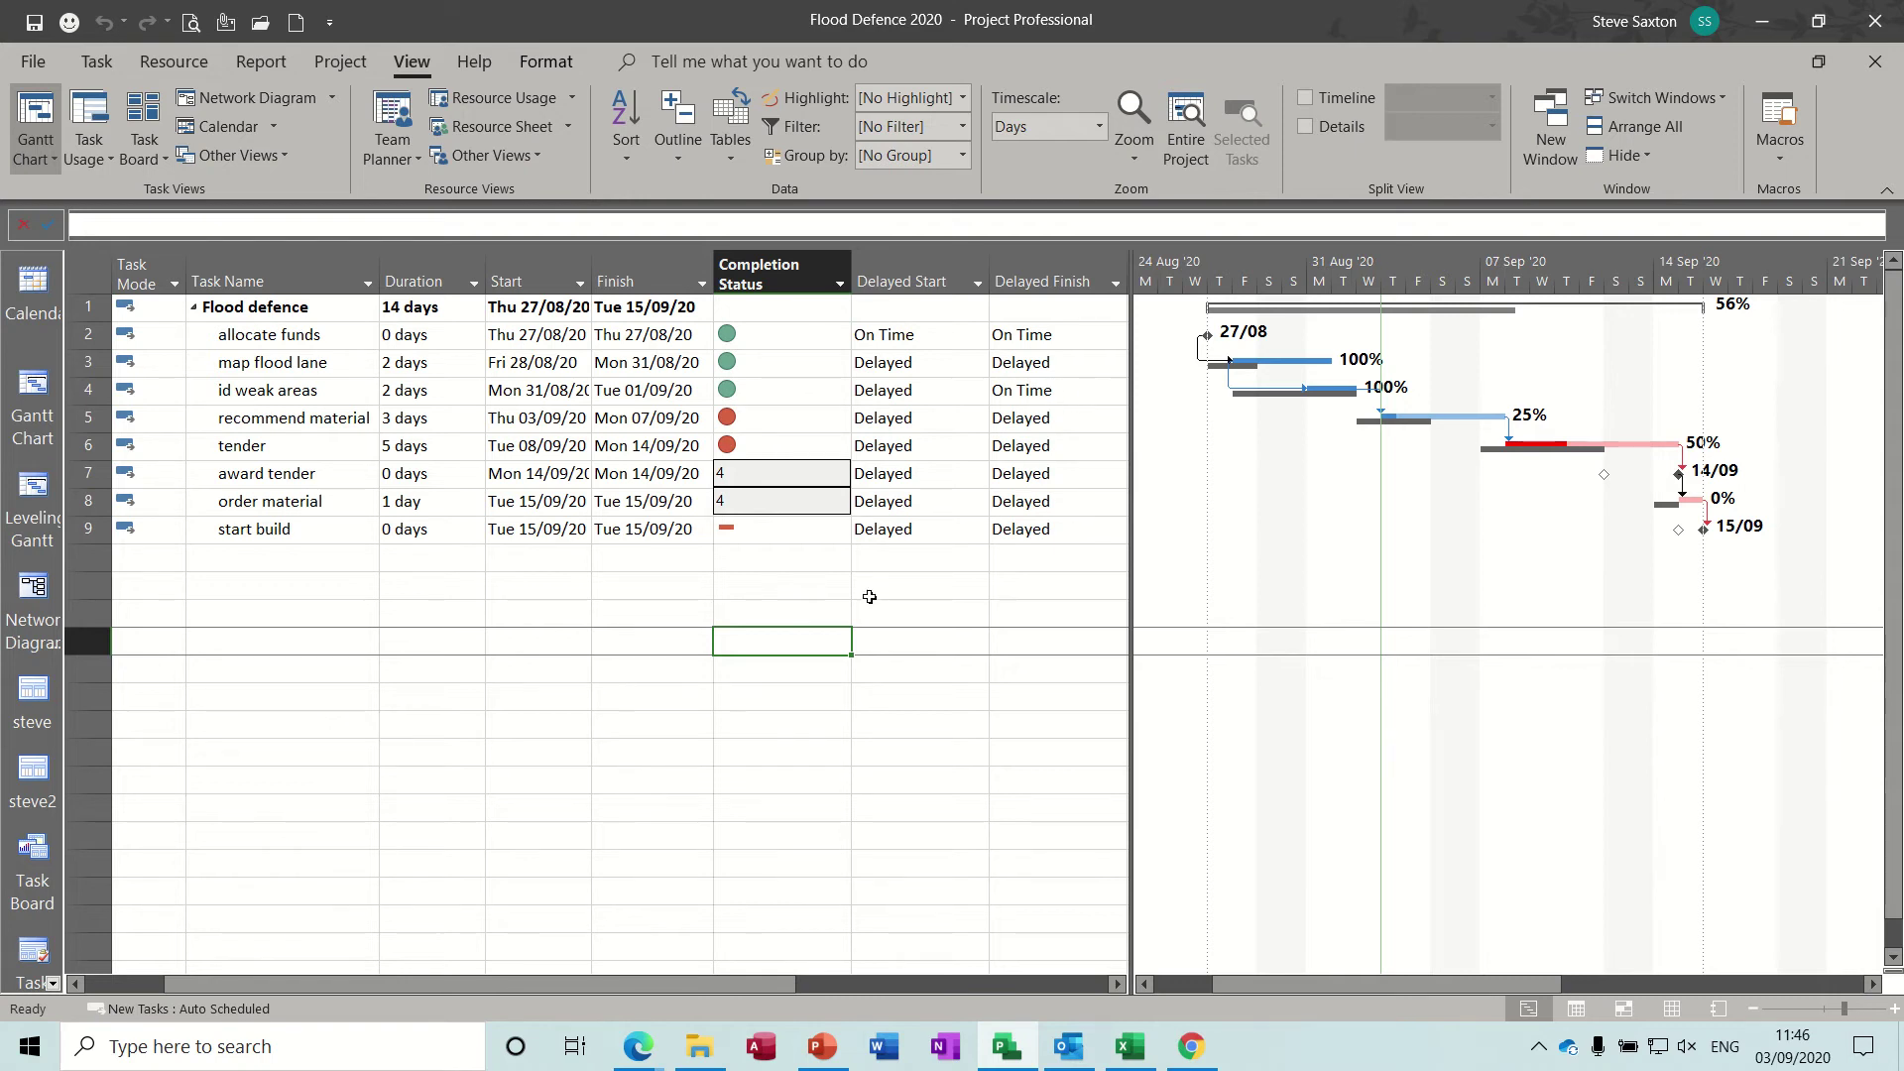
- Delete the task text custom fields Completion Status (Text1), Delayed Start (Text2) and Delayed Finish (Text3)
left_click(670, 558)
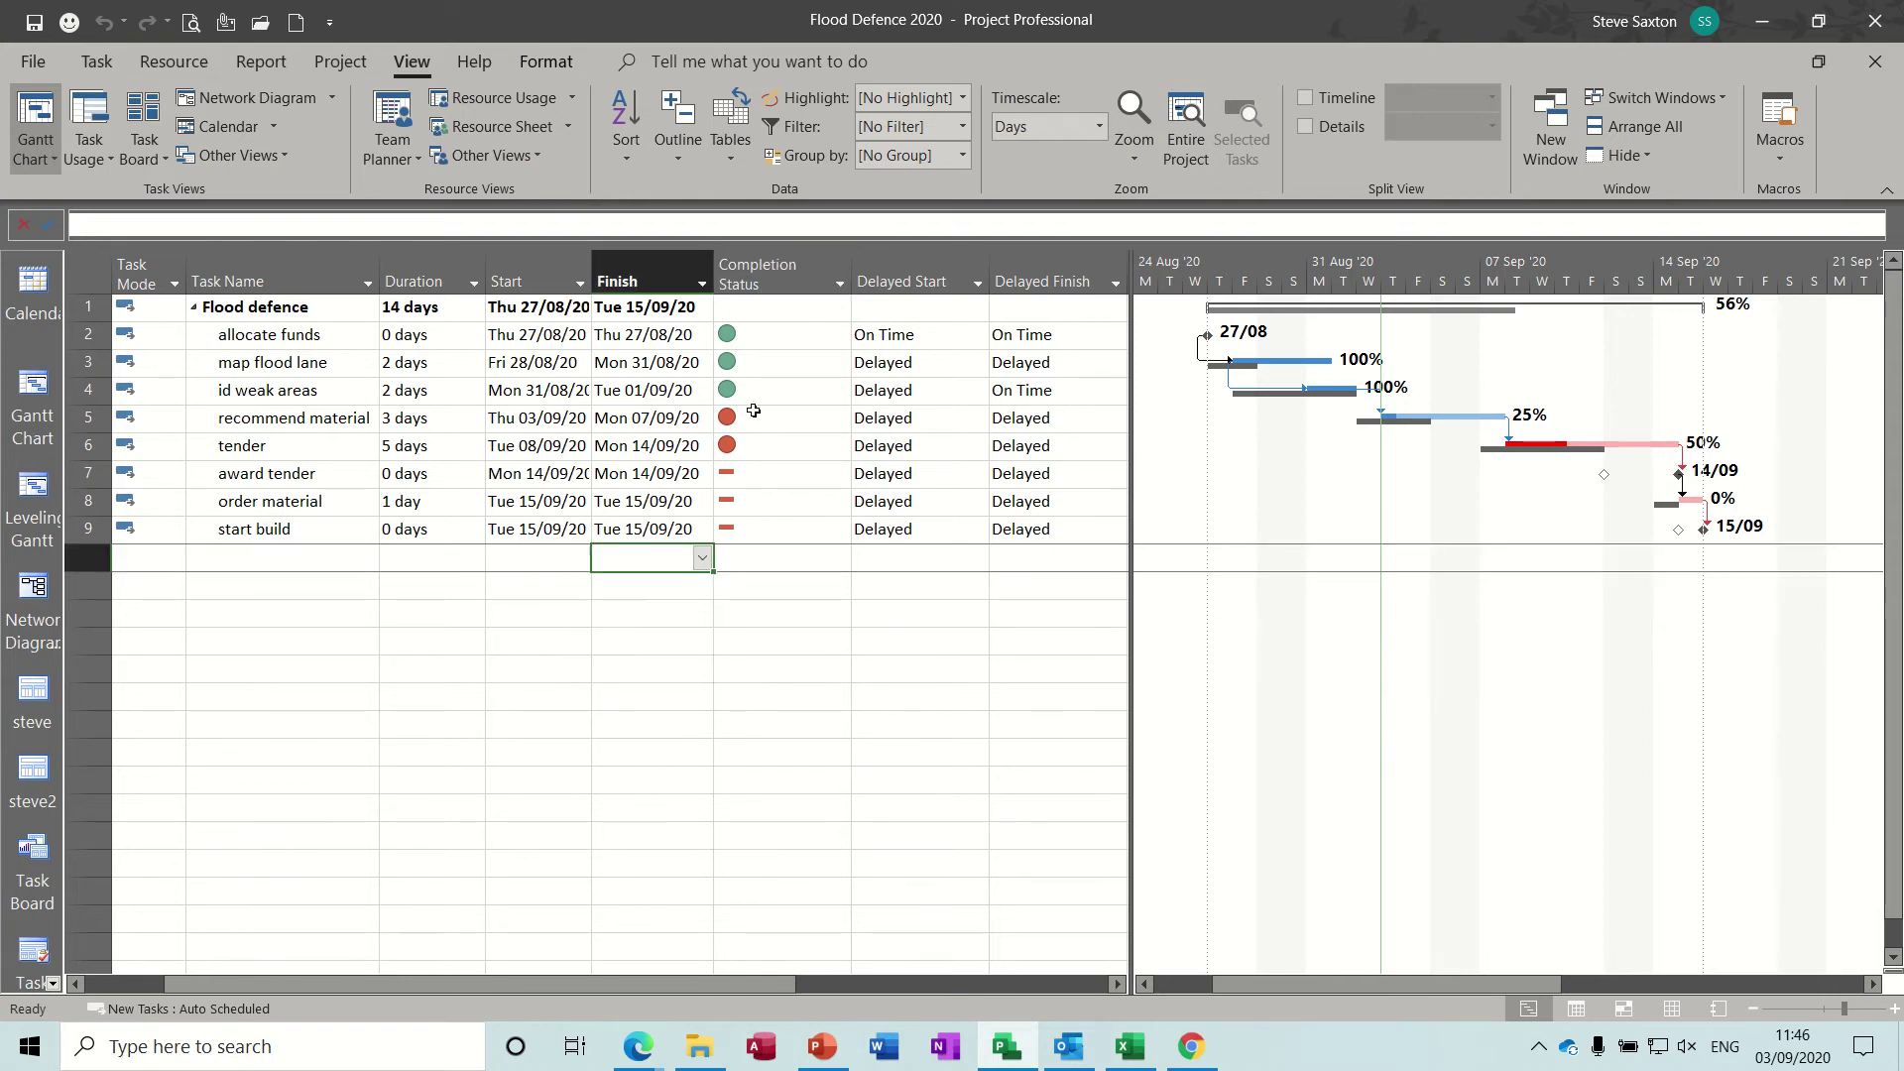
right_click(766, 264)
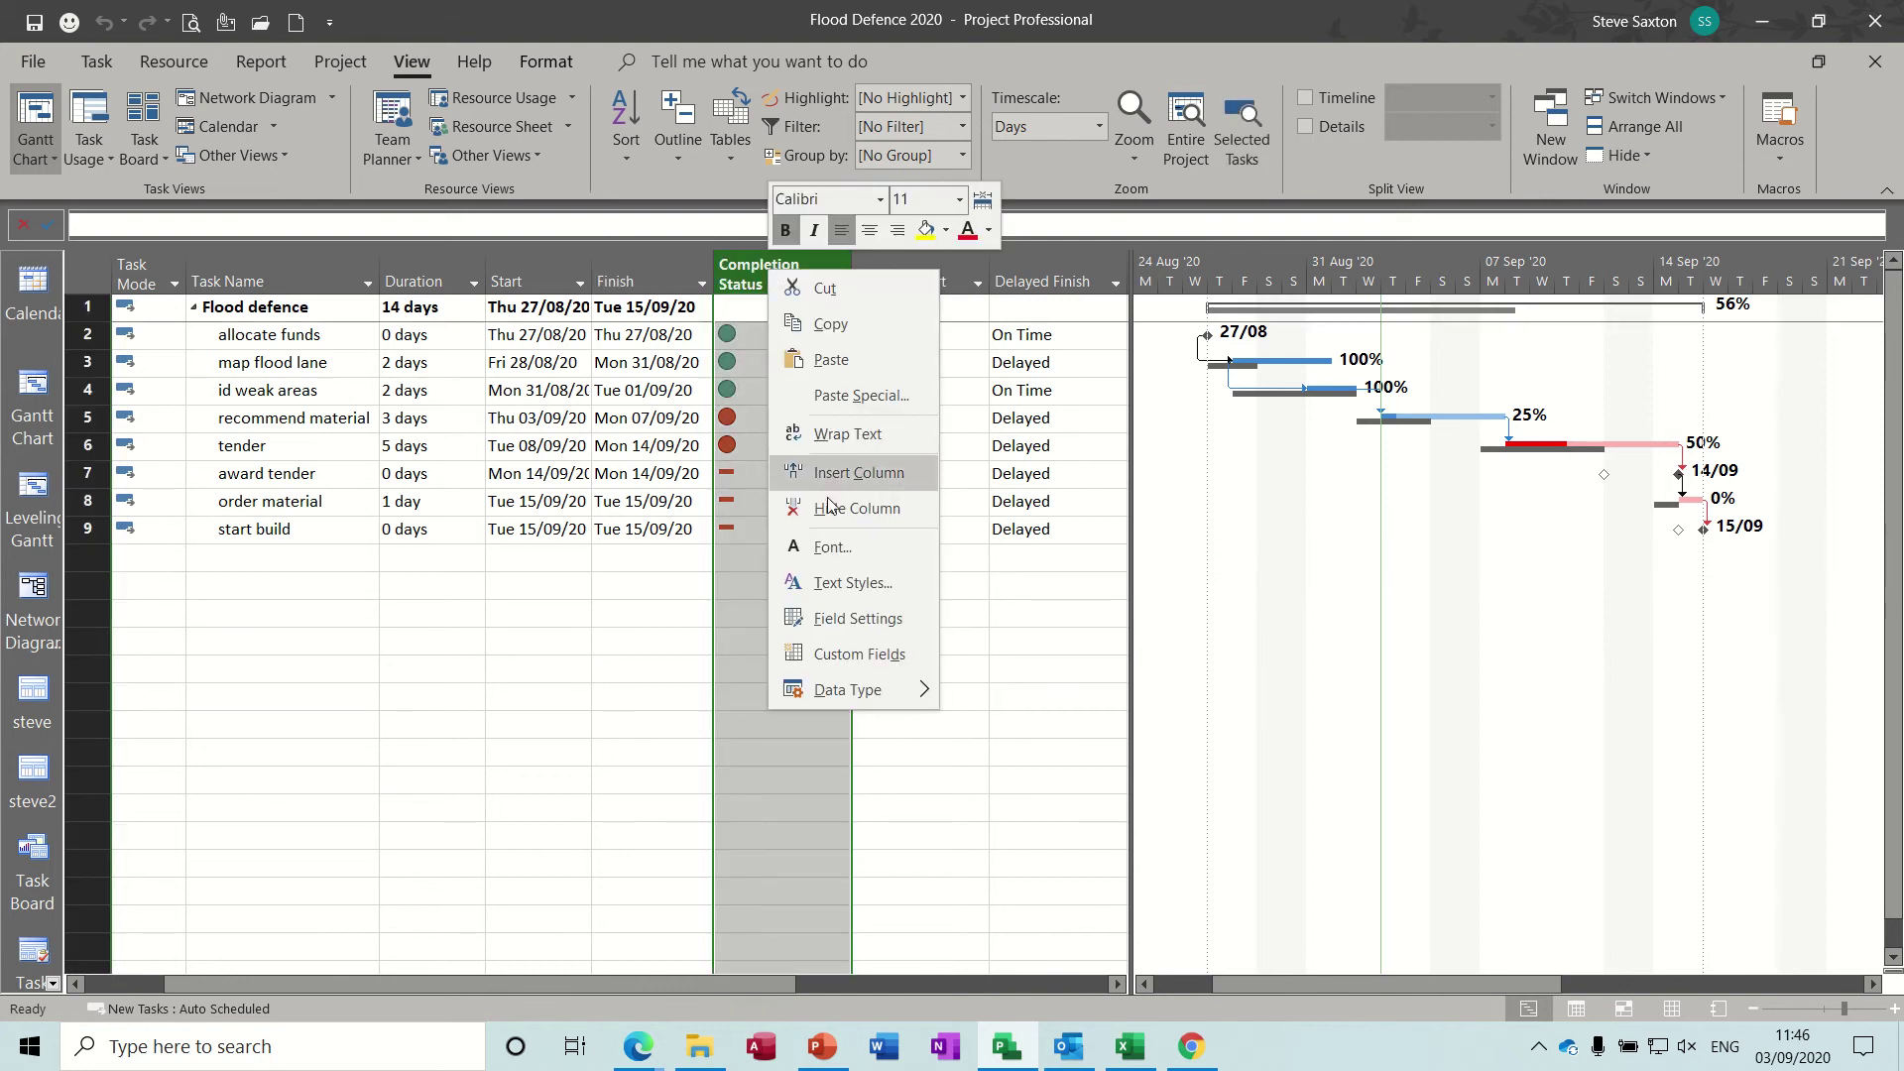
left_click(824, 654)
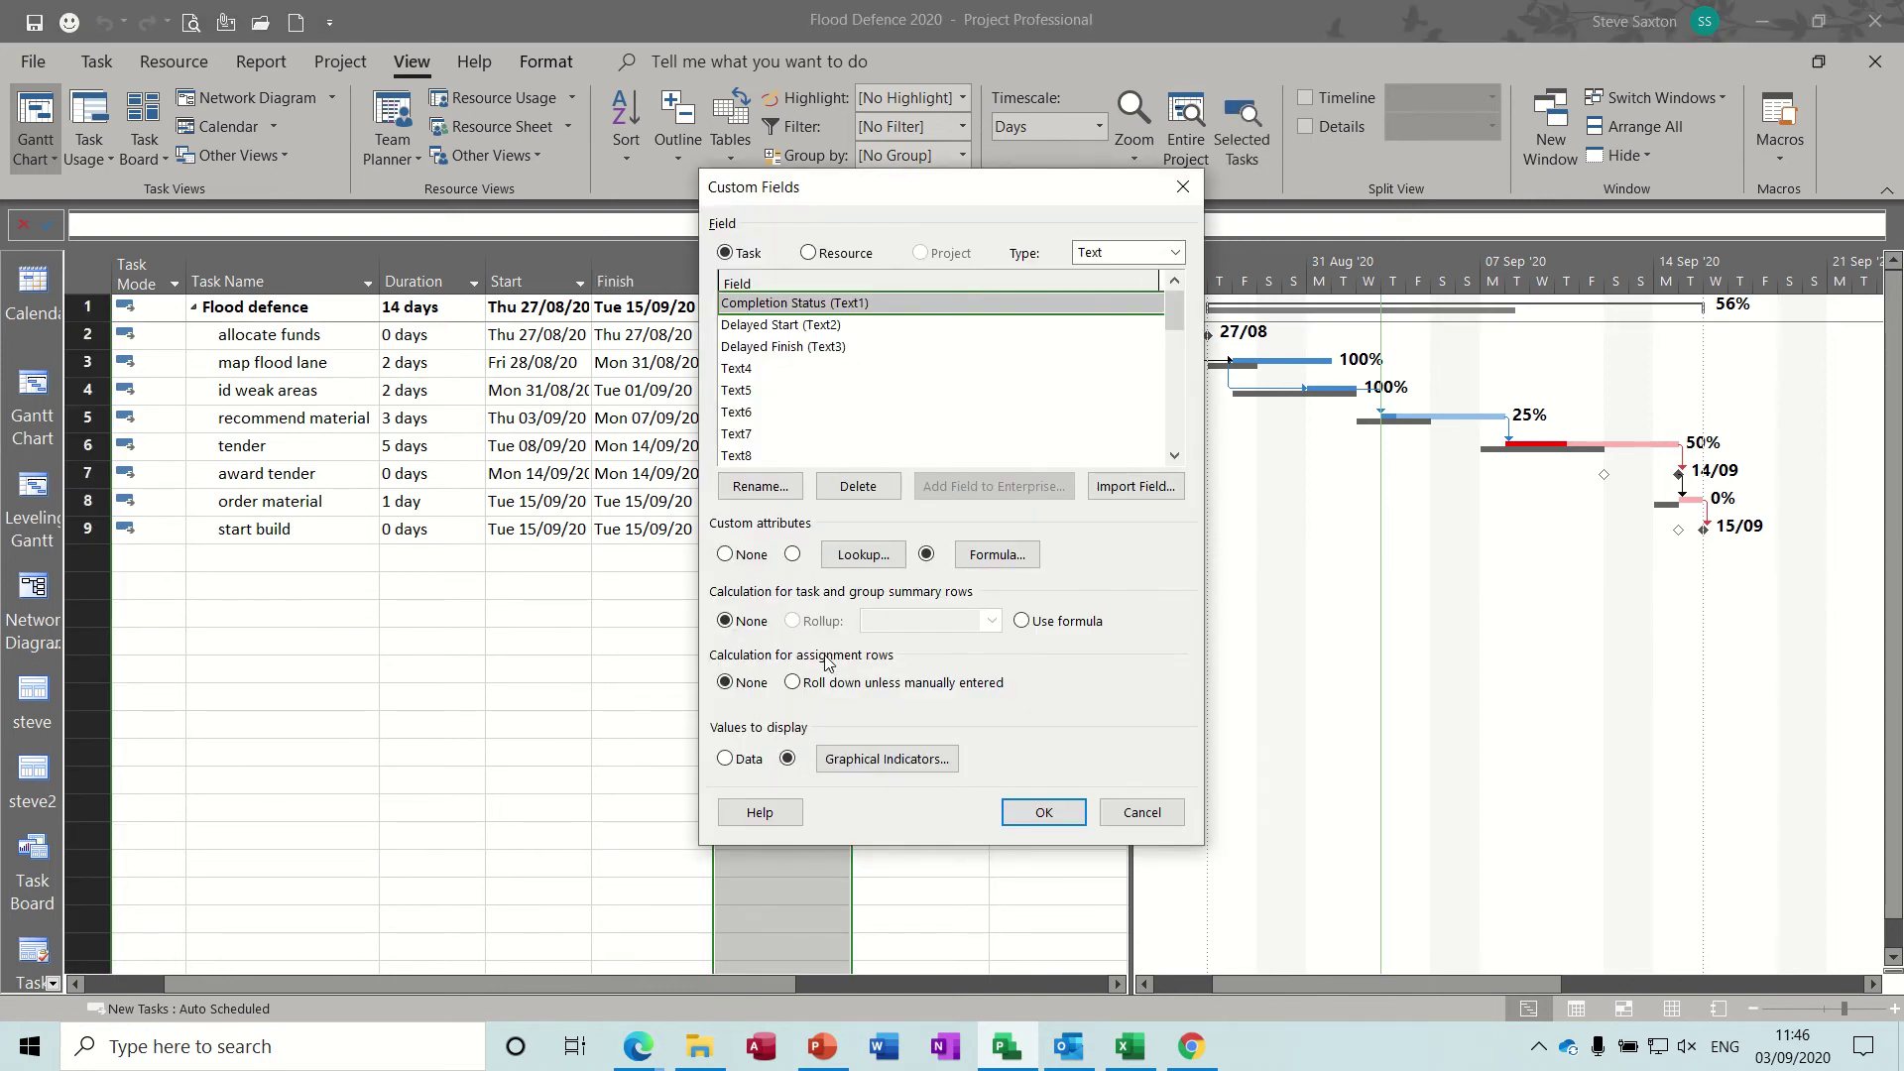
left_click(862, 489)
left_click(828, 334)
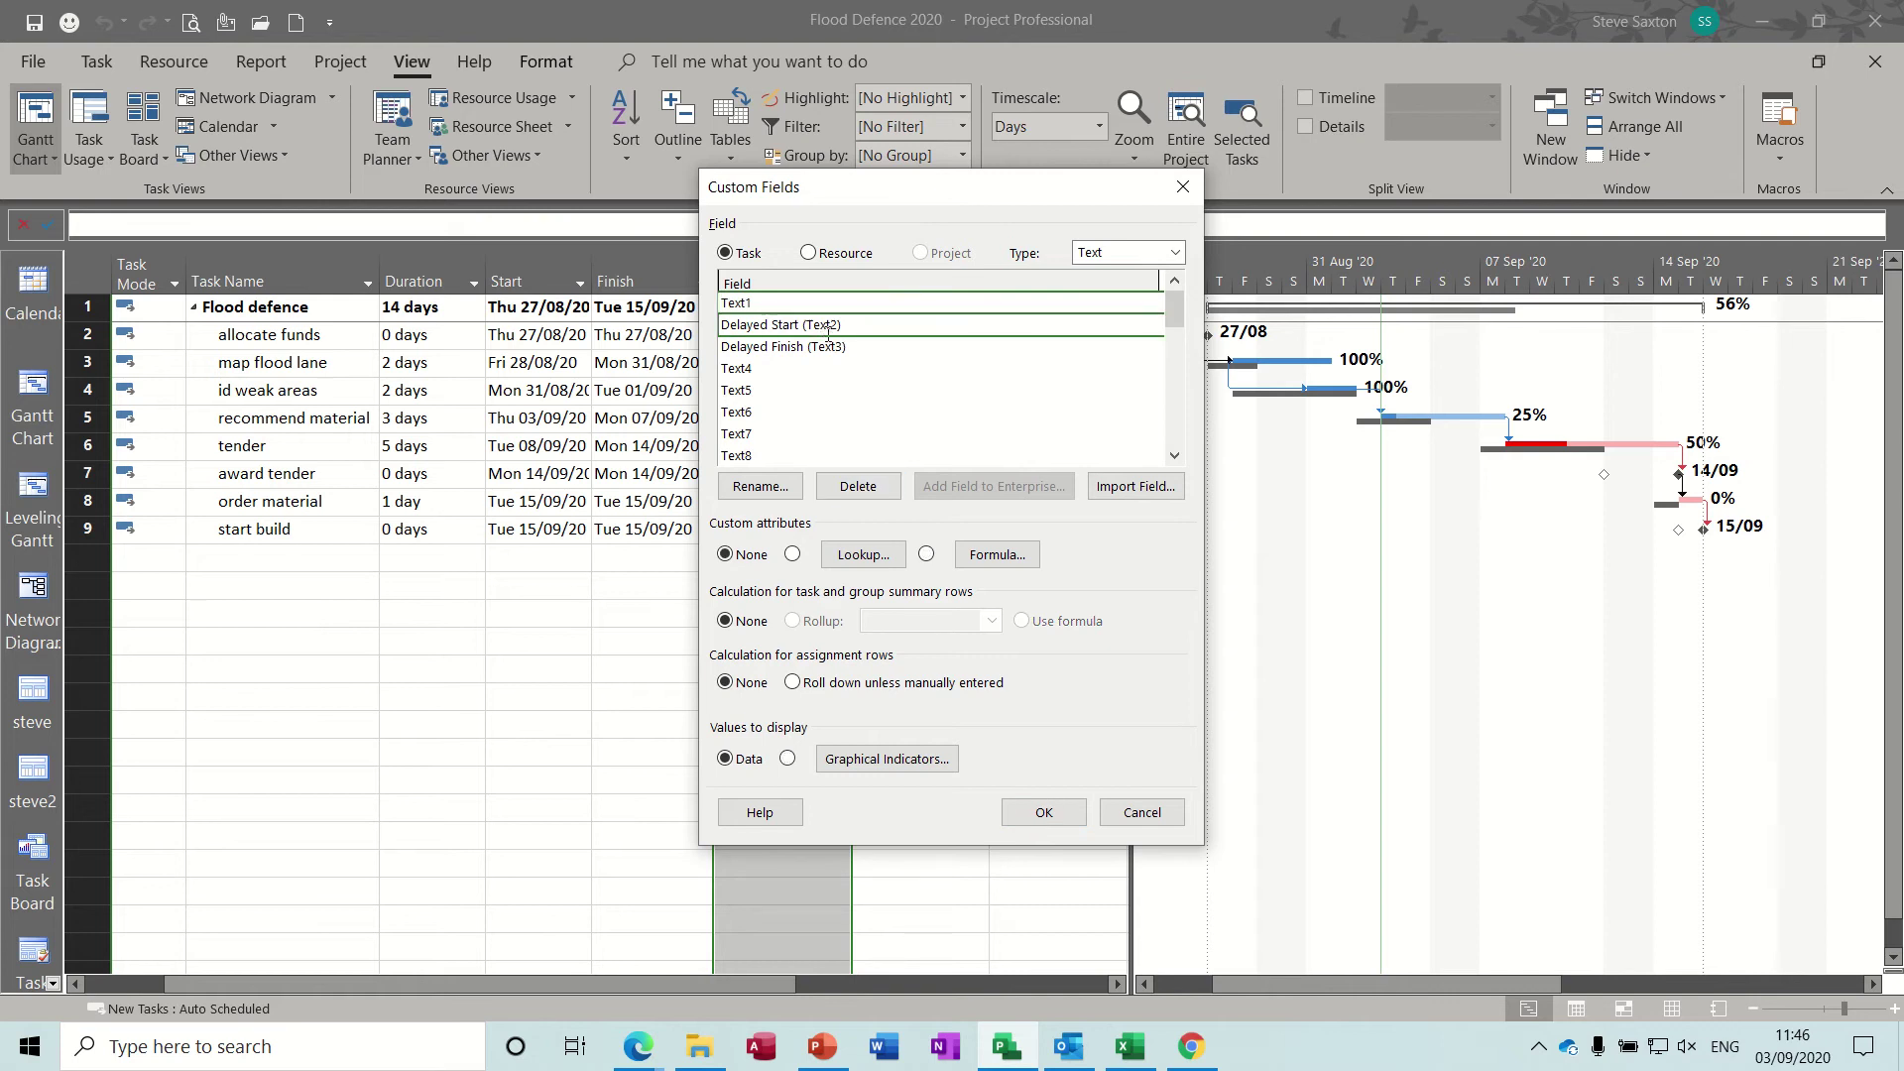
left_click(858, 485)
left_click(838, 347)
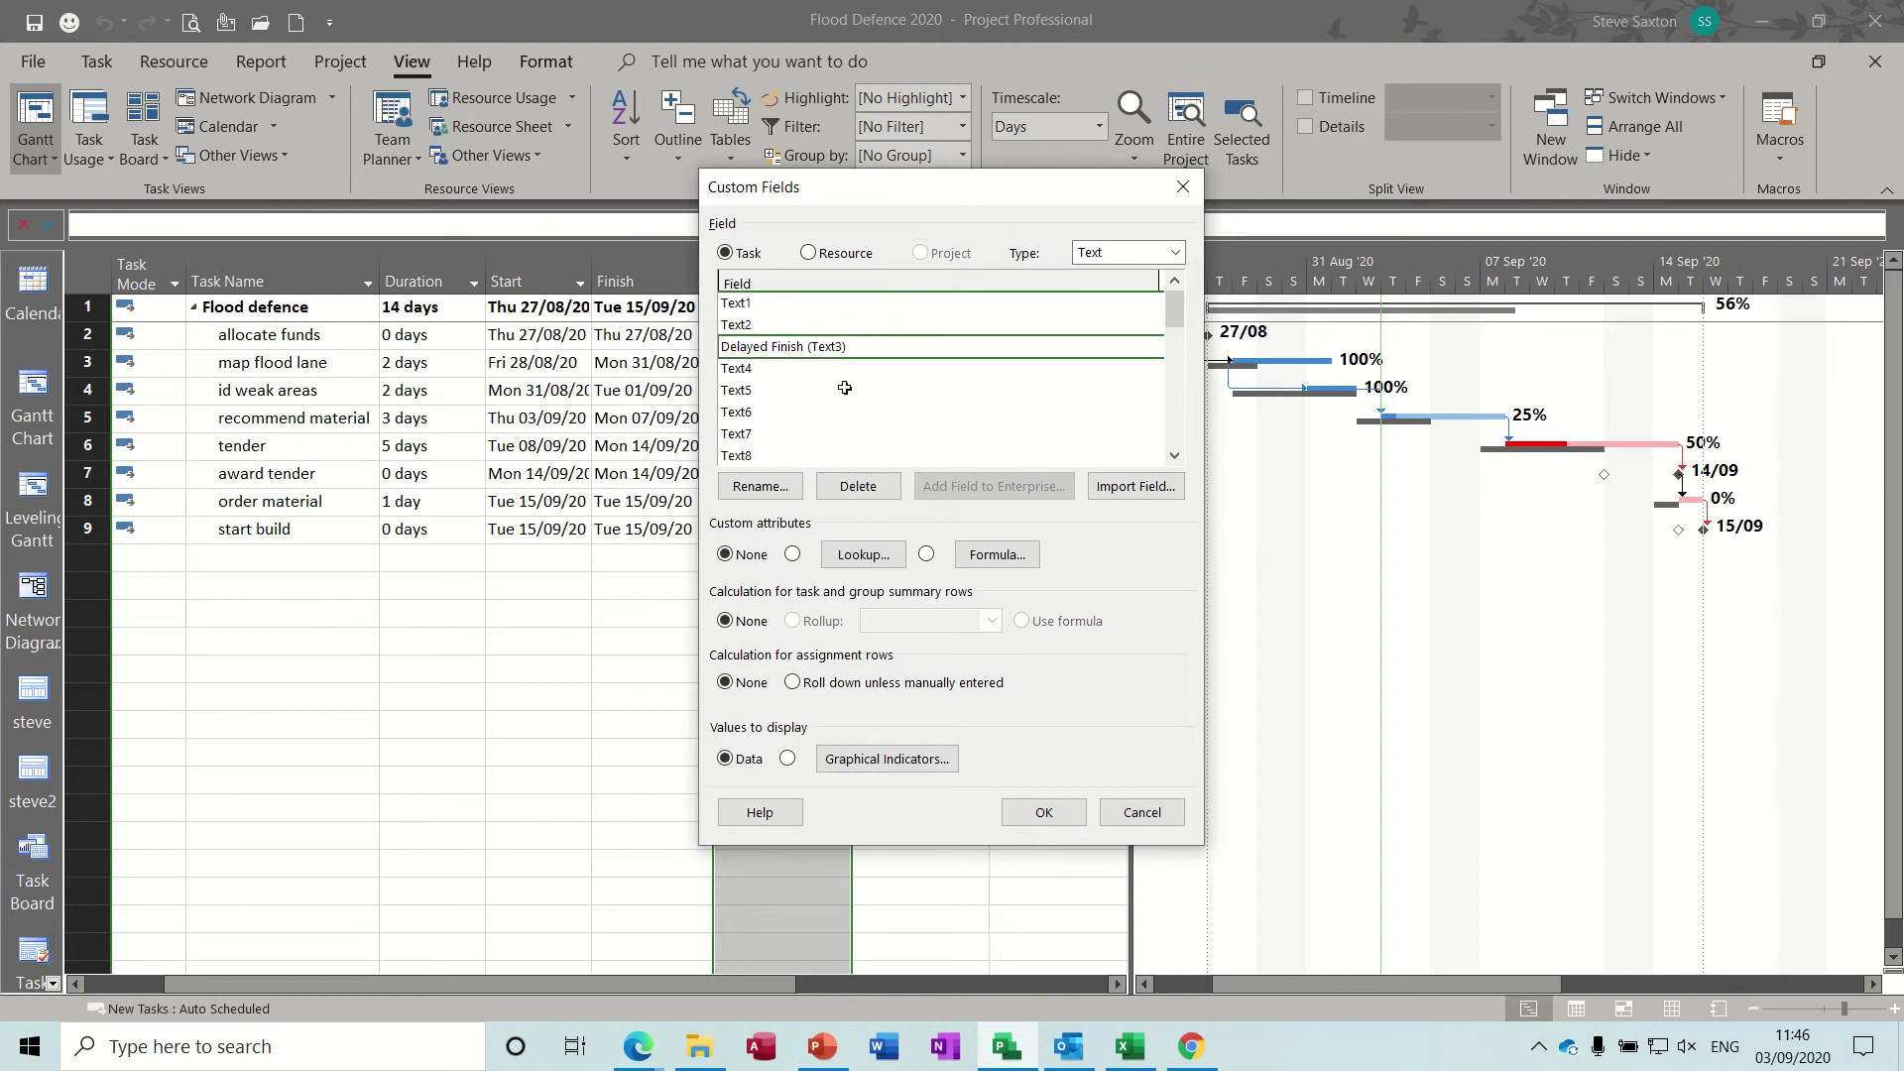
left_click(858, 486)
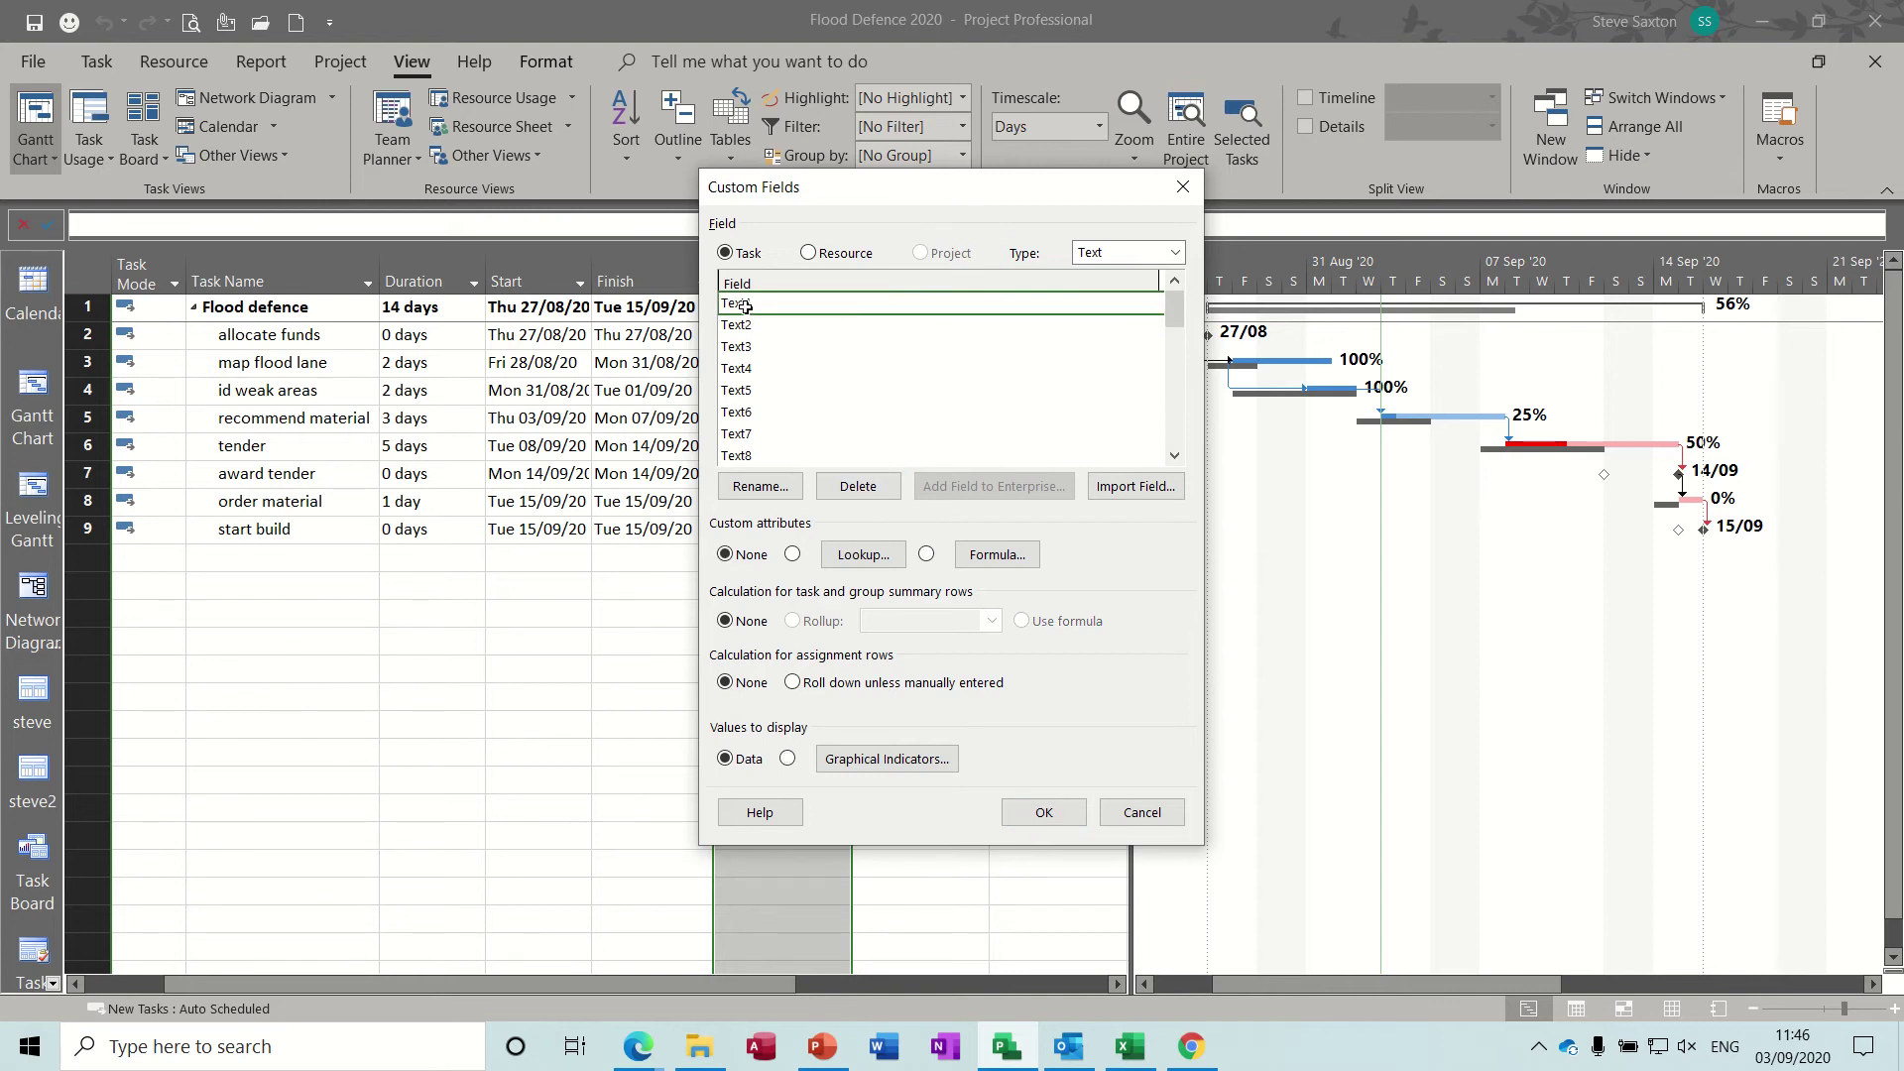
- Rename the custom field Text1 to "Completion Status"
left_click(759, 486)
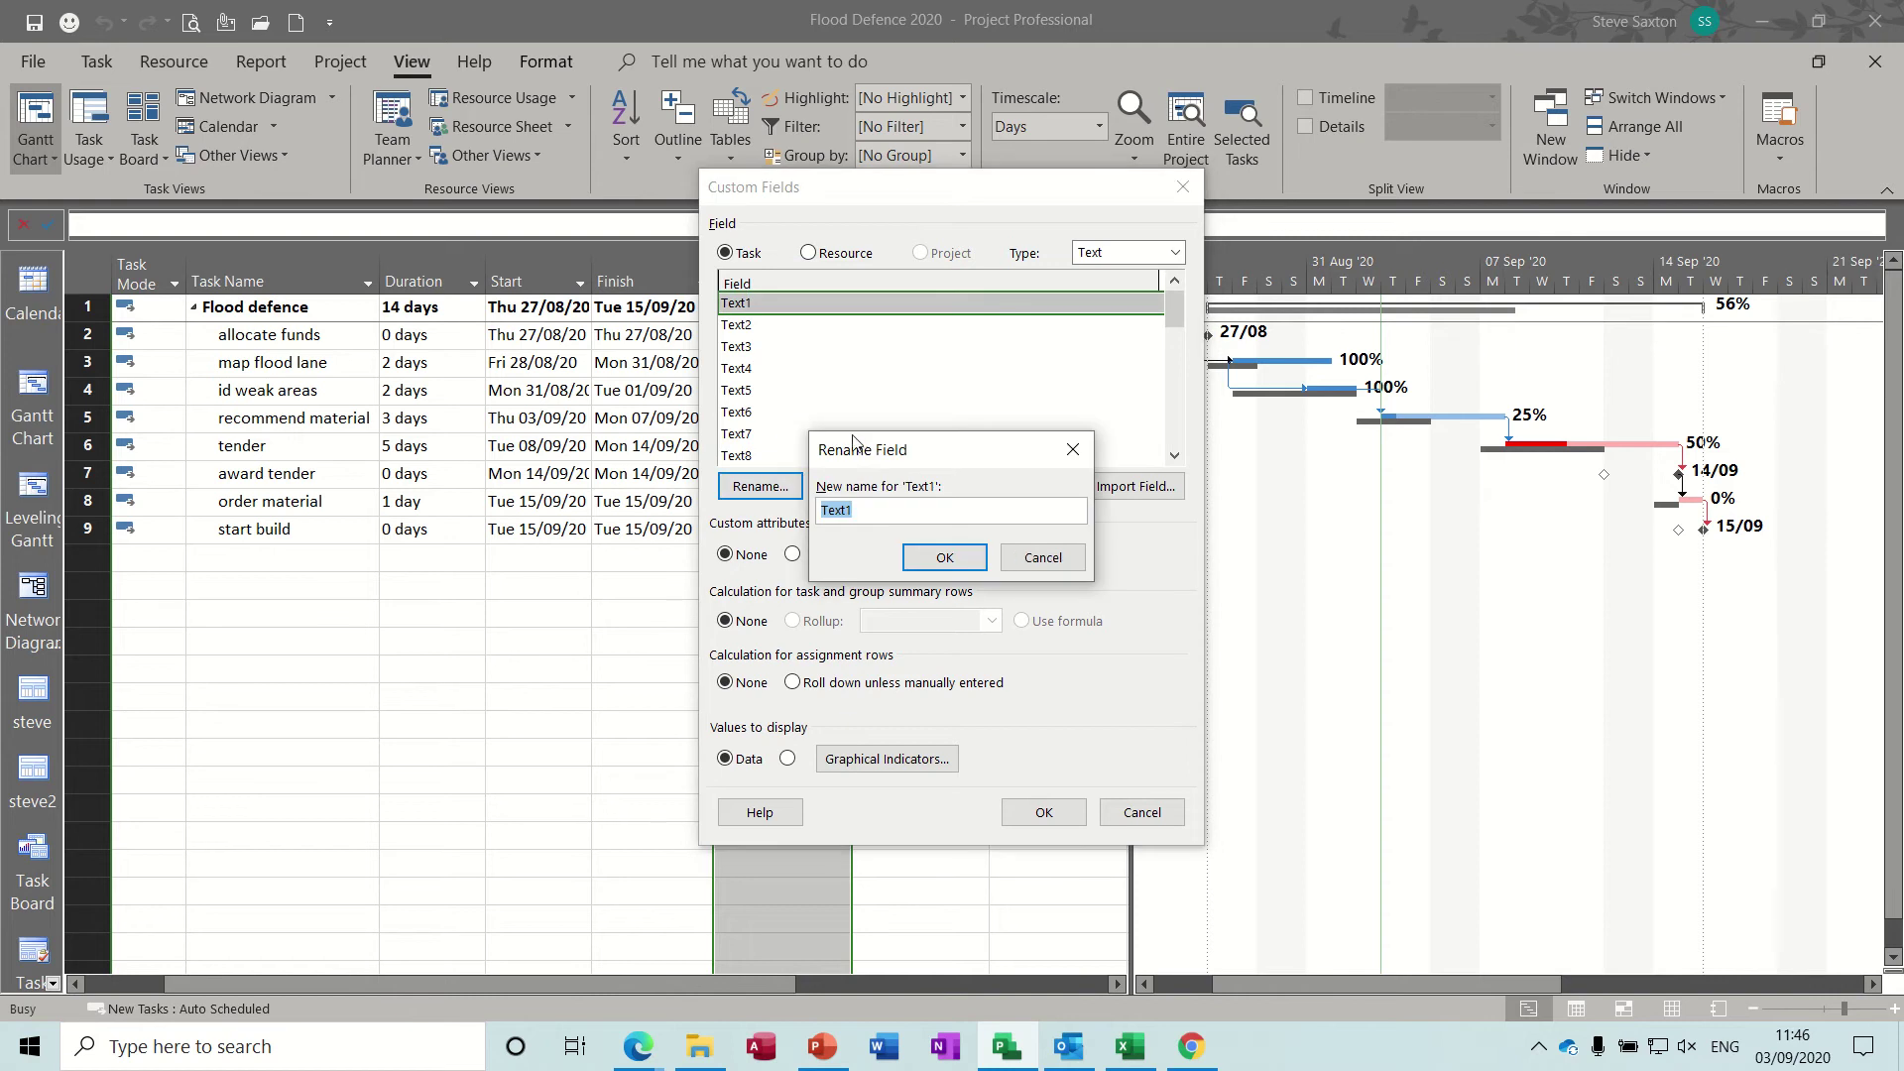
type("Completion Status")
left_click(944, 557)
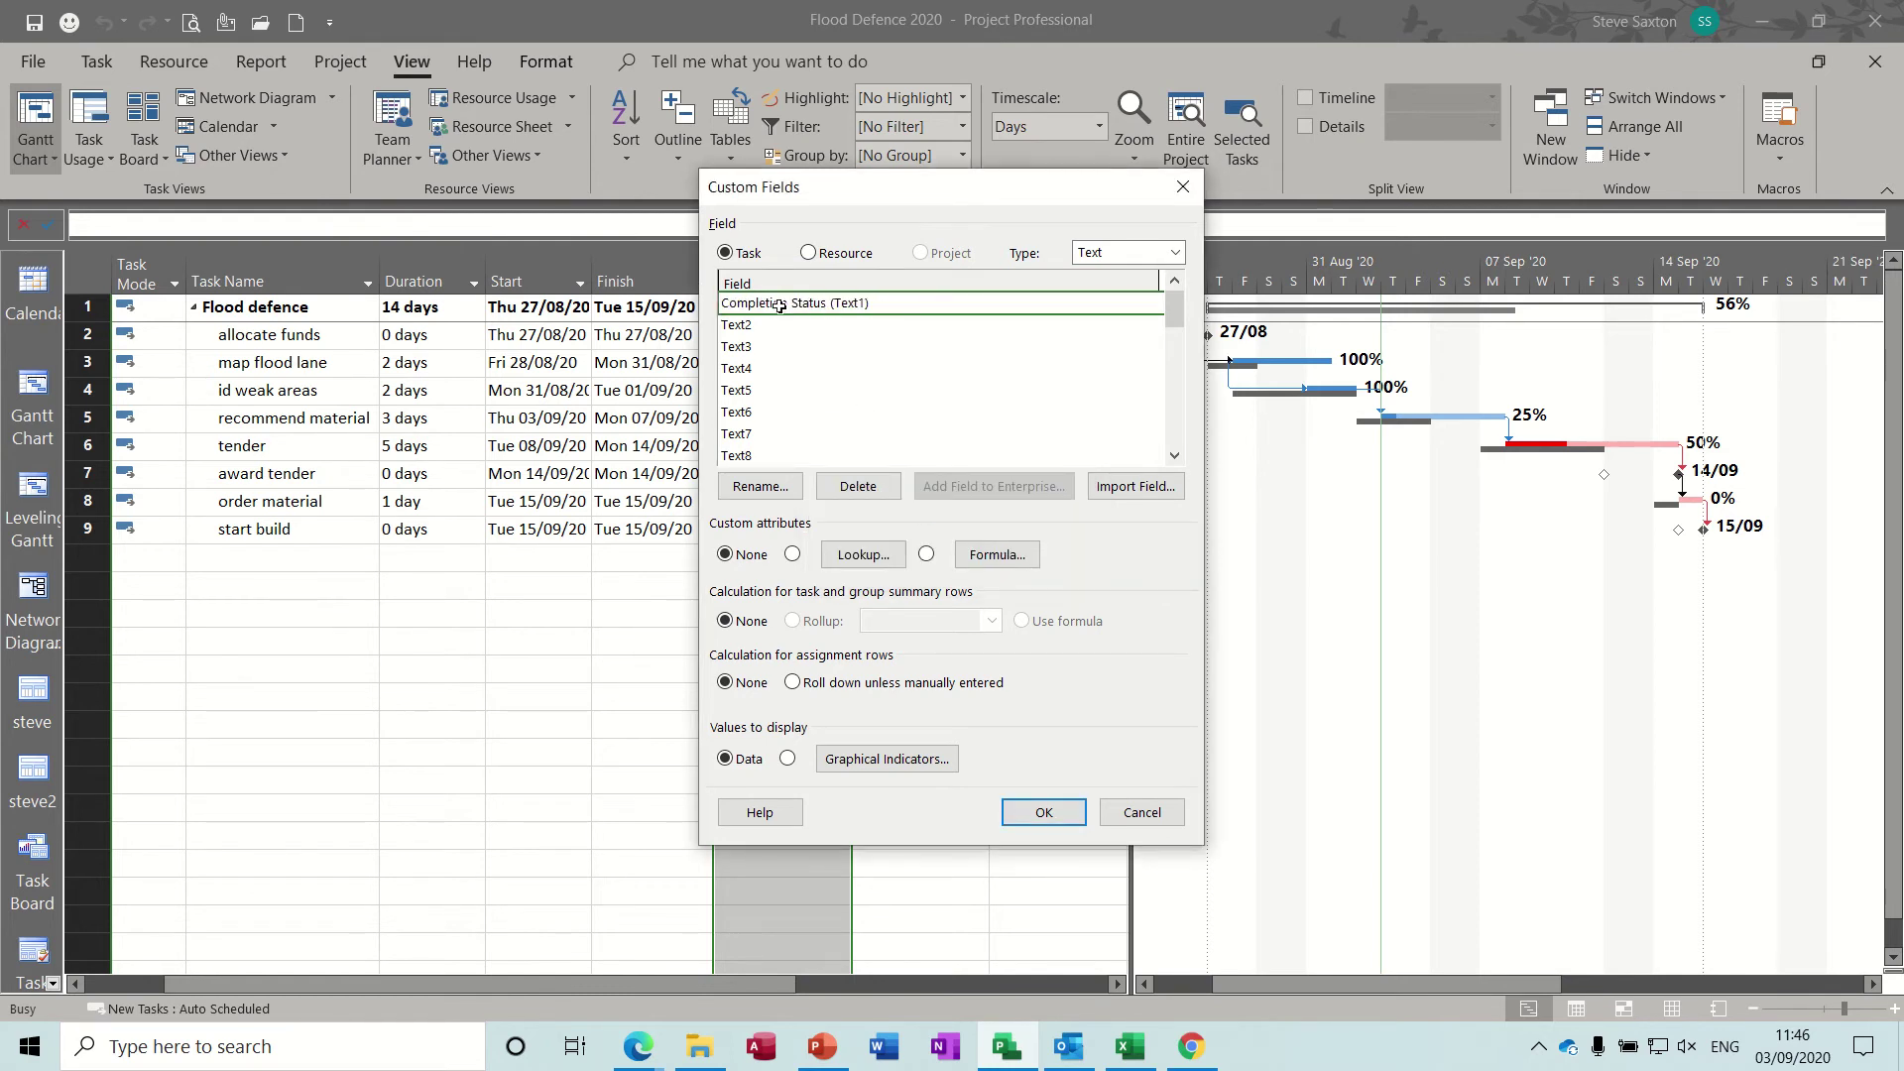
- Start a formula for Completion Status with the general IIf function and clear its placeholder arguments
left_click(997, 558)
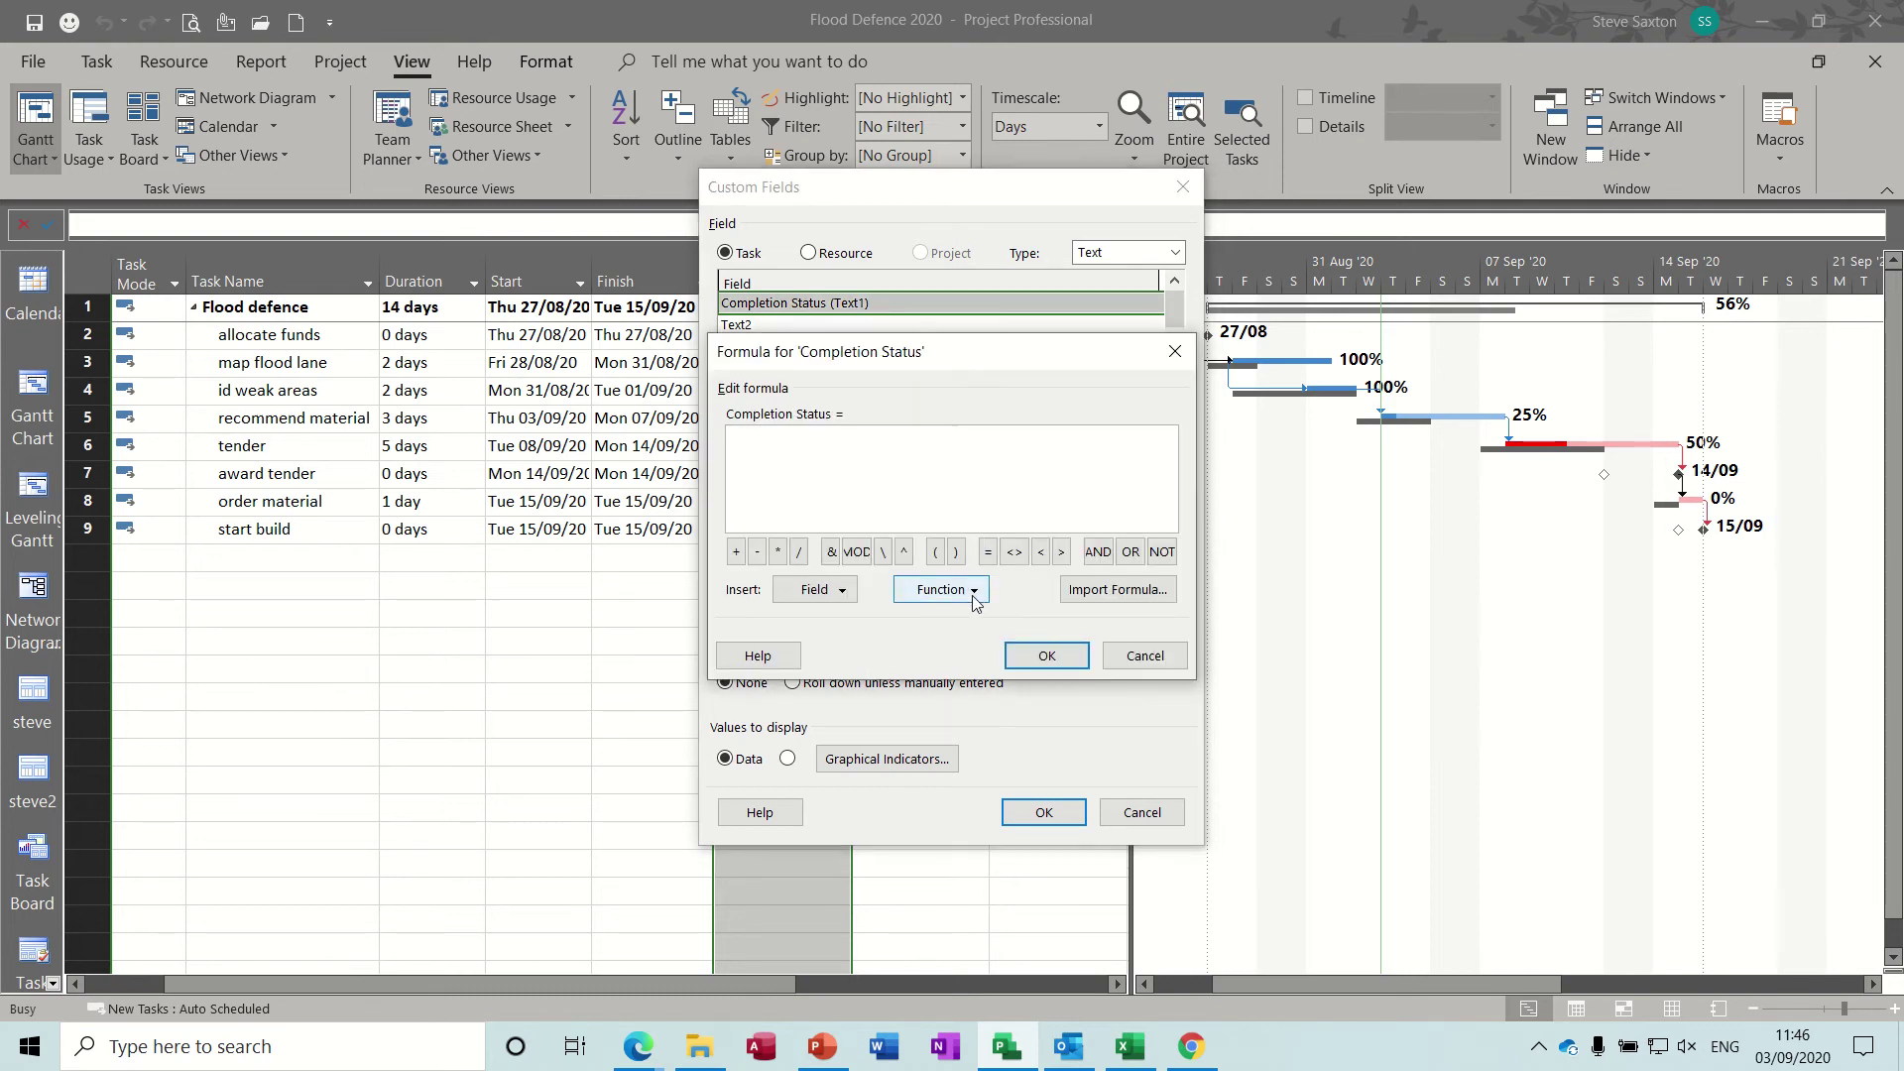
left_click(976, 599)
mouse_move(979, 680)
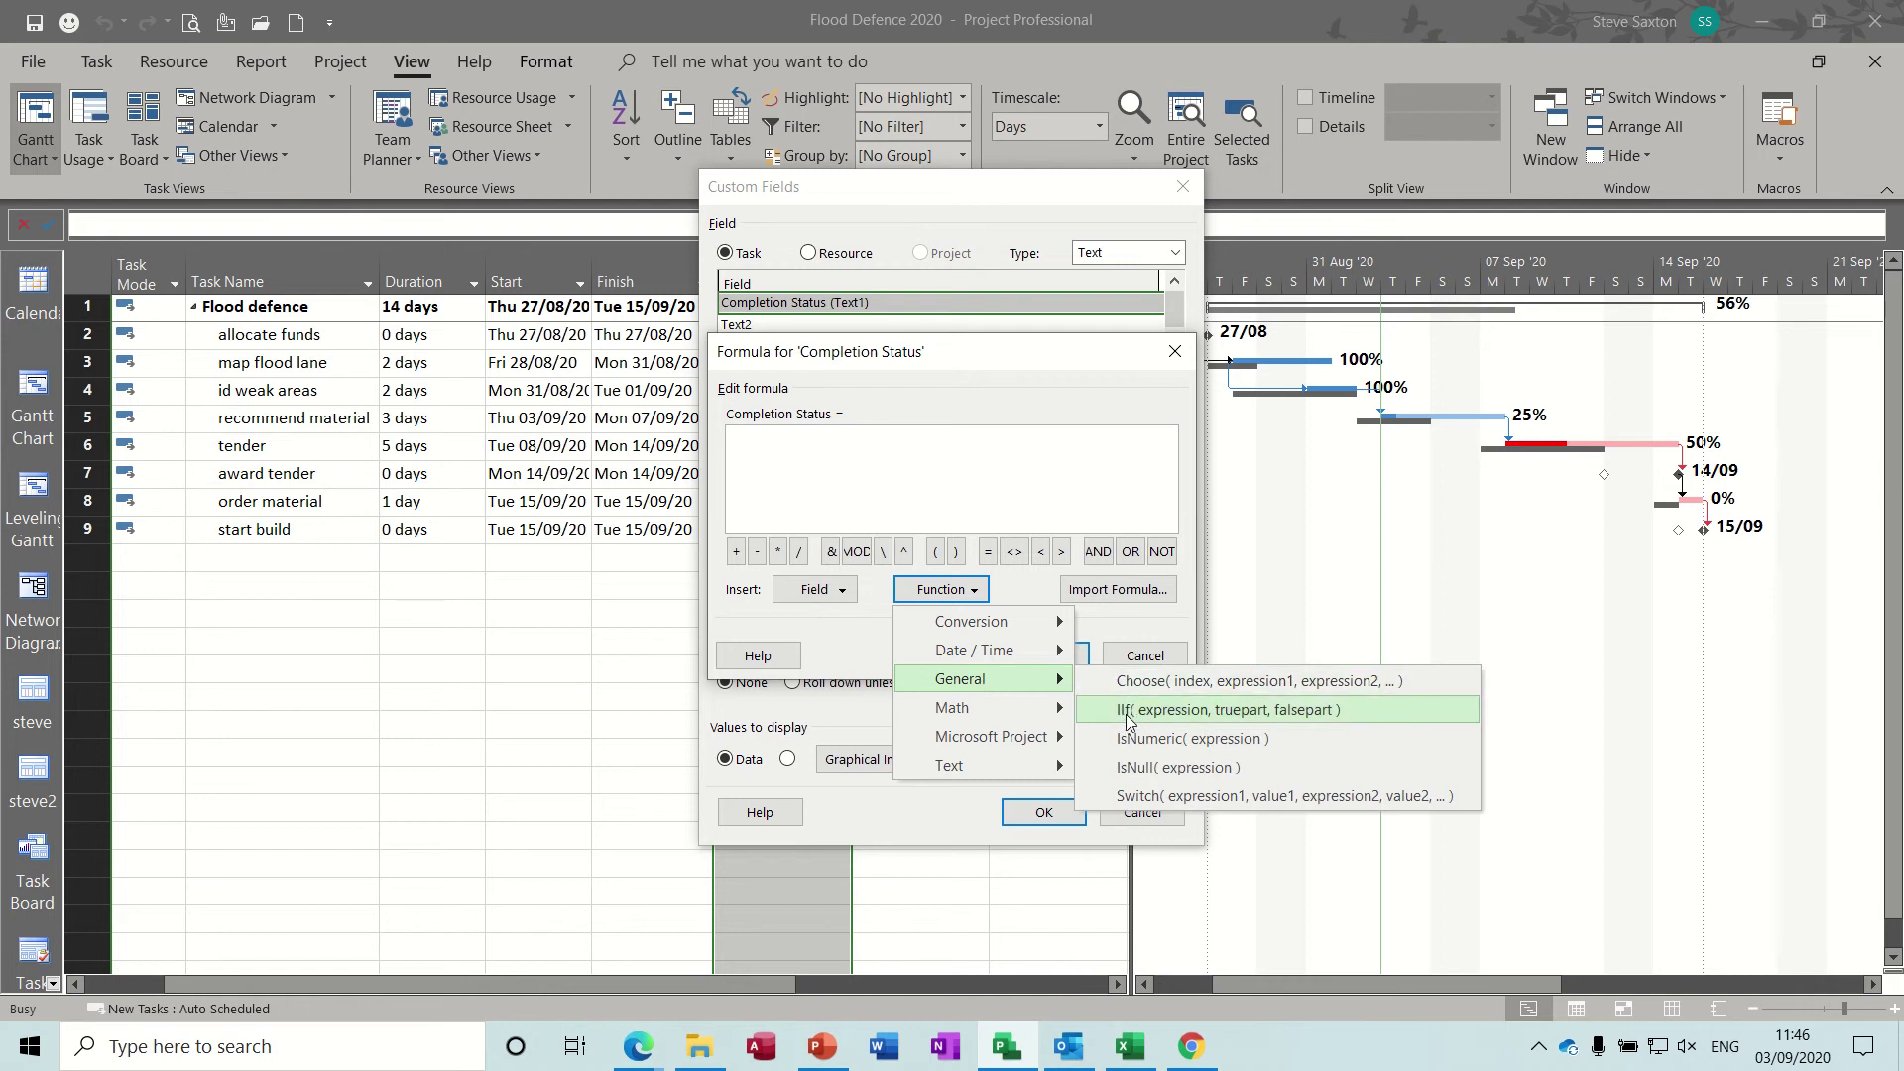
left_click(1180, 711)
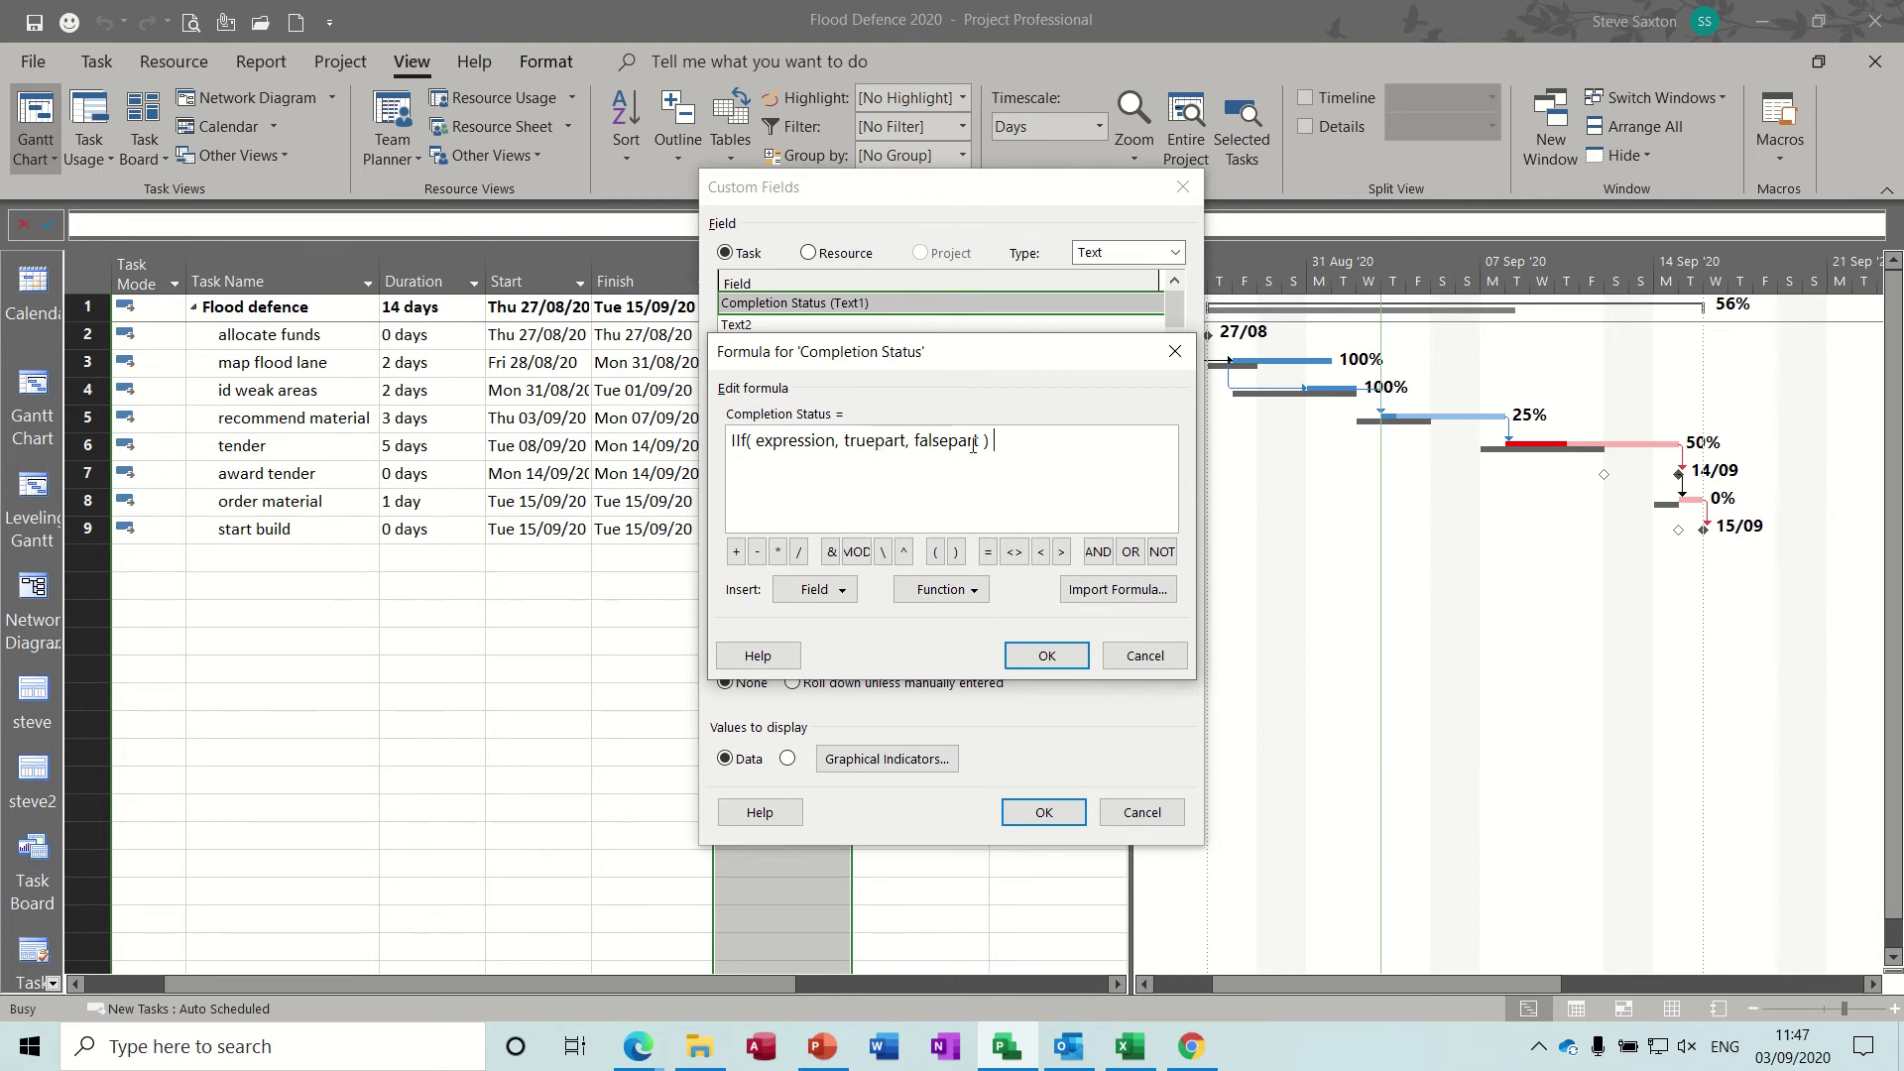
left_click_drag(983, 441, 757, 442)
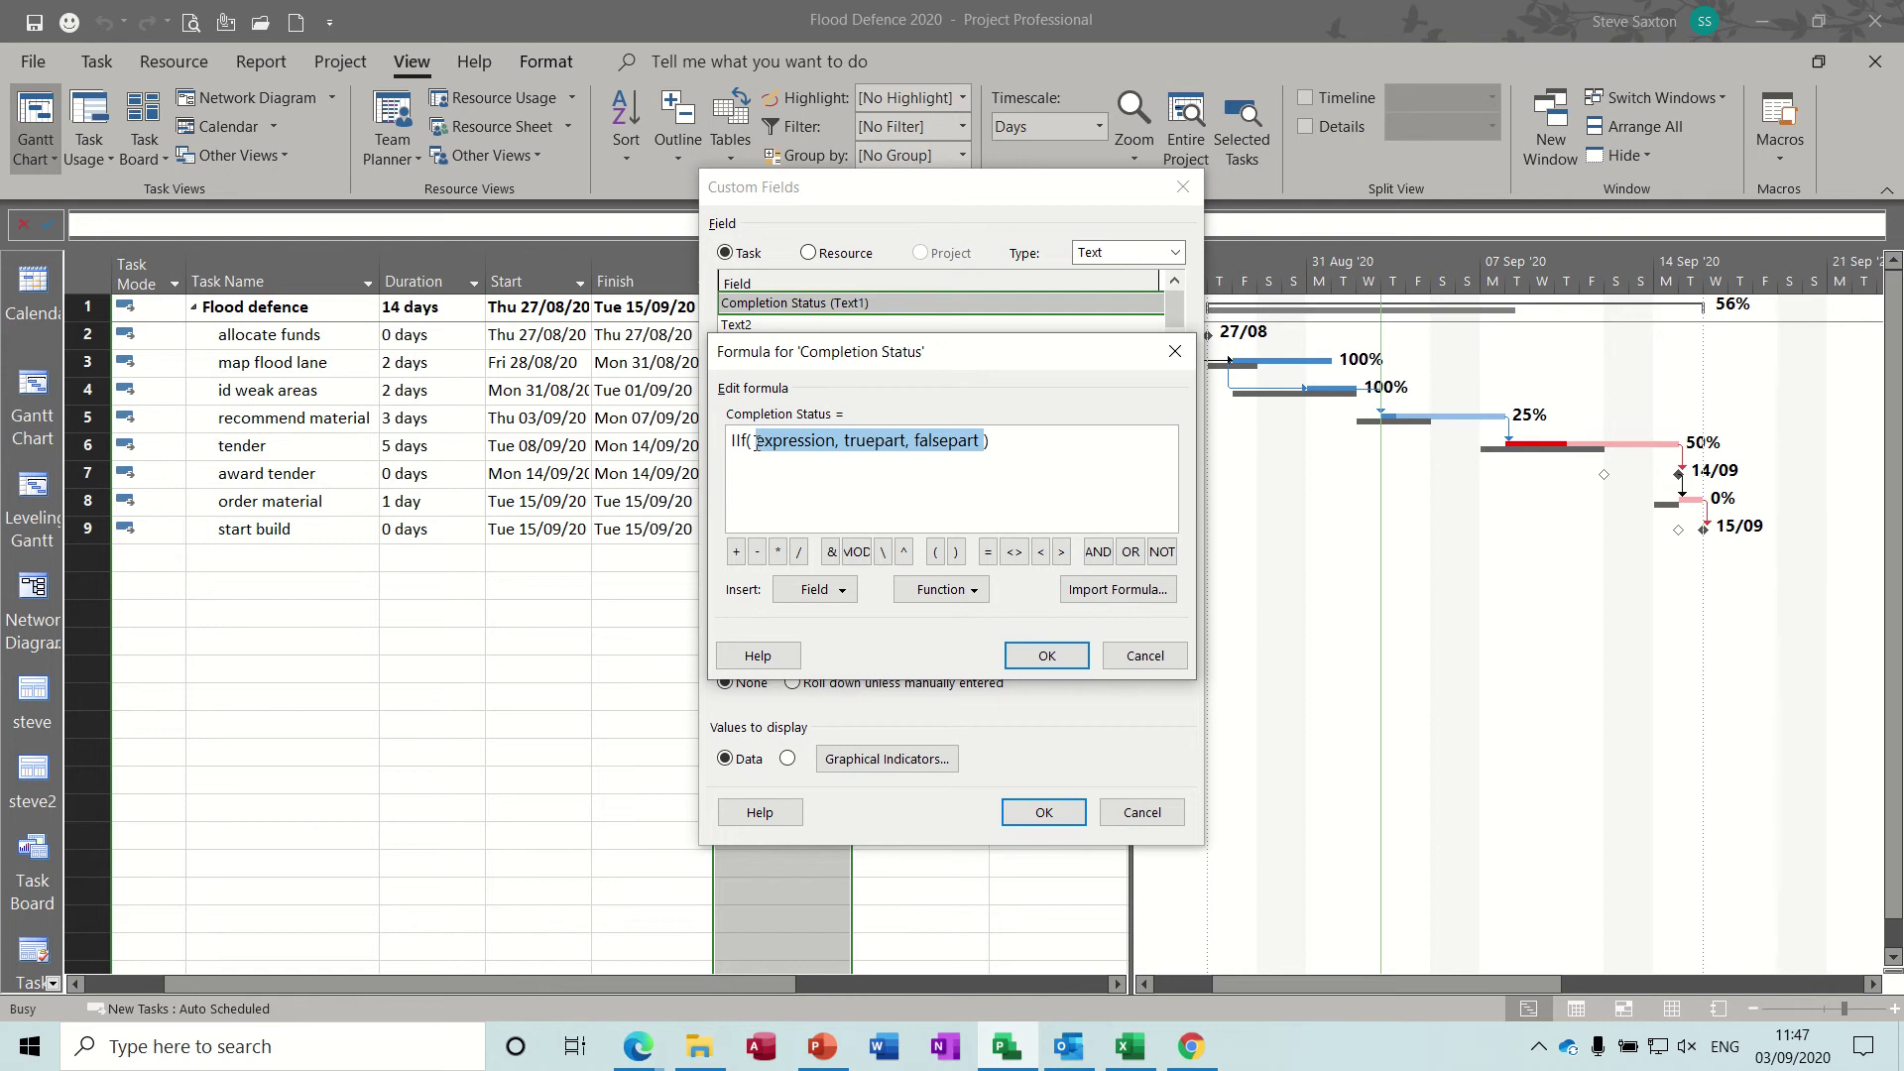
key("BackSpace")
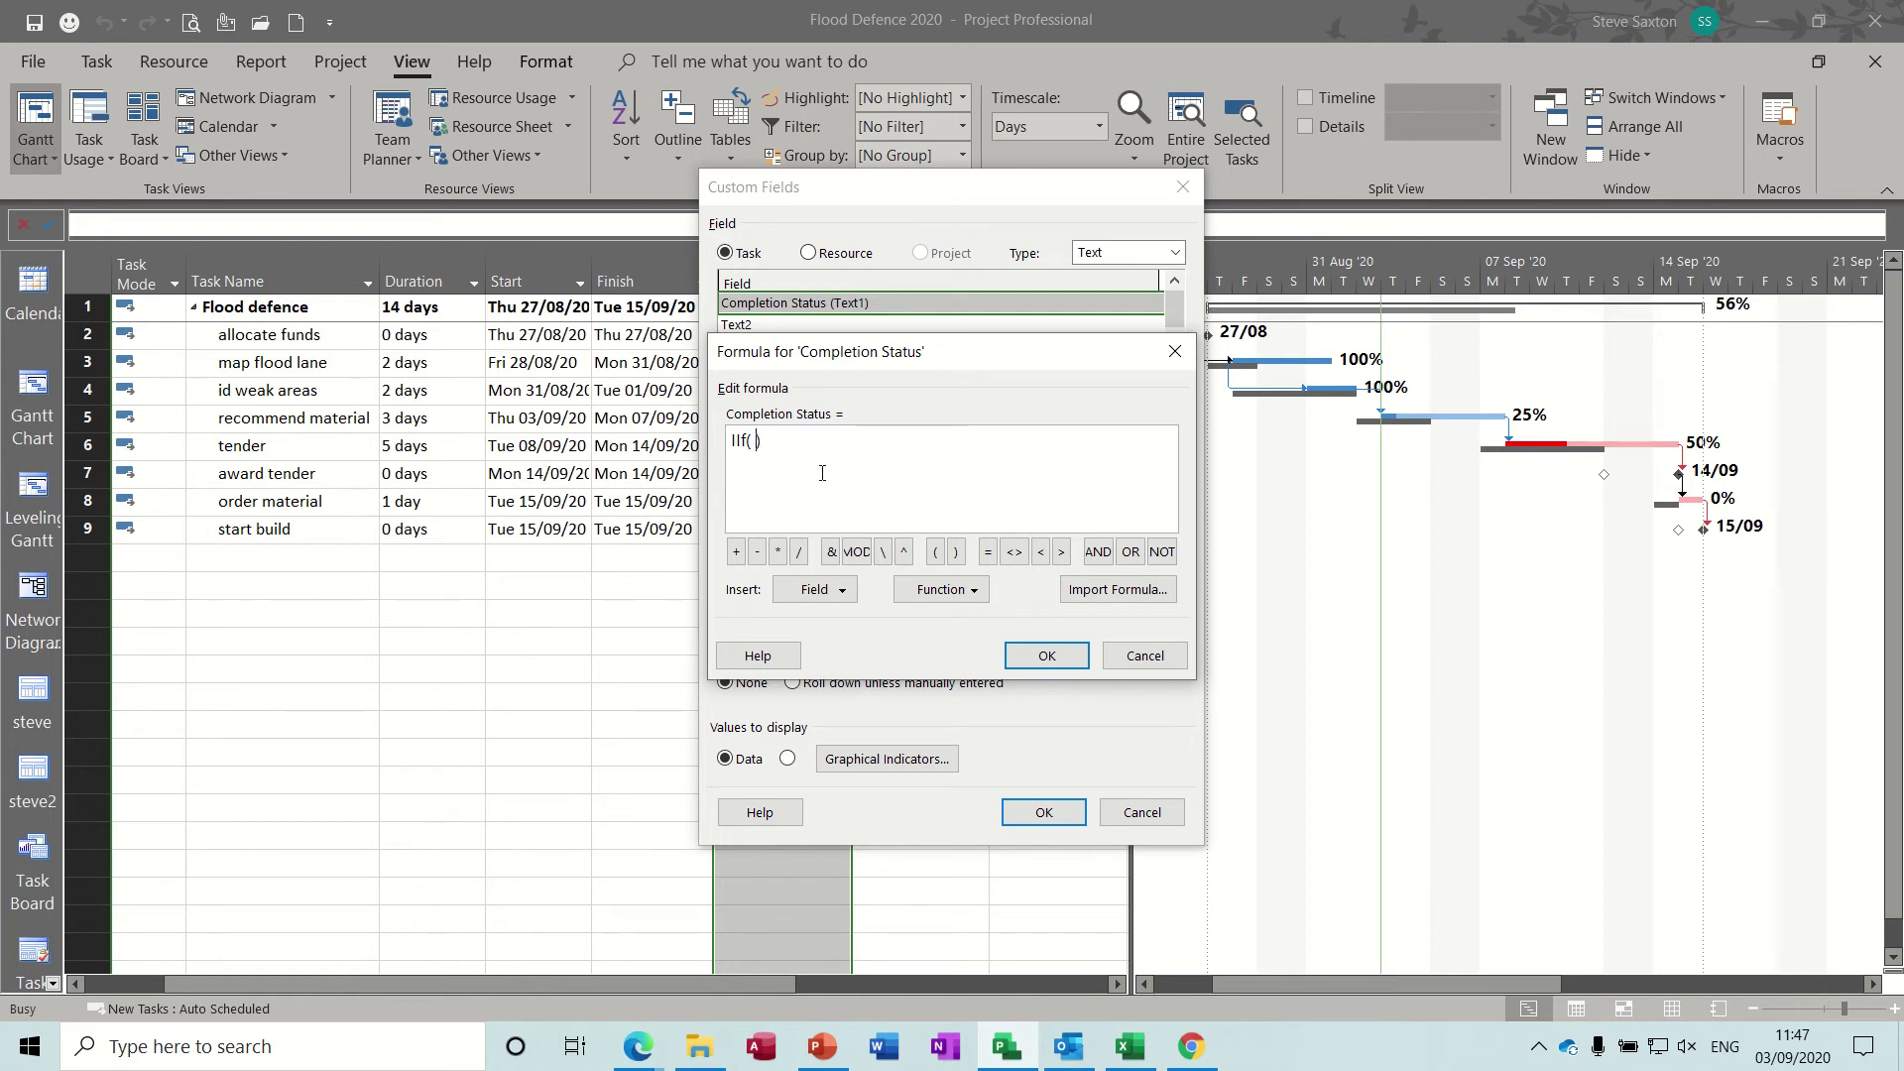
- Enter the first IIf test using the % Complete number field, so the formula reads IIf( [% Complete] =100,1,
left_click(841, 591)
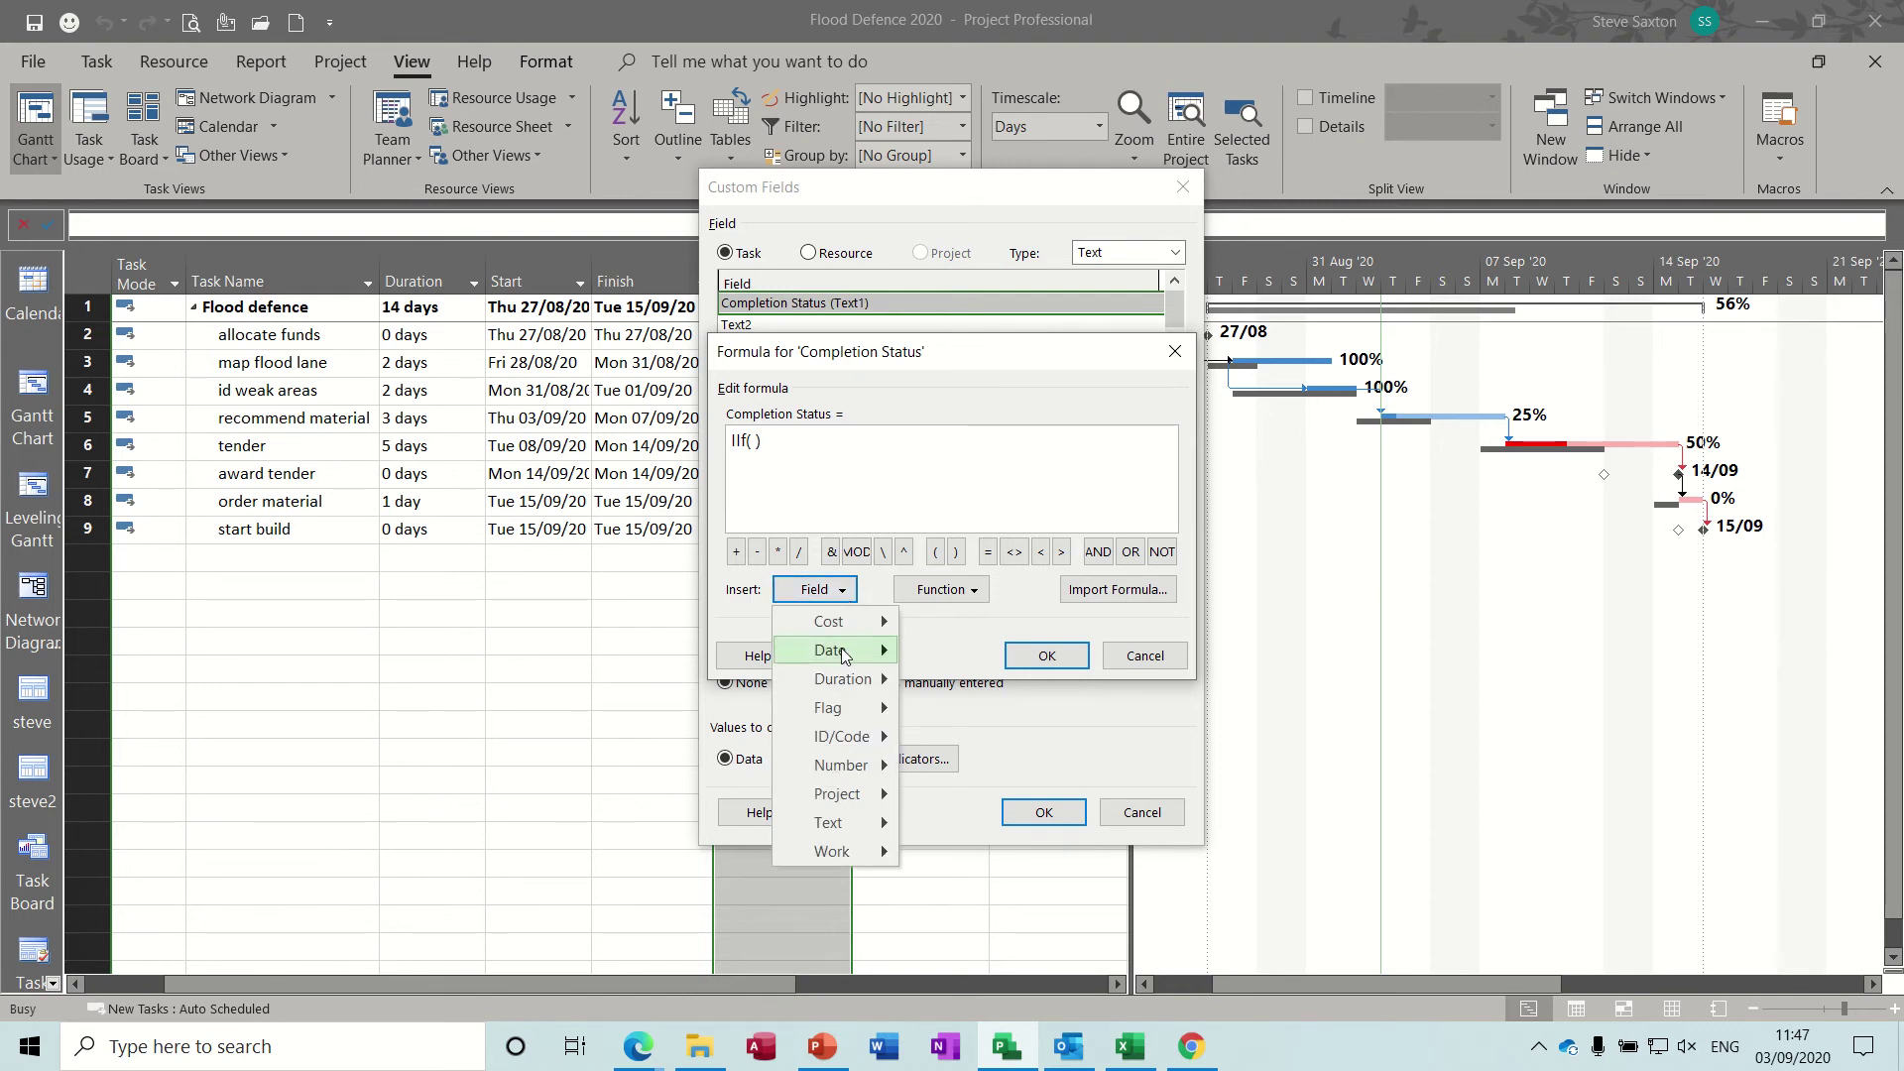
mouse_move(848, 767)
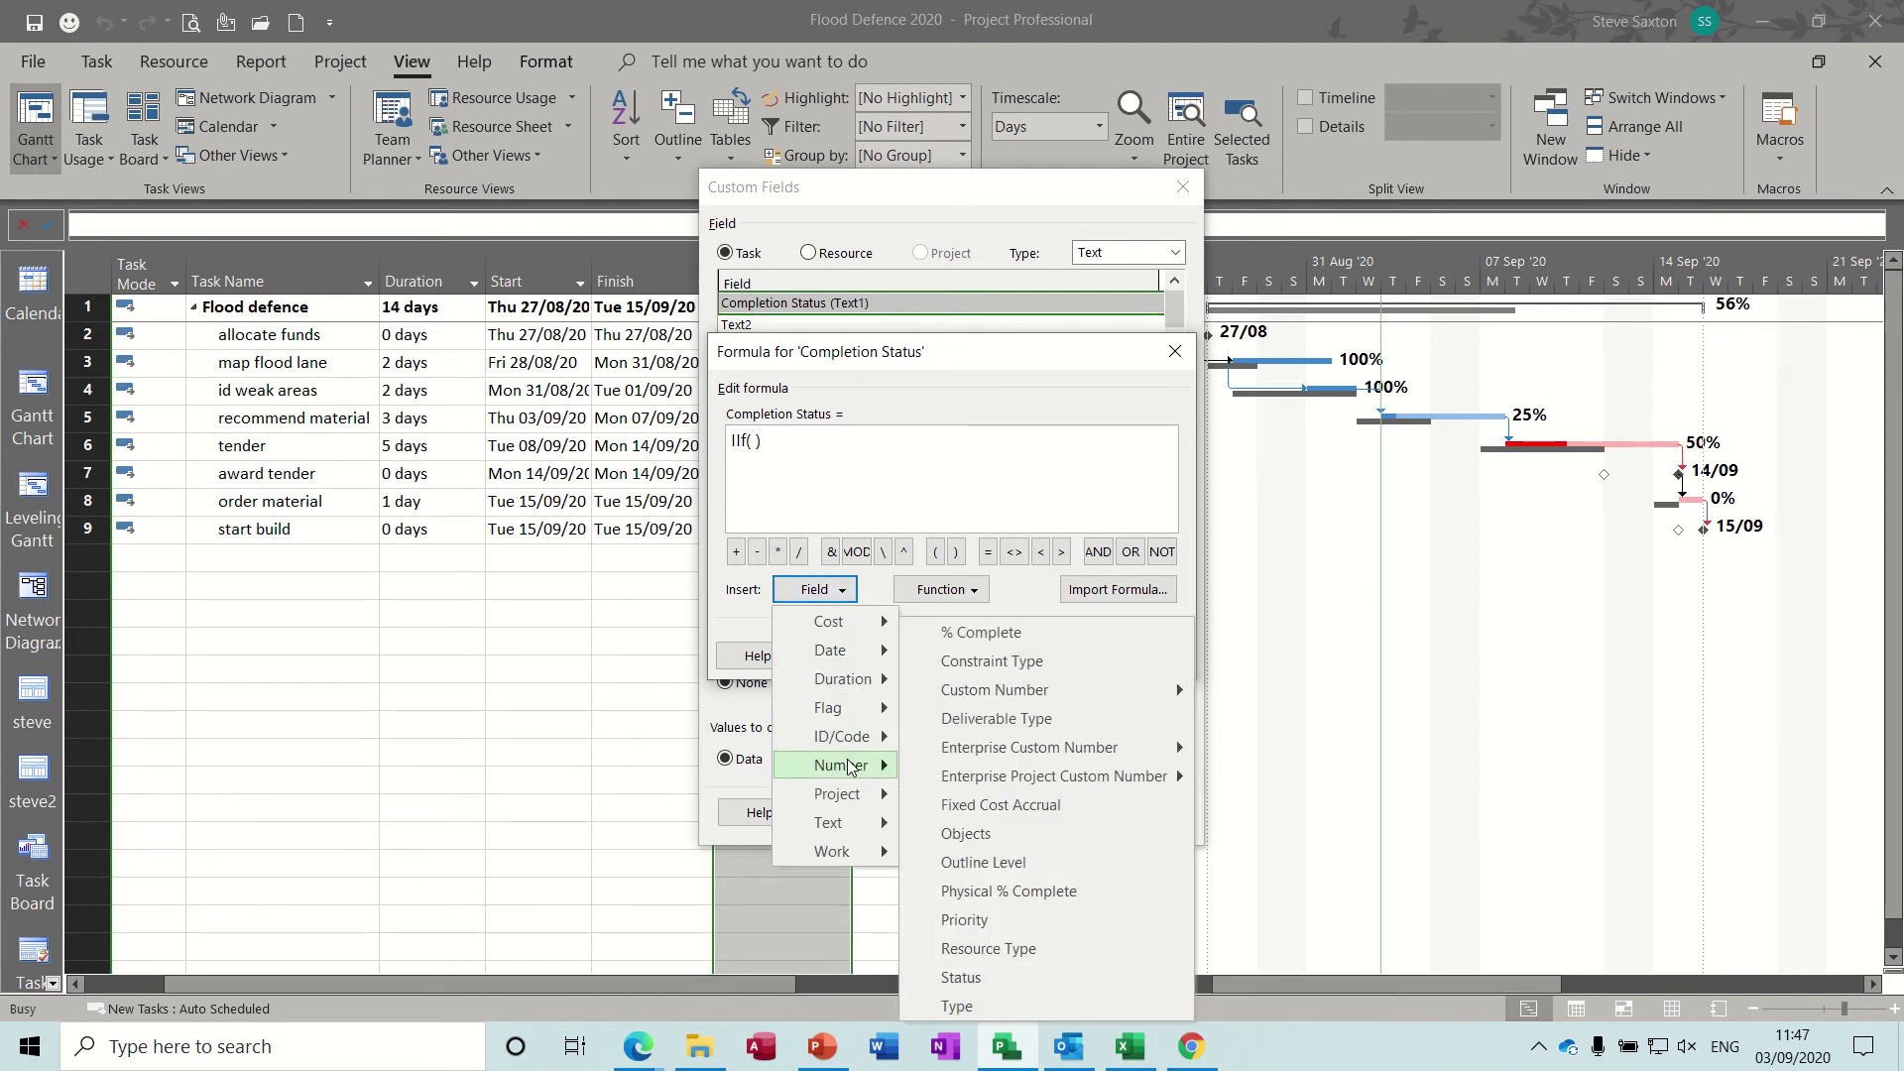
left_click(984, 634)
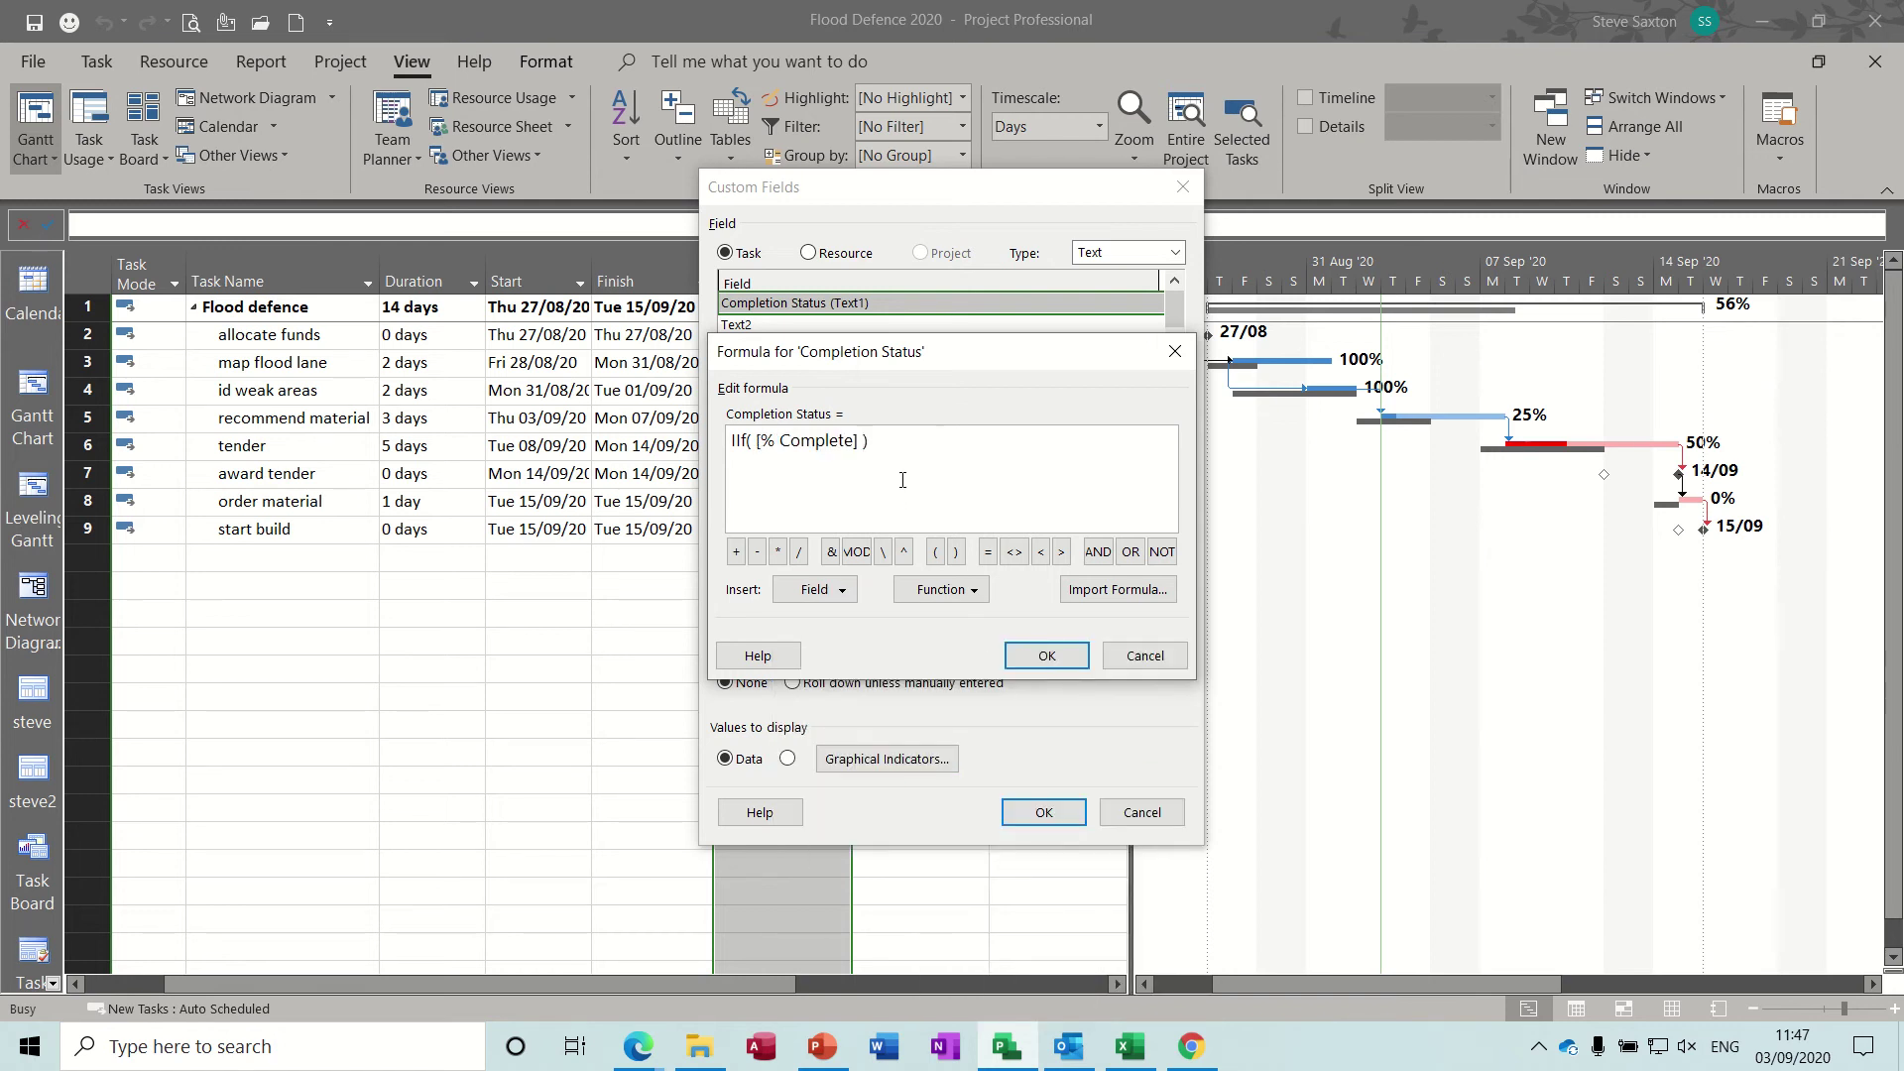
type("=100,1,")
- Append a nested iif([% Complete] >=75,2, as the false part and open another iif( after it
type("iif(")
left_click(823, 591)
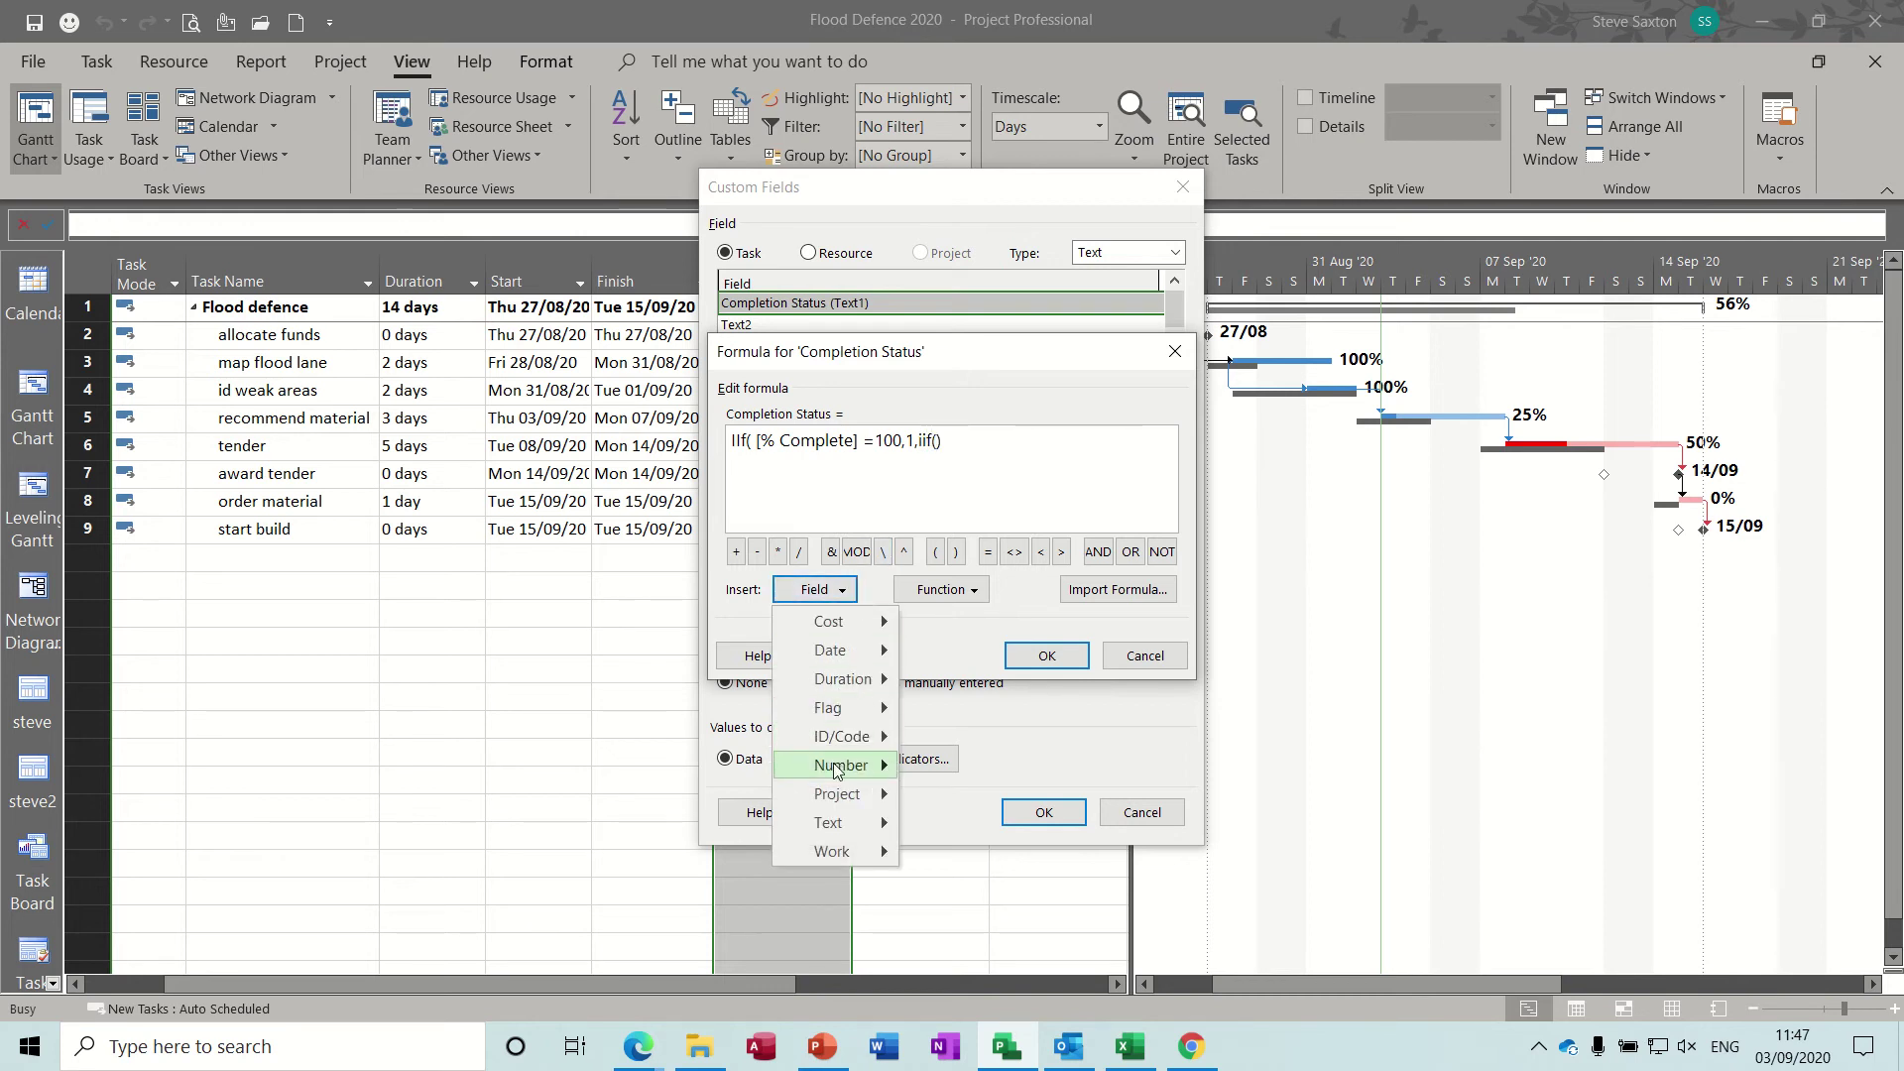
mouse_move(841, 766)
left_click(962, 634)
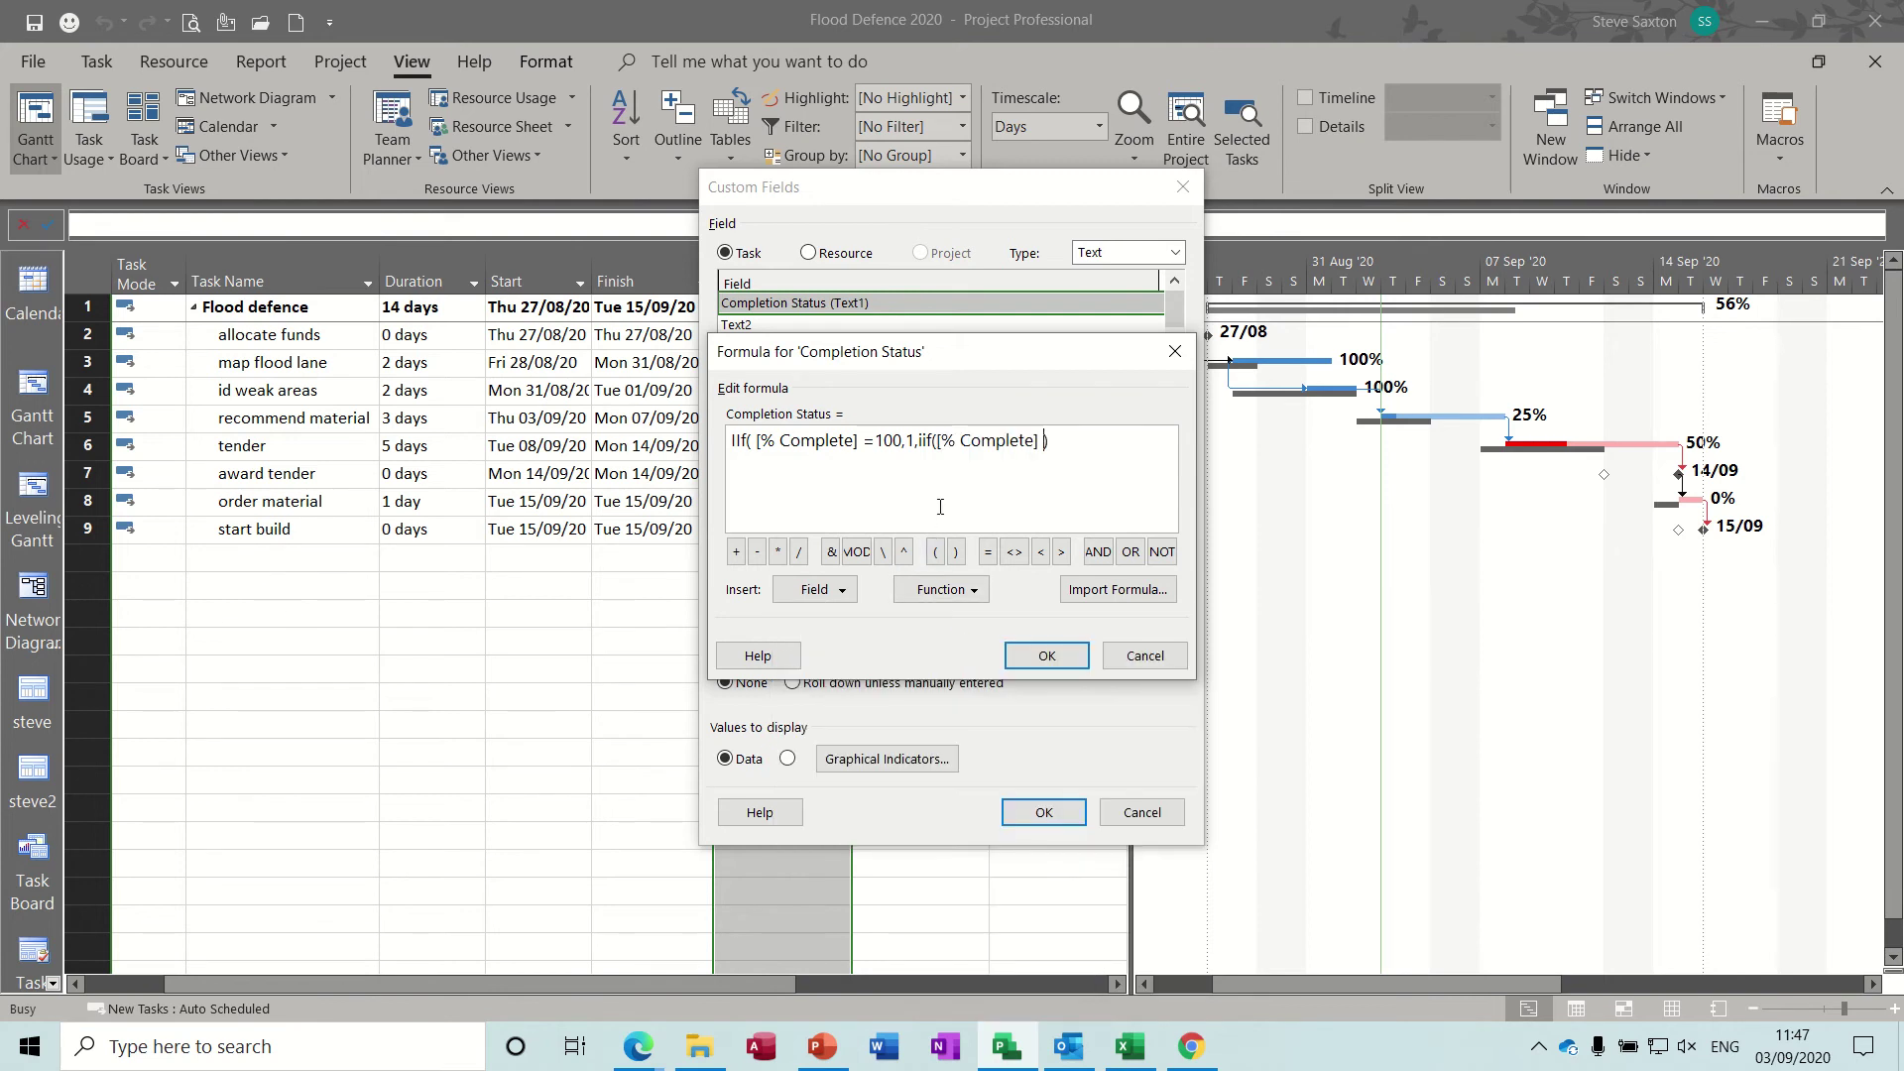
type(">=75,2,iif(")
- Fill the third iif with [% Complete] >=25,3, and open a fourth nested iif(
left_click(829, 591)
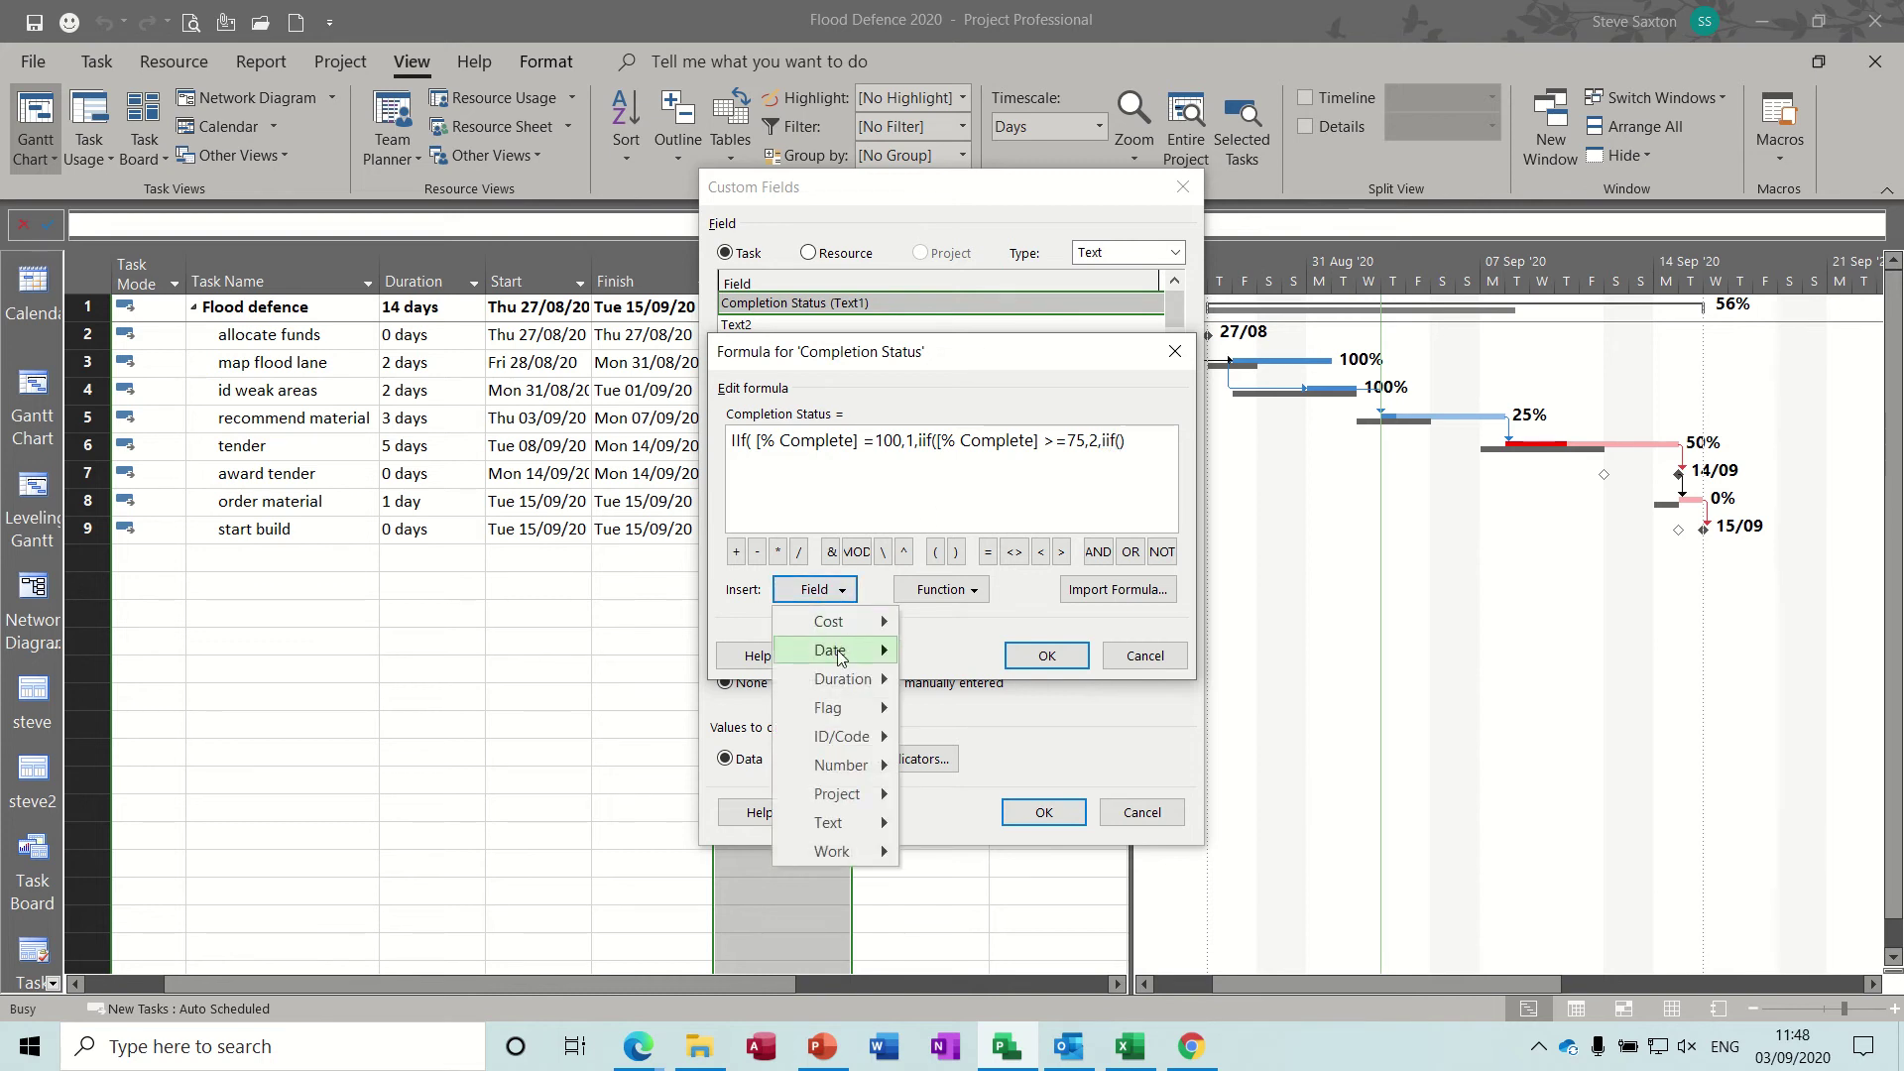
mouse_move(841, 765)
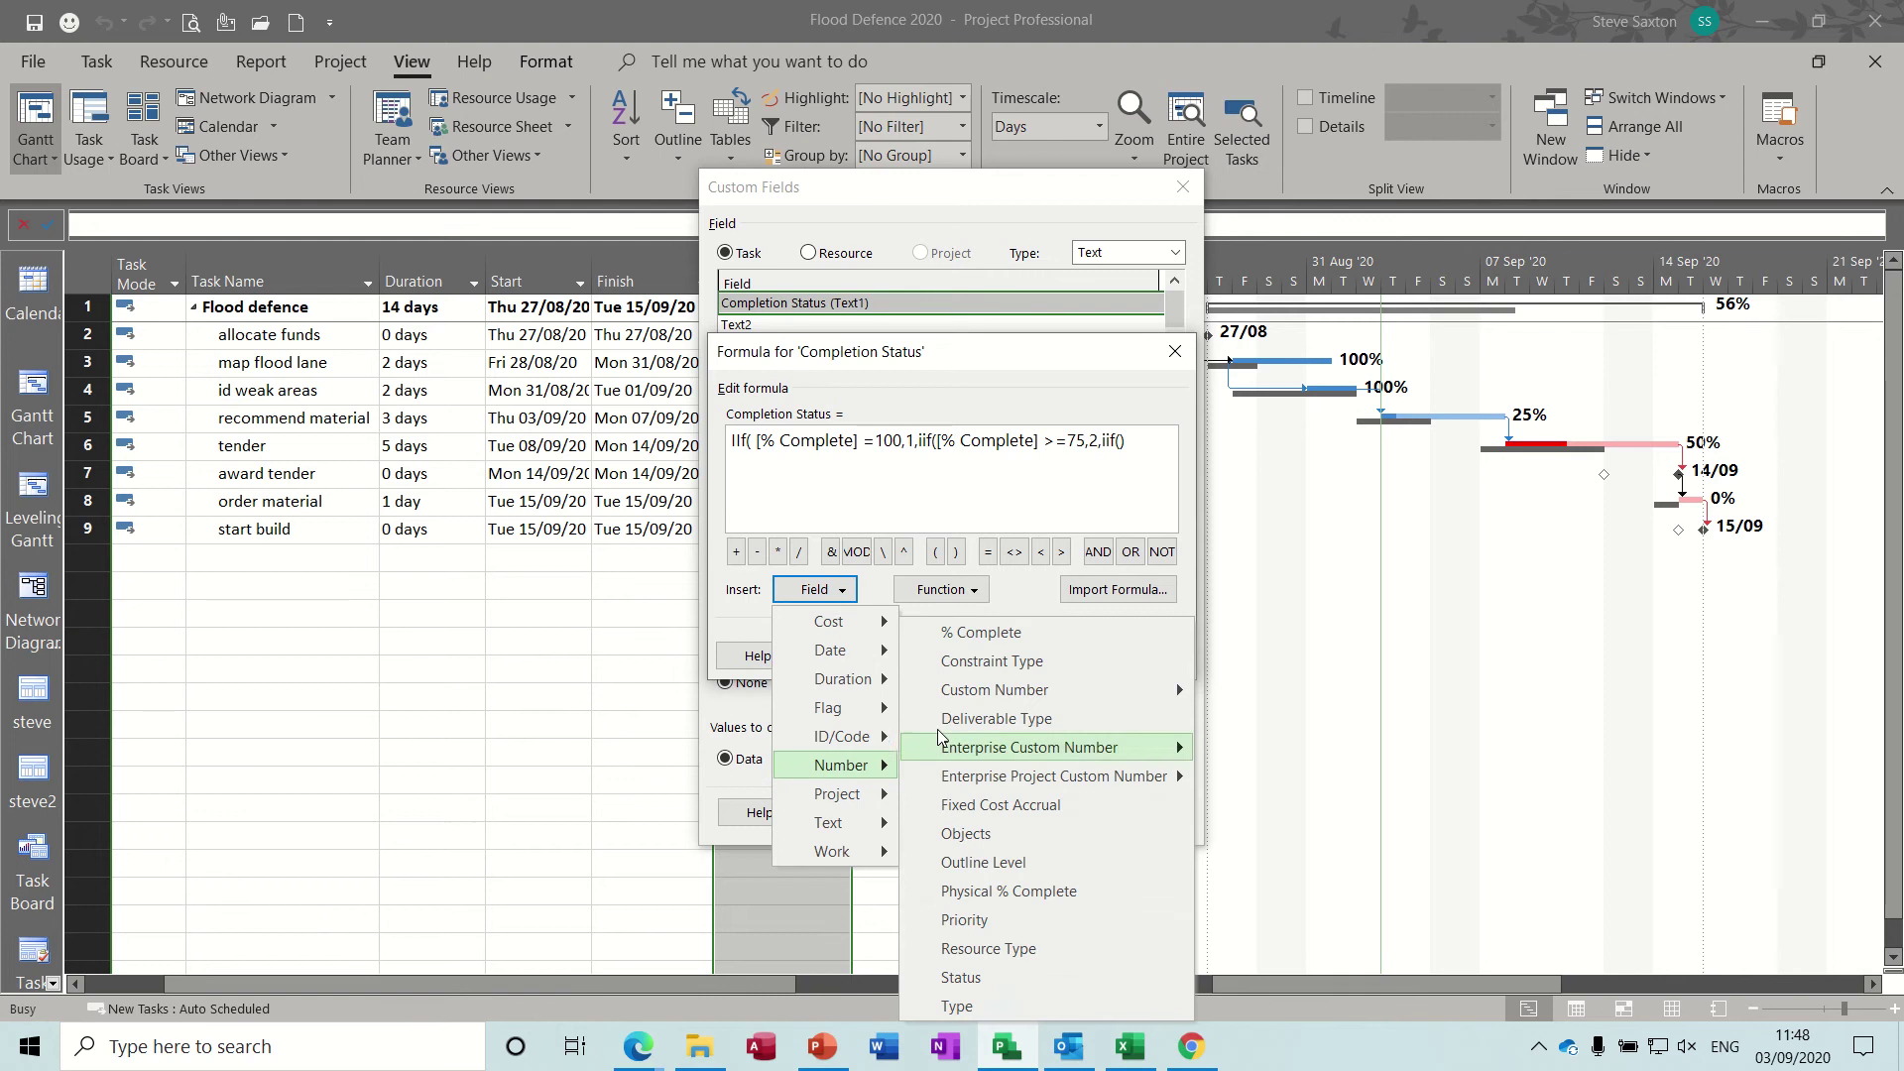
left_click(1002, 641)
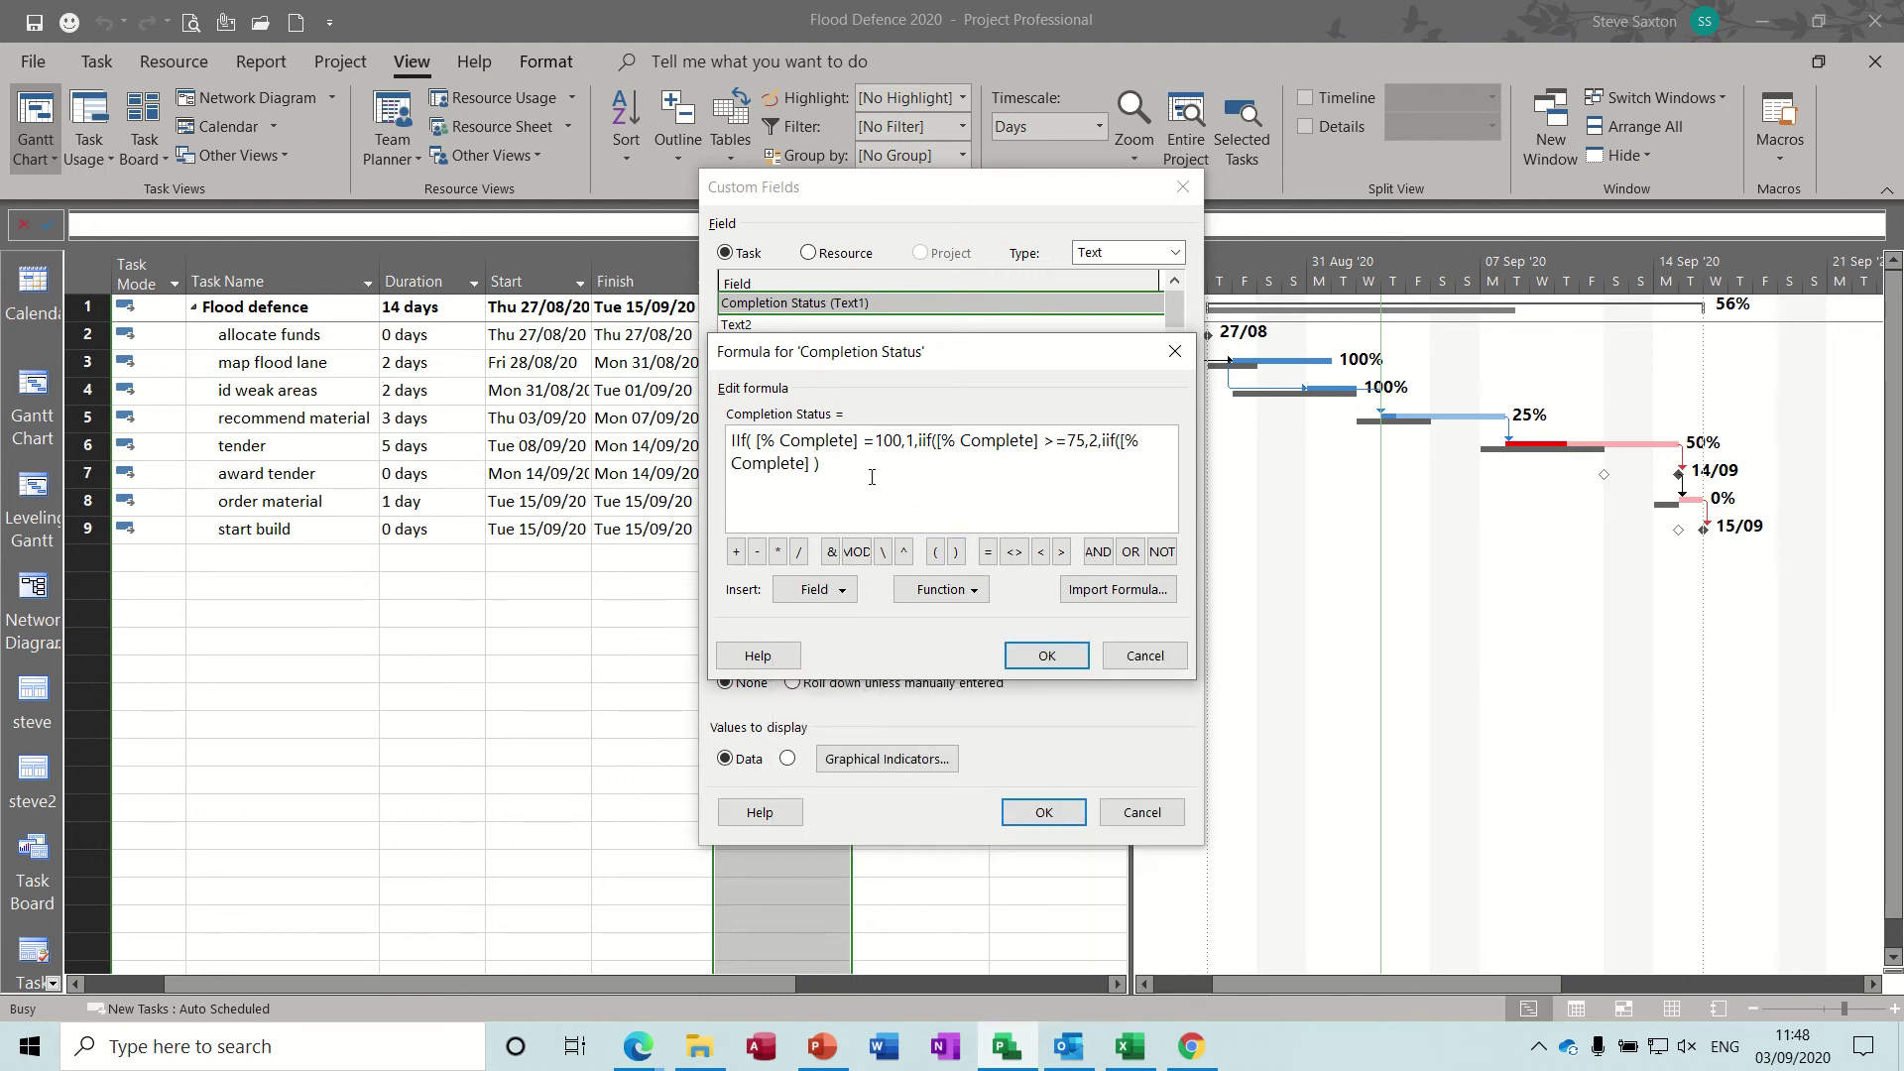
type(">=25,3,iif(")
- Complete the last iif with [% Complete] >=0,4, close the brackets and apply the formula, replacing the field's existing data
left_click(815, 590)
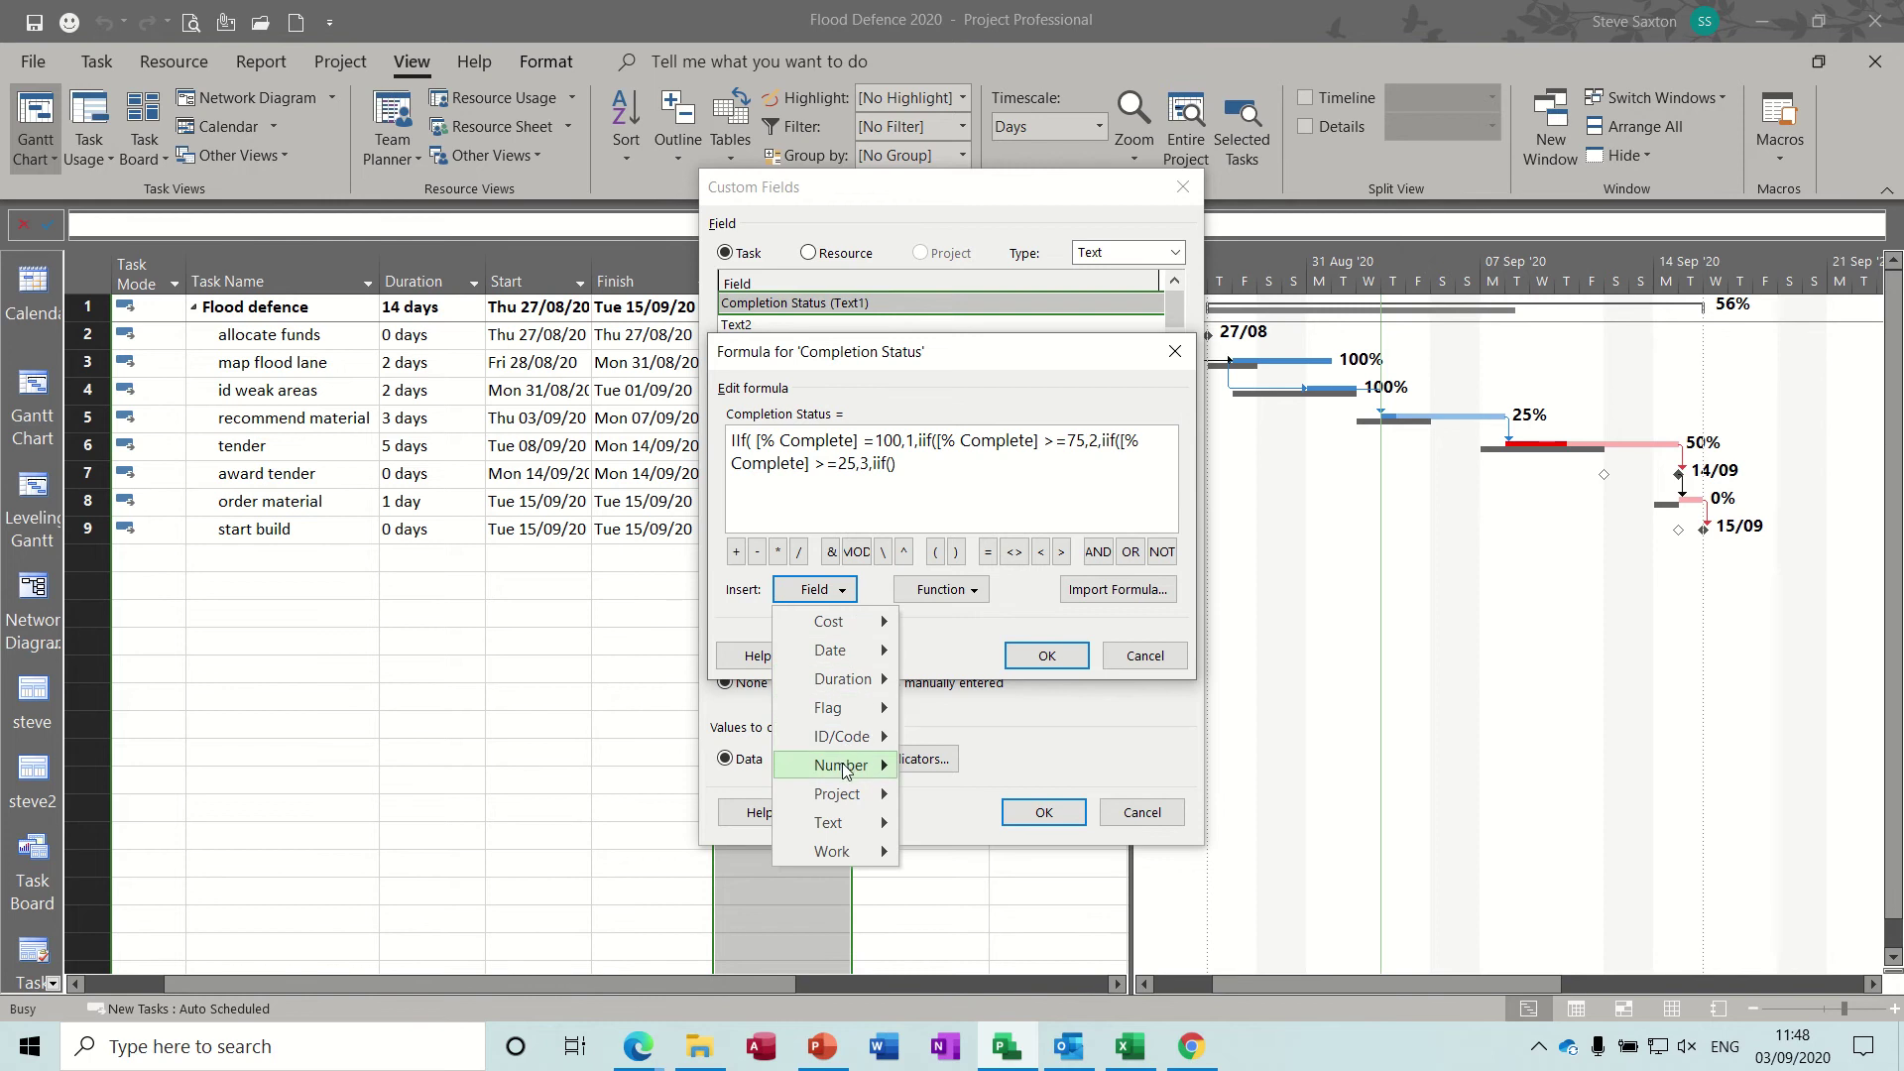
mouse_move(840, 765)
left_click(974, 637)
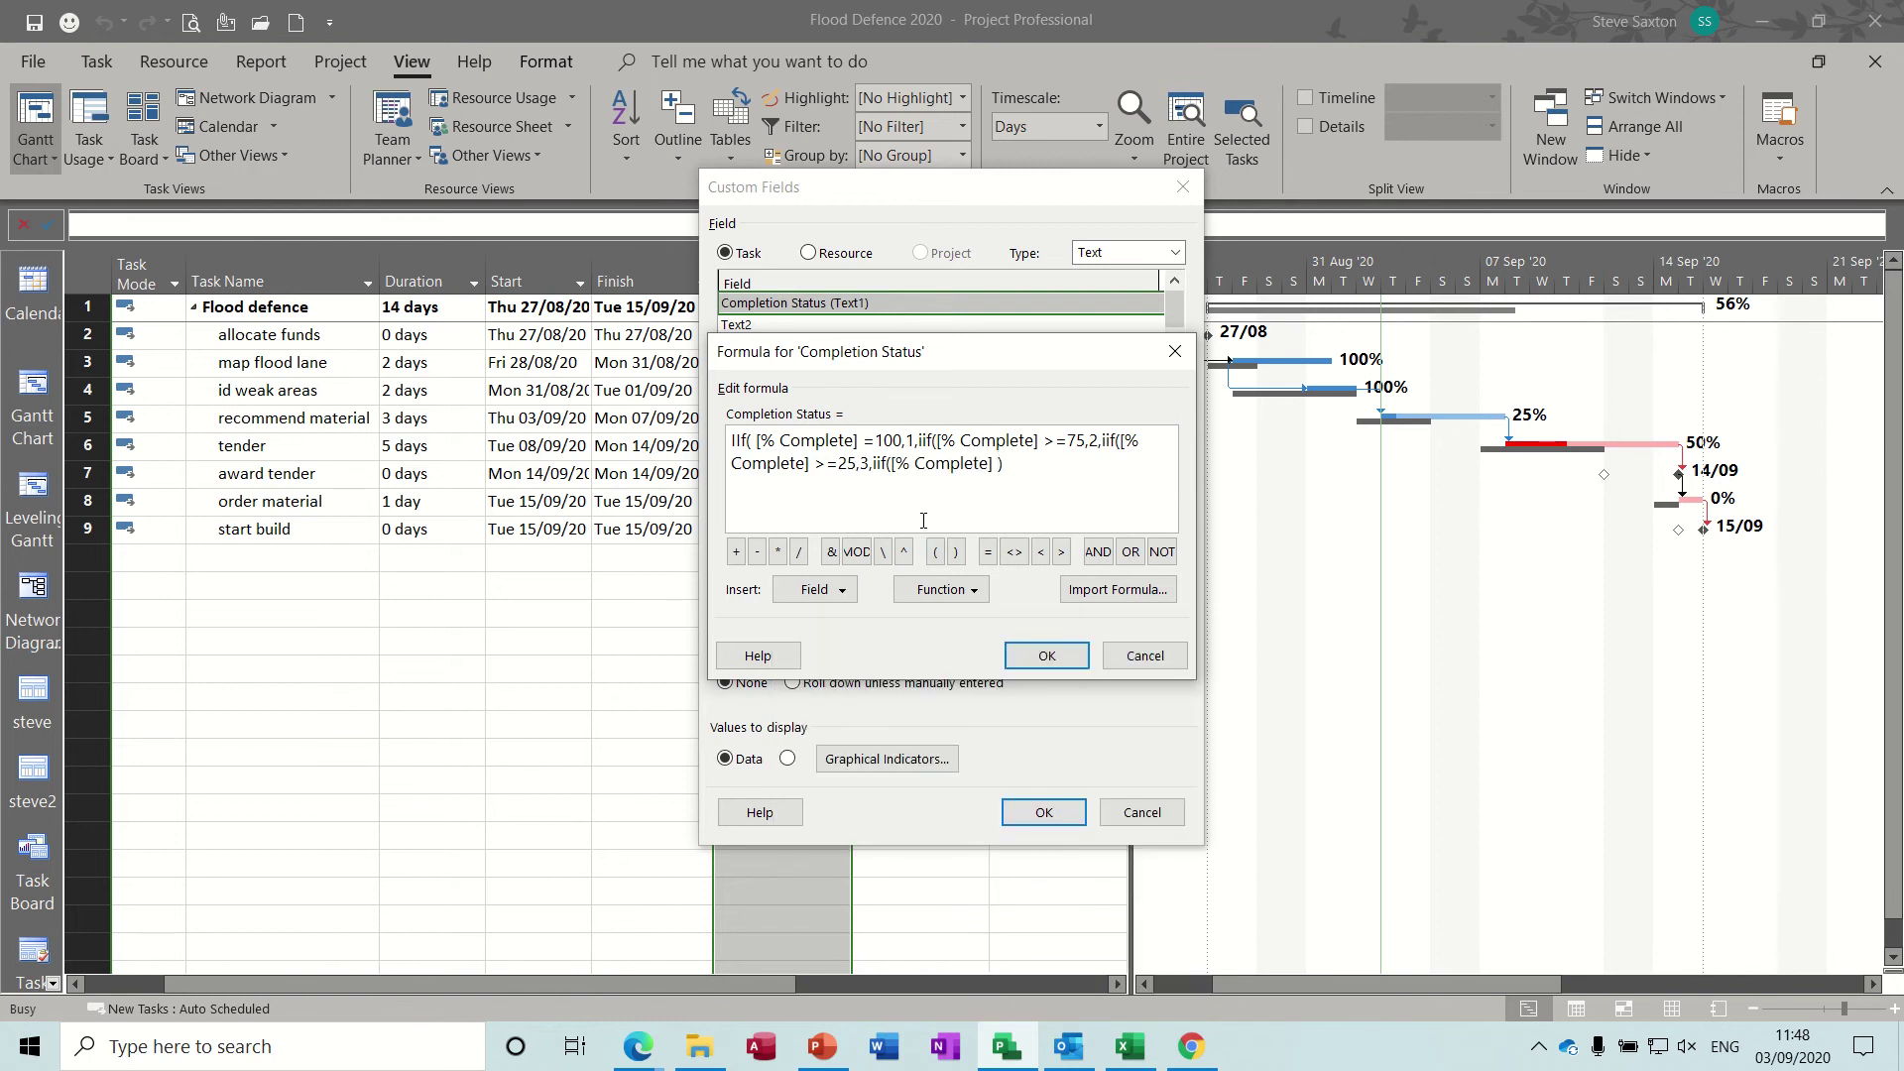
type(">=0,4))")
left_click(1046, 656)
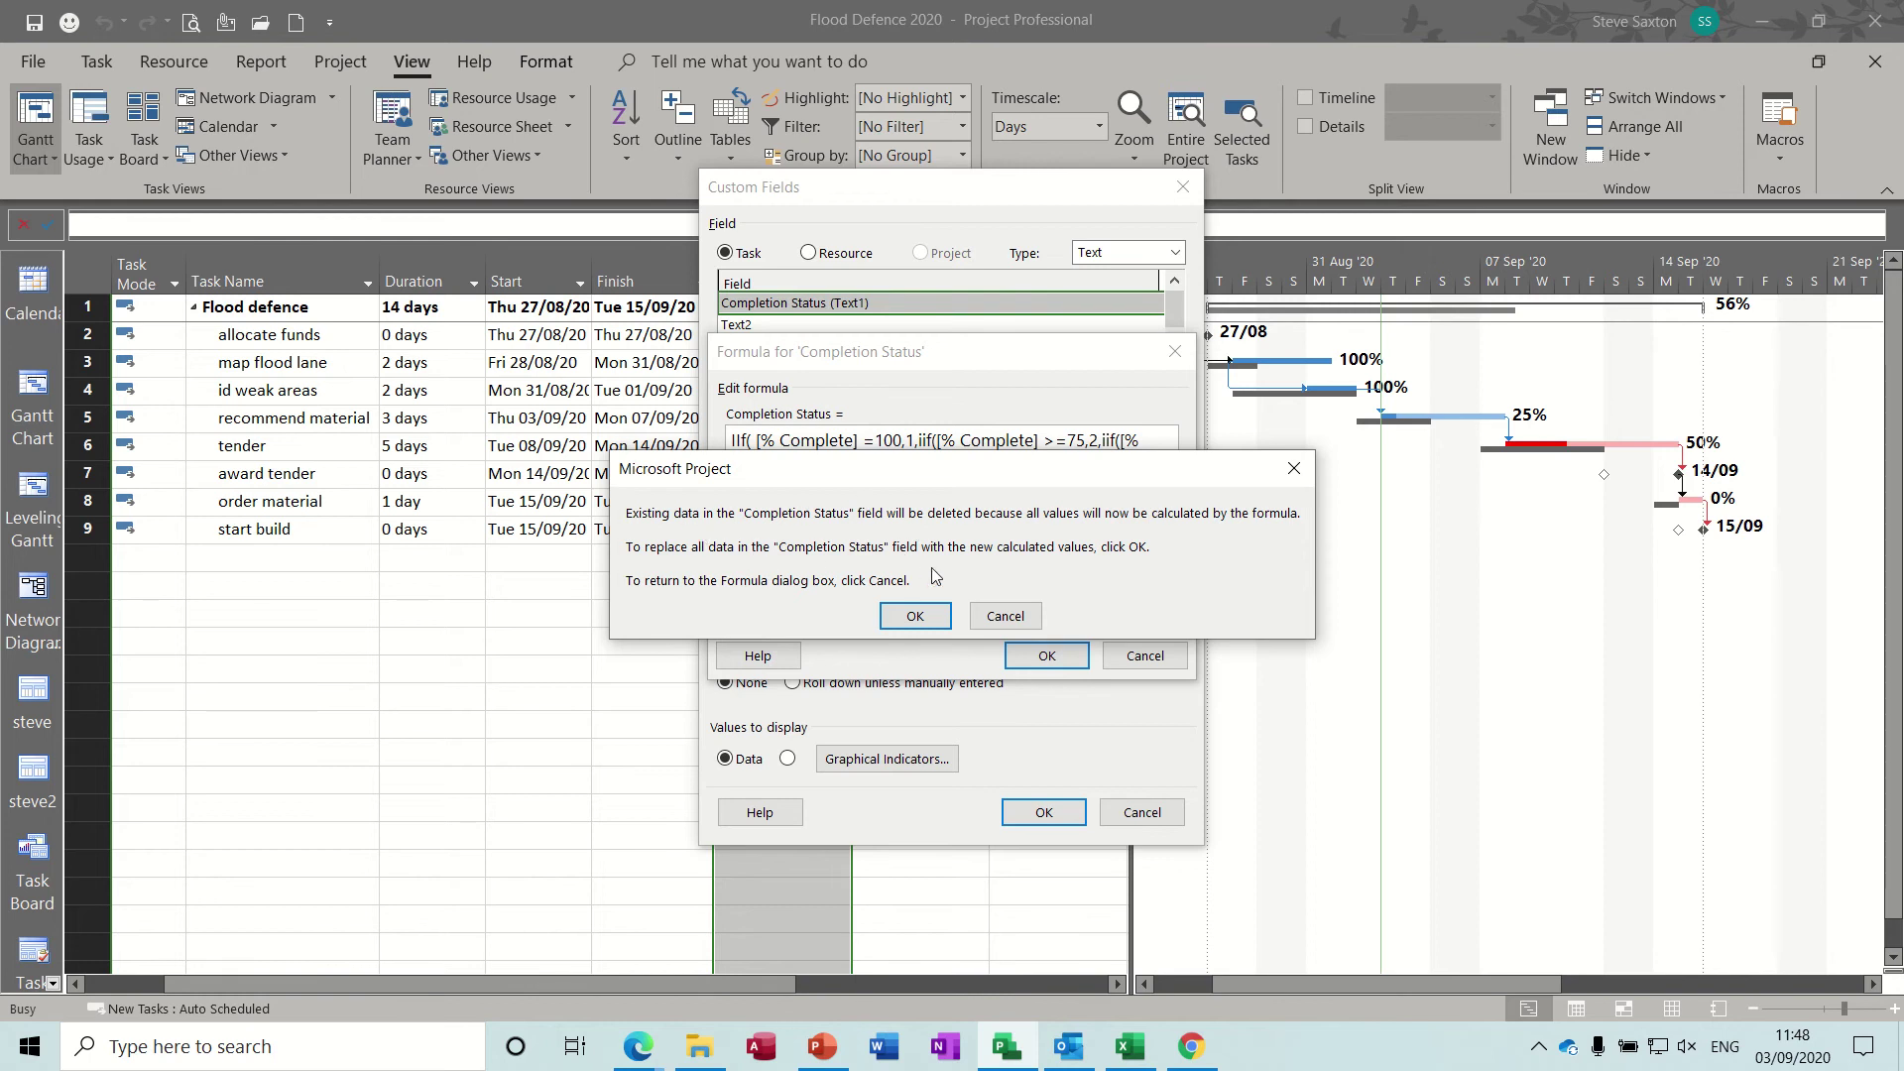
left_click(914, 616)
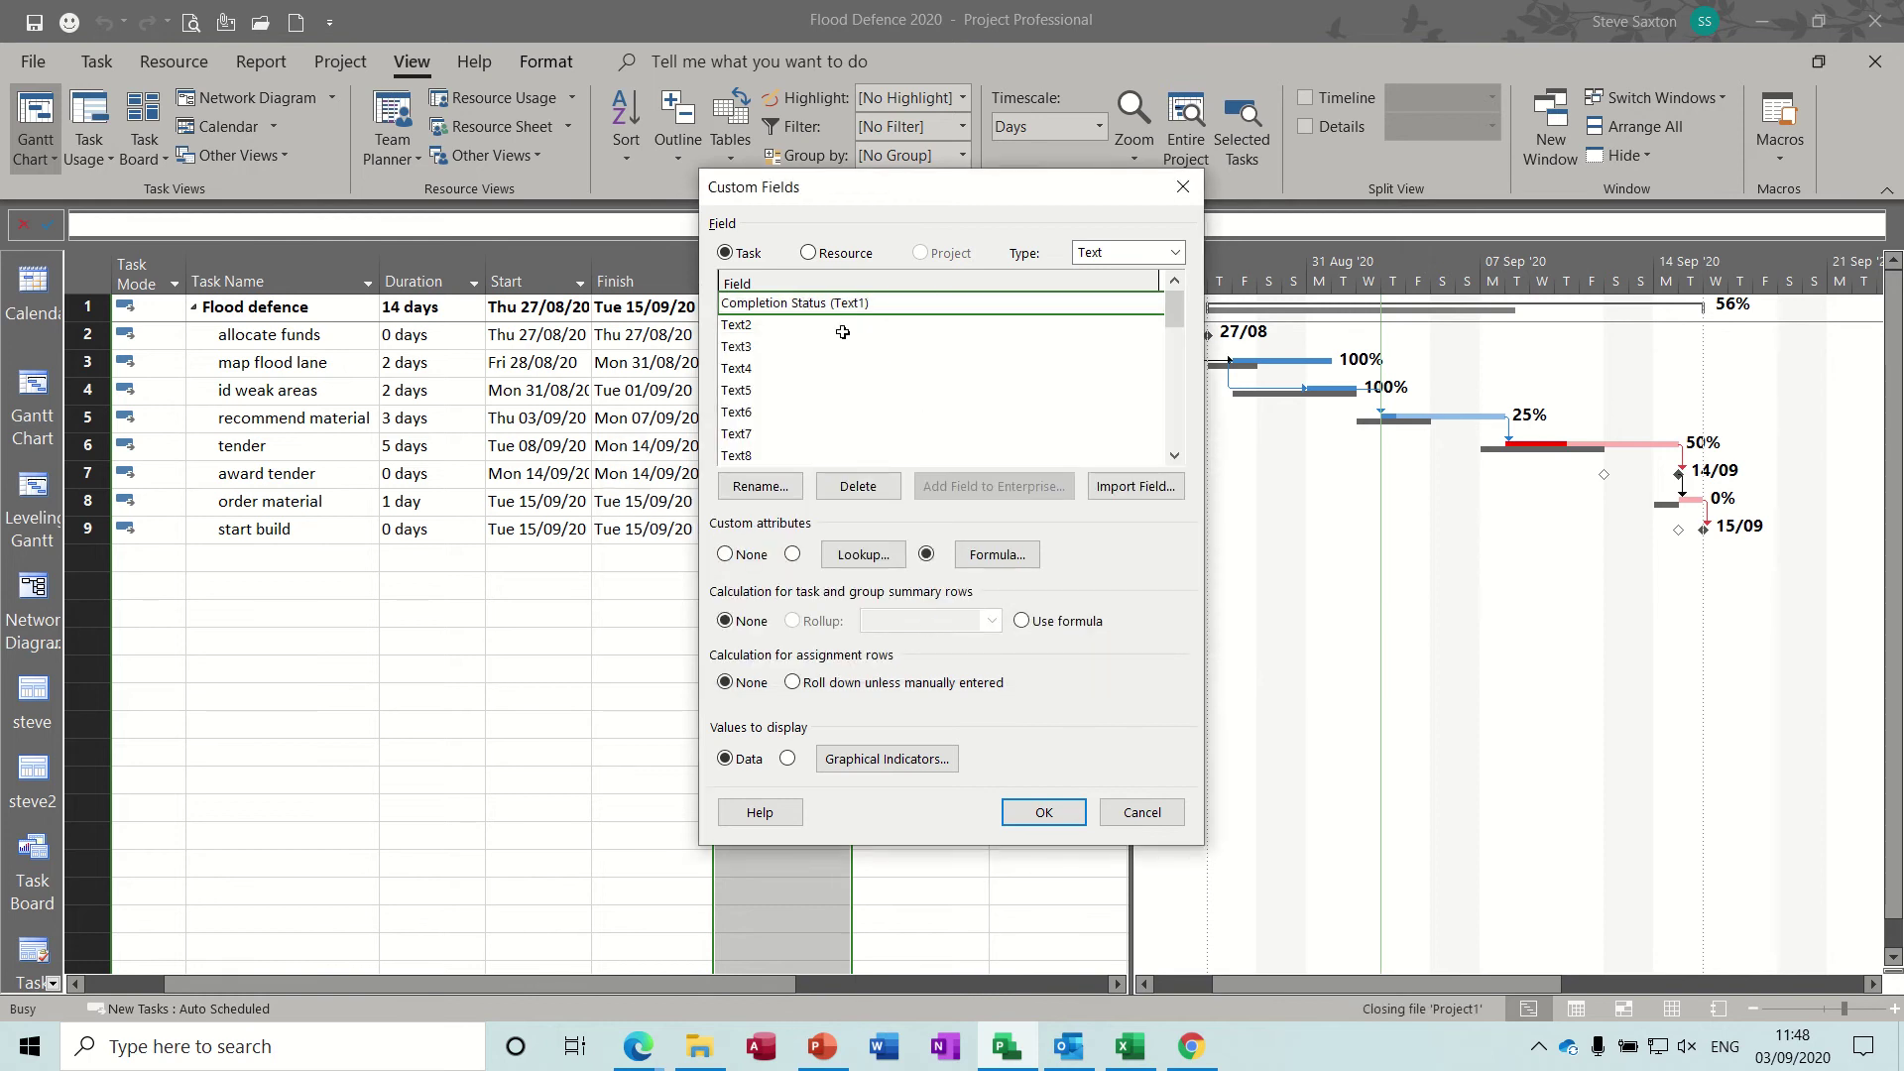
left_click(1038, 810)
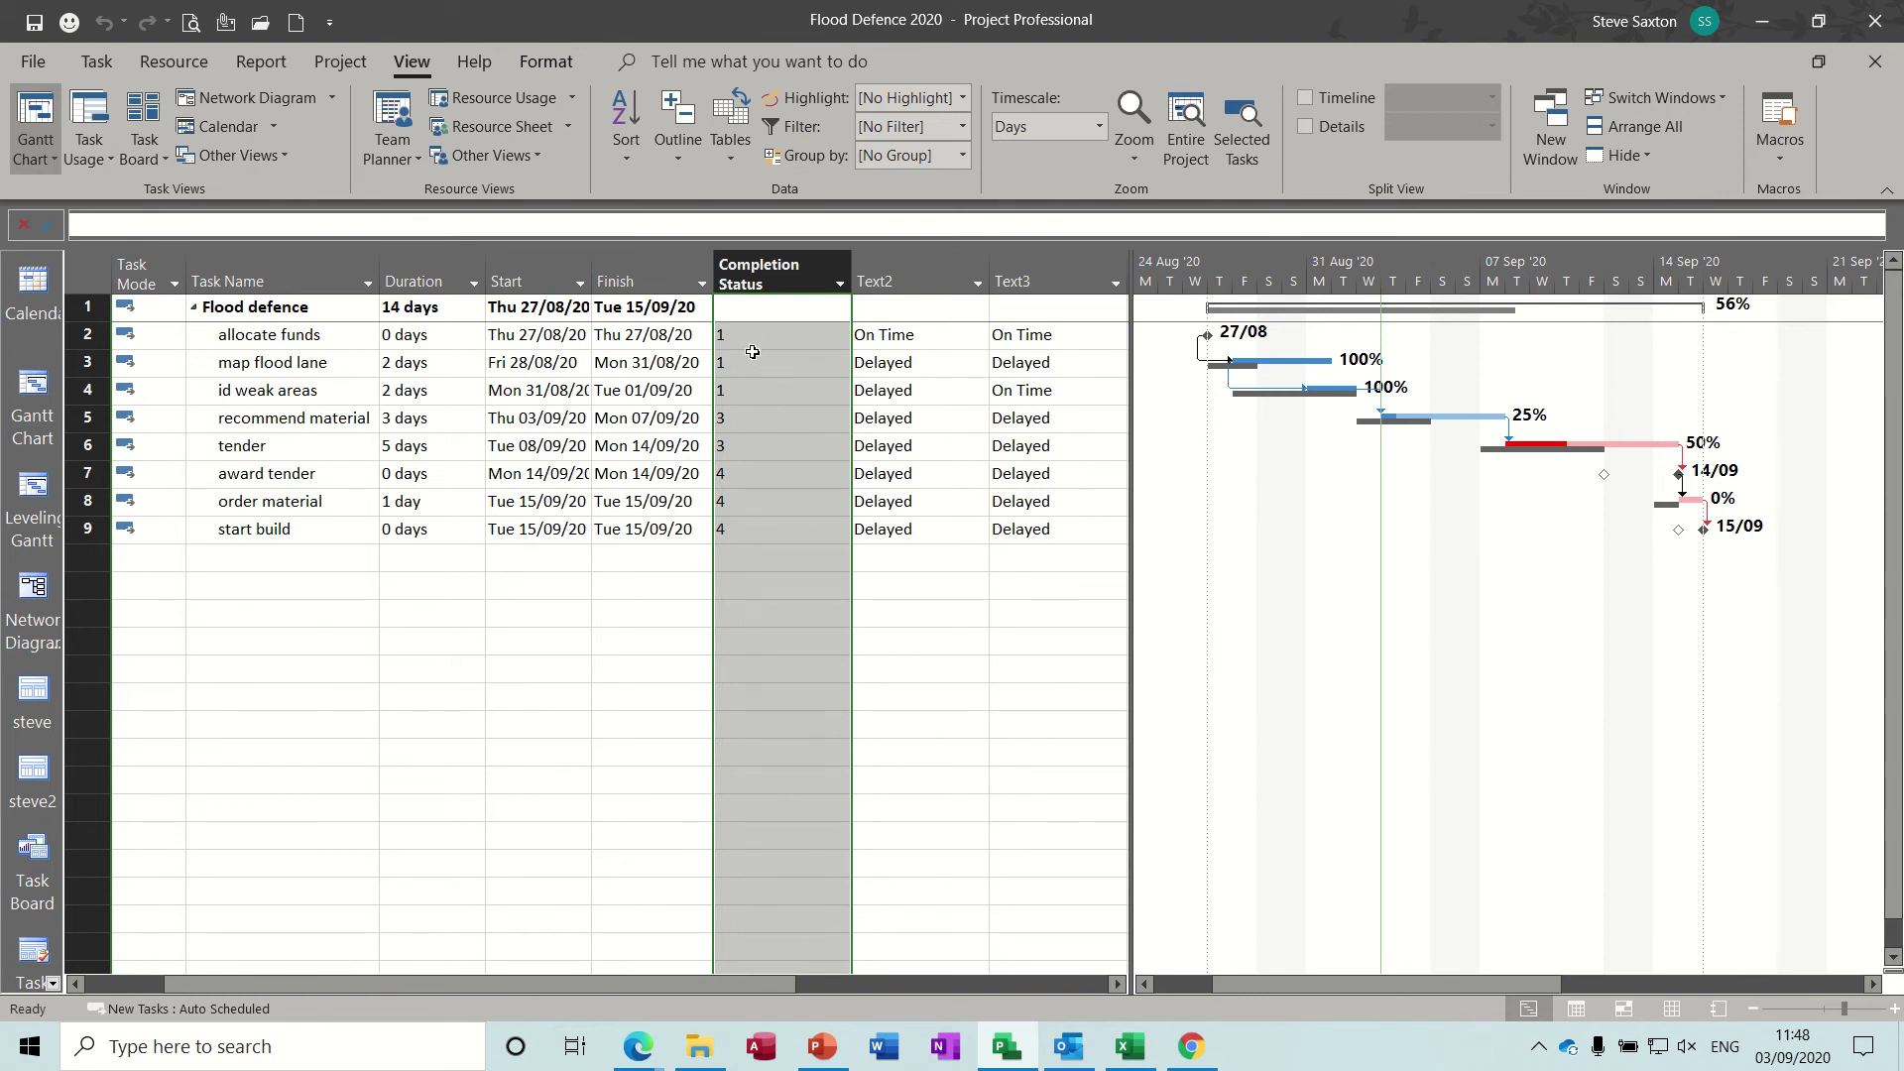
- Add a graphical indicator to the Completion Status field for nonsummary rows showing a green circle when the value equals 1
right_click(785, 268)
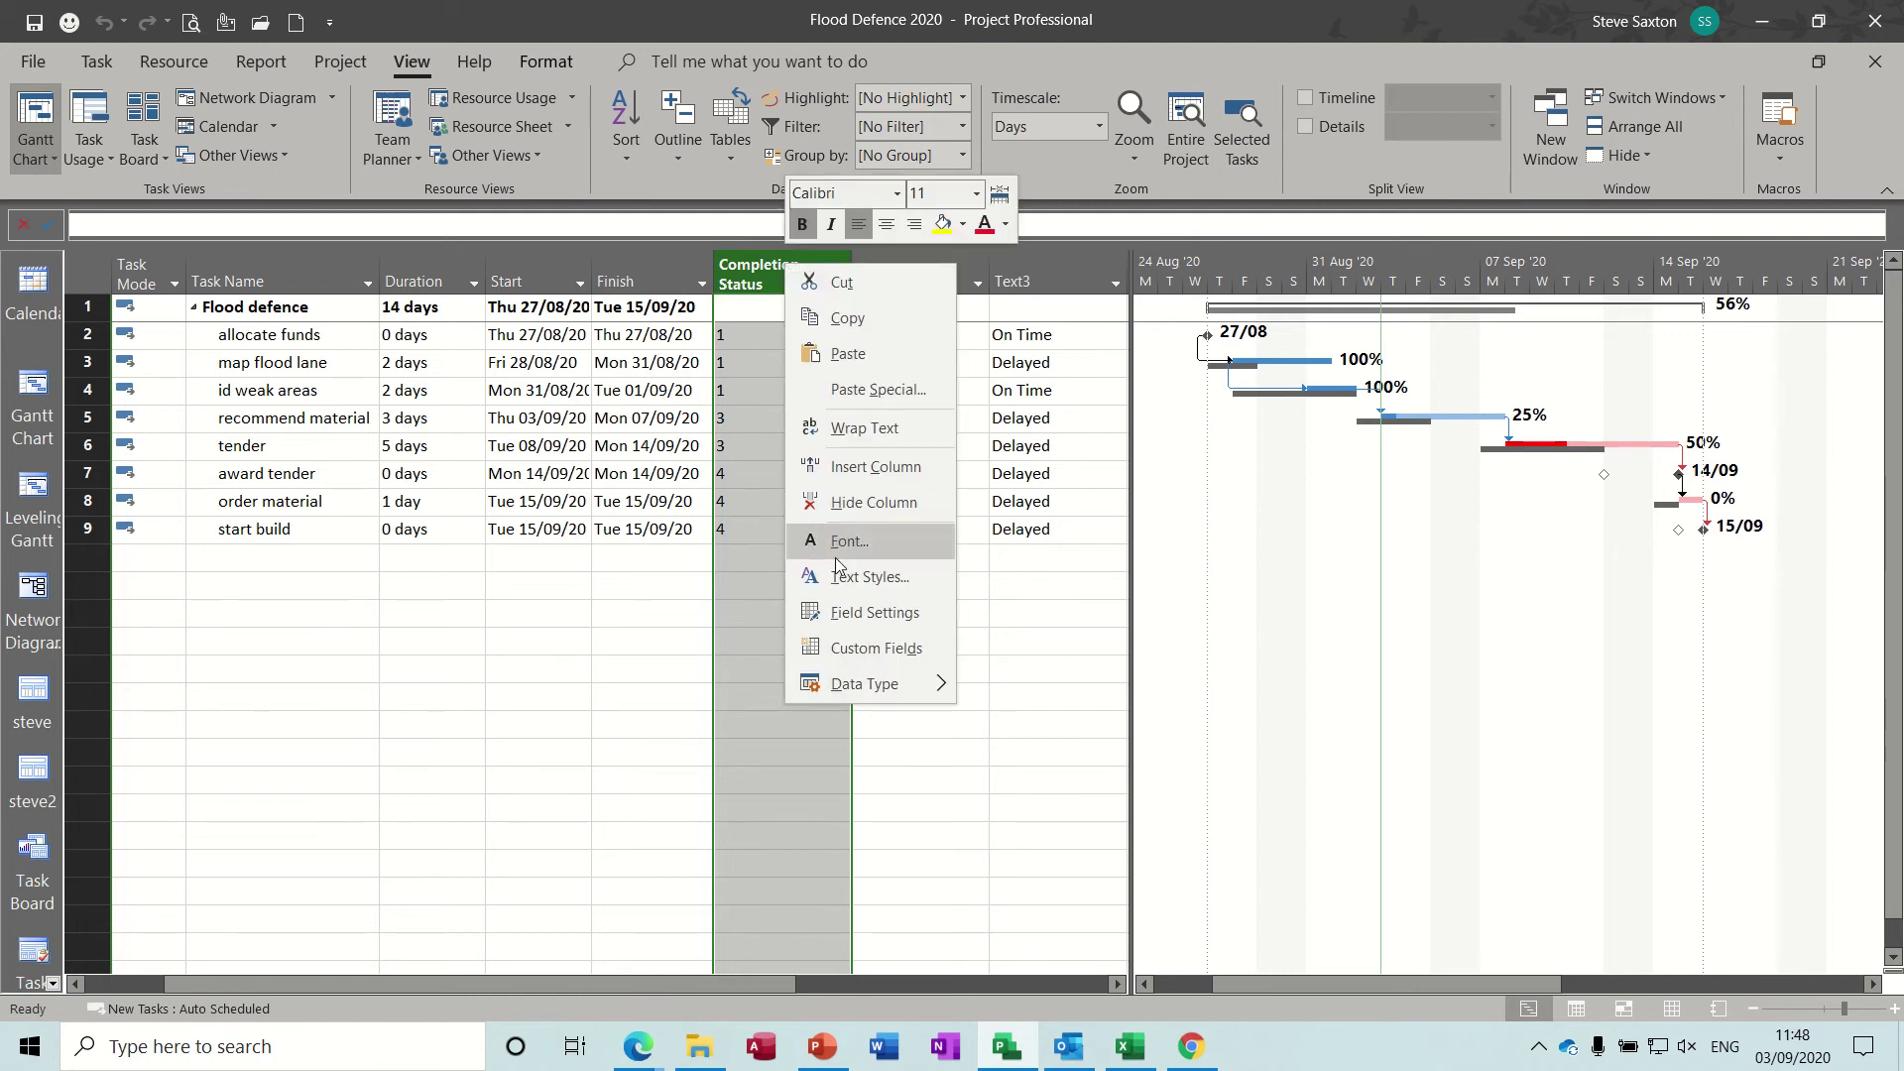
left_click(840, 650)
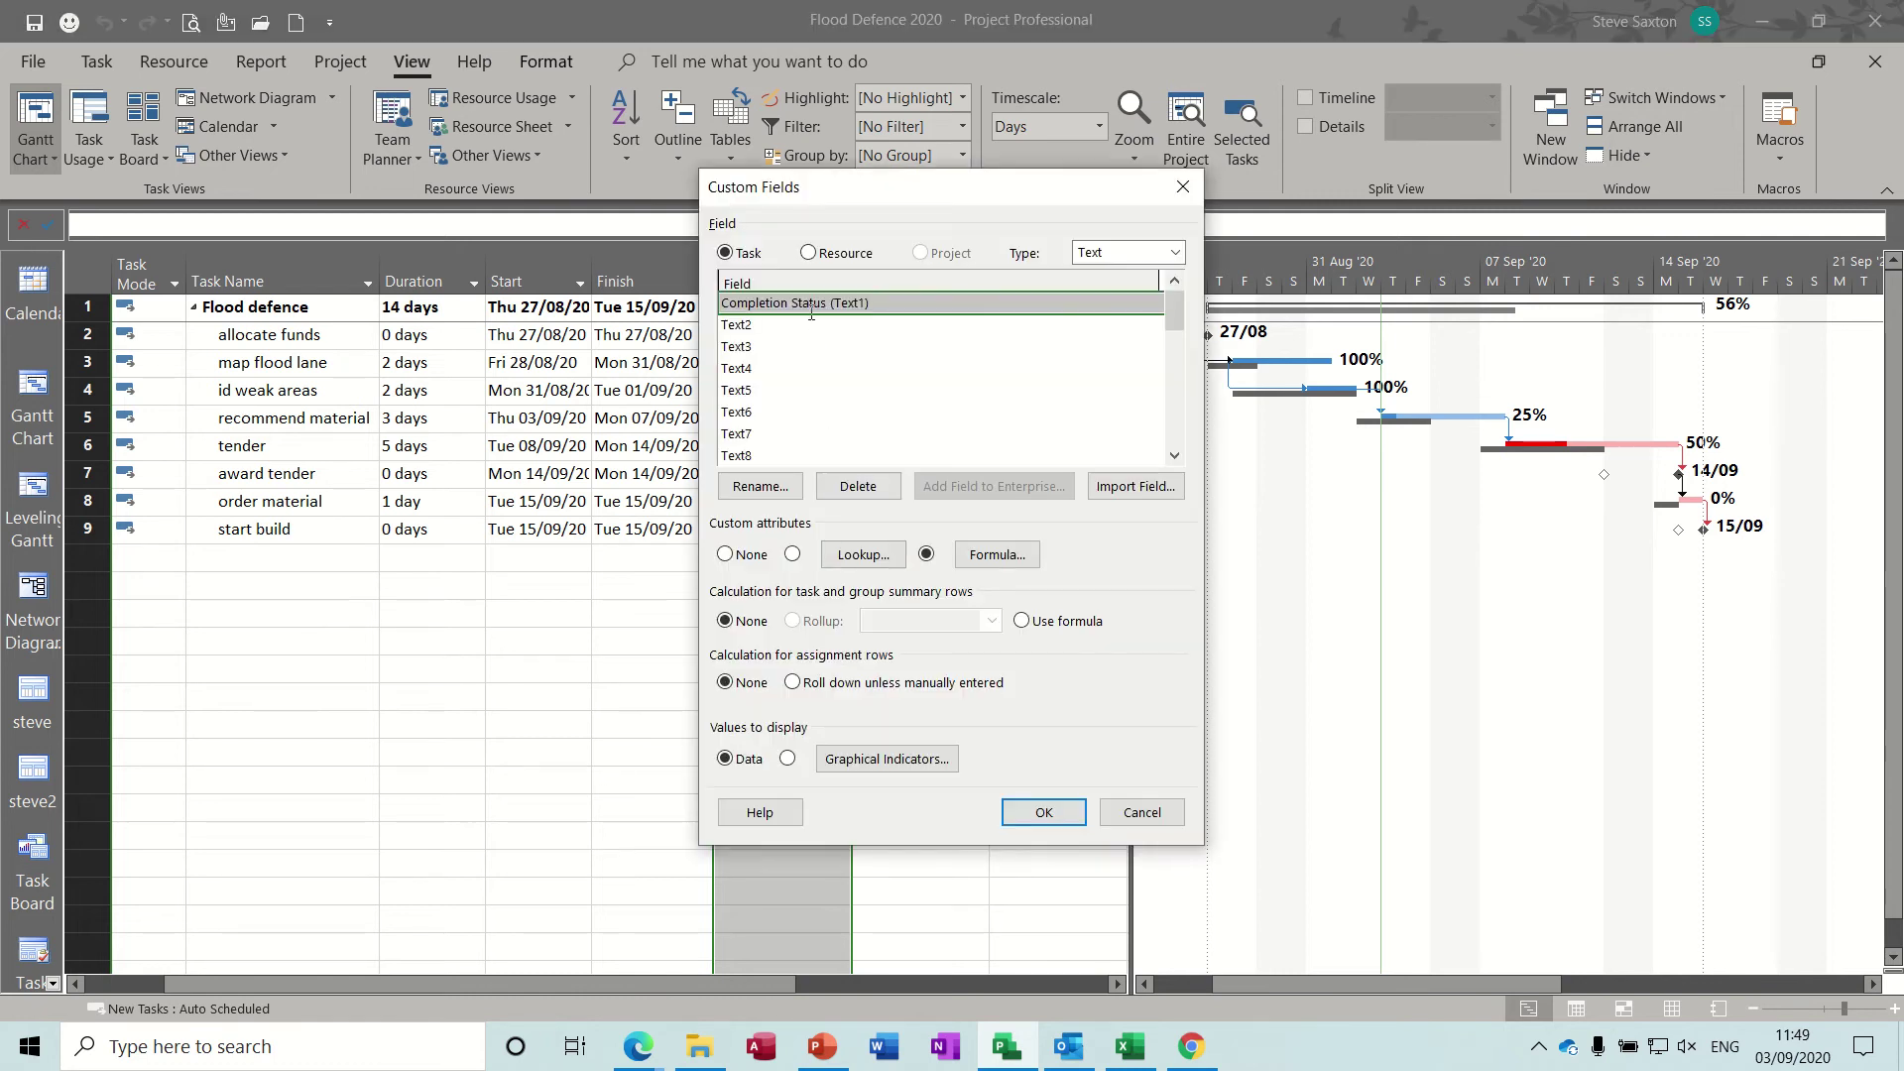
left_click(870, 761)
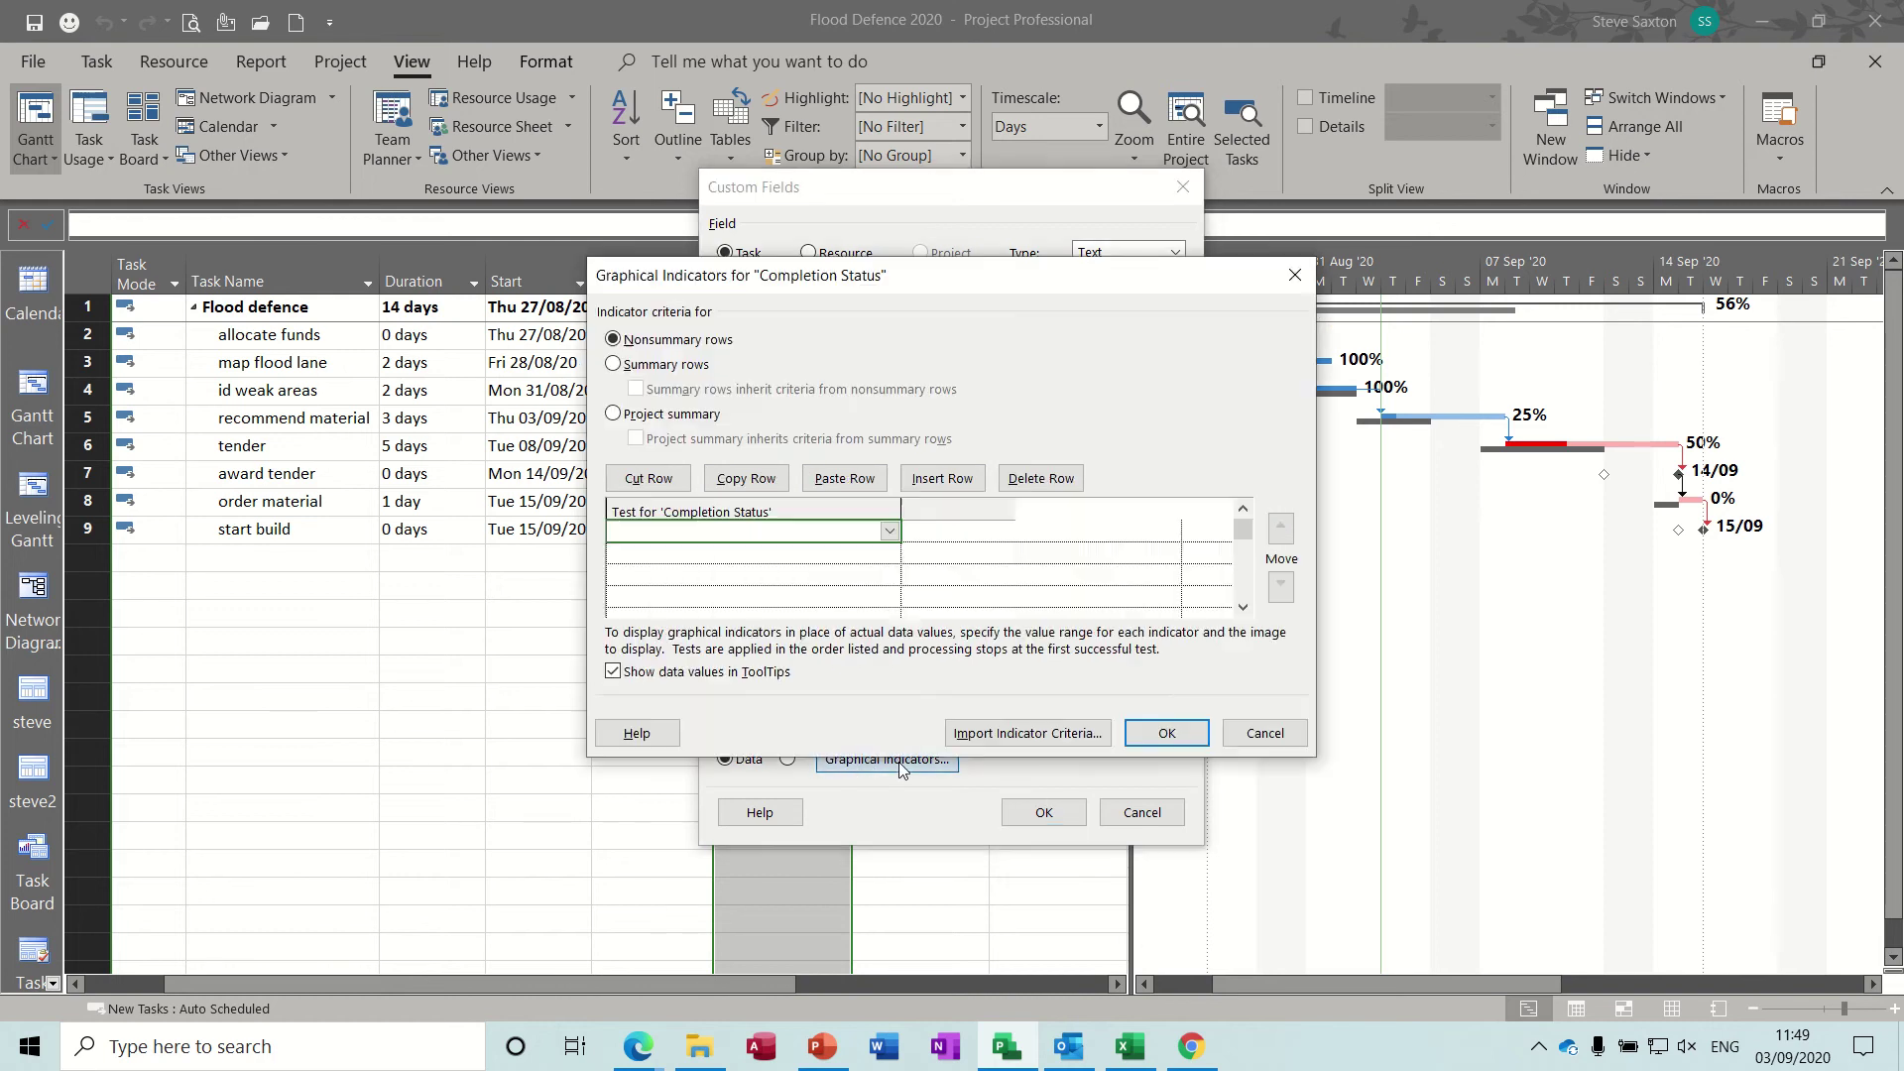
key("Down")
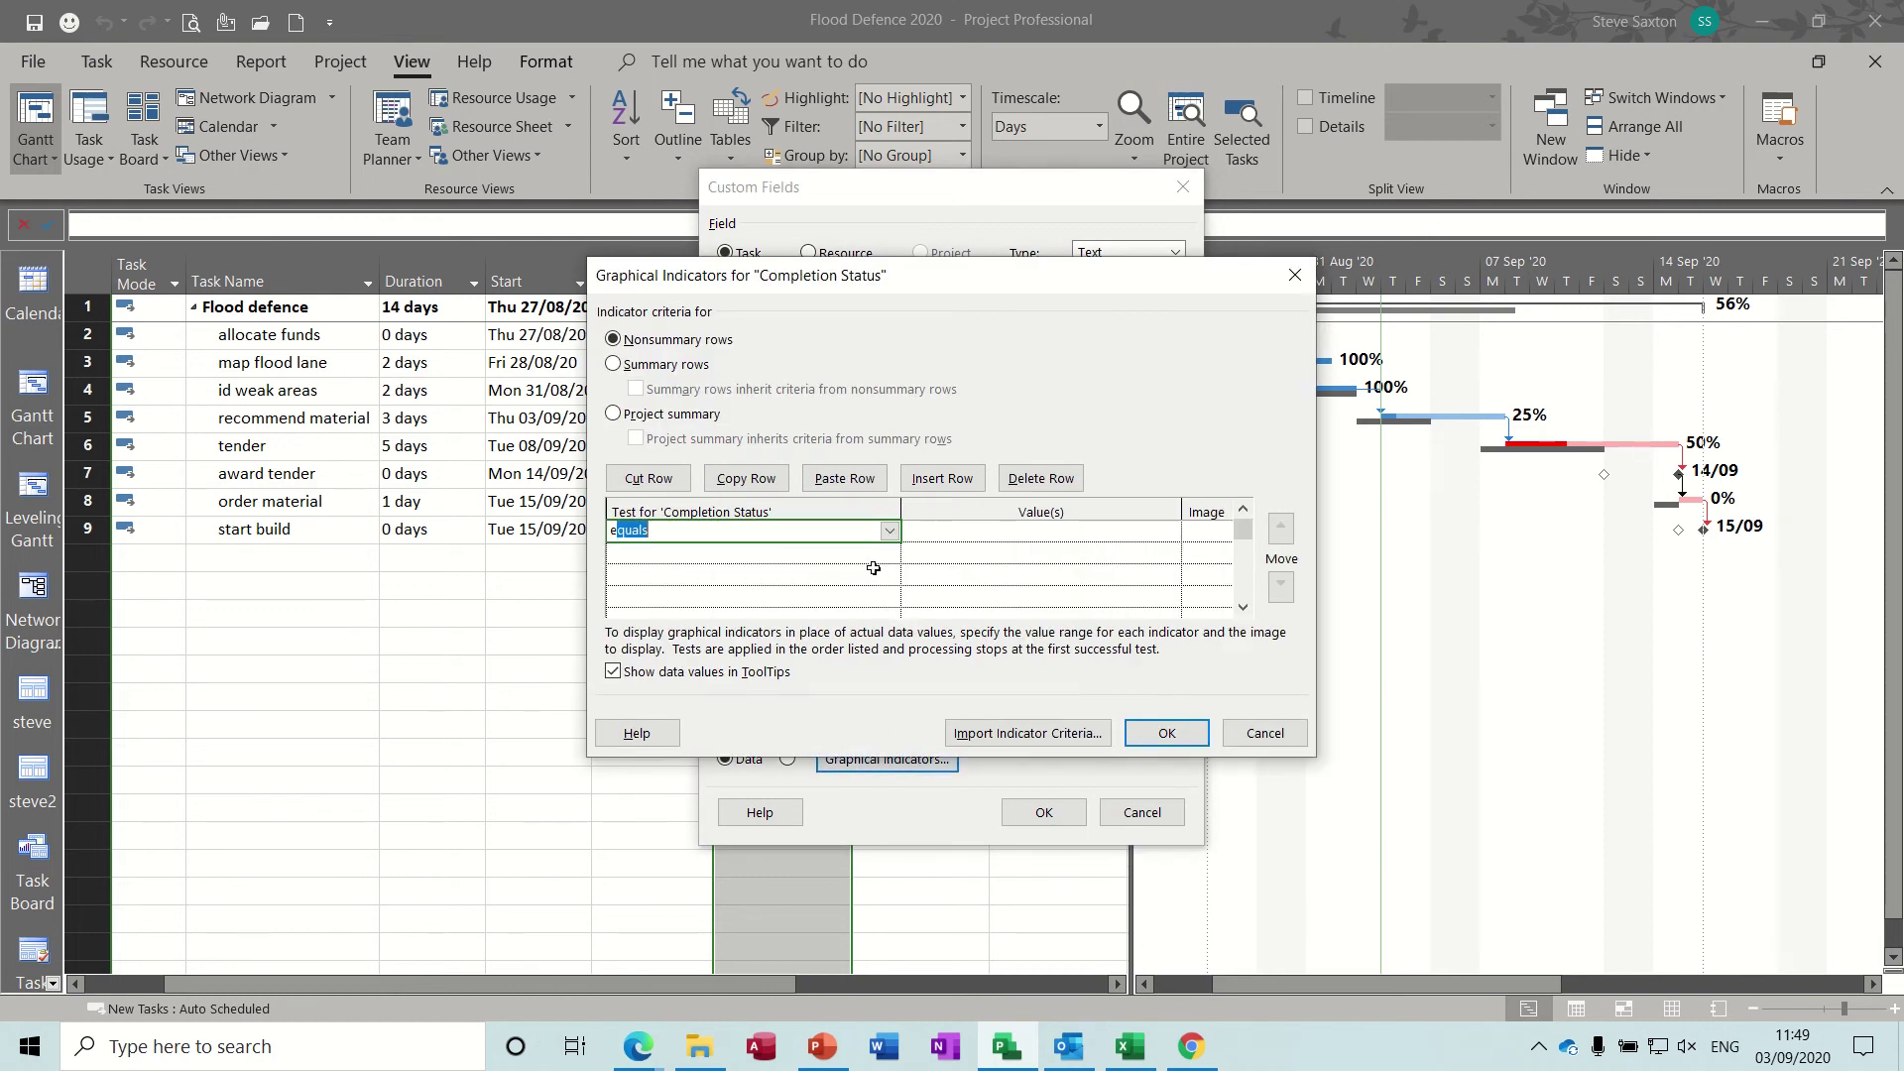
left_click(950, 533)
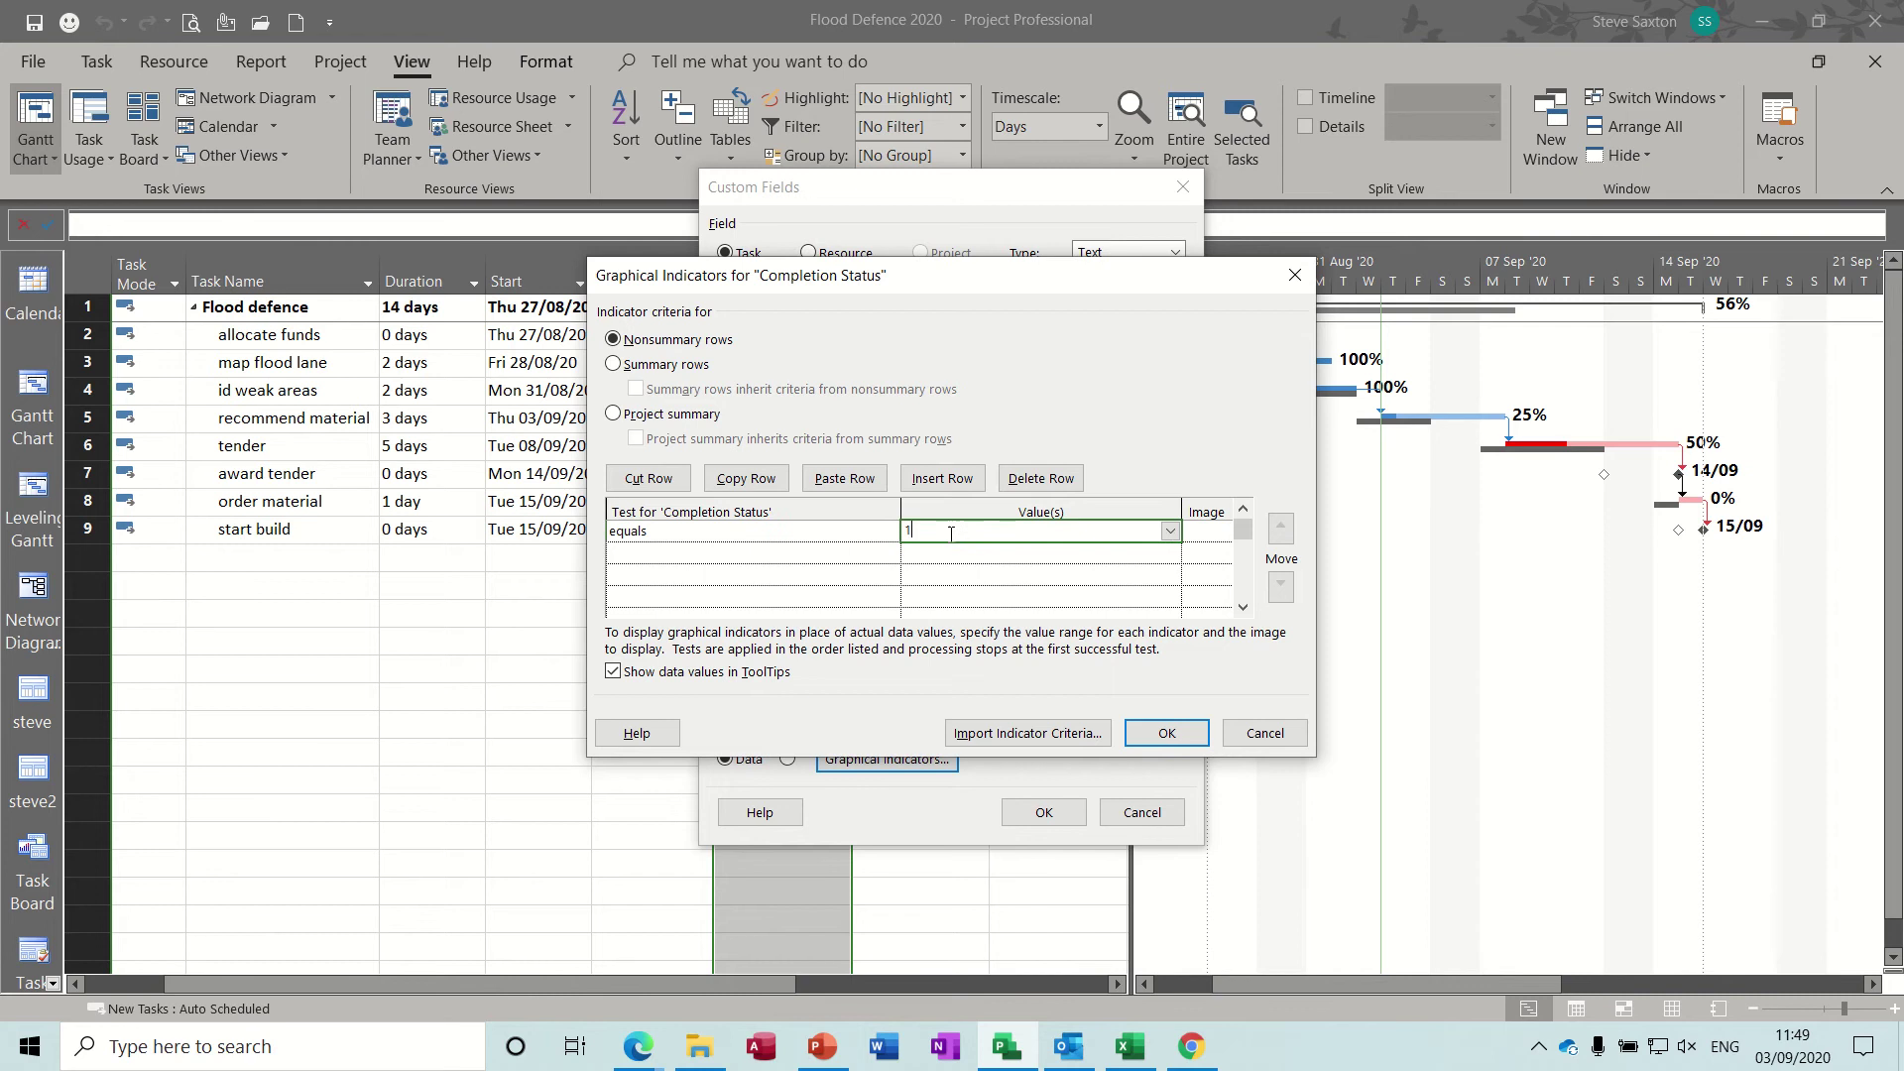
left_click(1202, 534)
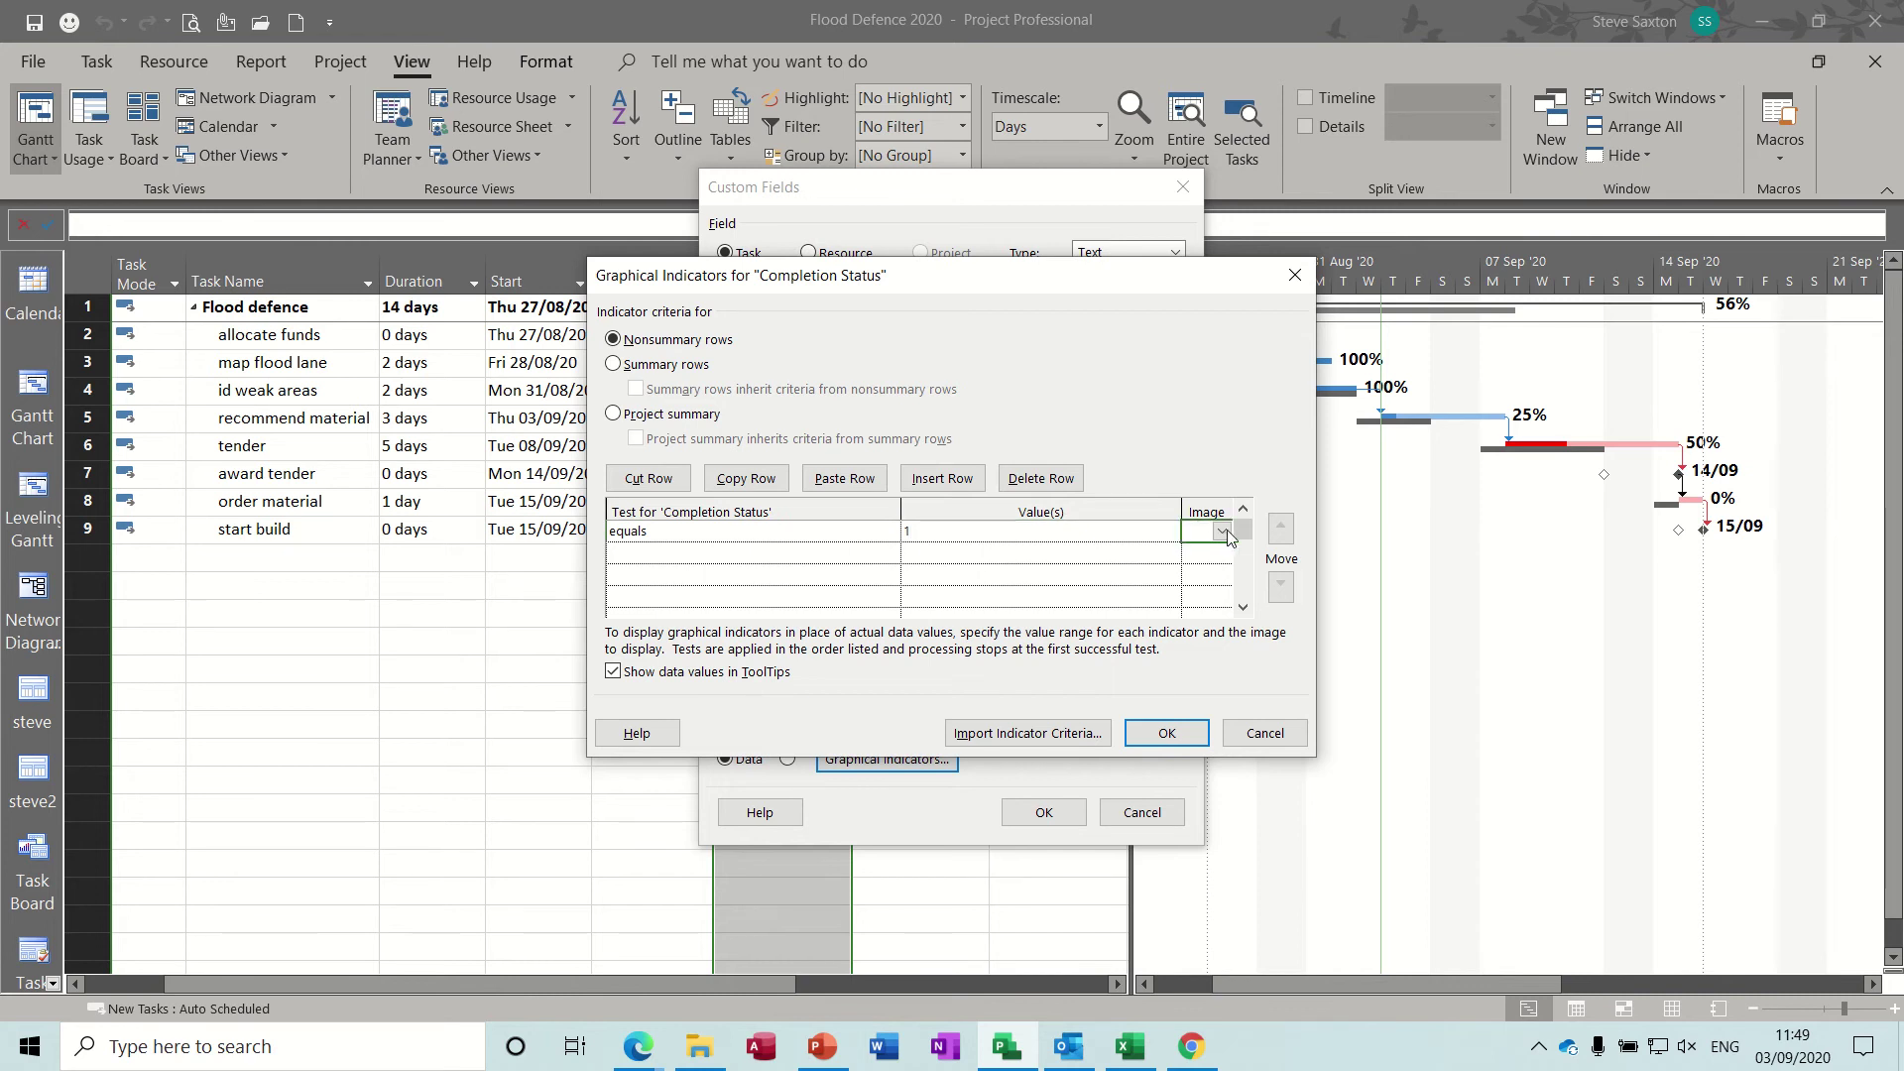
left_click(1228, 540)
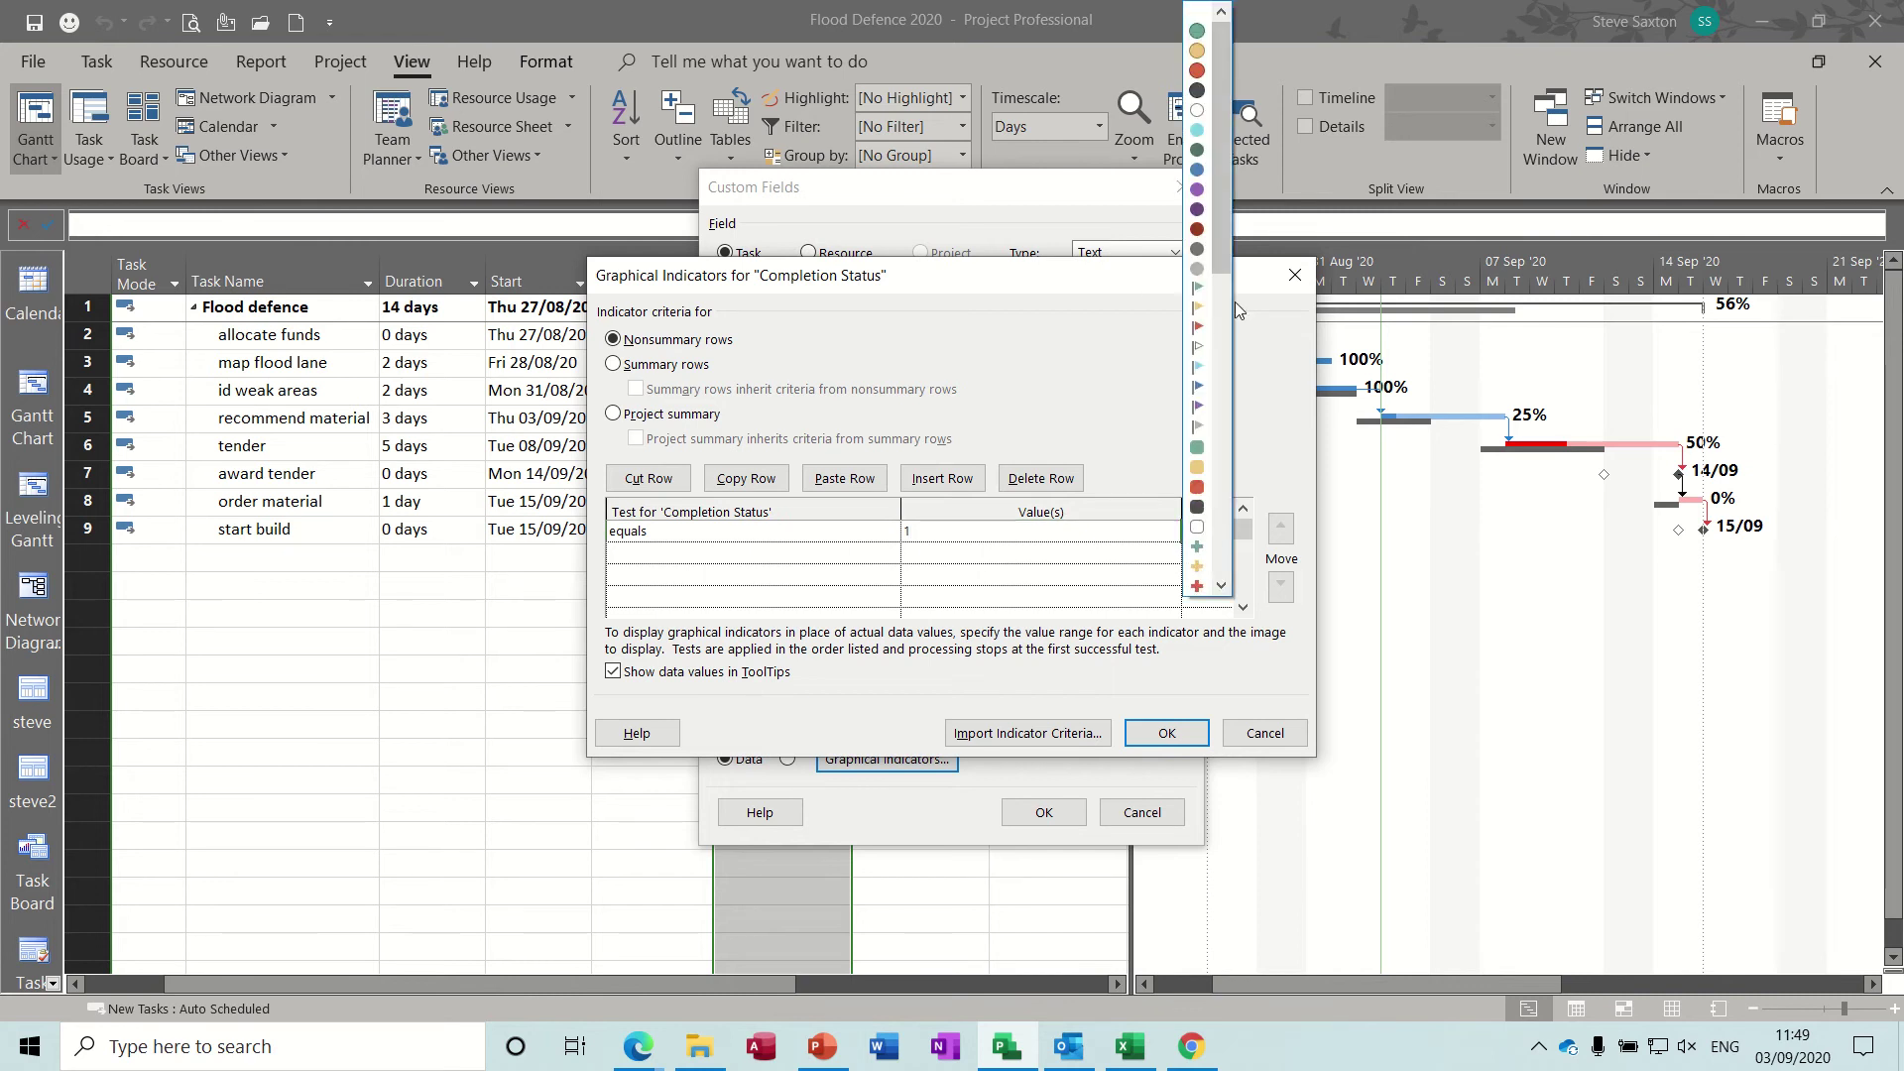
left_click(1197, 30)
- Add a second indicator test to Completion Status showing an amber circle when the value equals 2
left_click(796, 559)
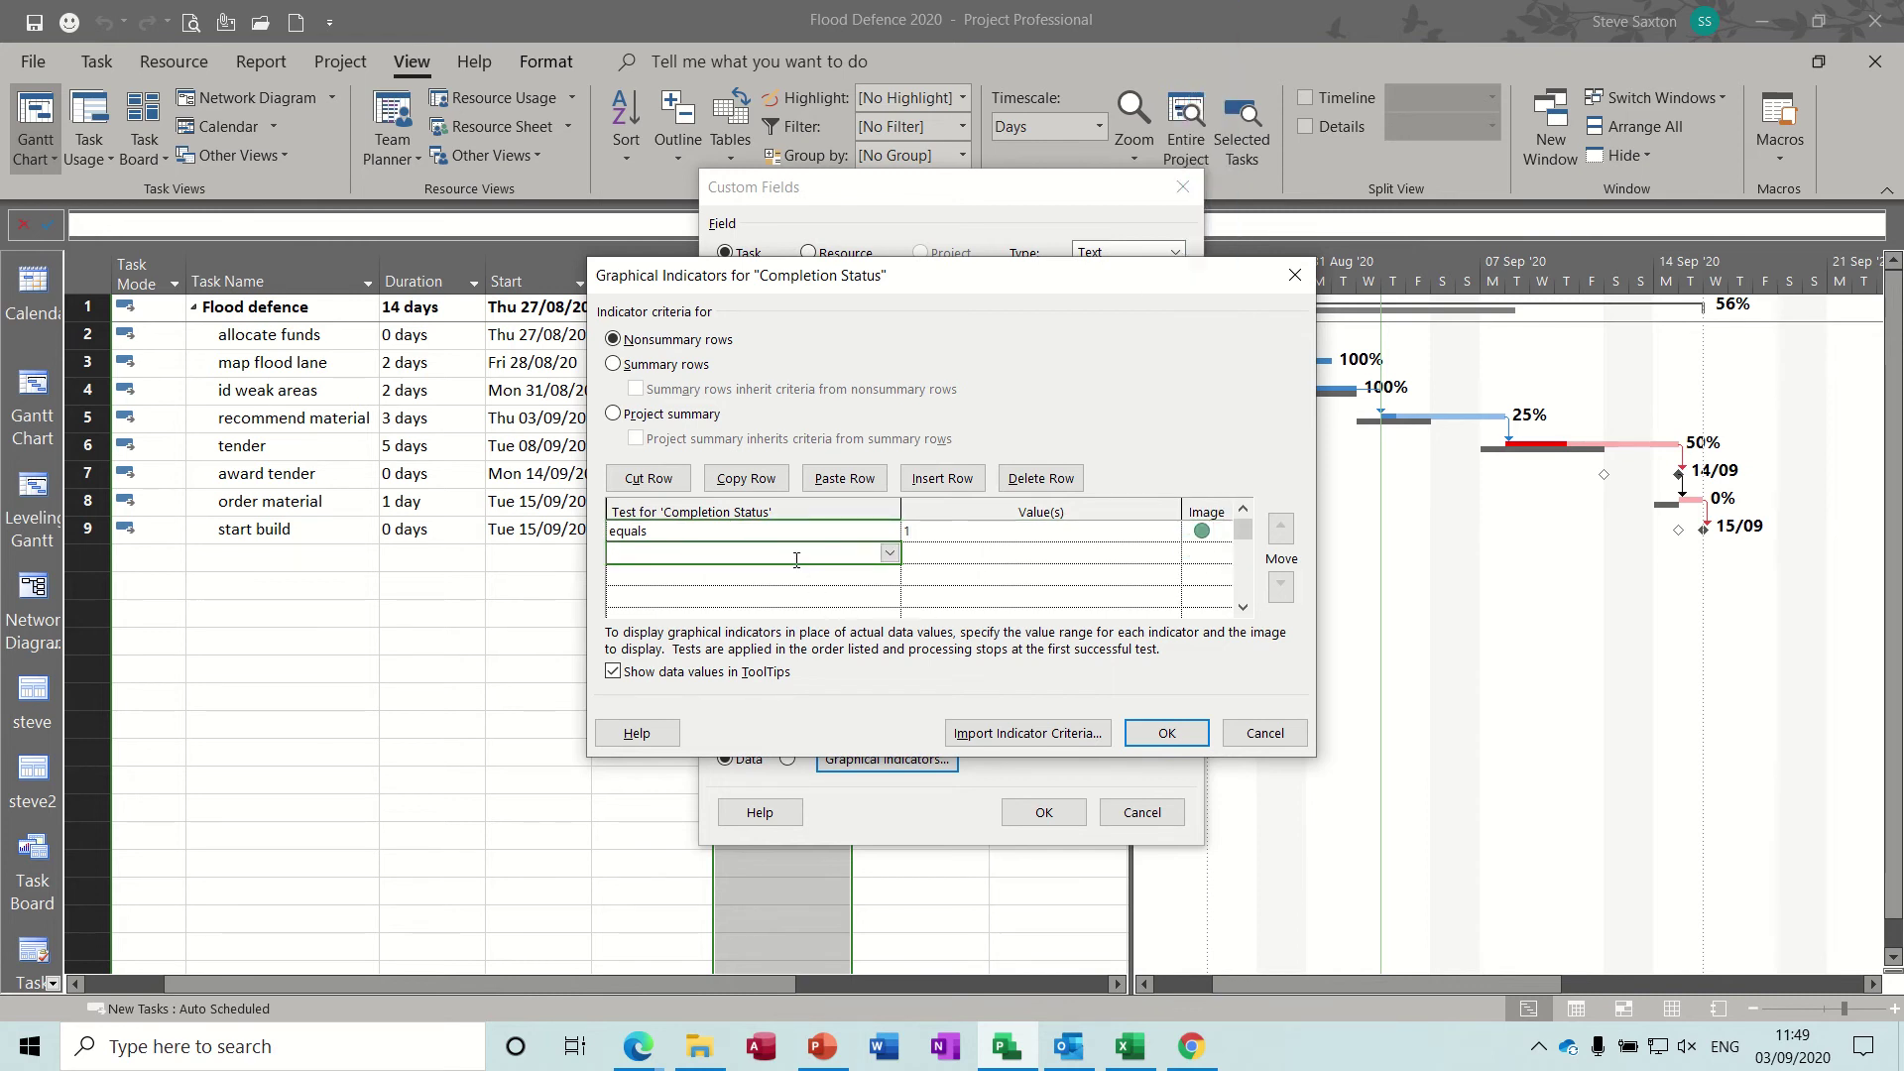
type("equals")
left_click(947, 552)
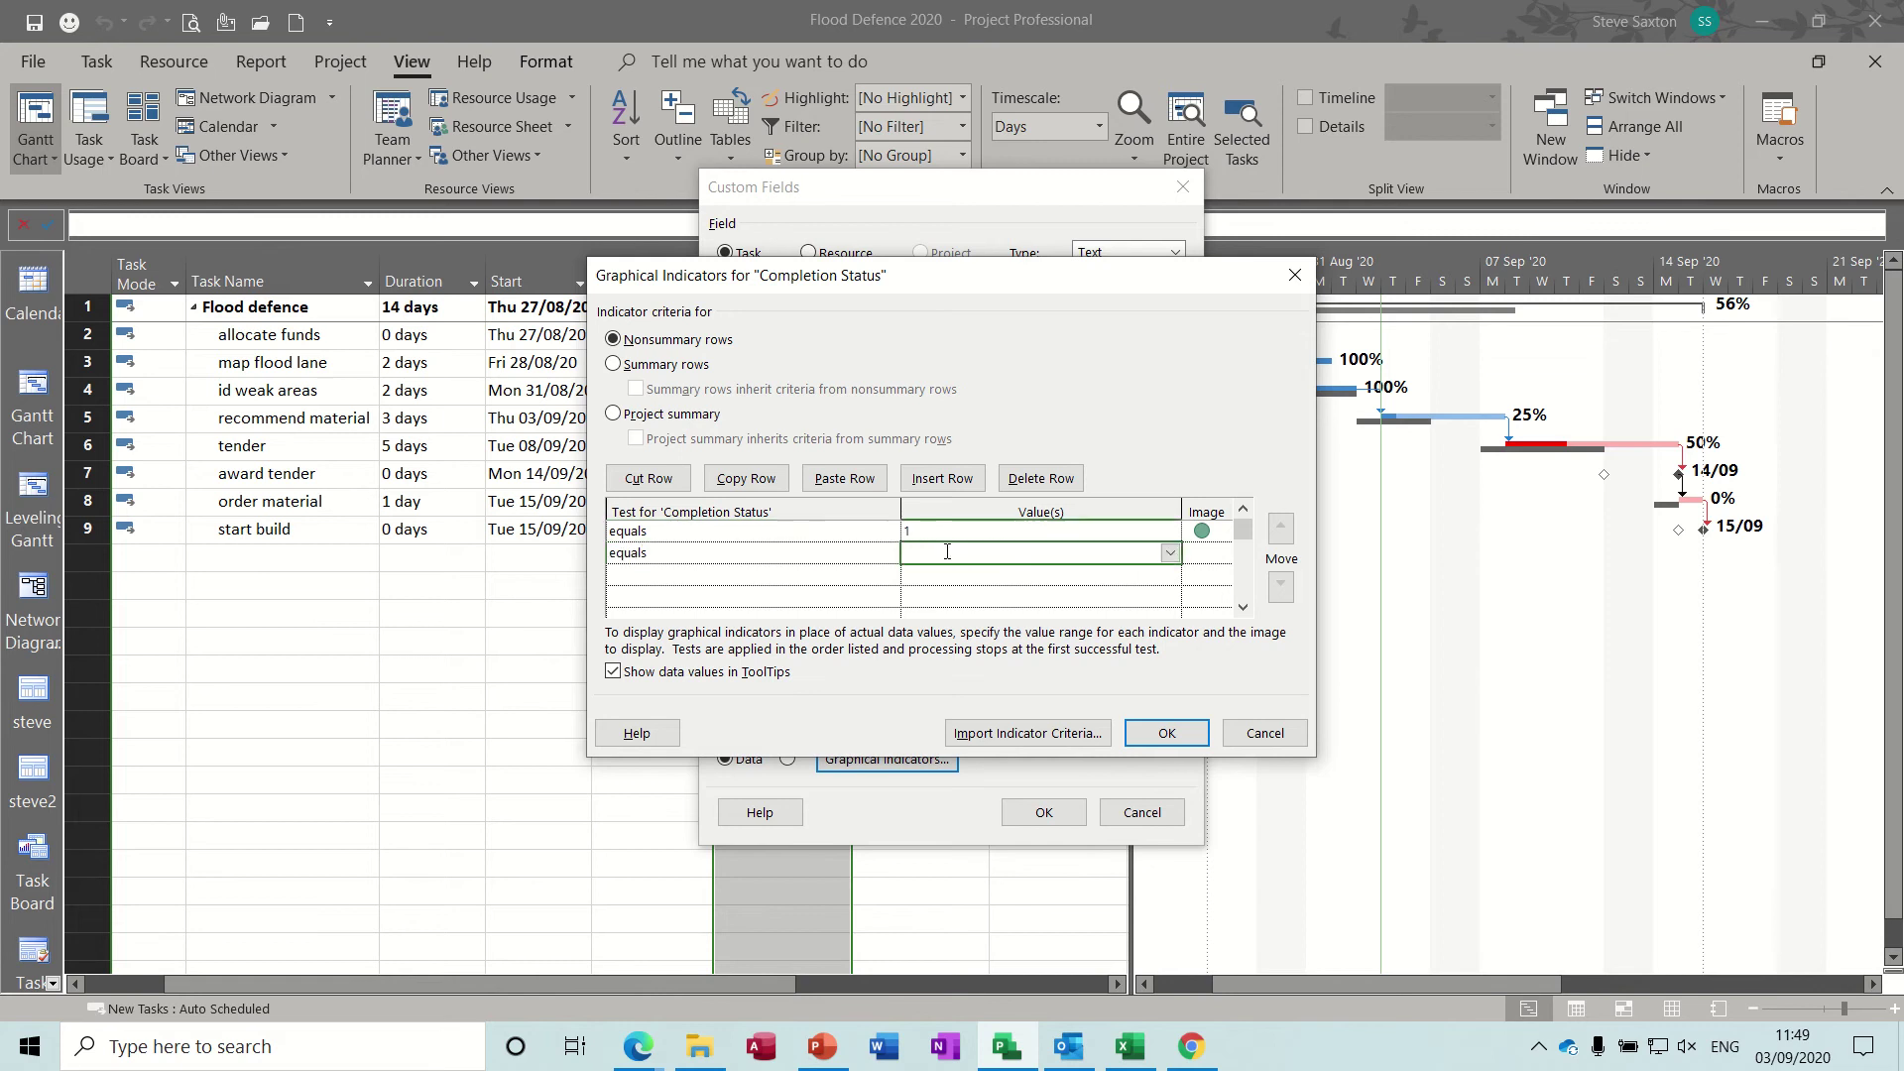
left_click(1200, 553)
left_click(1223, 555)
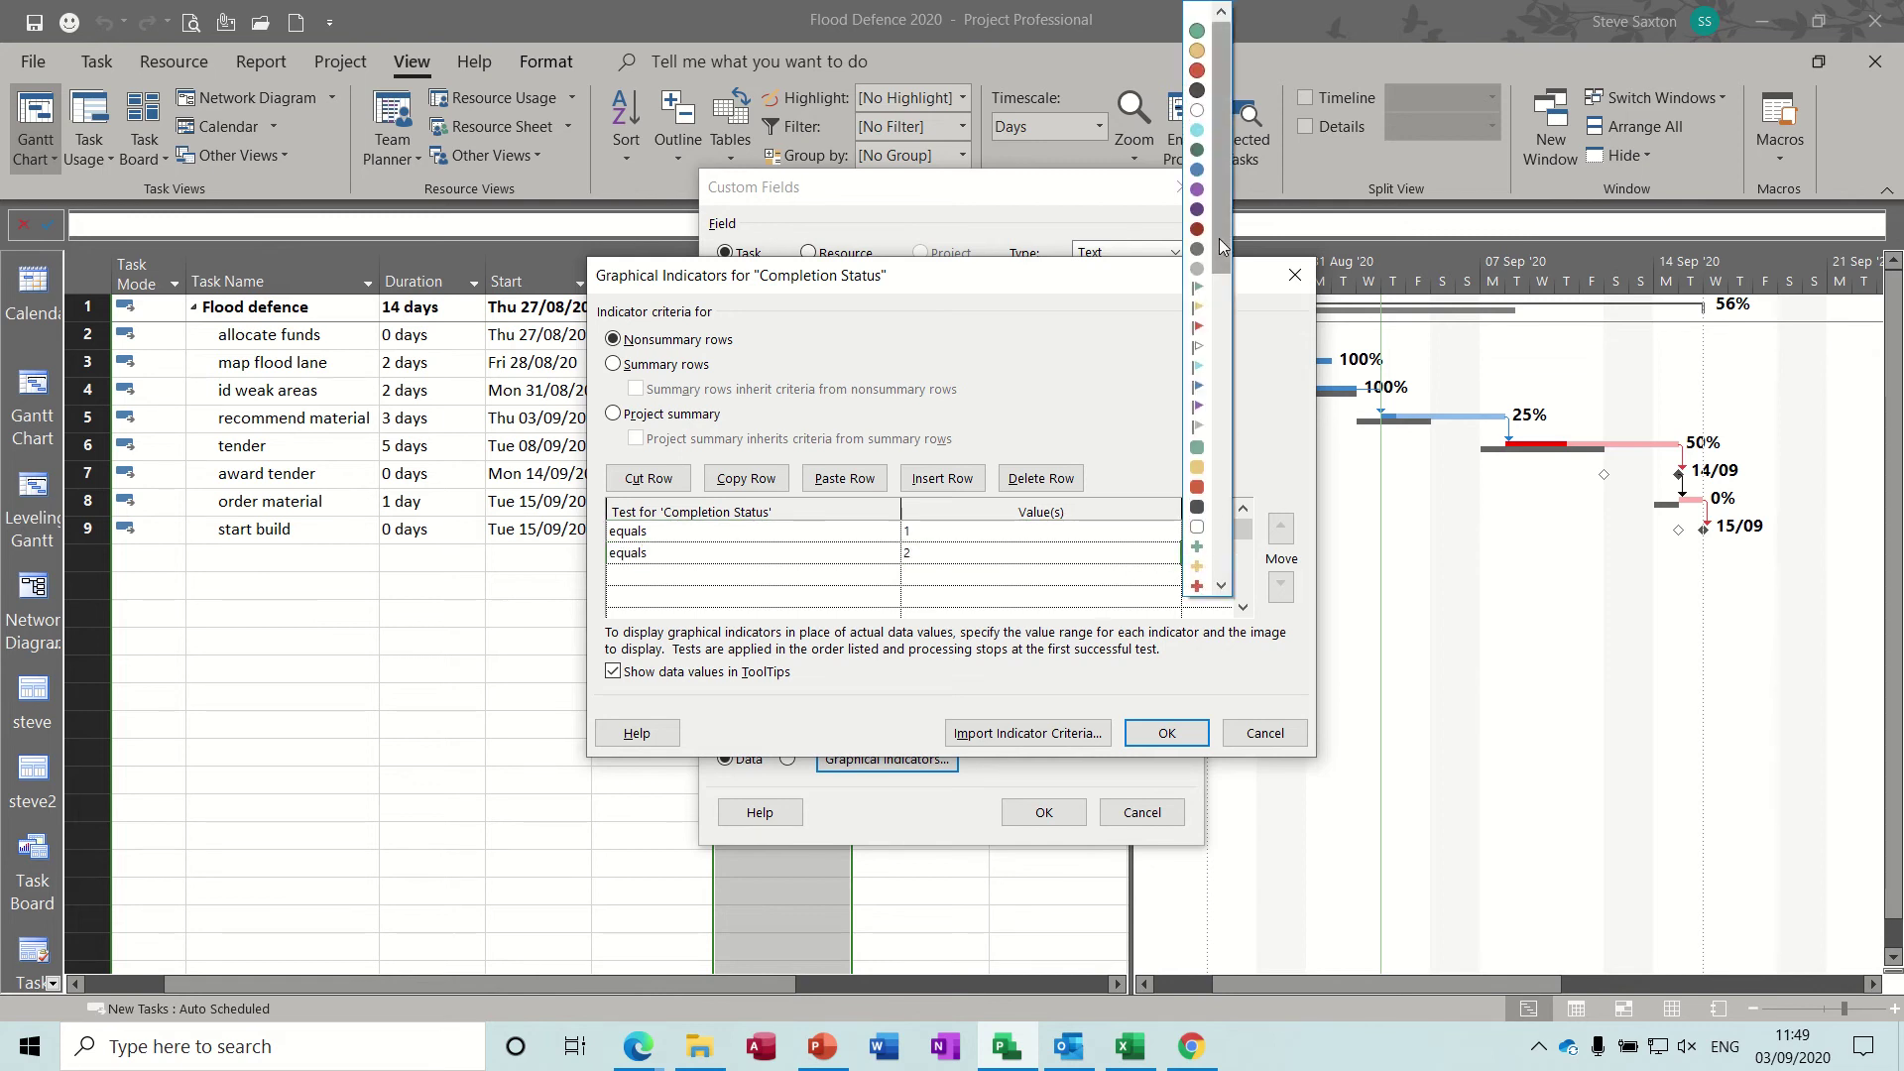
left_click(1198, 55)
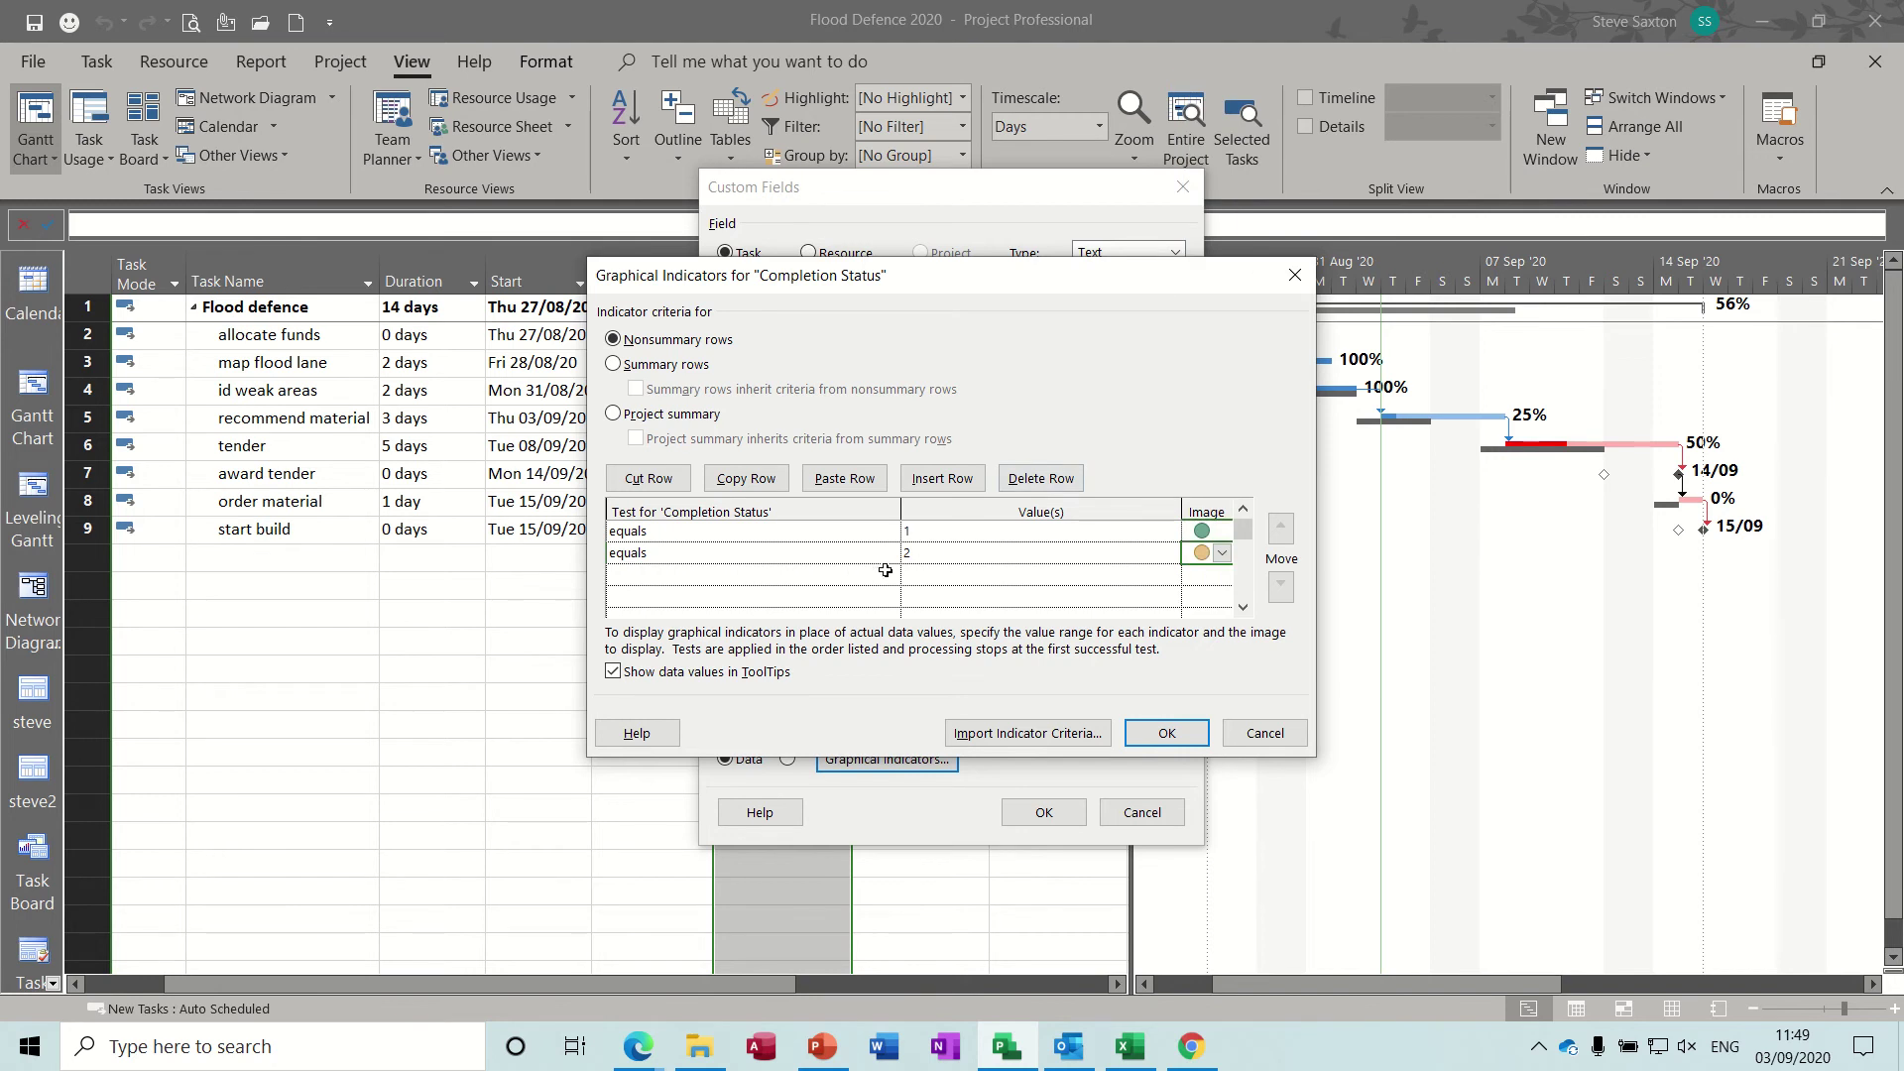
- Add a third indicator test showing a red circle when the Completion Status value equals 3
left_click(854, 578)
type("equals")
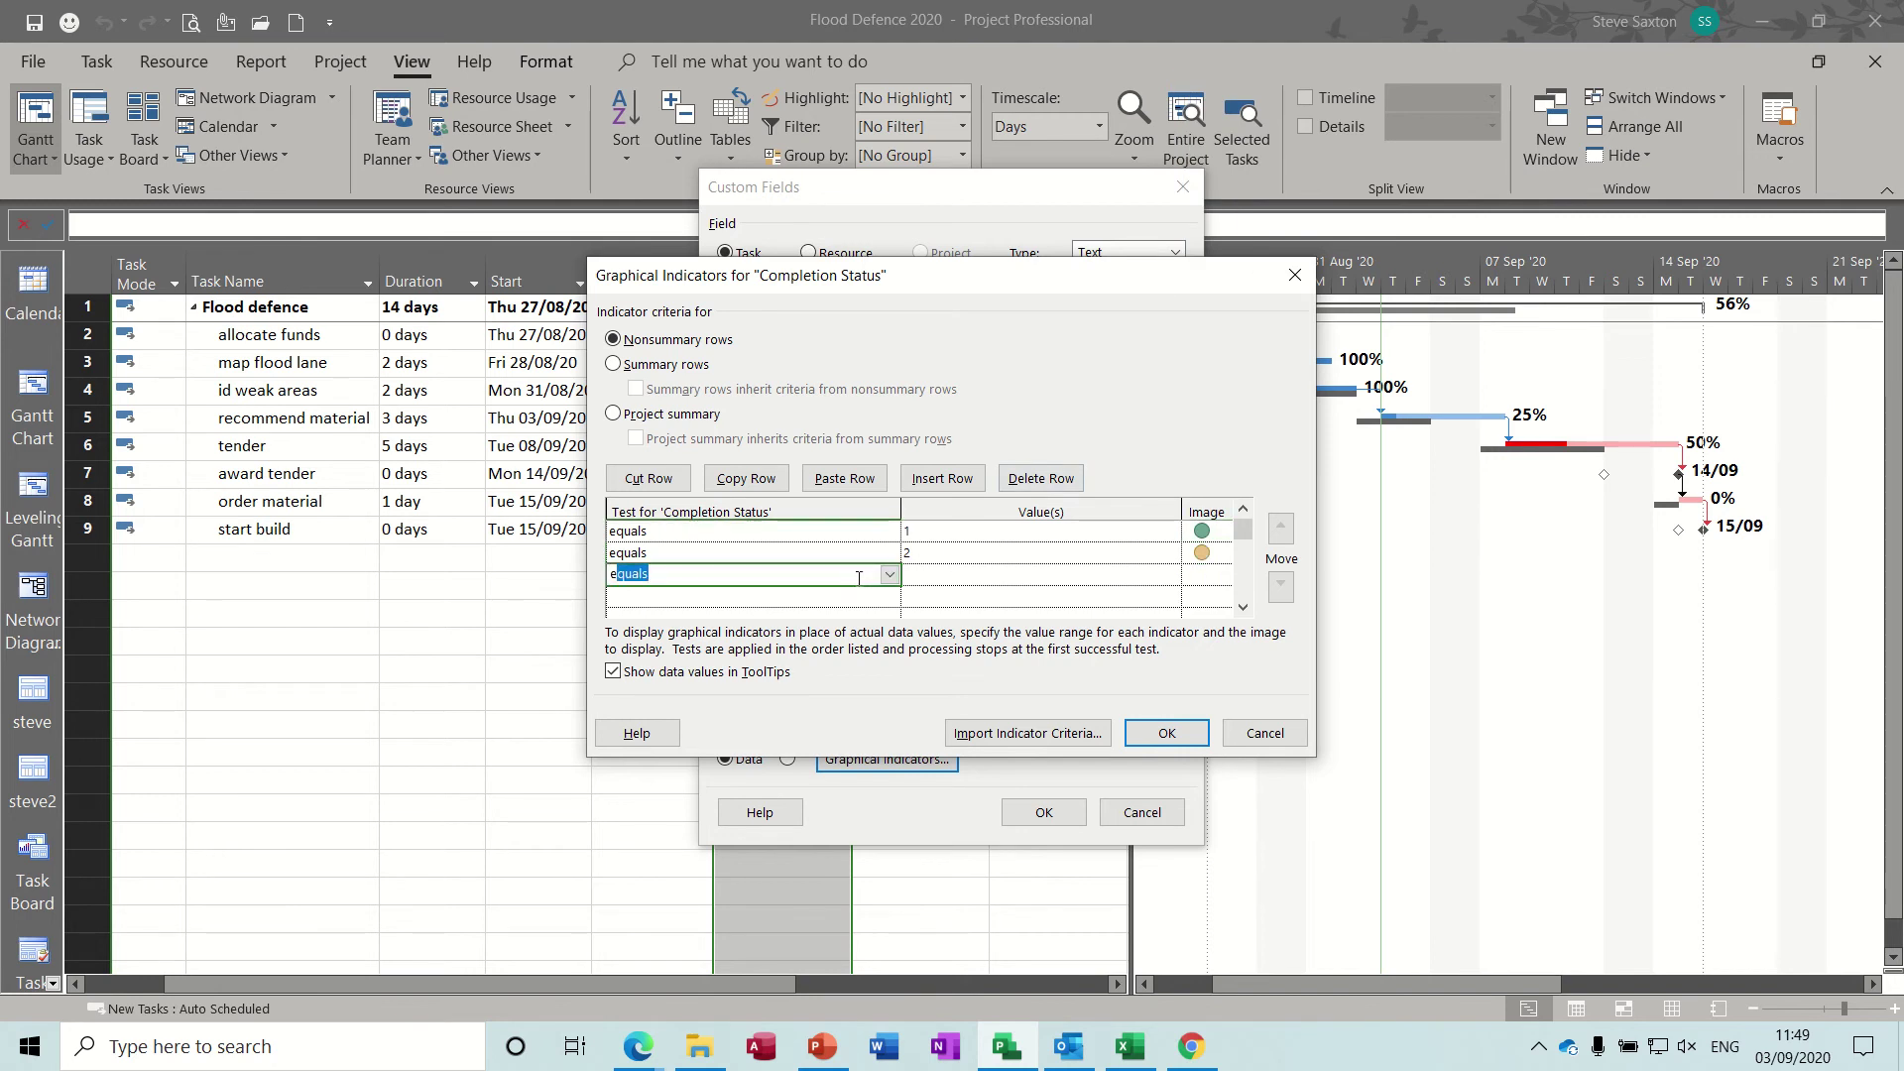
left_click(935, 576)
type("3")
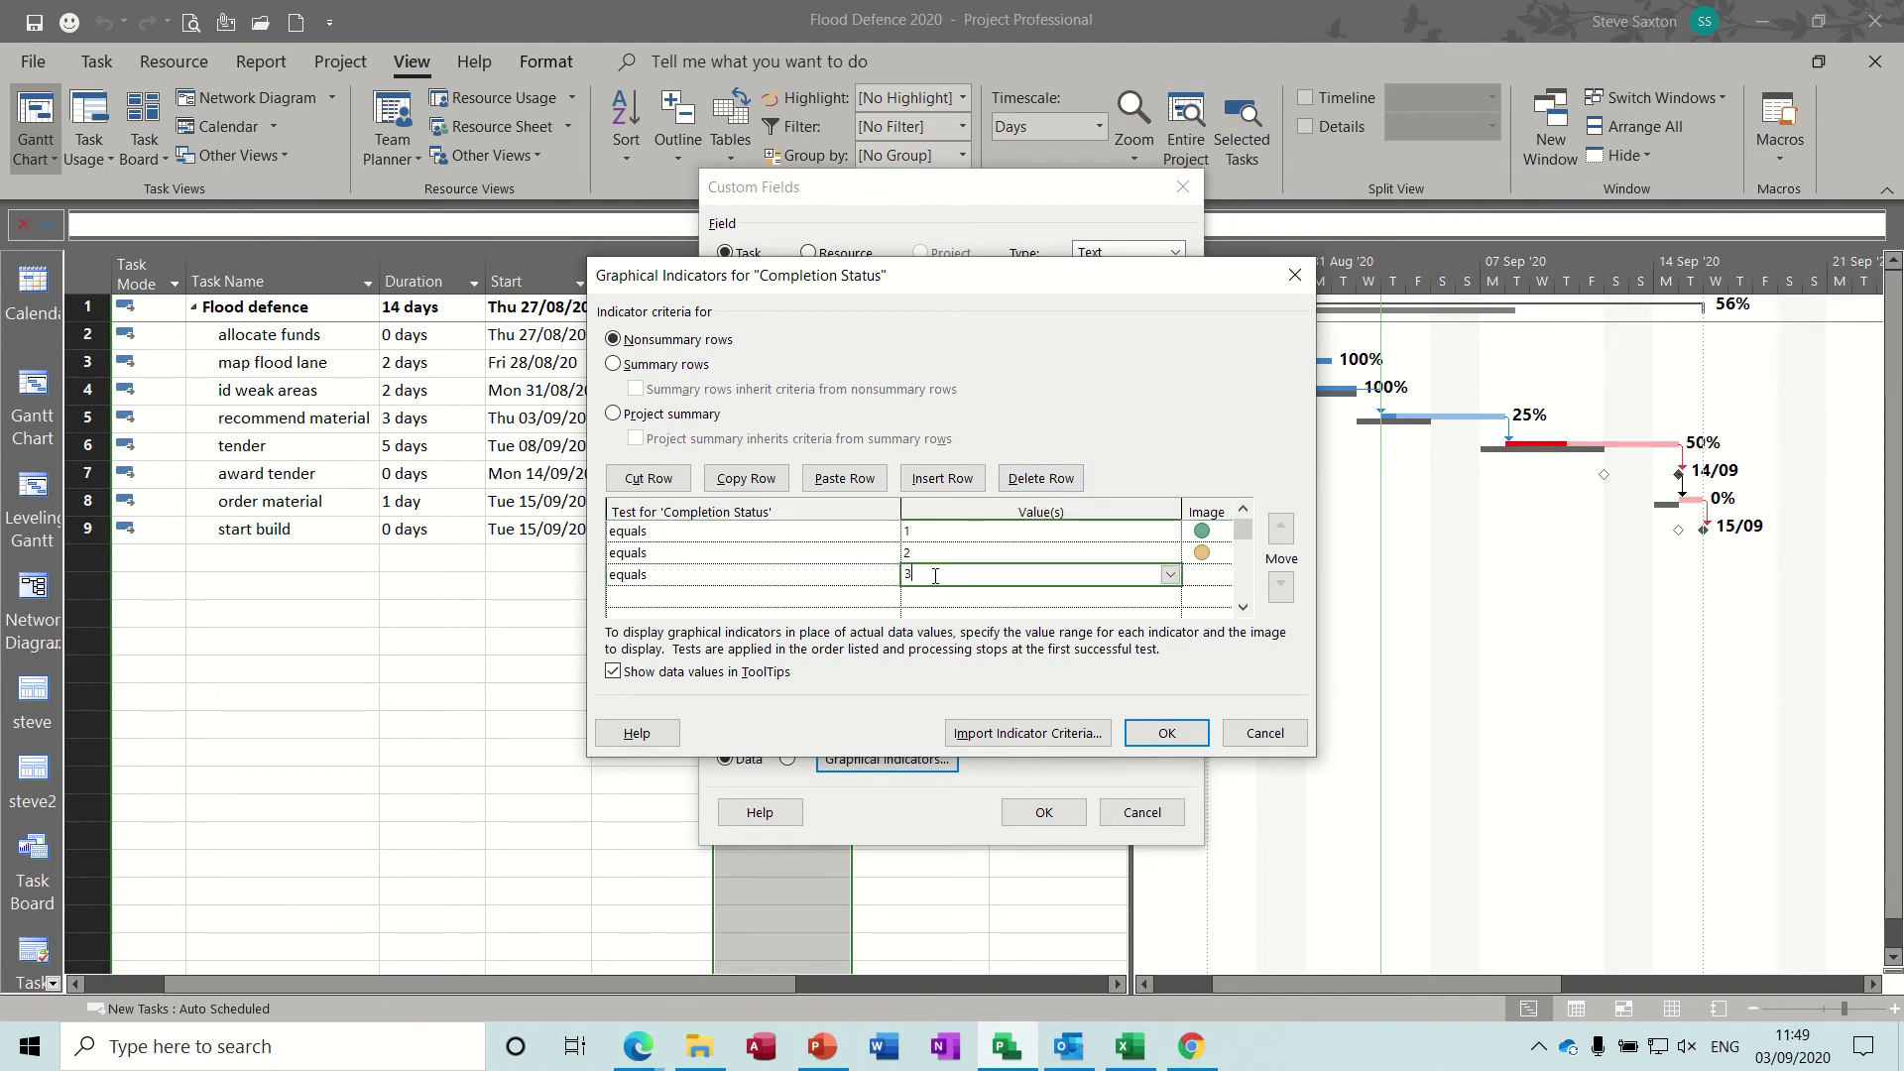
left_click(1202, 575)
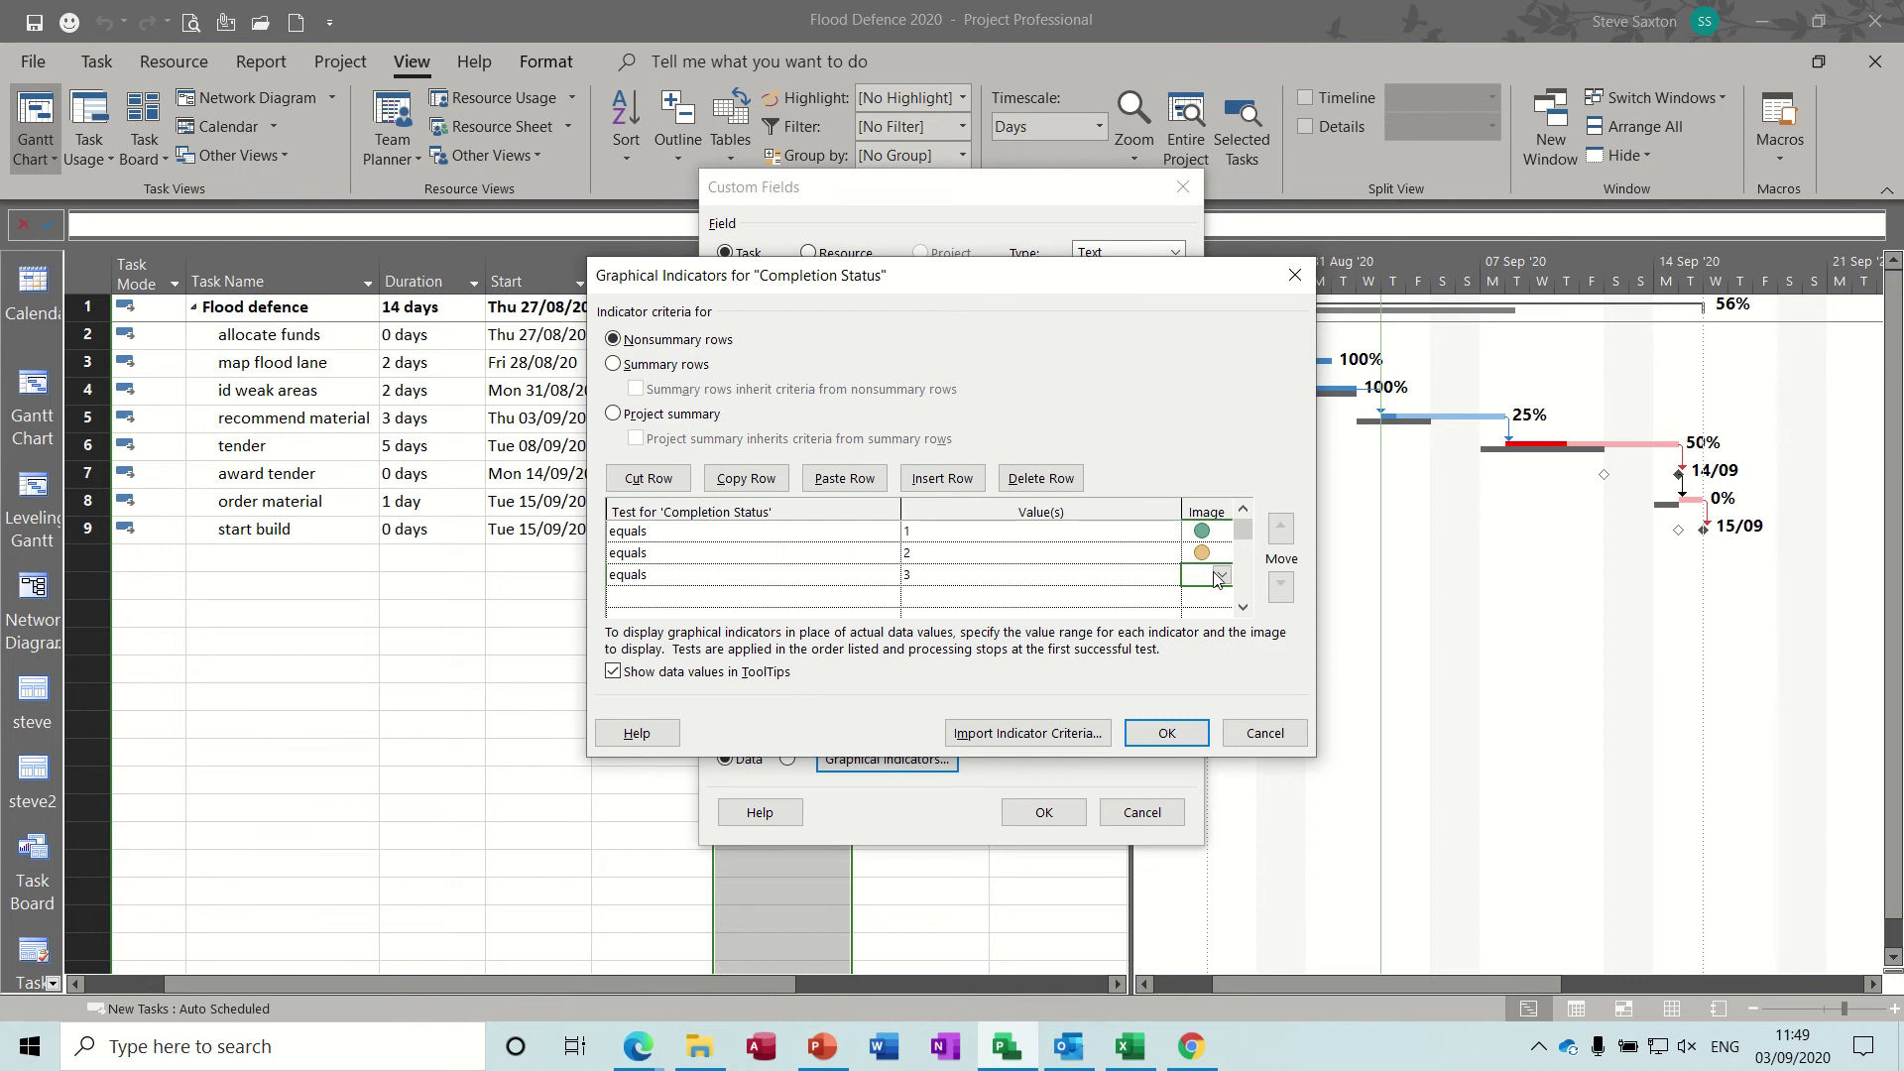
left_click(1228, 577)
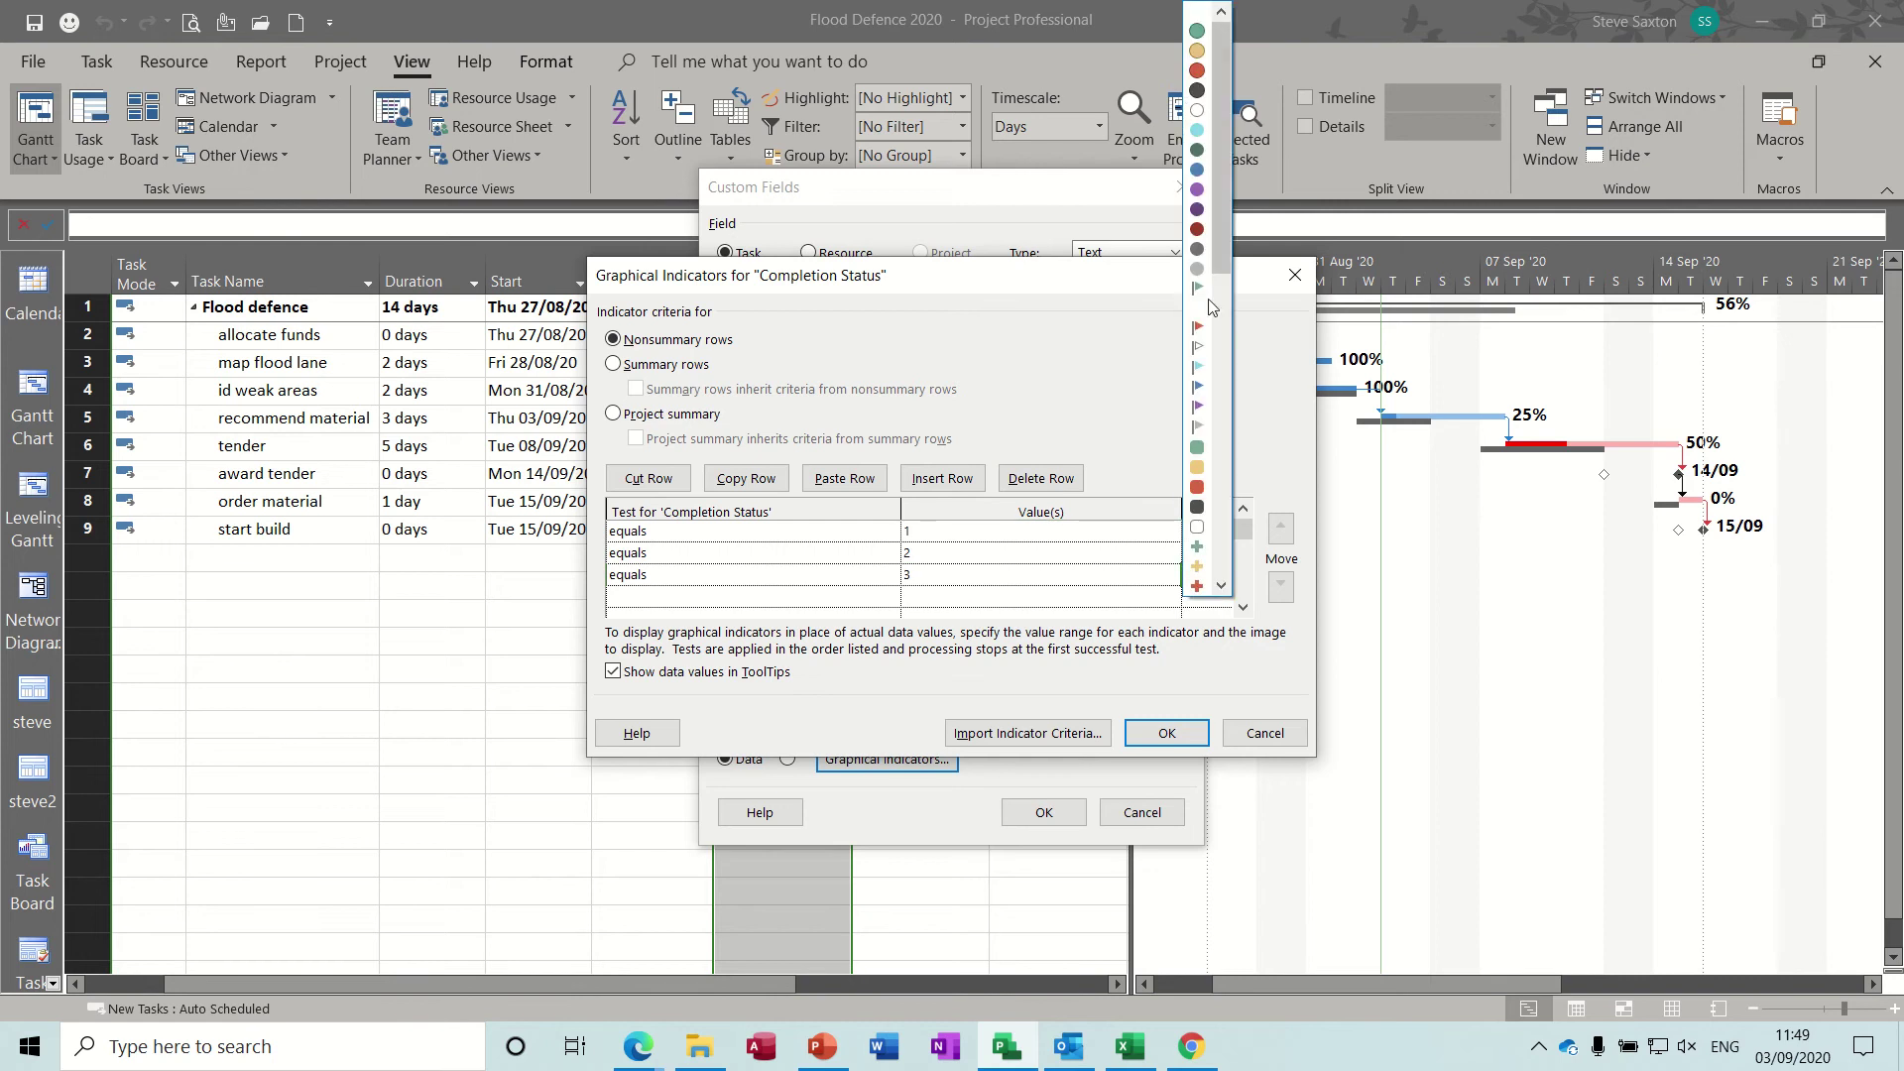
left_click(1204, 71)
- Add a fourth indicator test showing a red minus sign when the value equals 4, and apply the Completion Status field settings
left_click(793, 597)
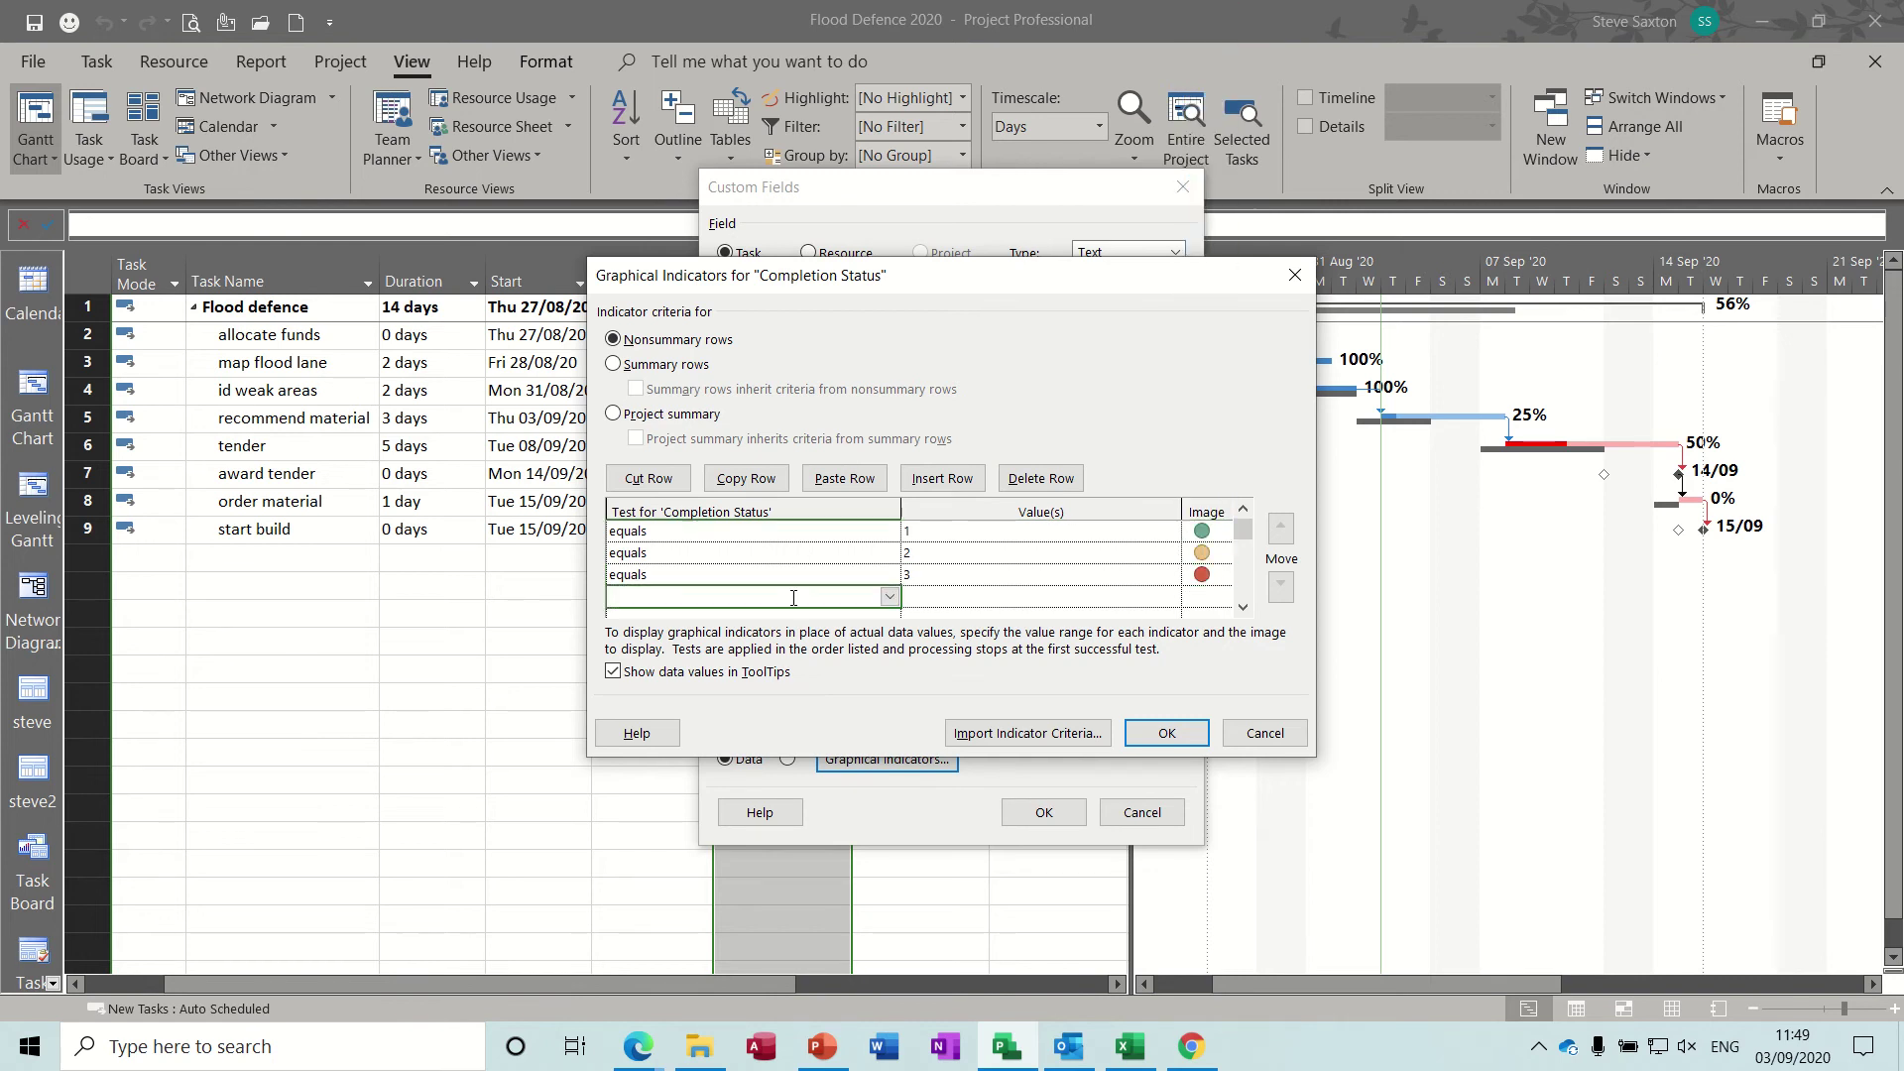
type("equals")
left_click(927, 596)
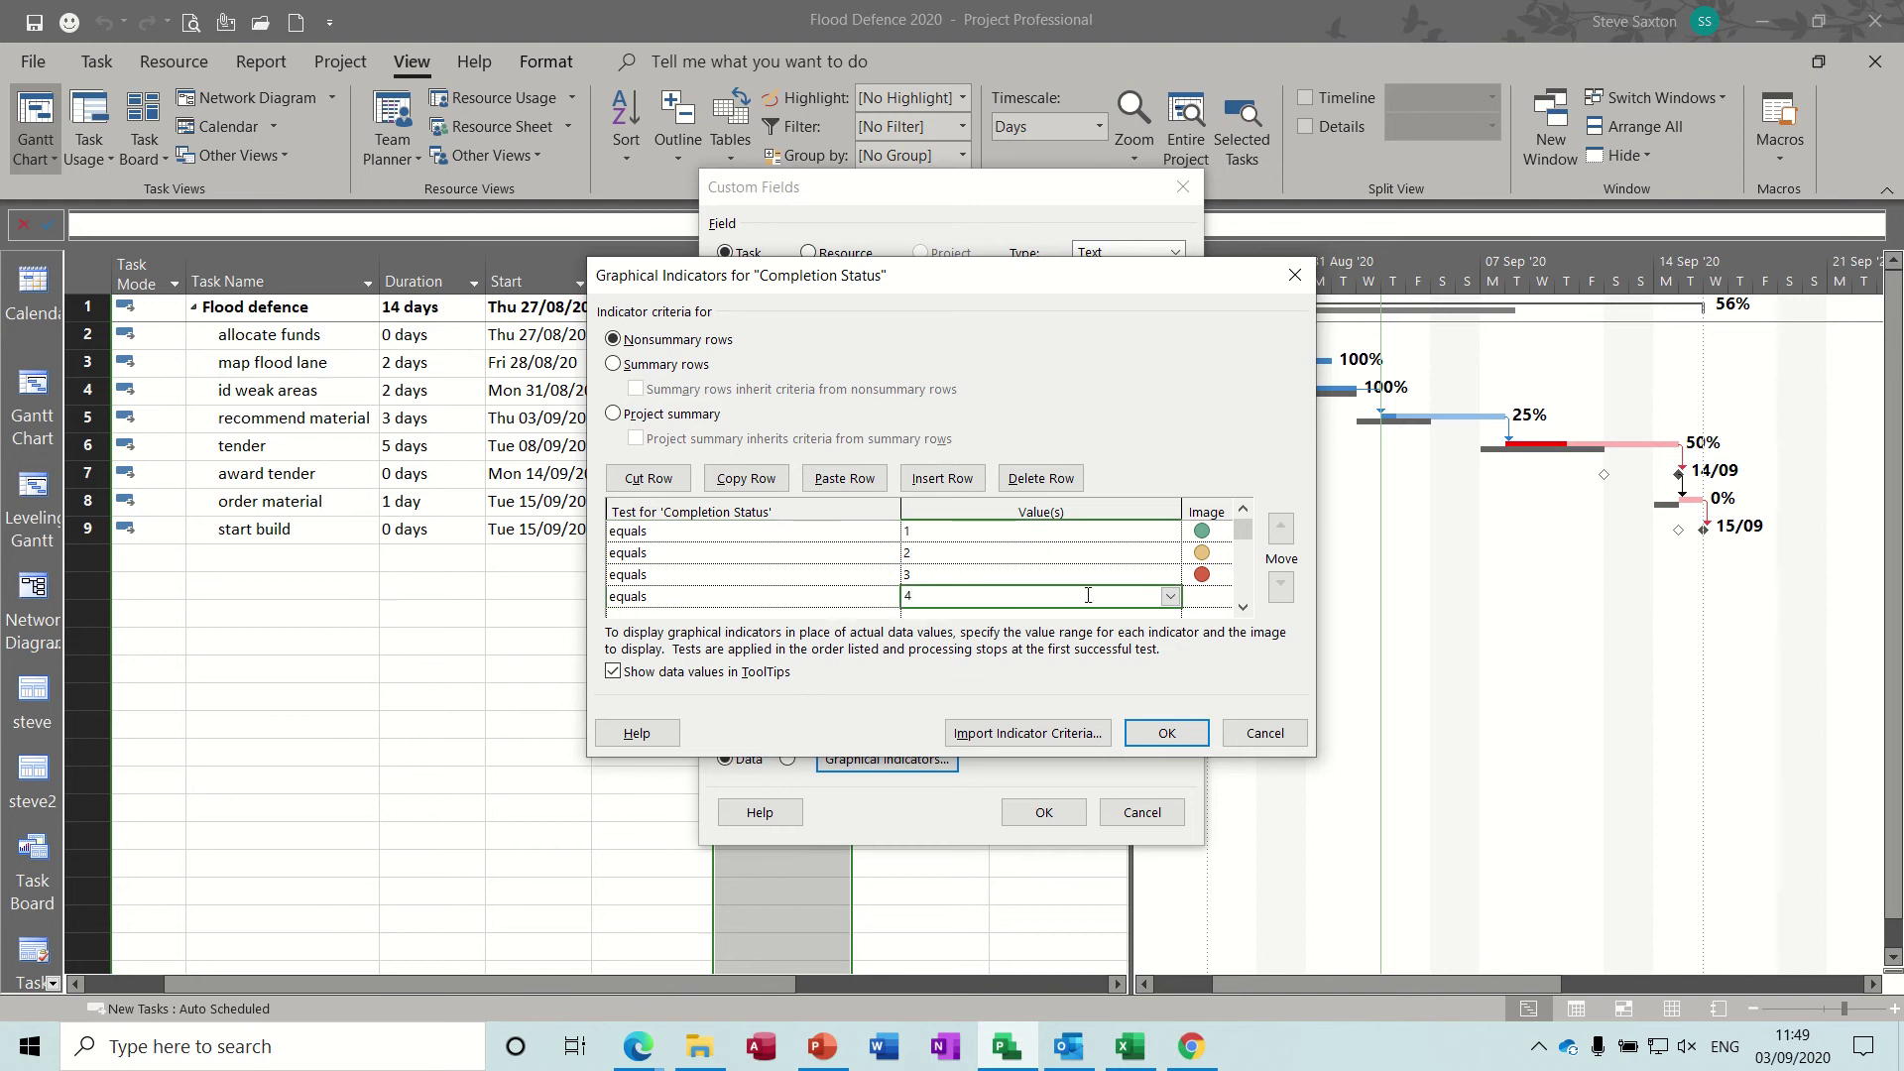
left_click(1195, 595)
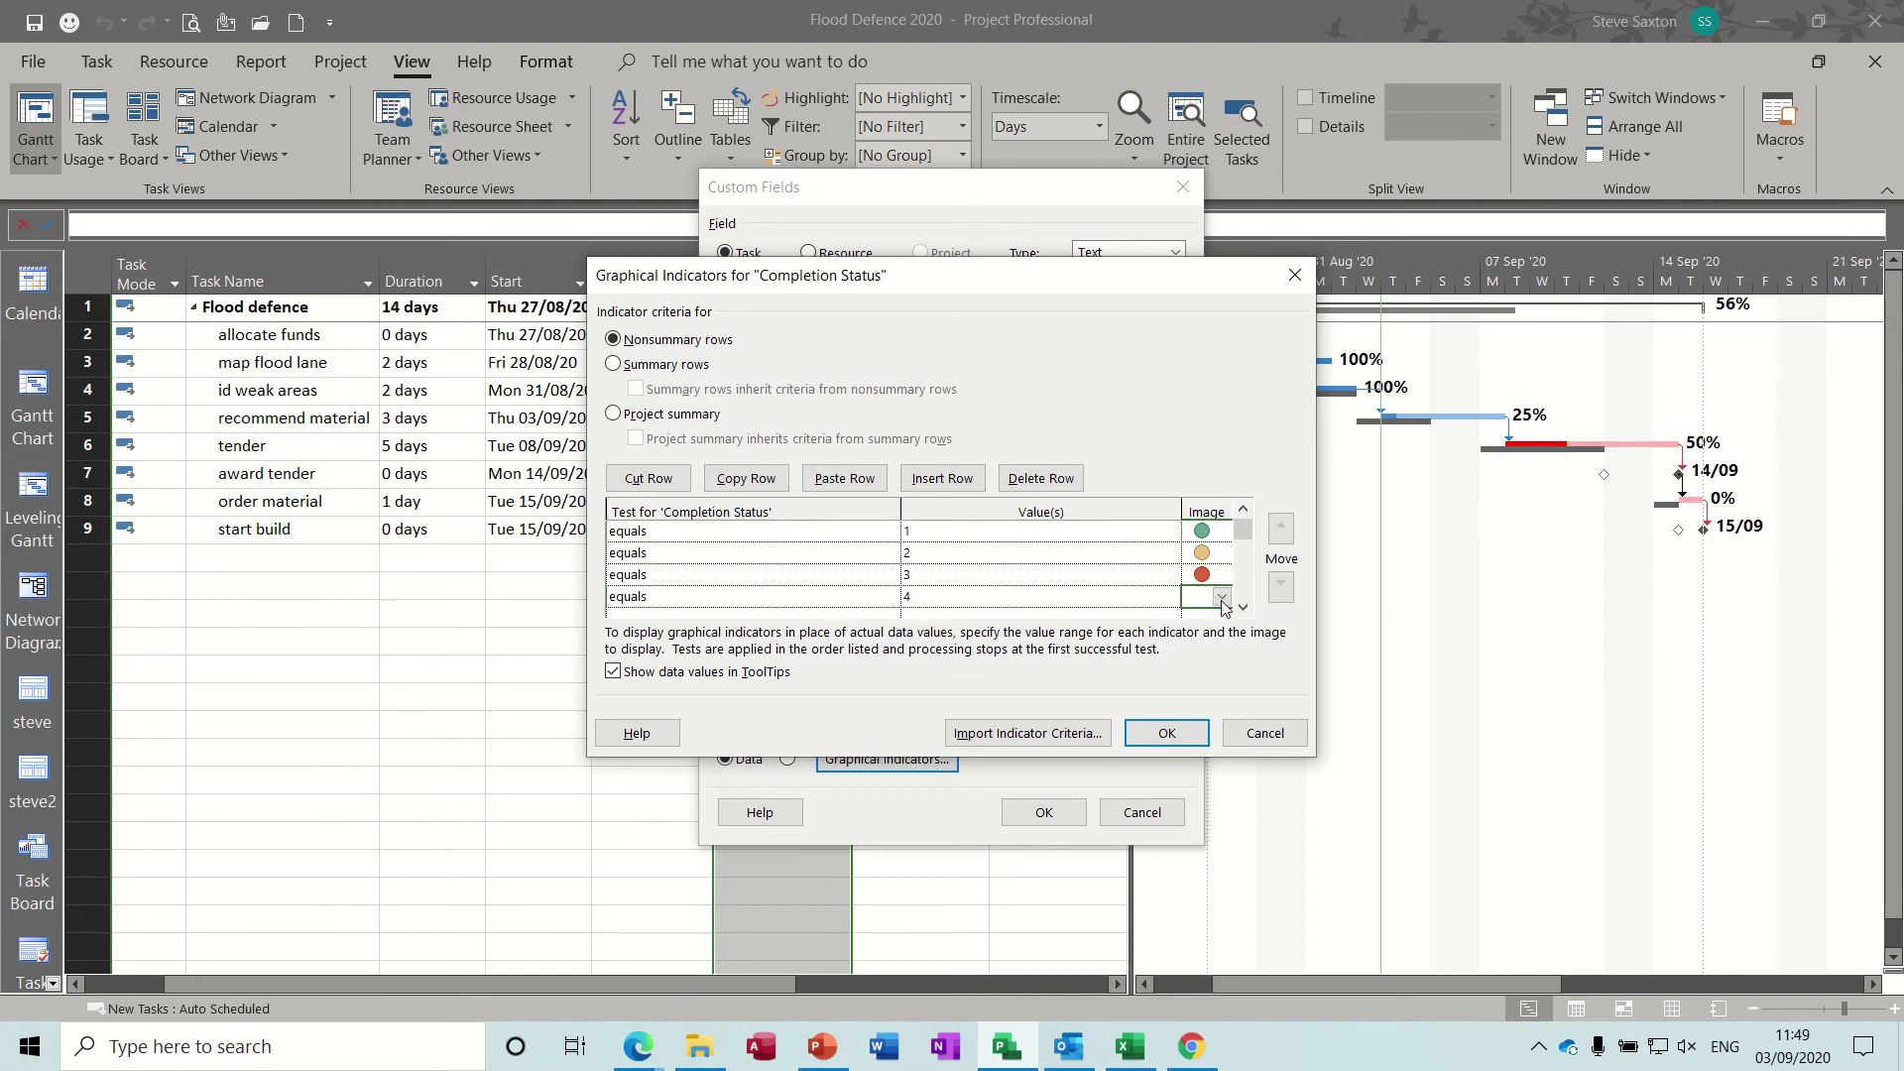
left_click(1221, 598)
left_click(1221, 586)
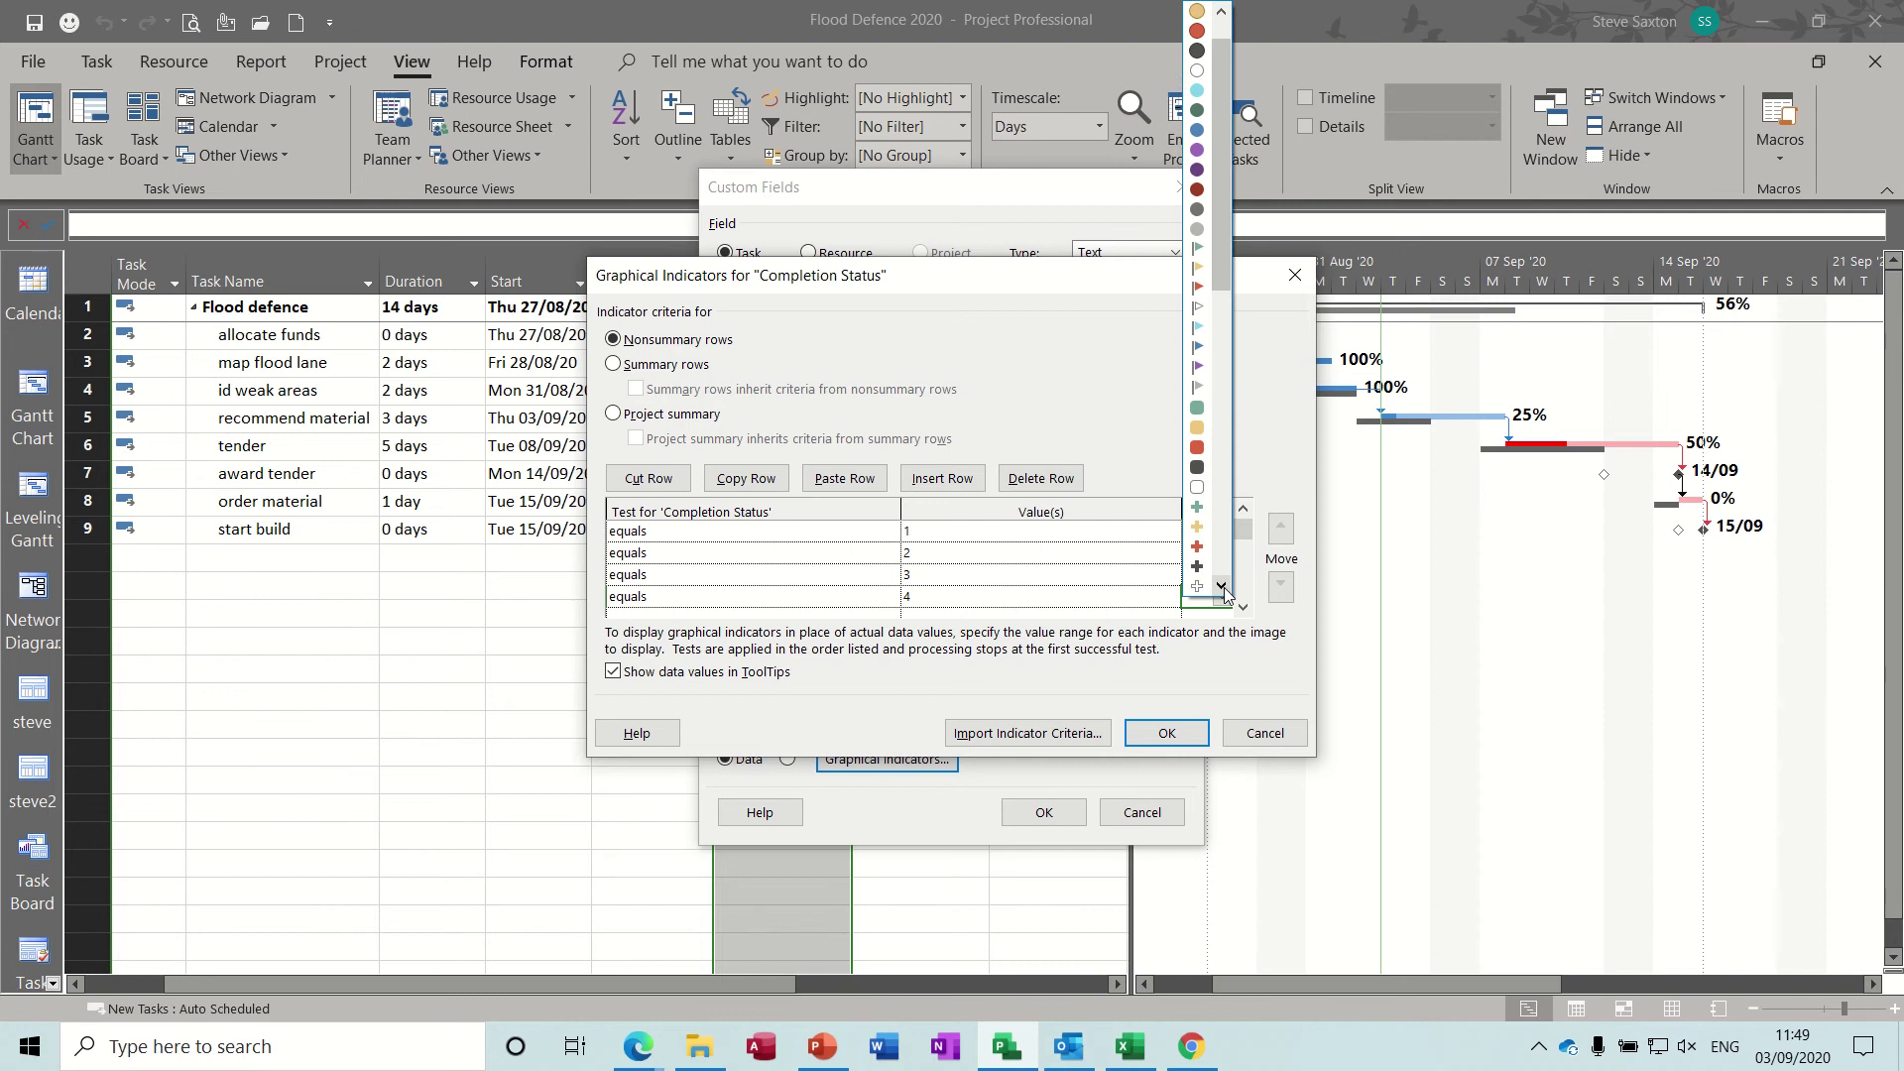
left_click(1222, 592)
left_click(1200, 550)
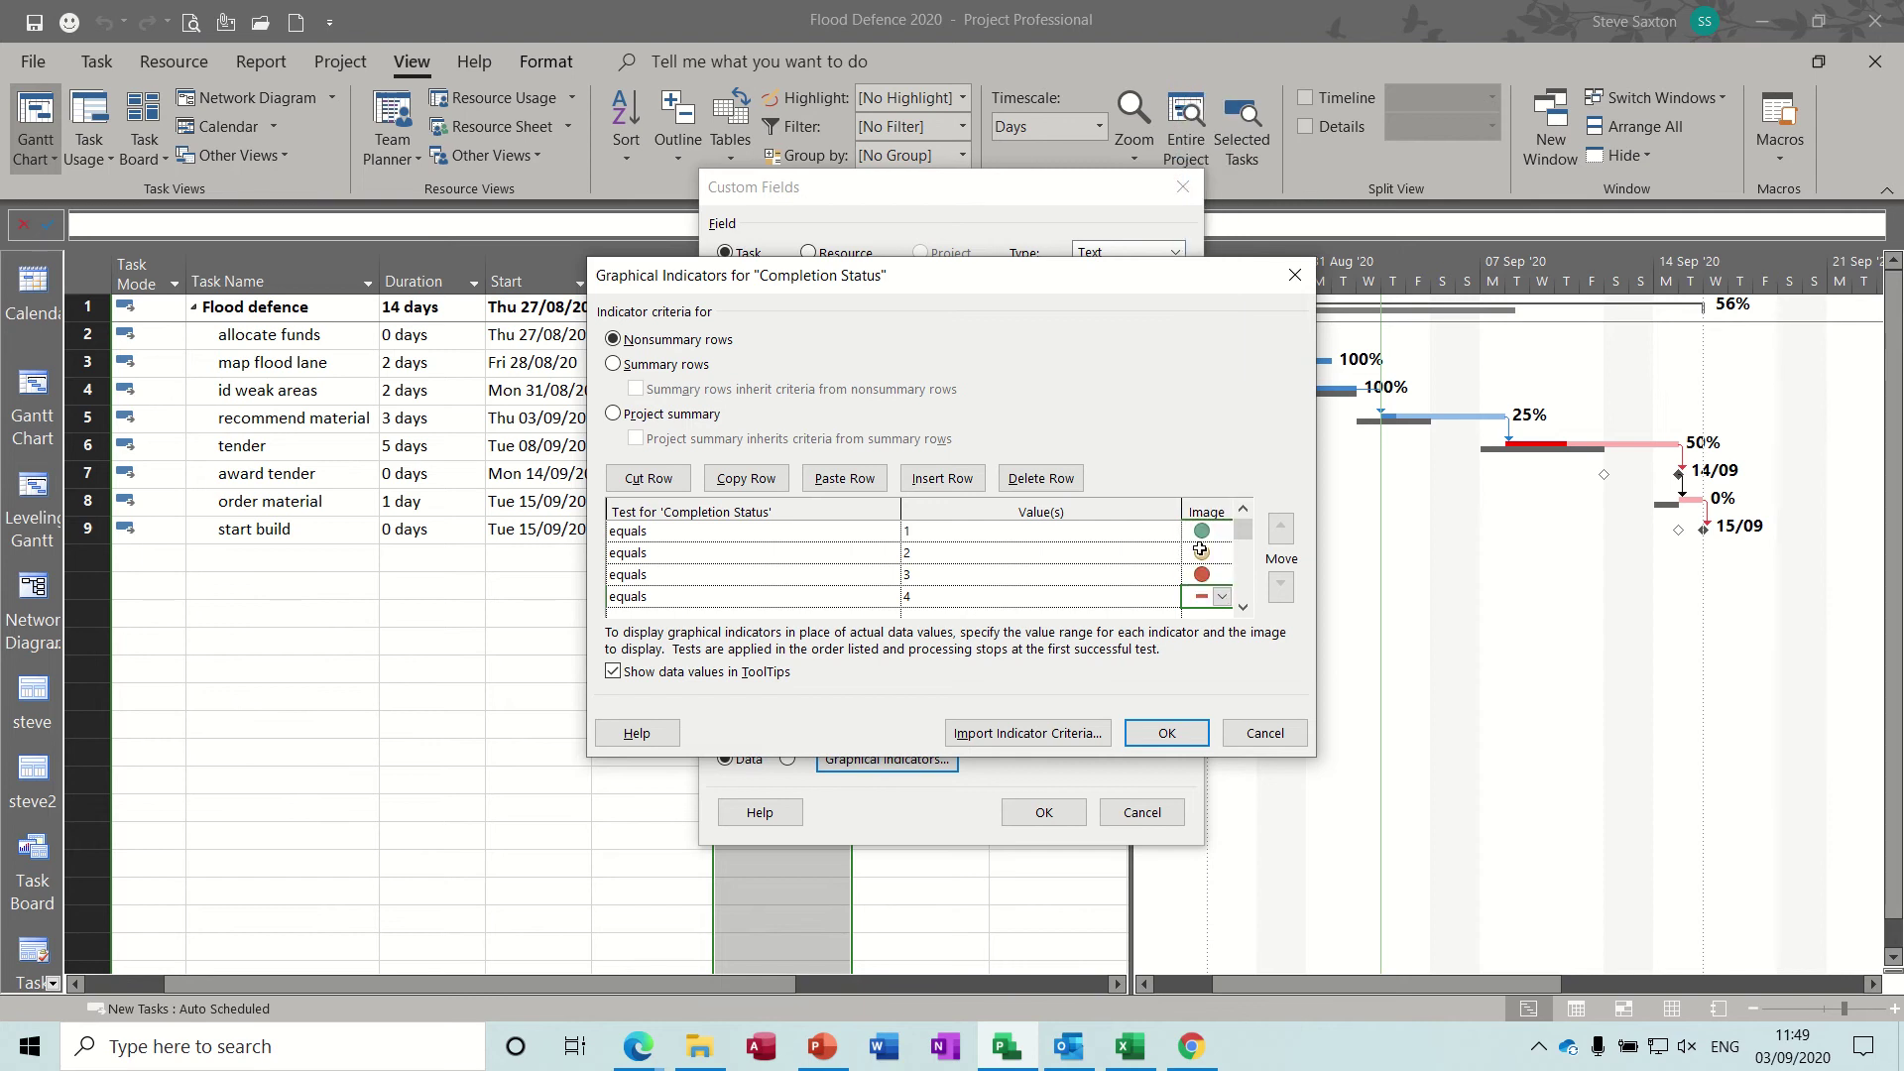
left_click(1167, 732)
left_click(1042, 812)
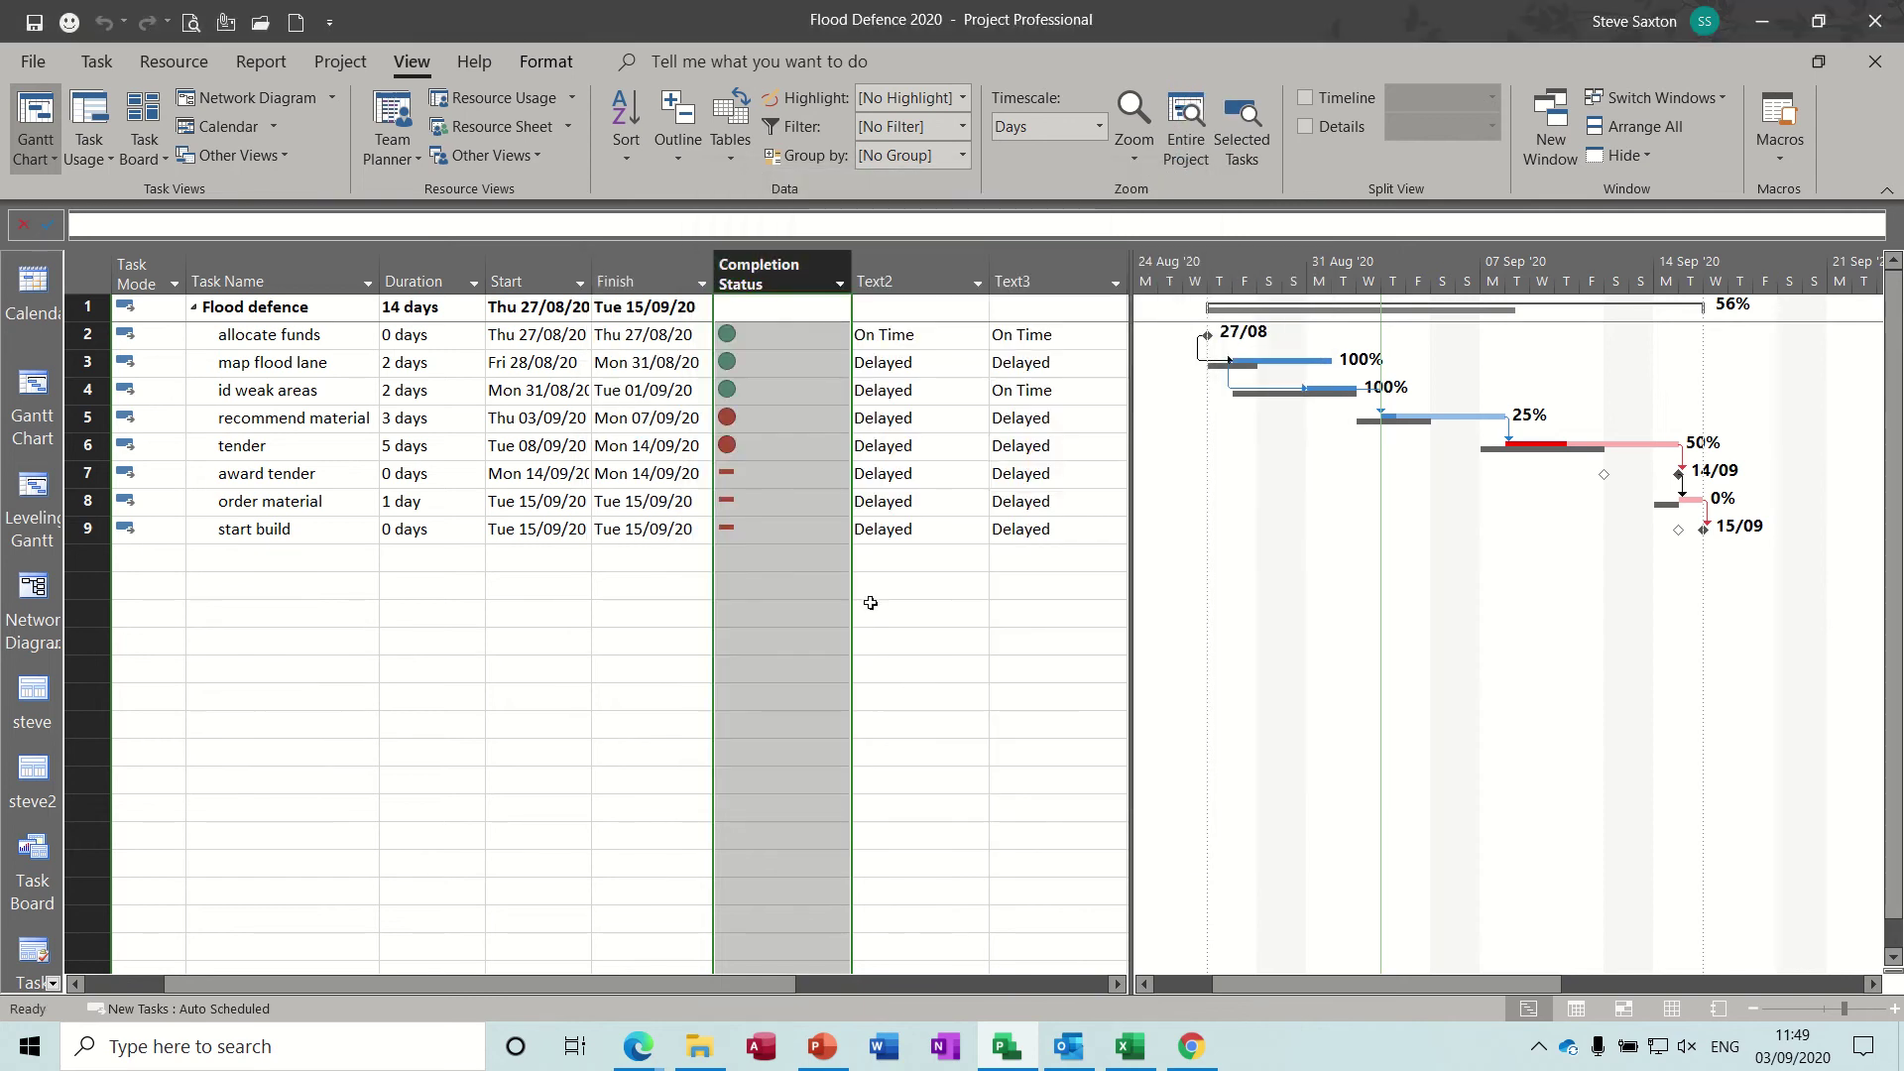
- Examine the underlying values behind the graphical indicators in the Completion Status column, task by task
left_click(729, 335)
key("Down")
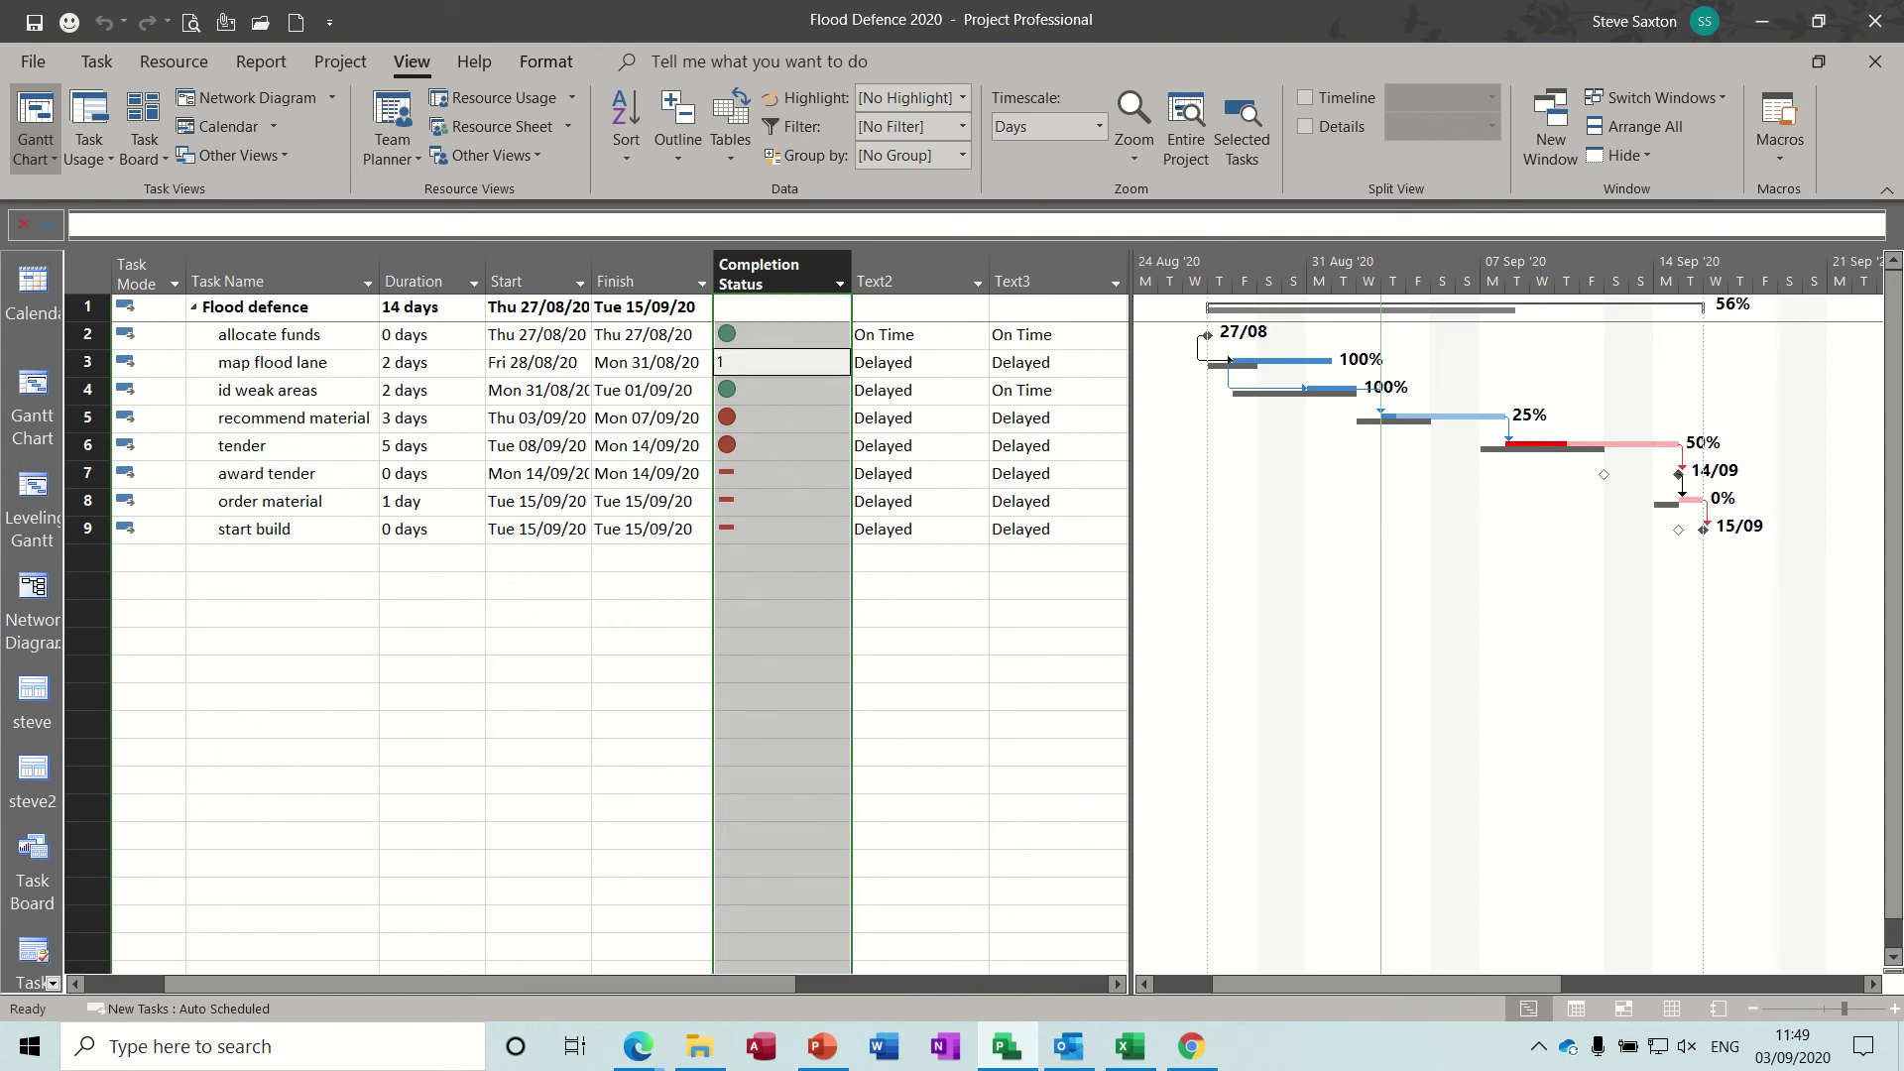
key("Down")
key("Down")
key("Down")
key("Down")
key("Down")
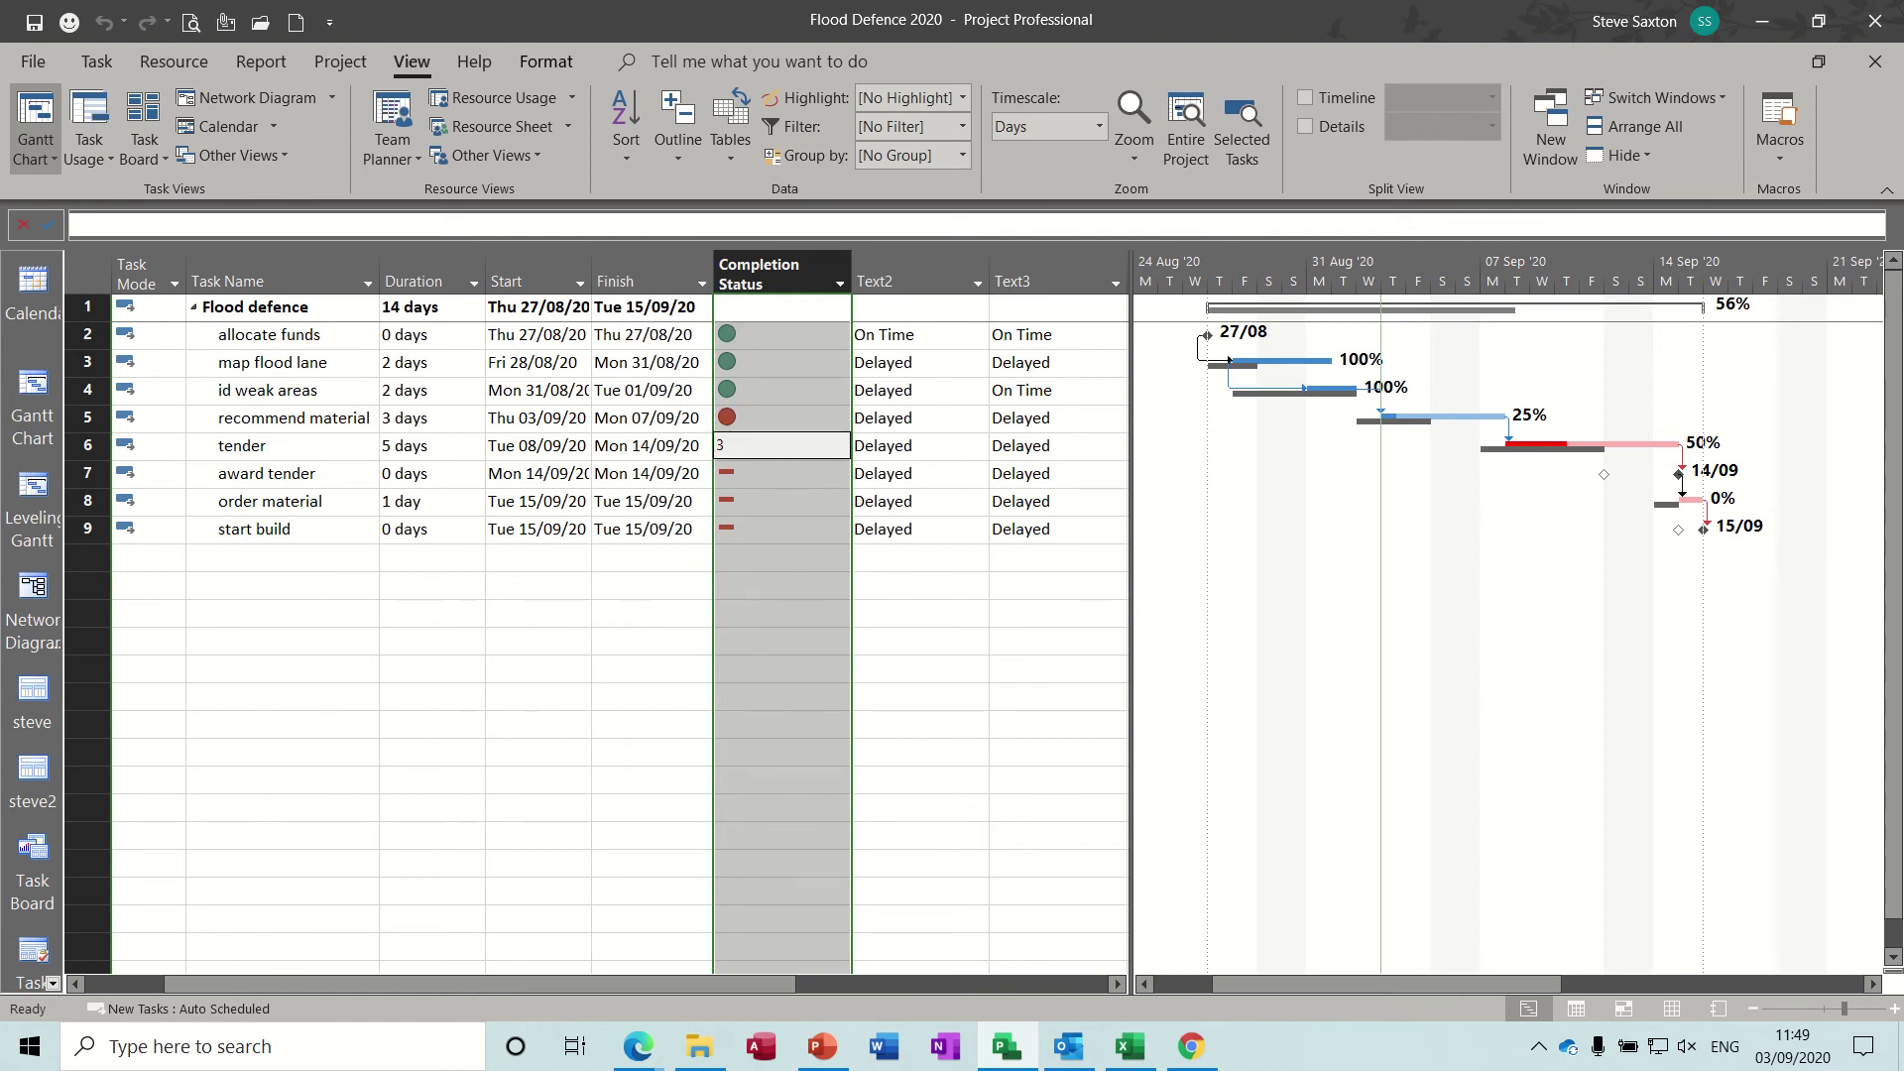
left_click(781, 390)
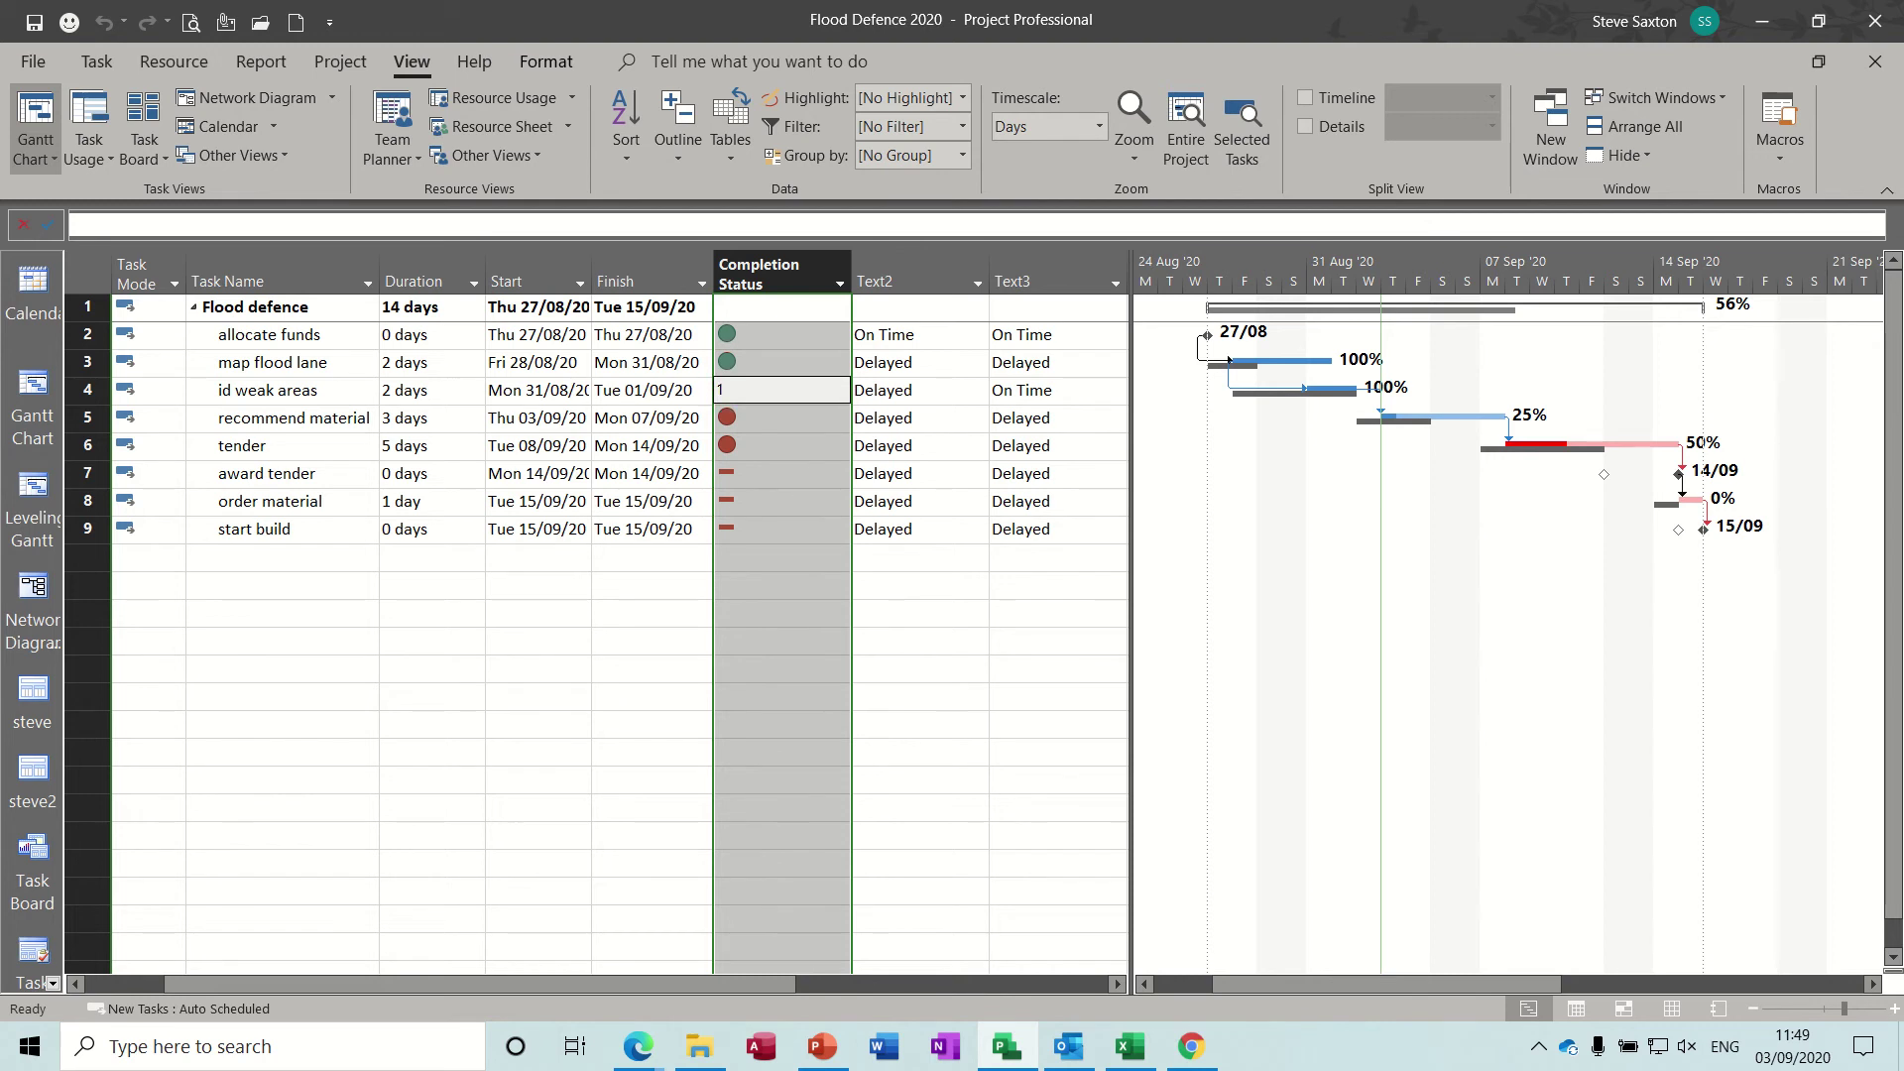
key("Down")
key("Down")
key("Down")
key("Down")
key("Down")
key("Down")
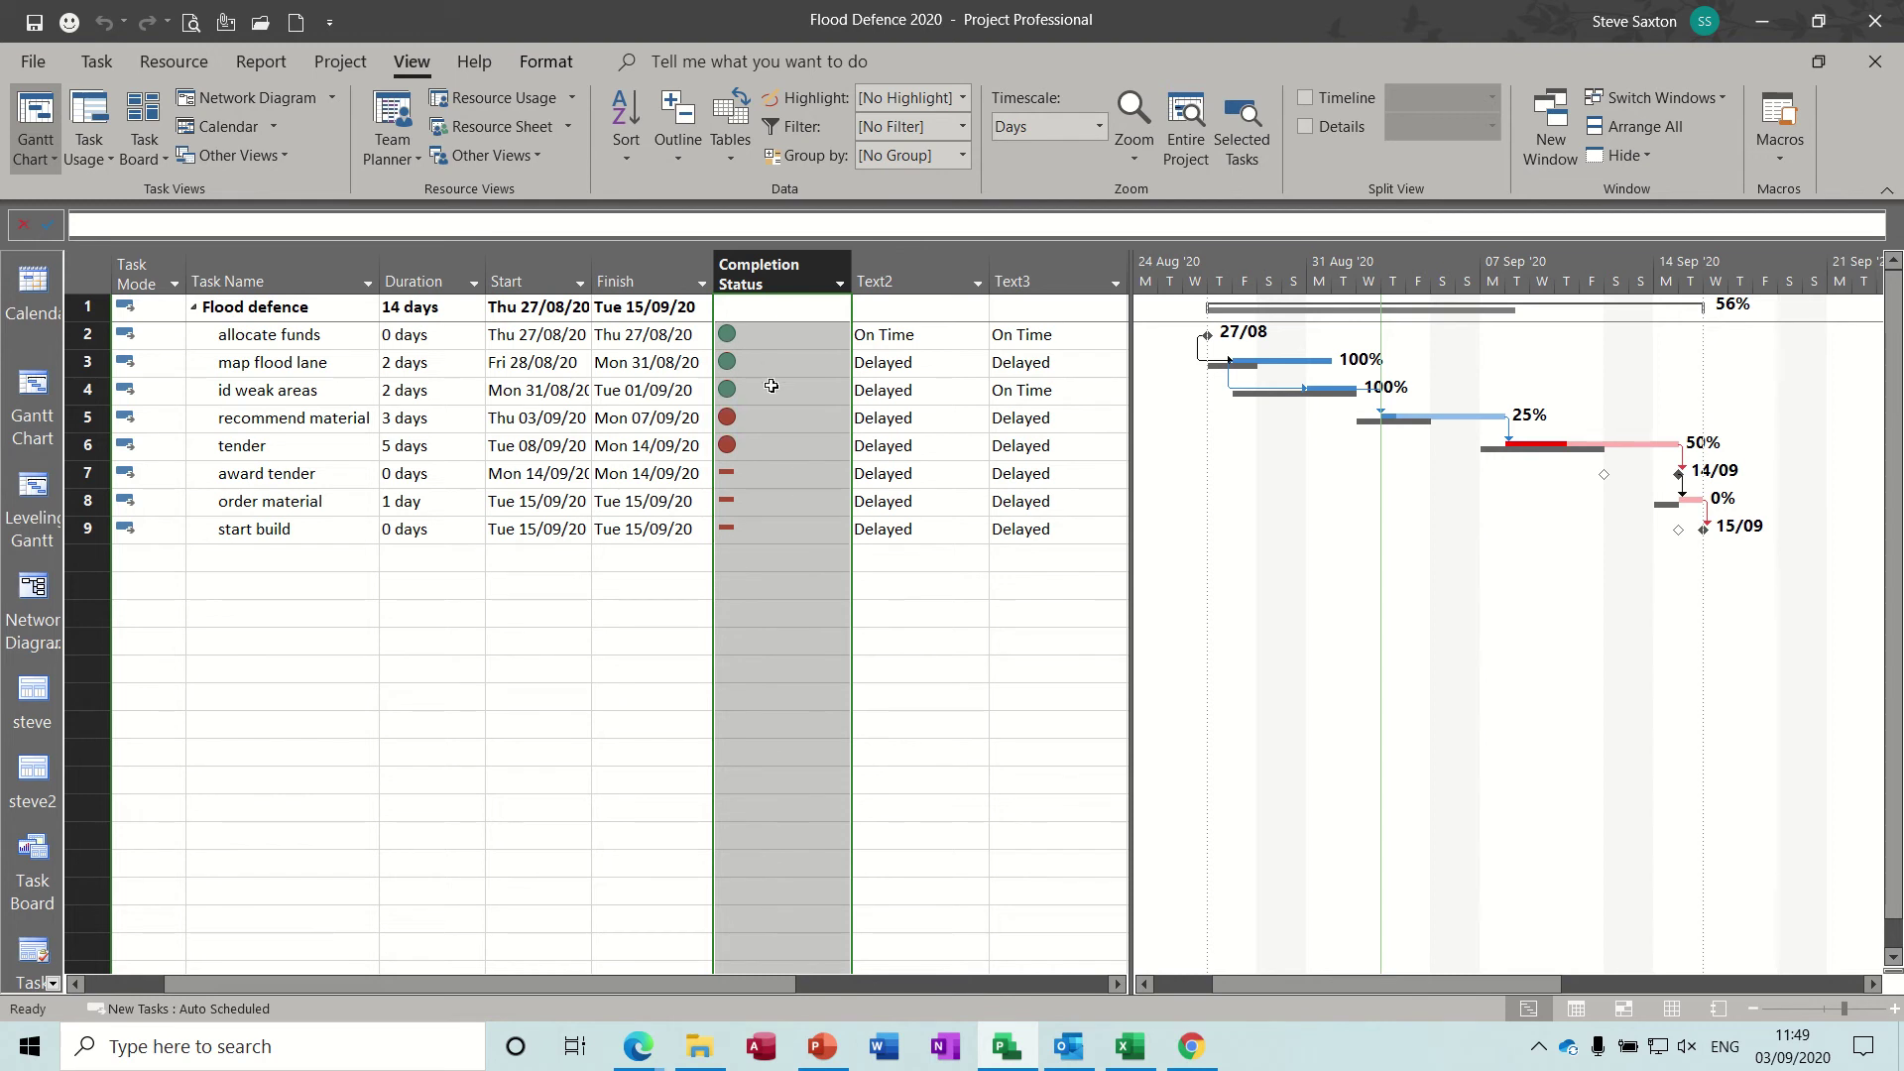
left_click(650, 556)
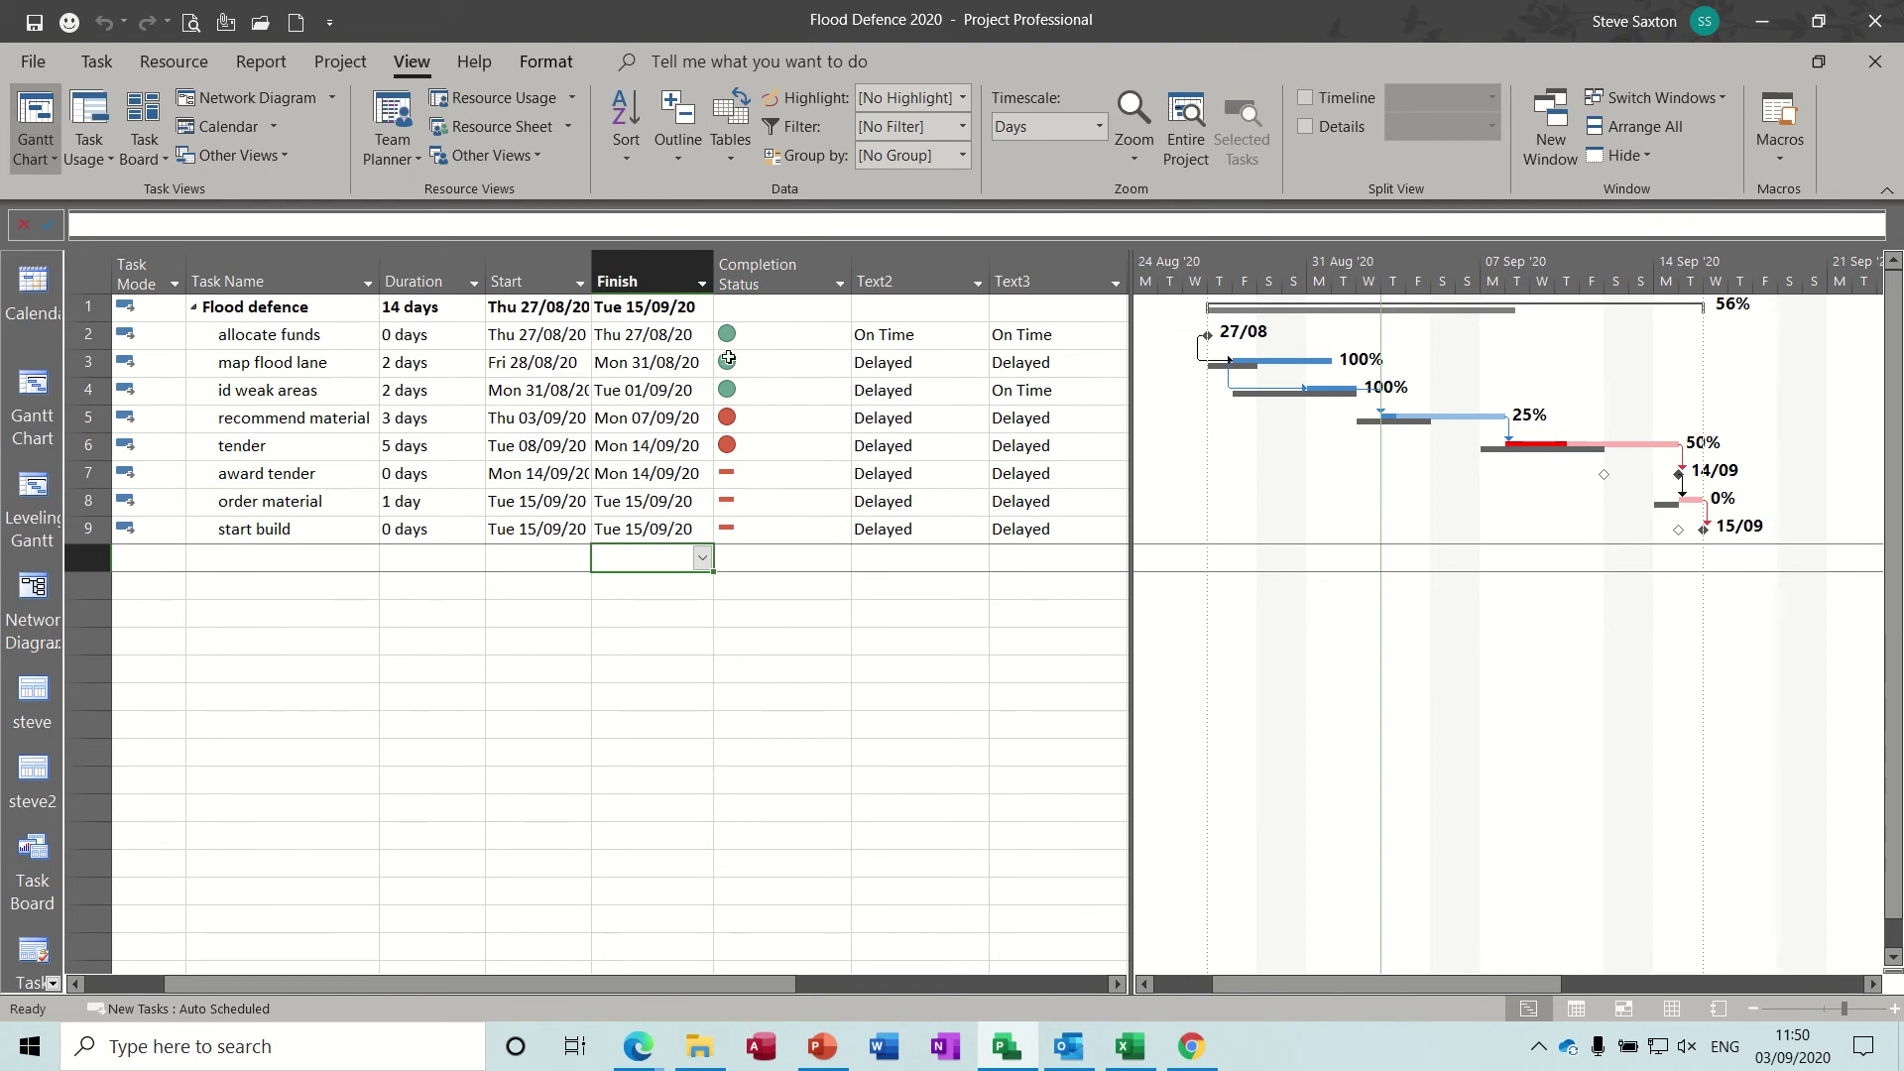
- Mark the map flood lane task as 0%, 25%, 50%, 75% and finally 100% complete to test its indicator
left_click(318, 362)
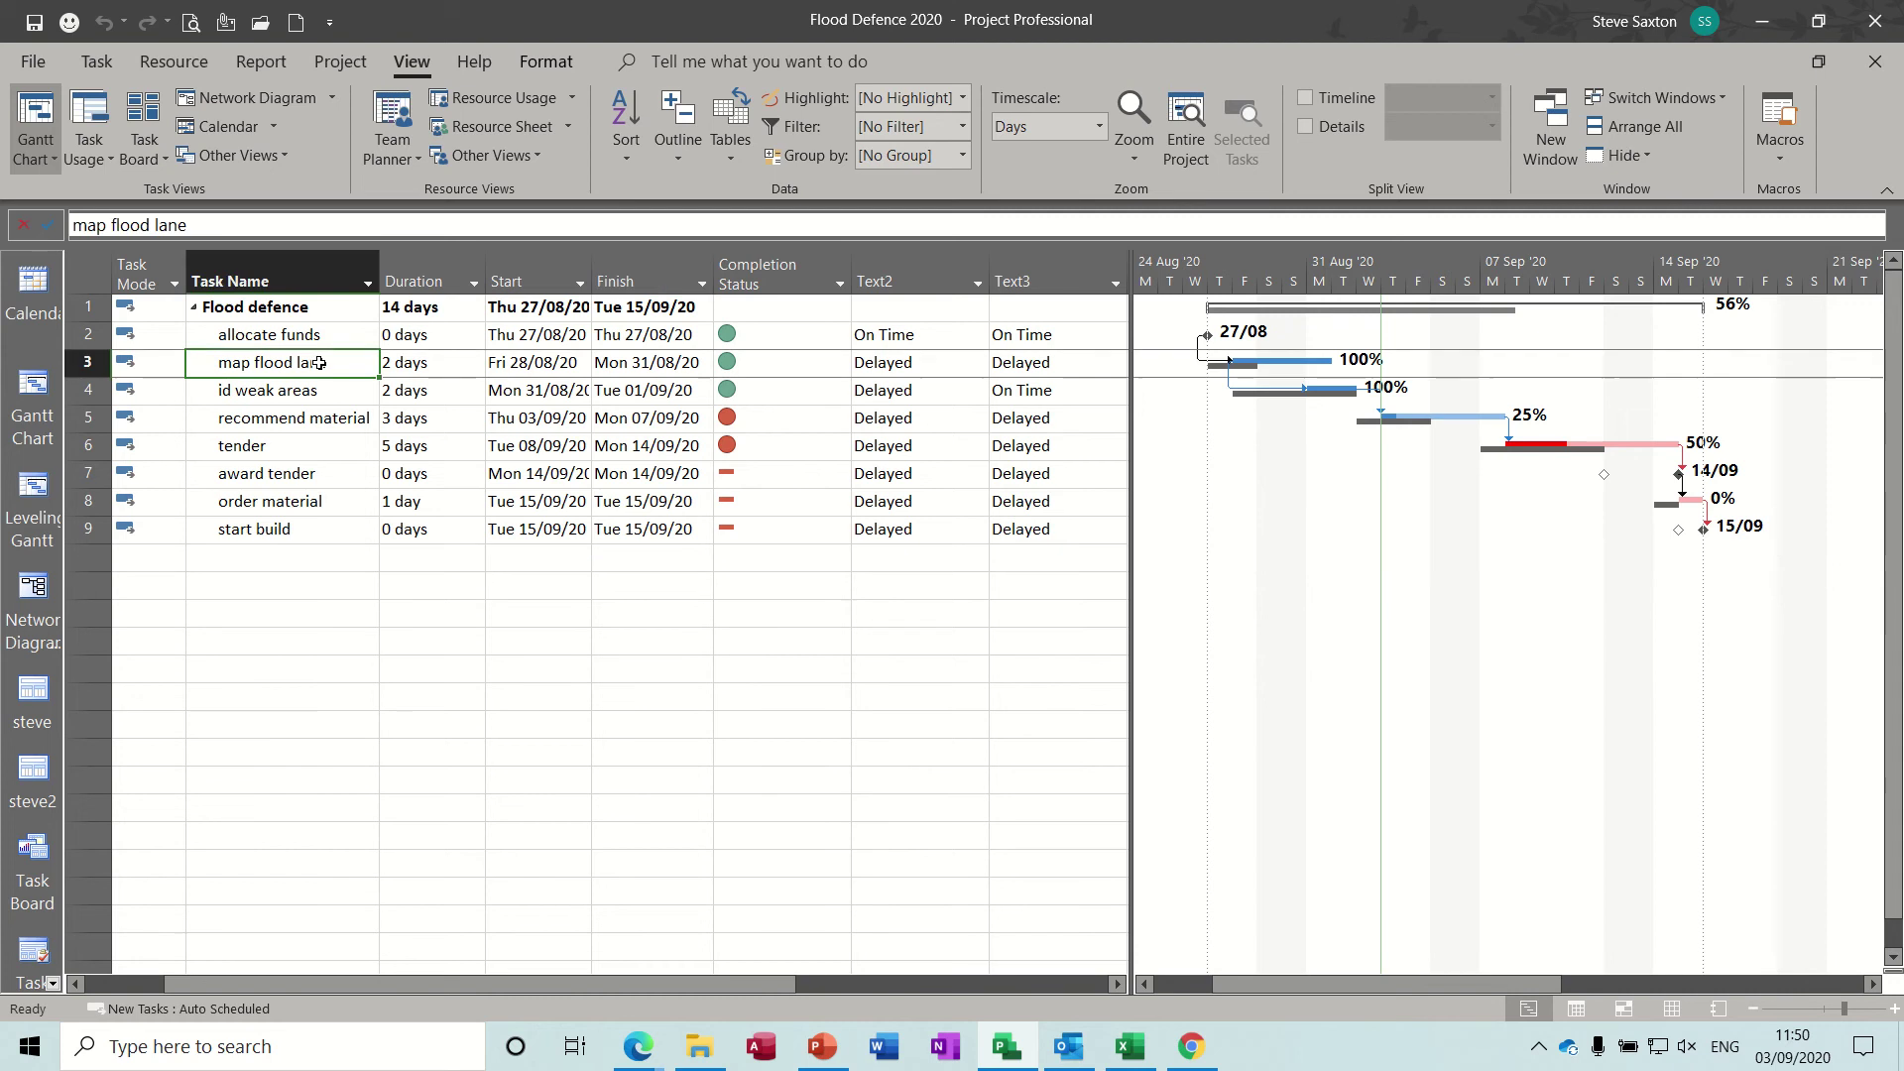
left_click(99, 64)
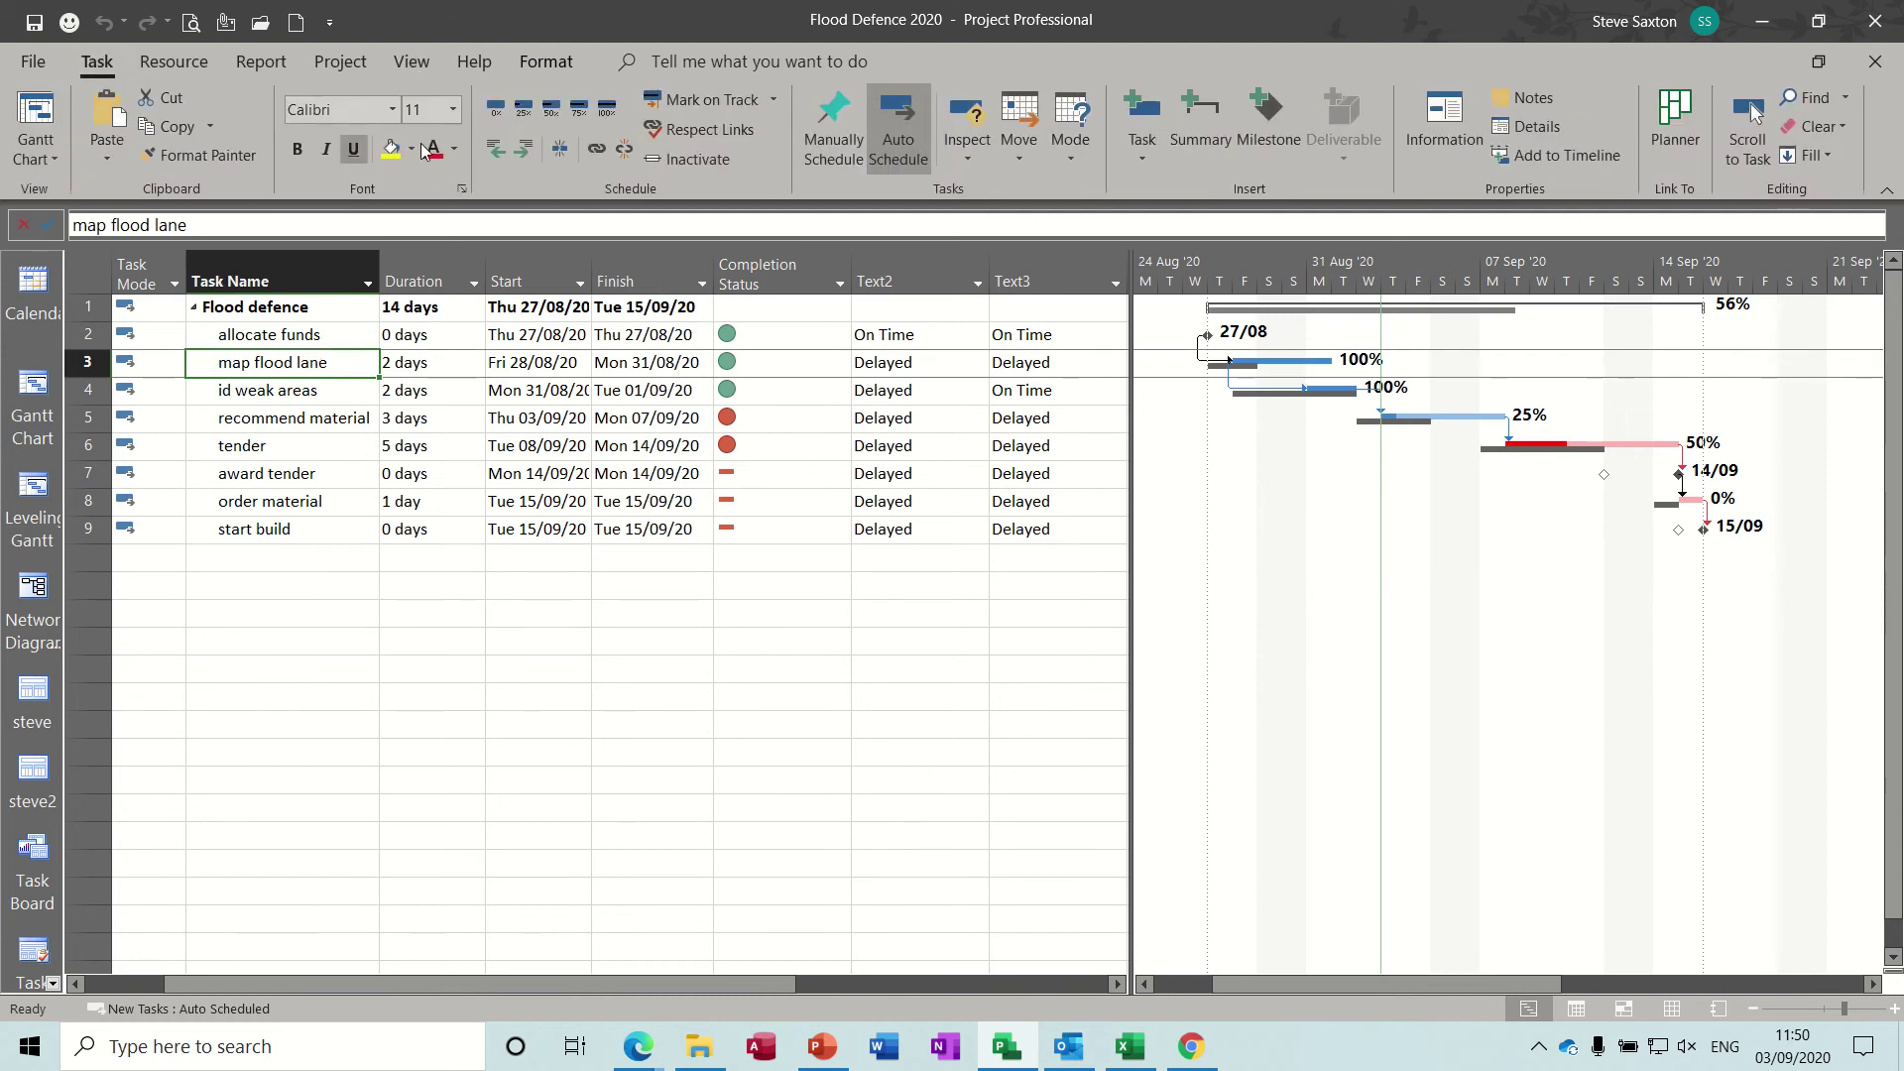
left_click(497, 107)
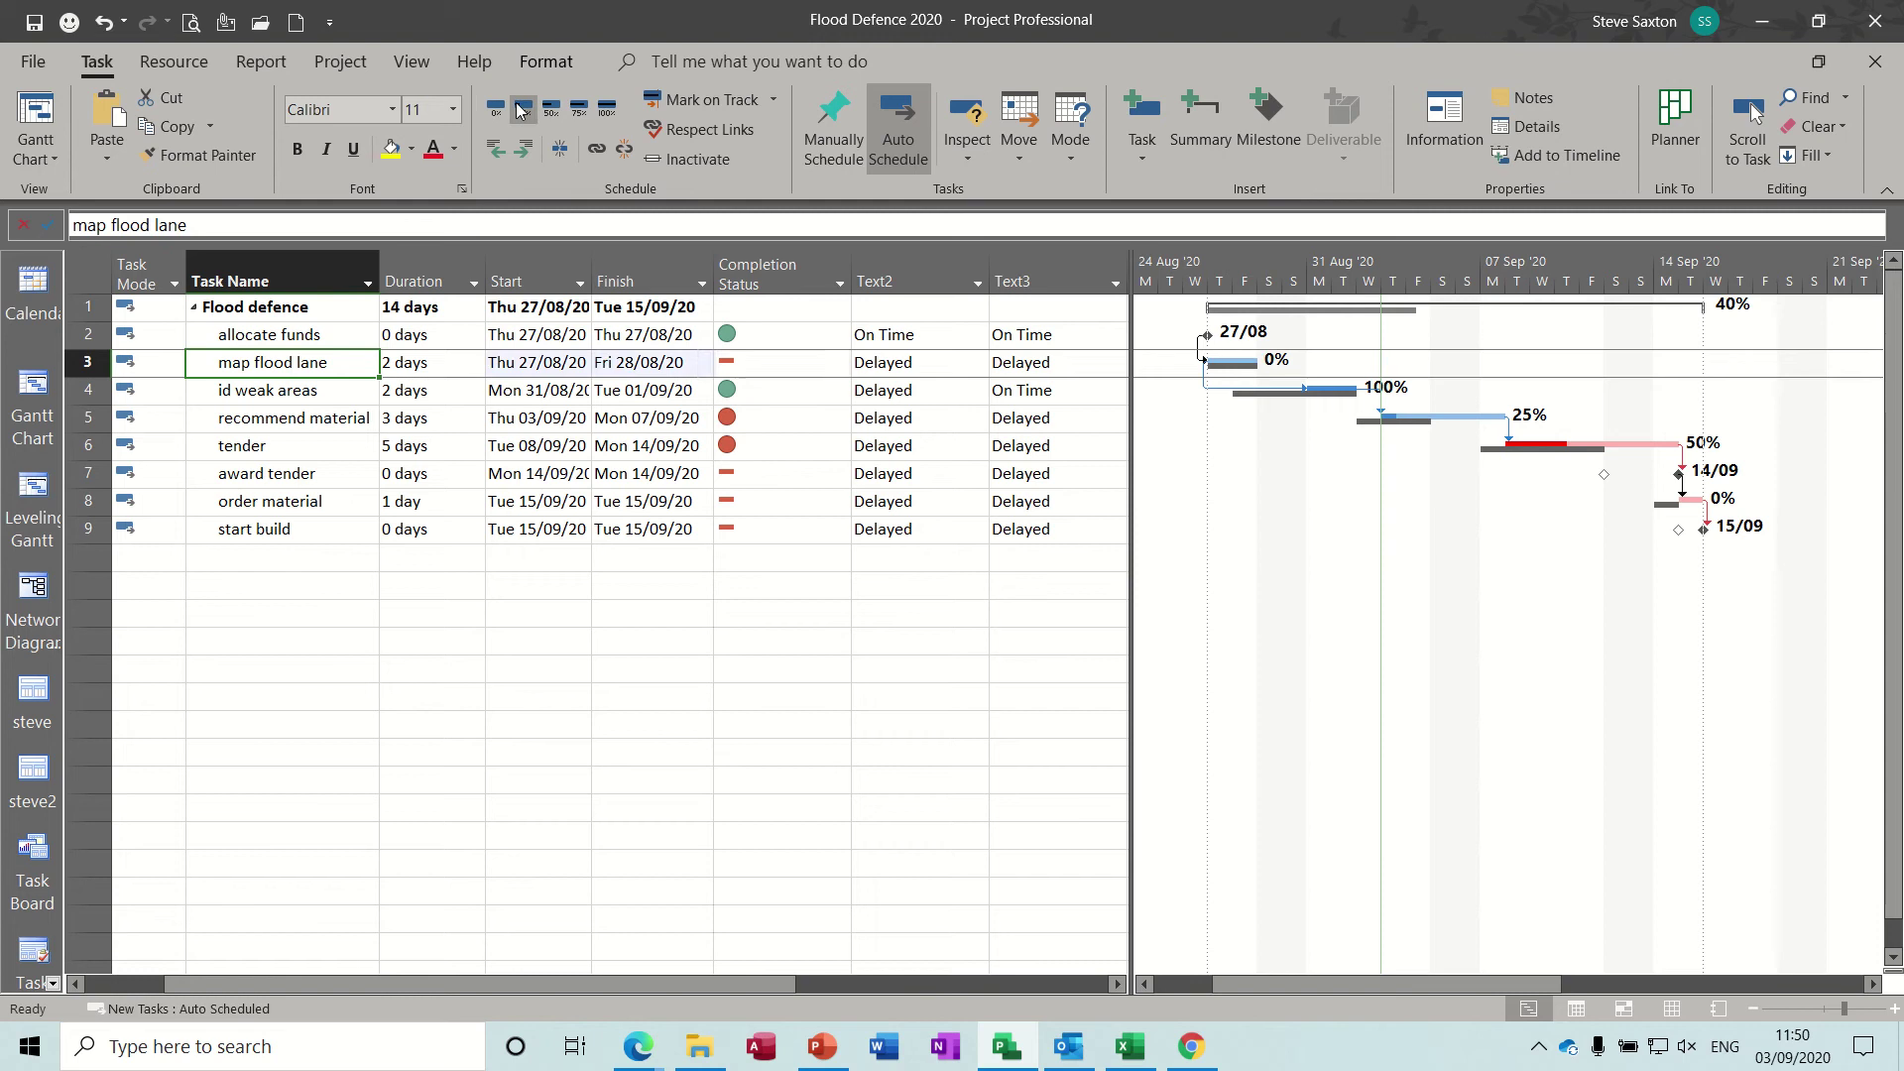
left_click(525, 109)
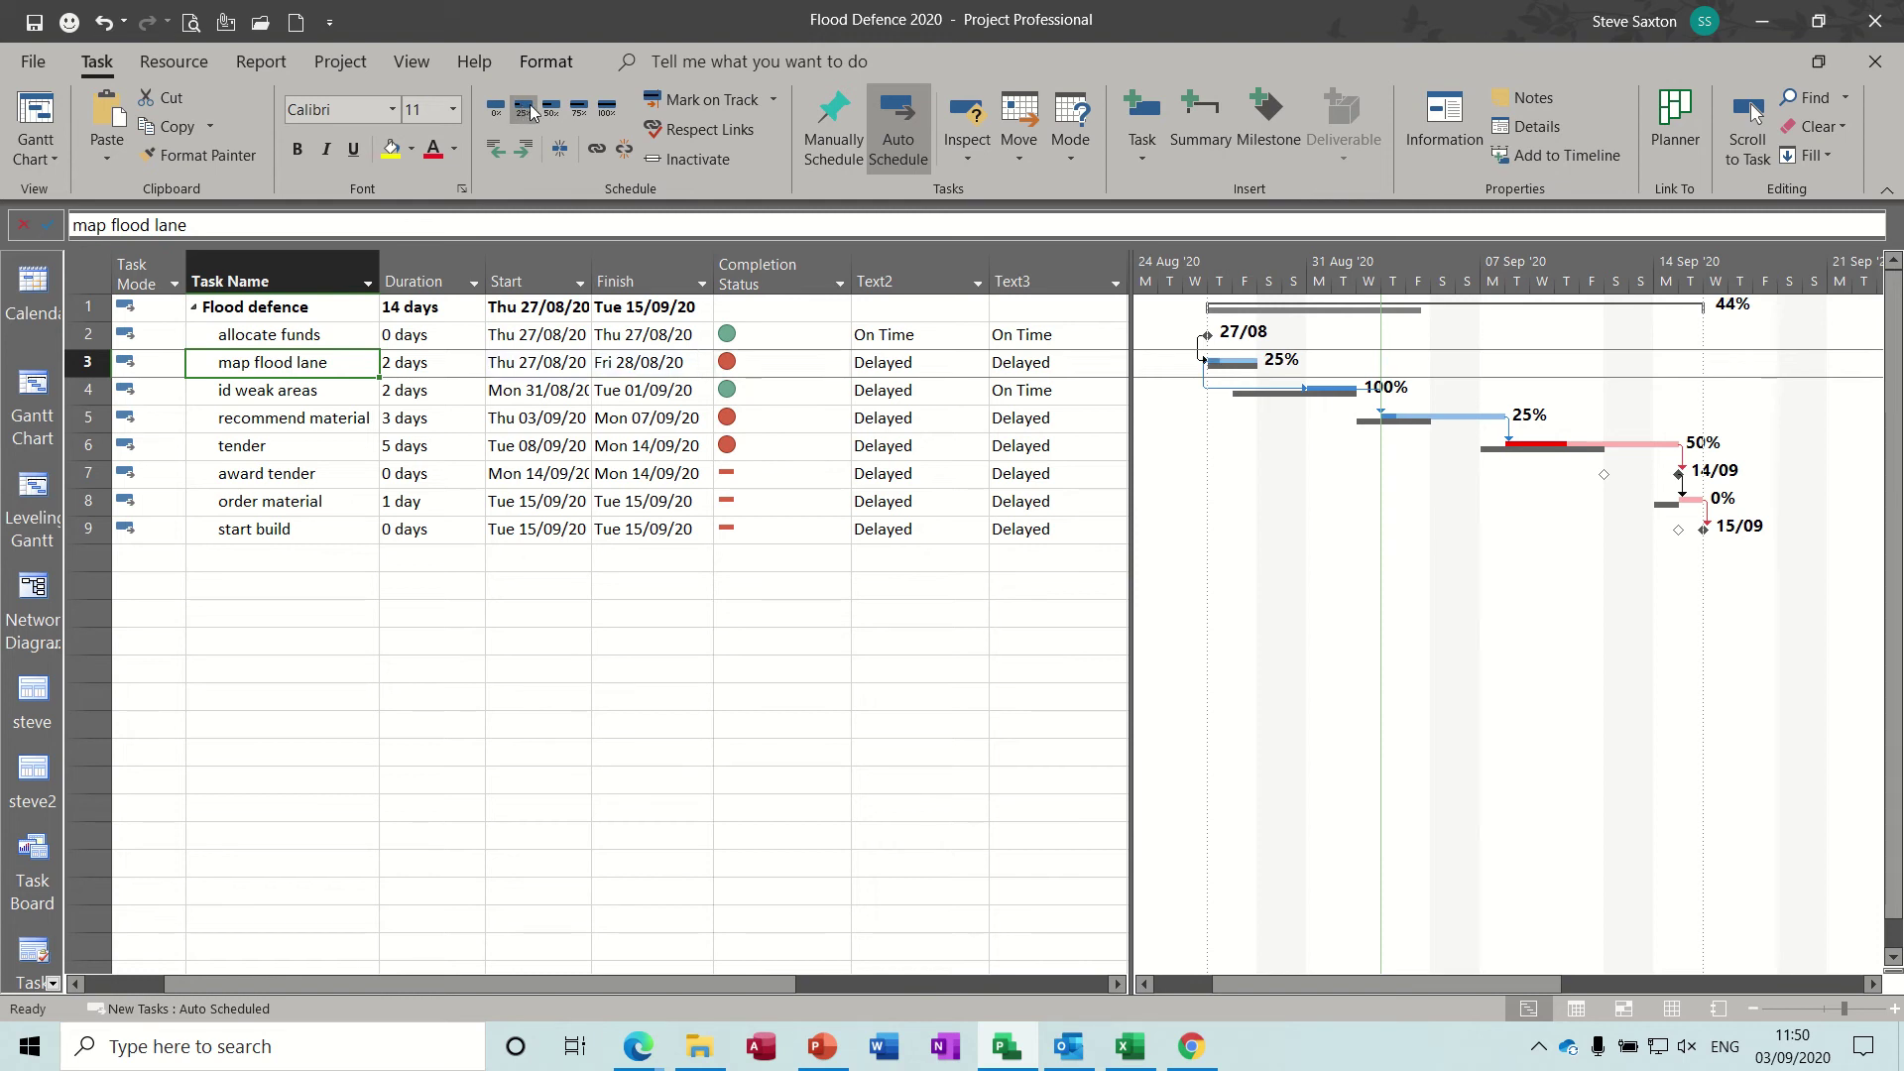
left_click(553, 109)
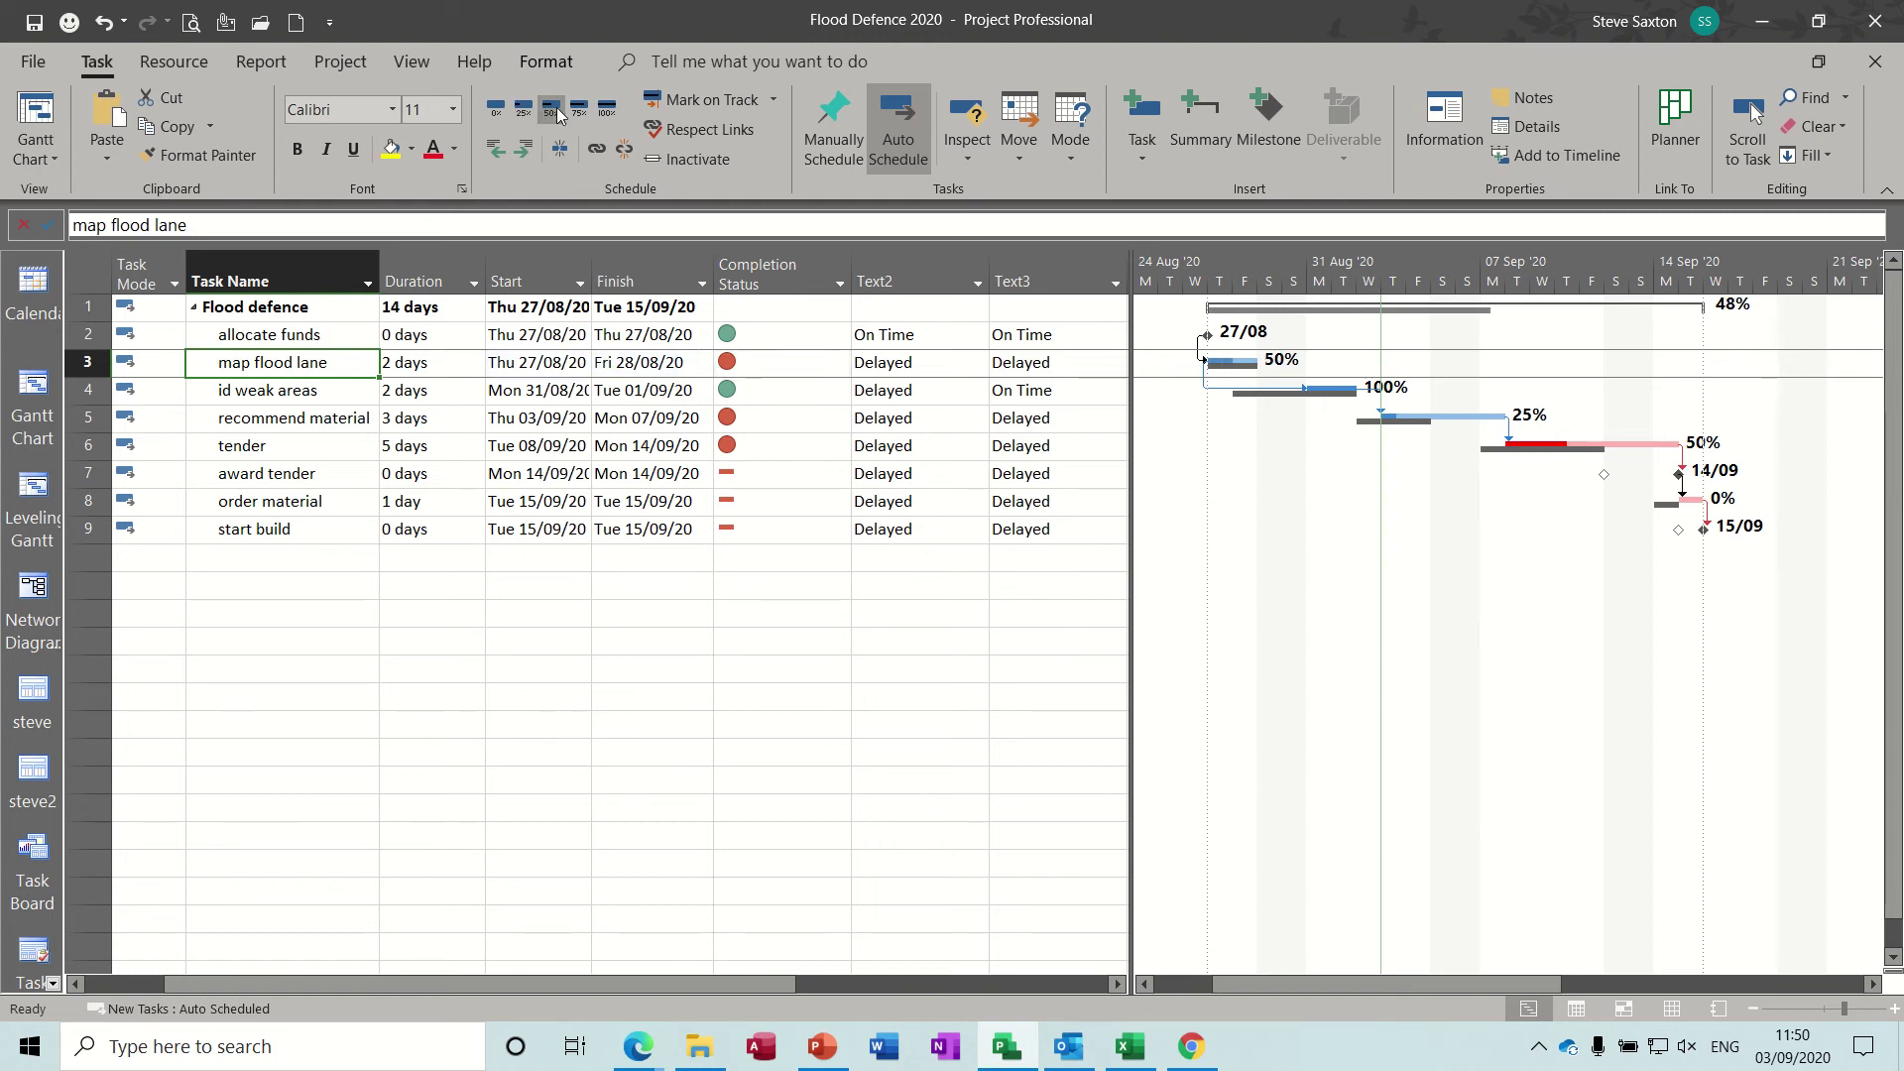
left_click(581, 109)
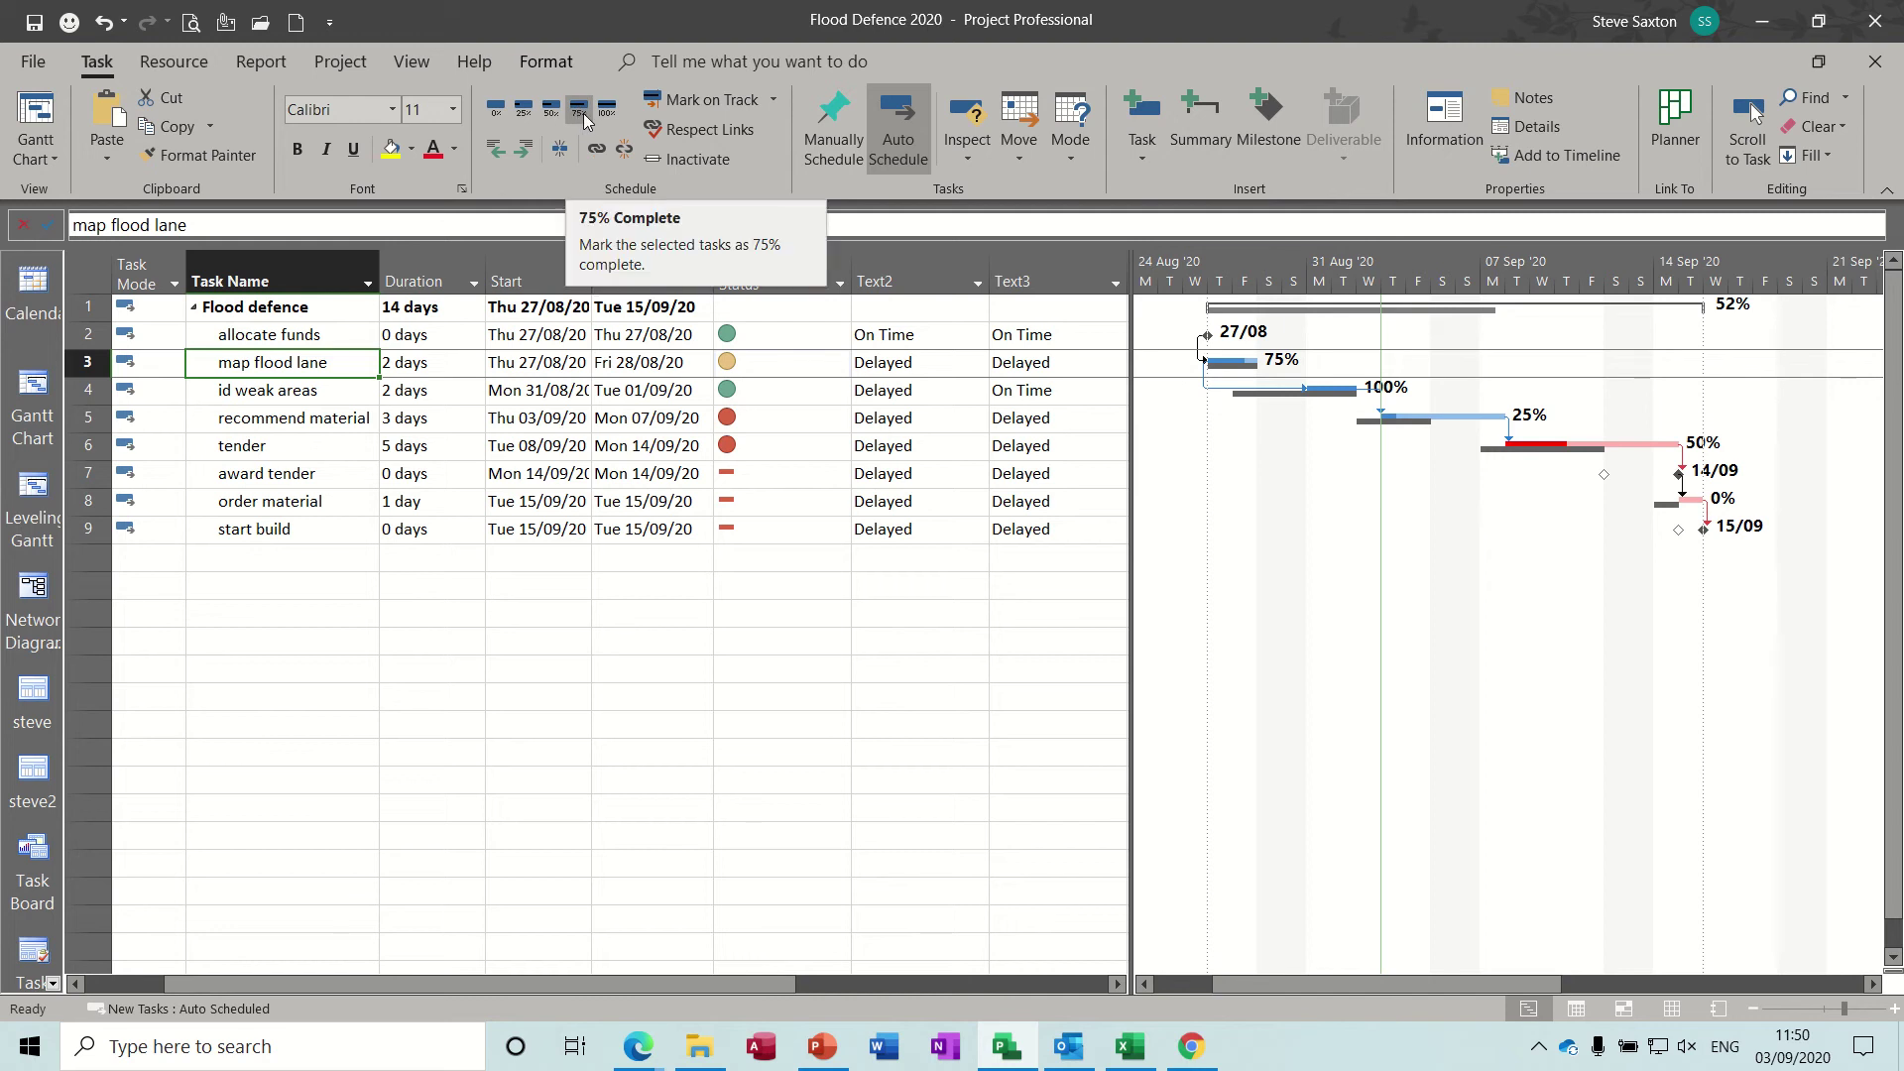
left_click(607, 111)
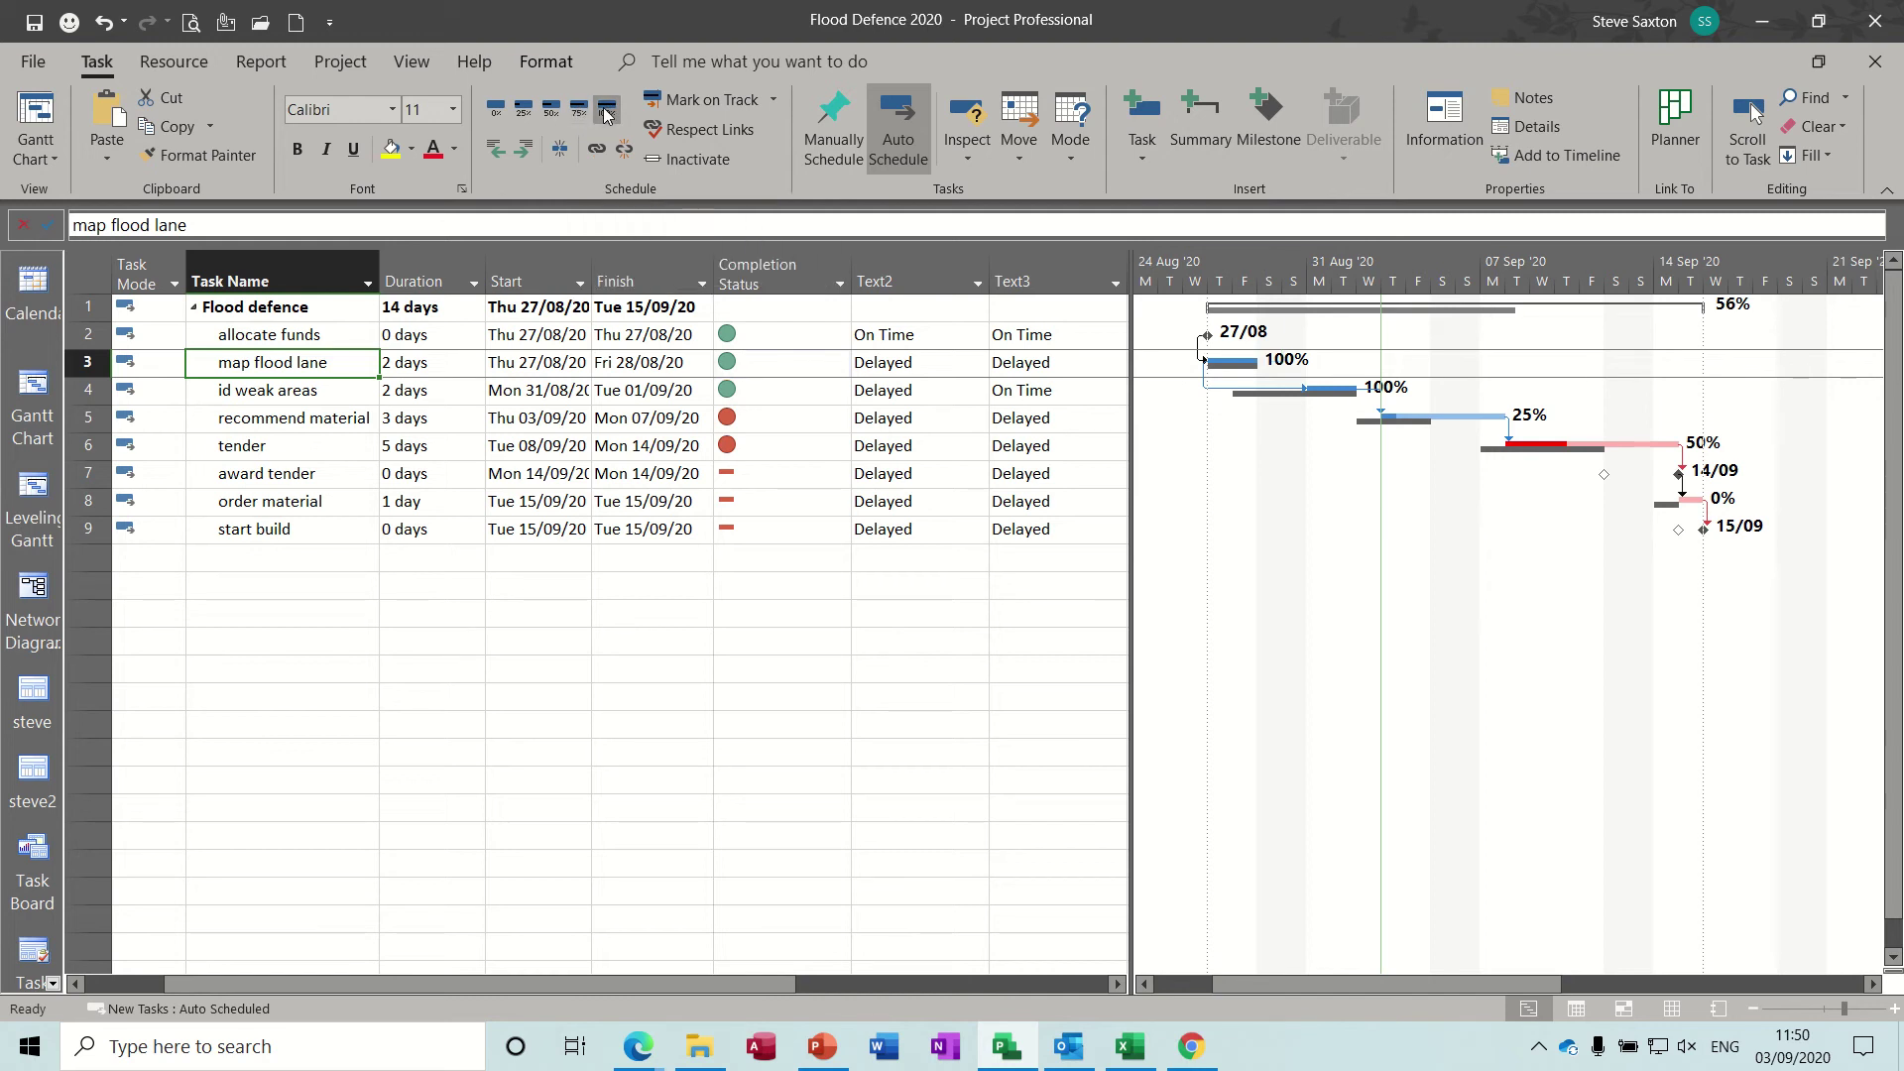
left_click(880, 275)
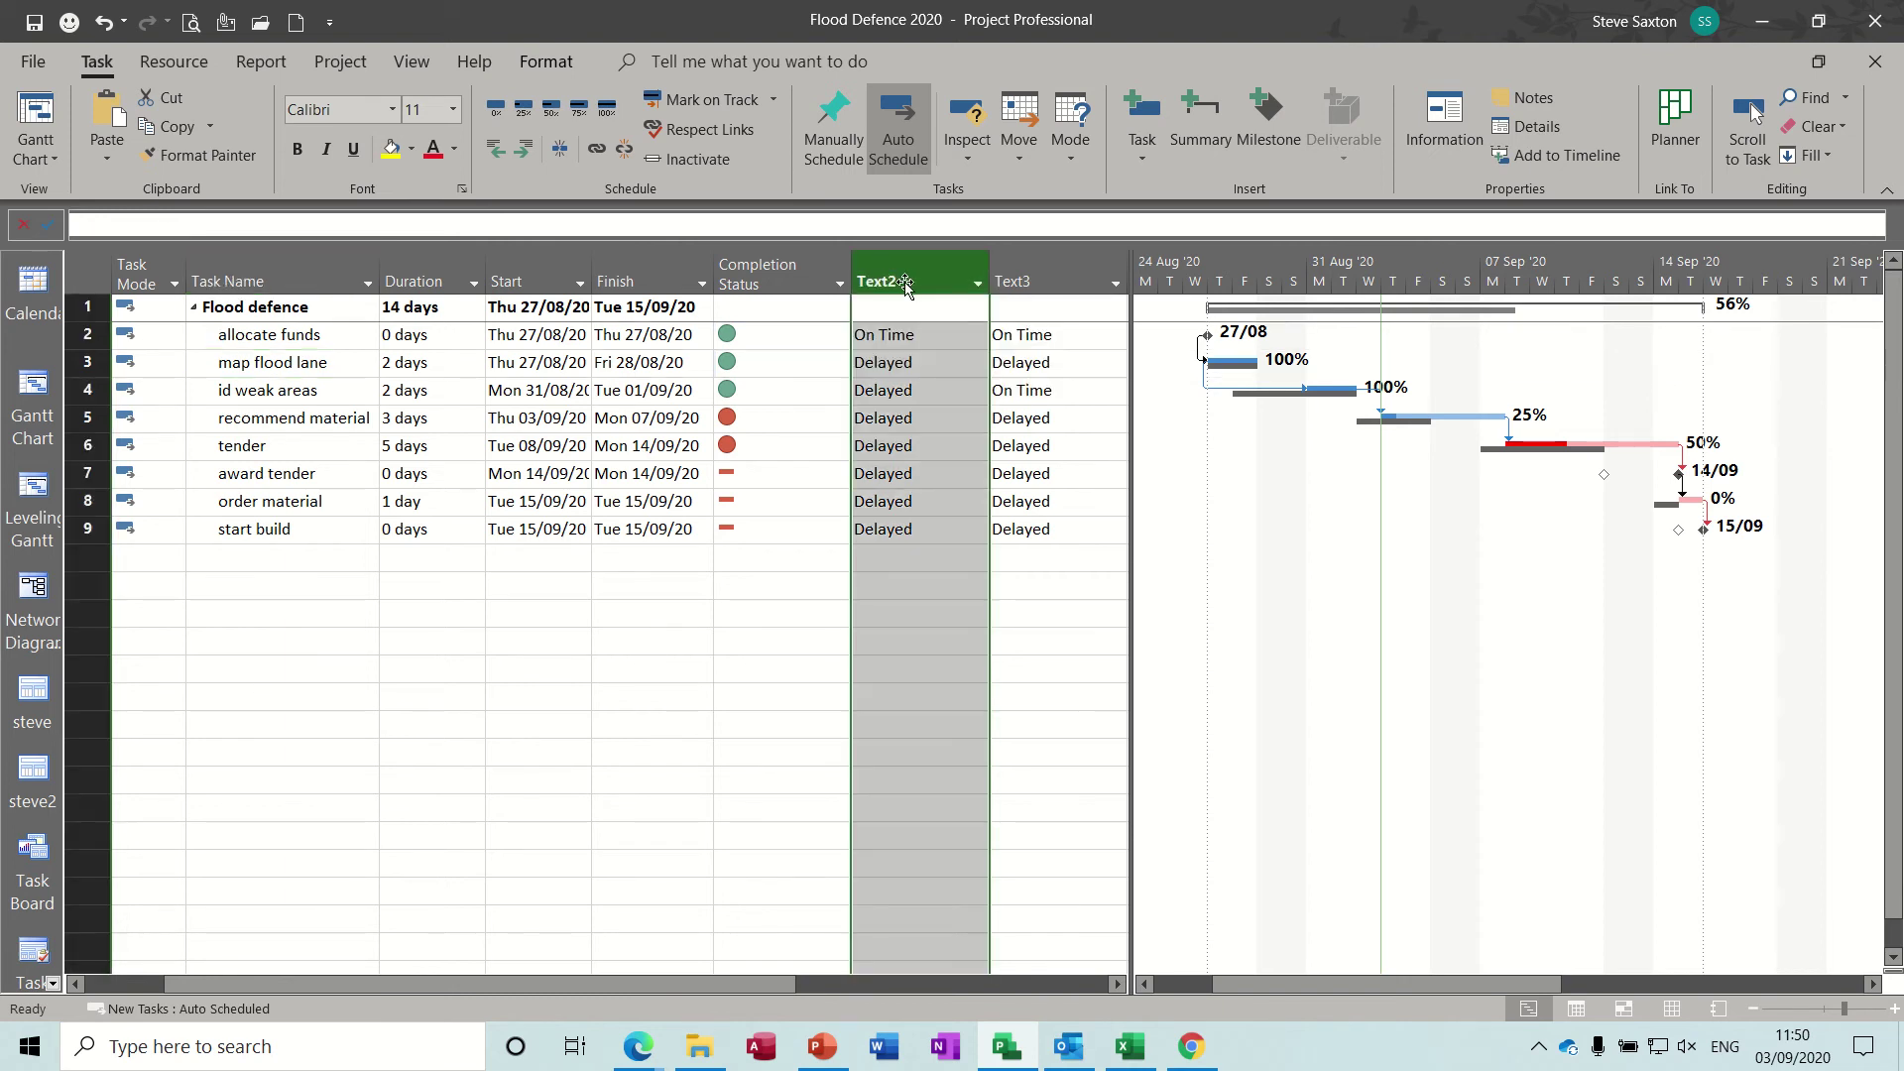
left_click(895, 337)
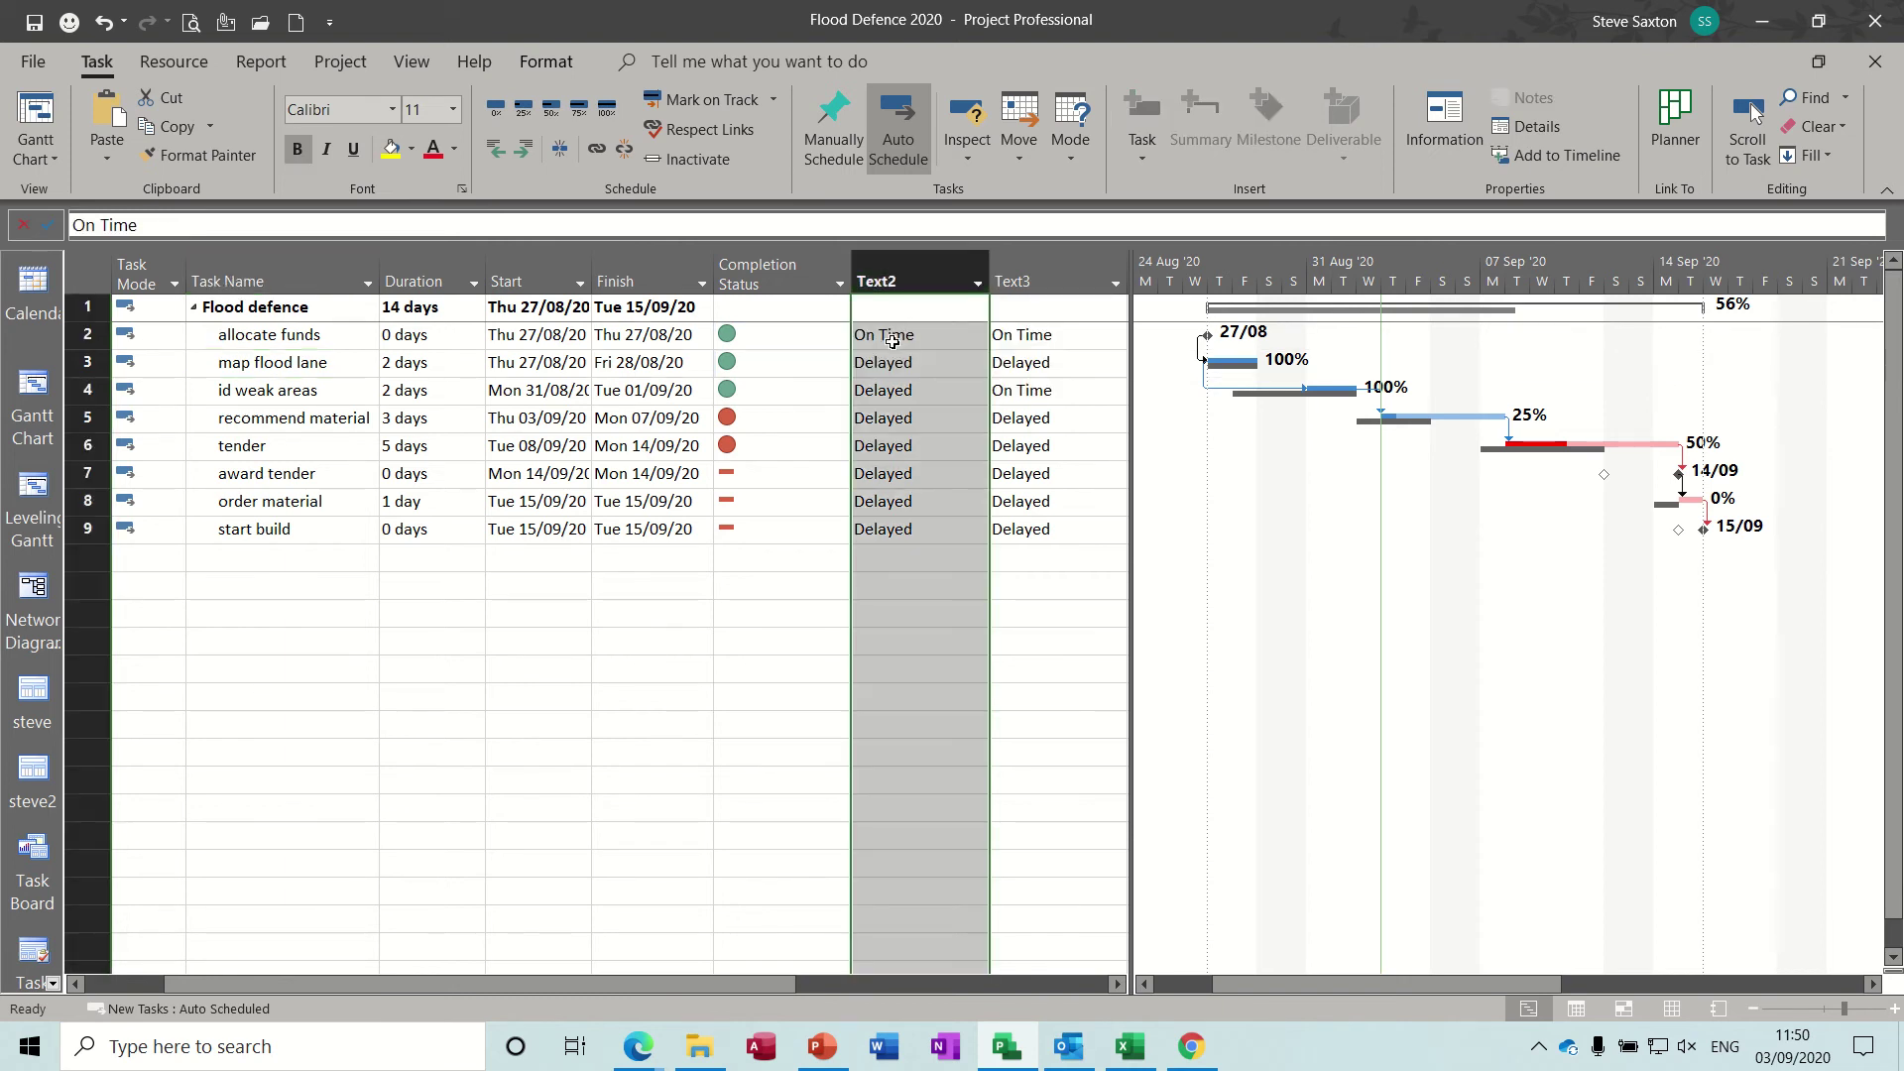
right_click(891, 276)
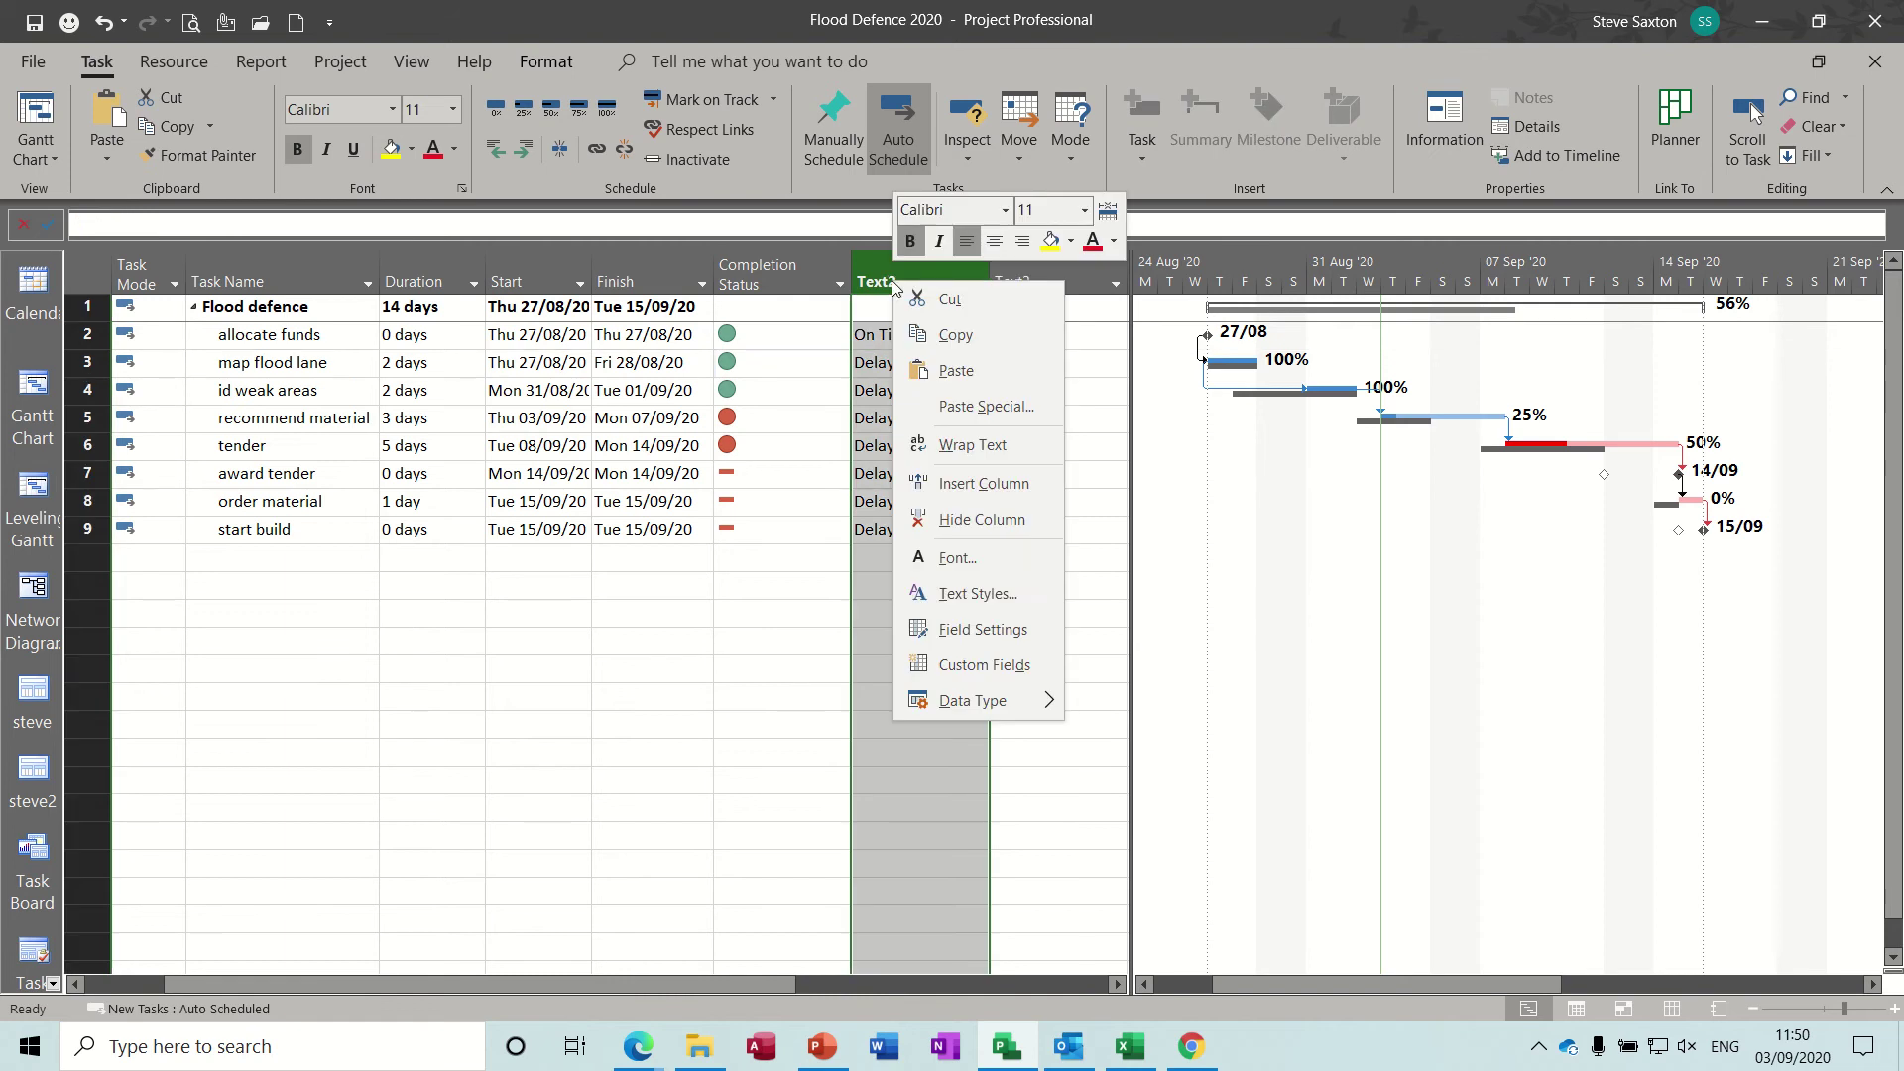
left_click(914, 665)
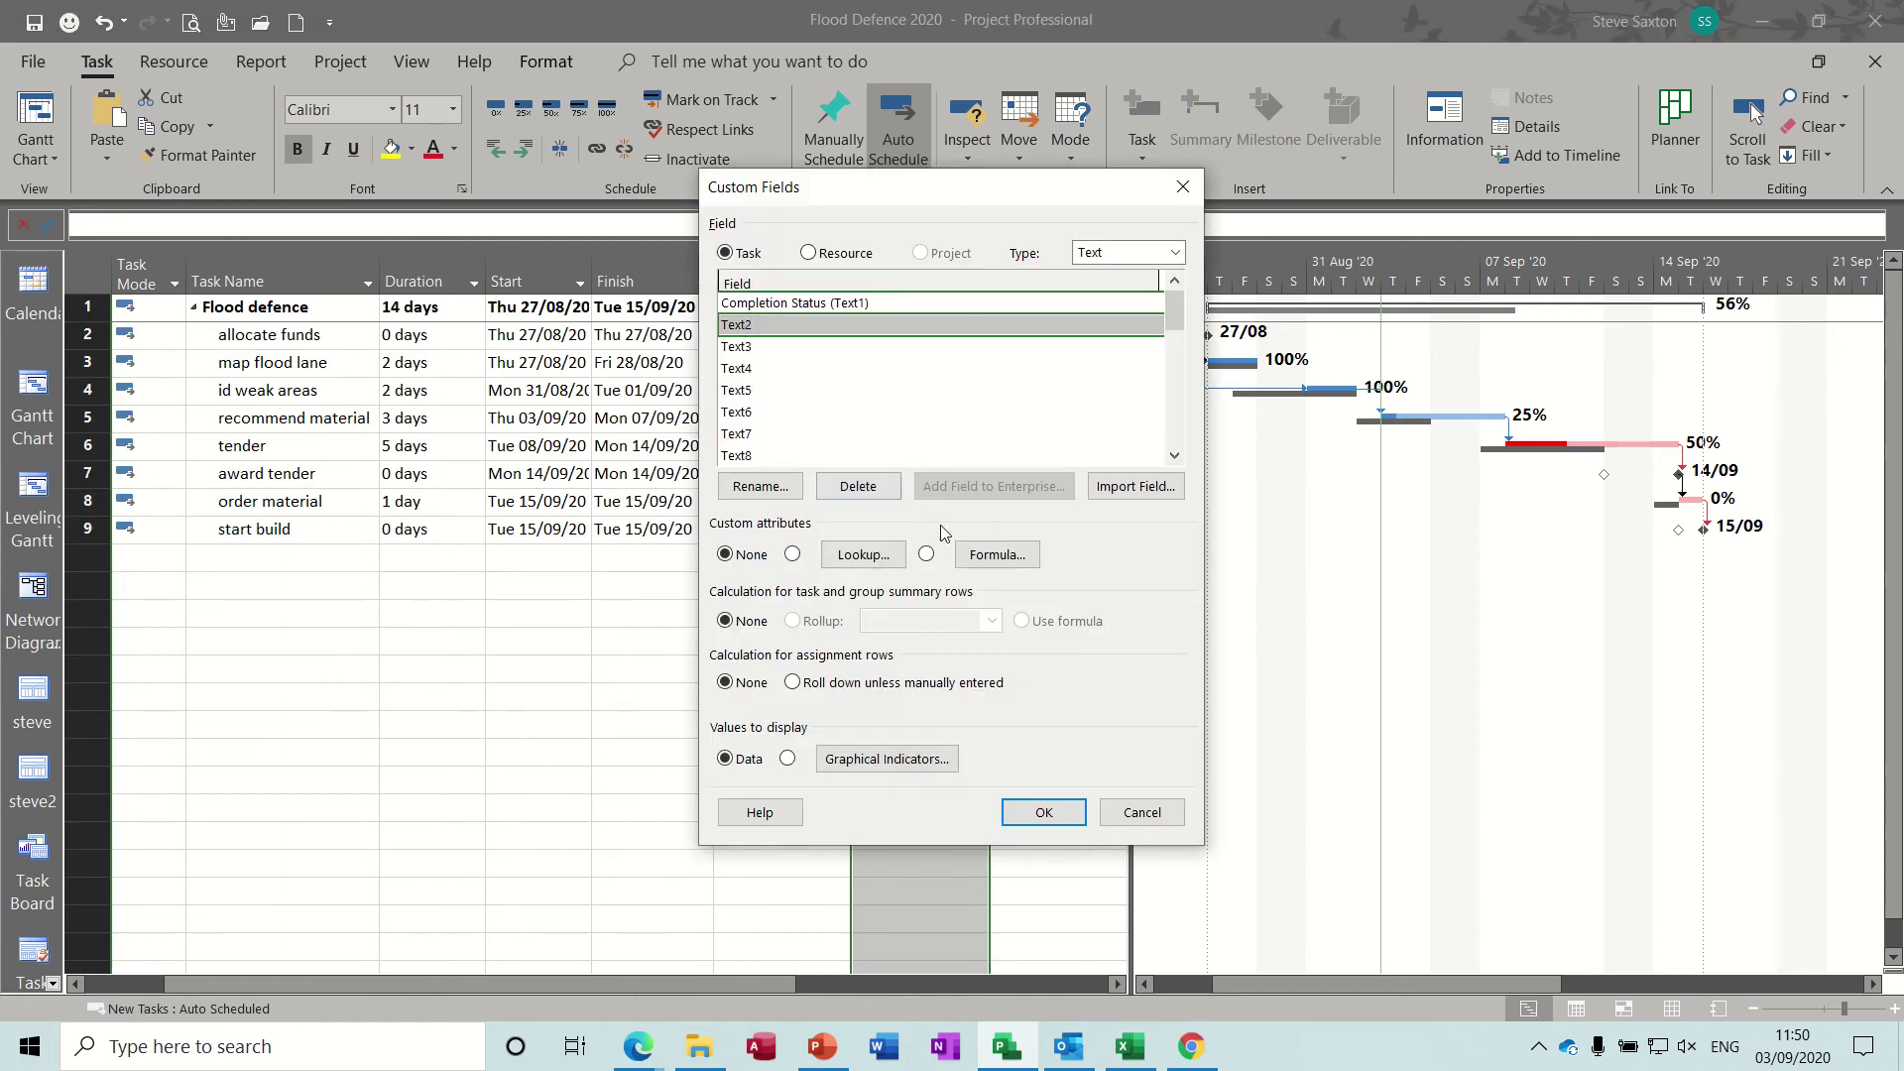
left_click(985, 558)
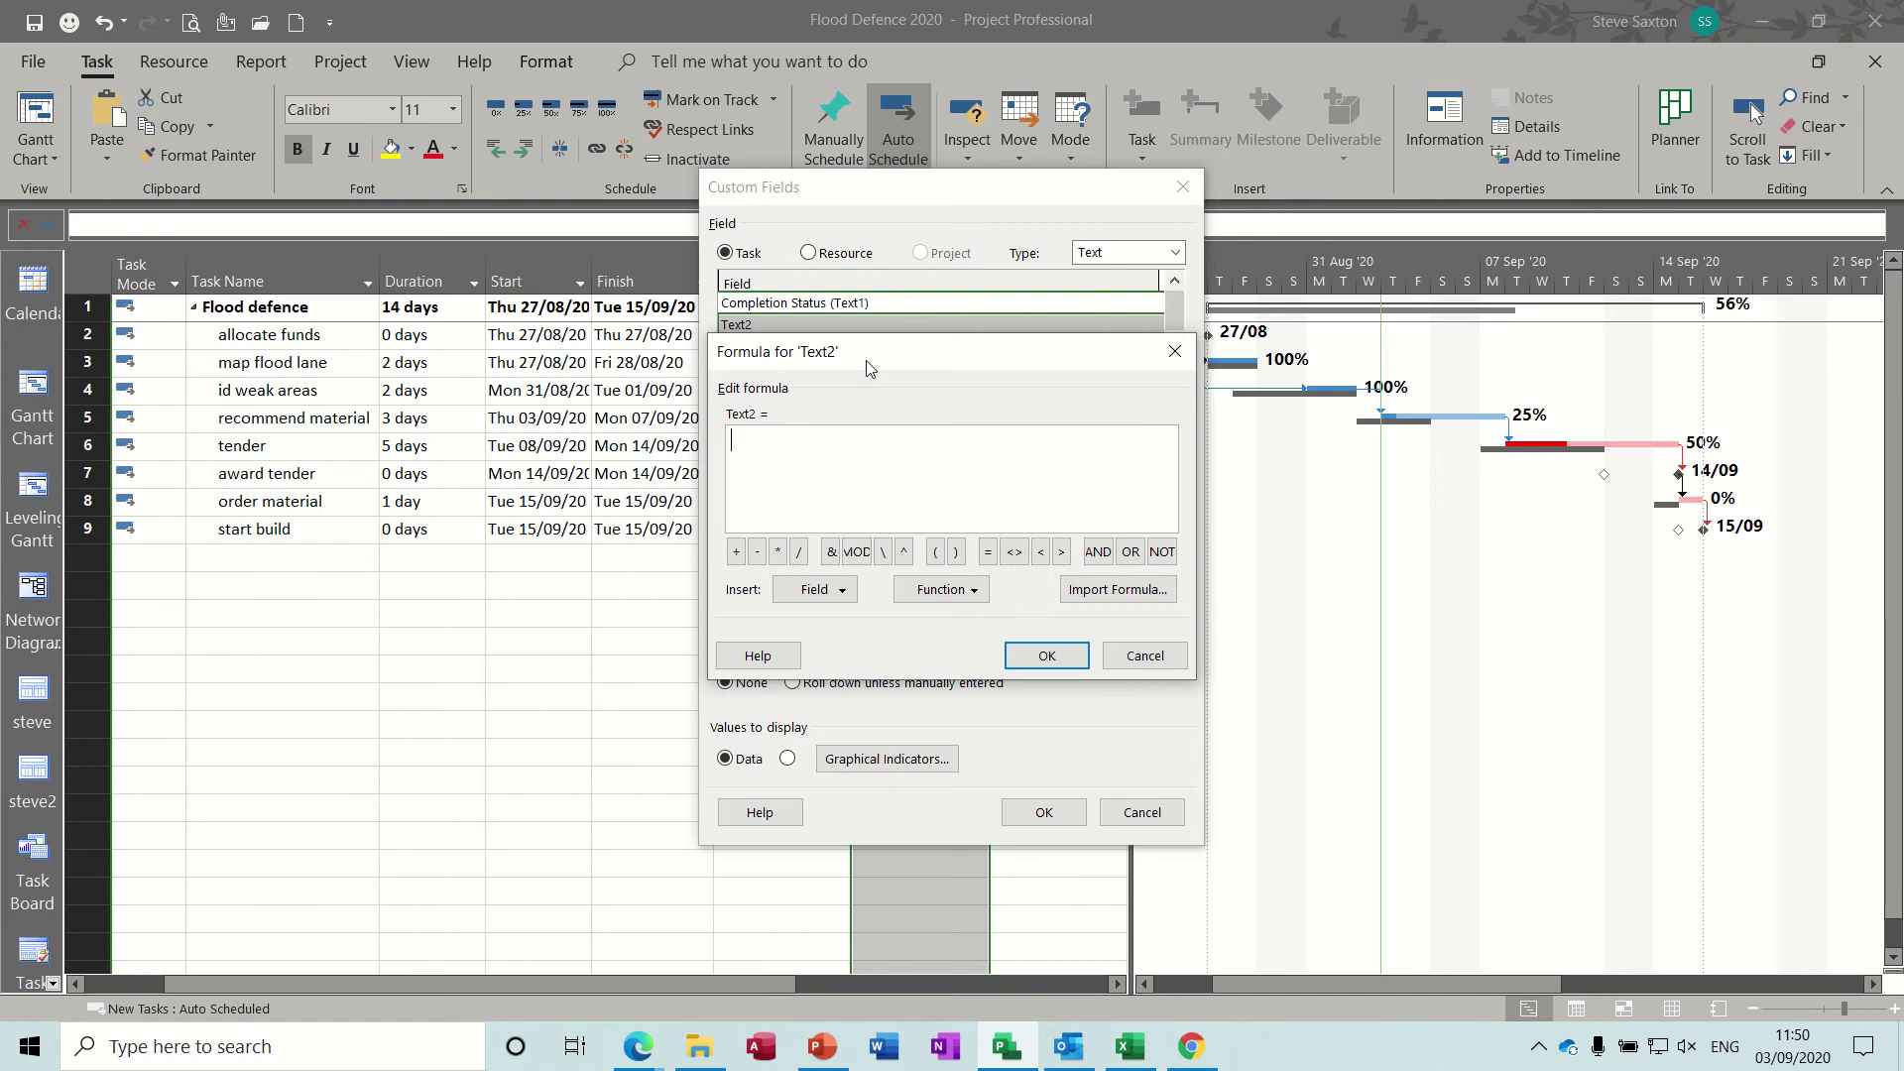
left_click_drag(866, 361, 943, 384)
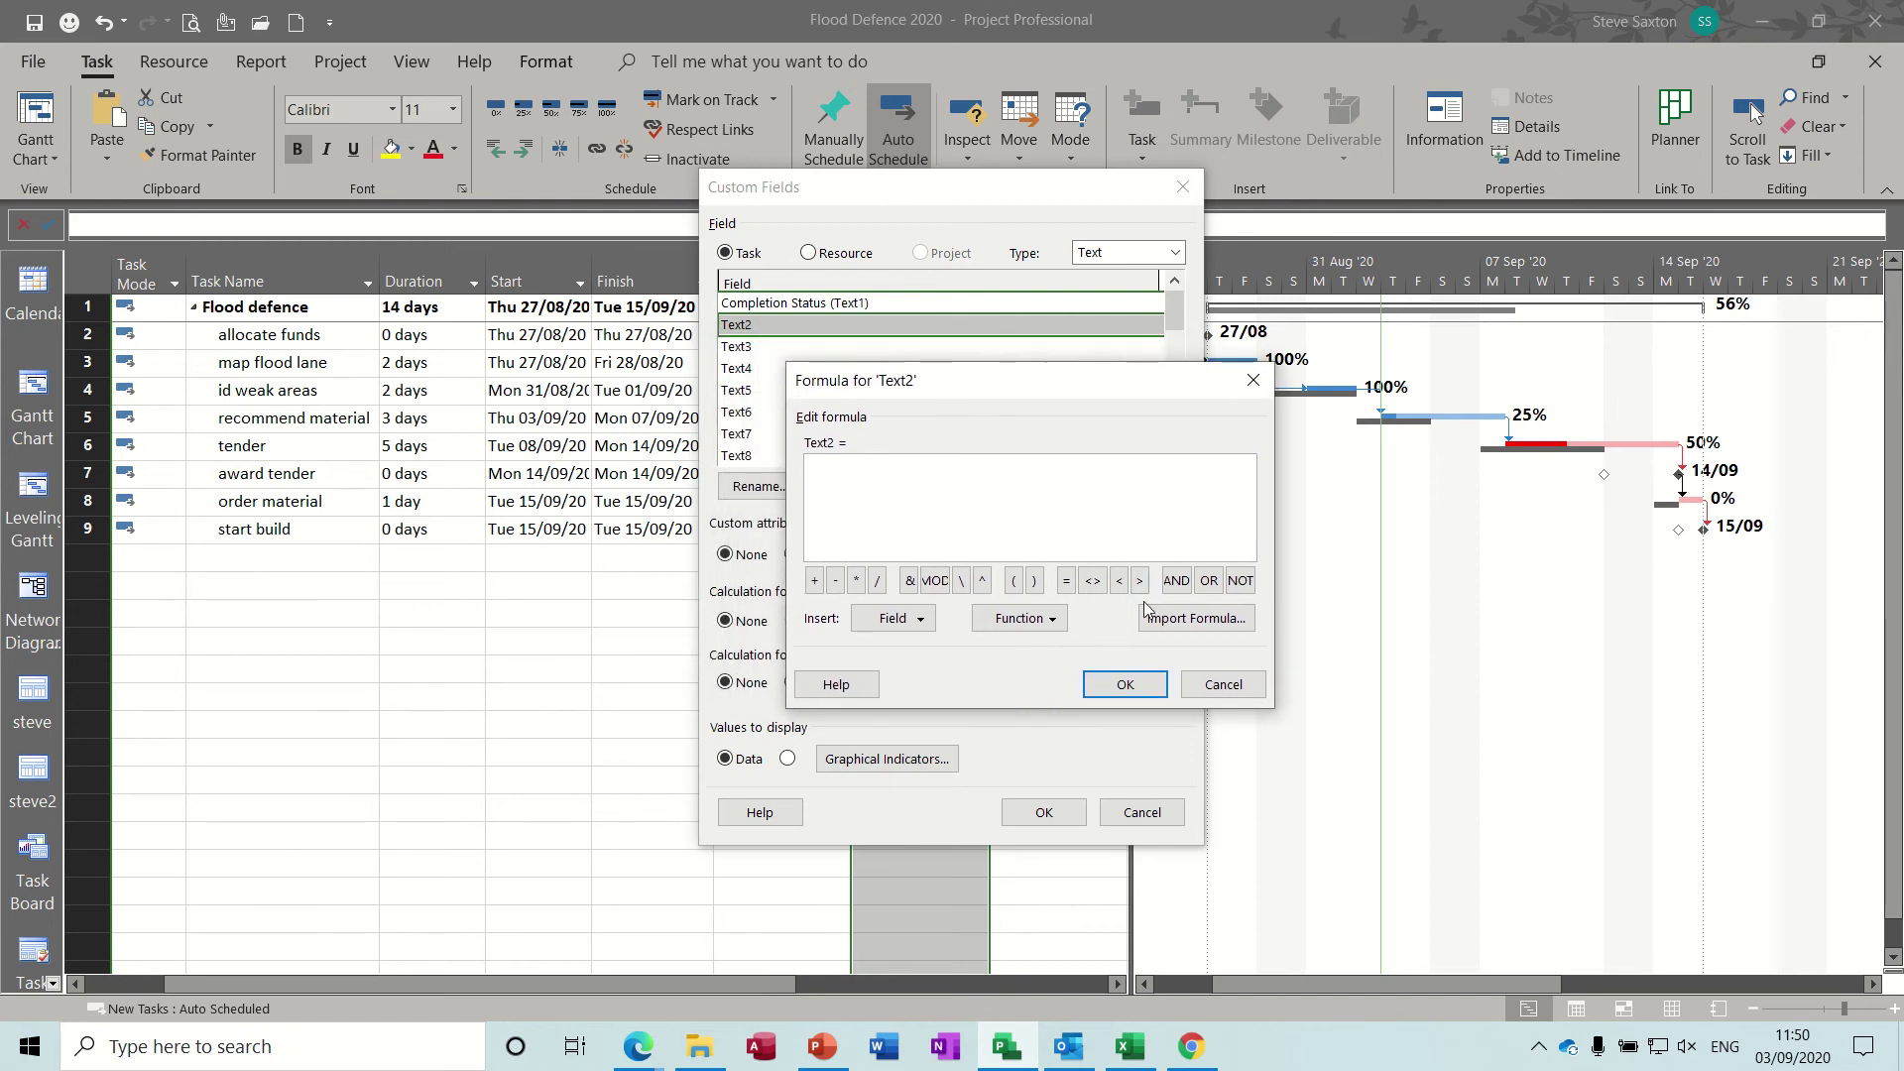
left_click(1212, 686)
left_click(1142, 808)
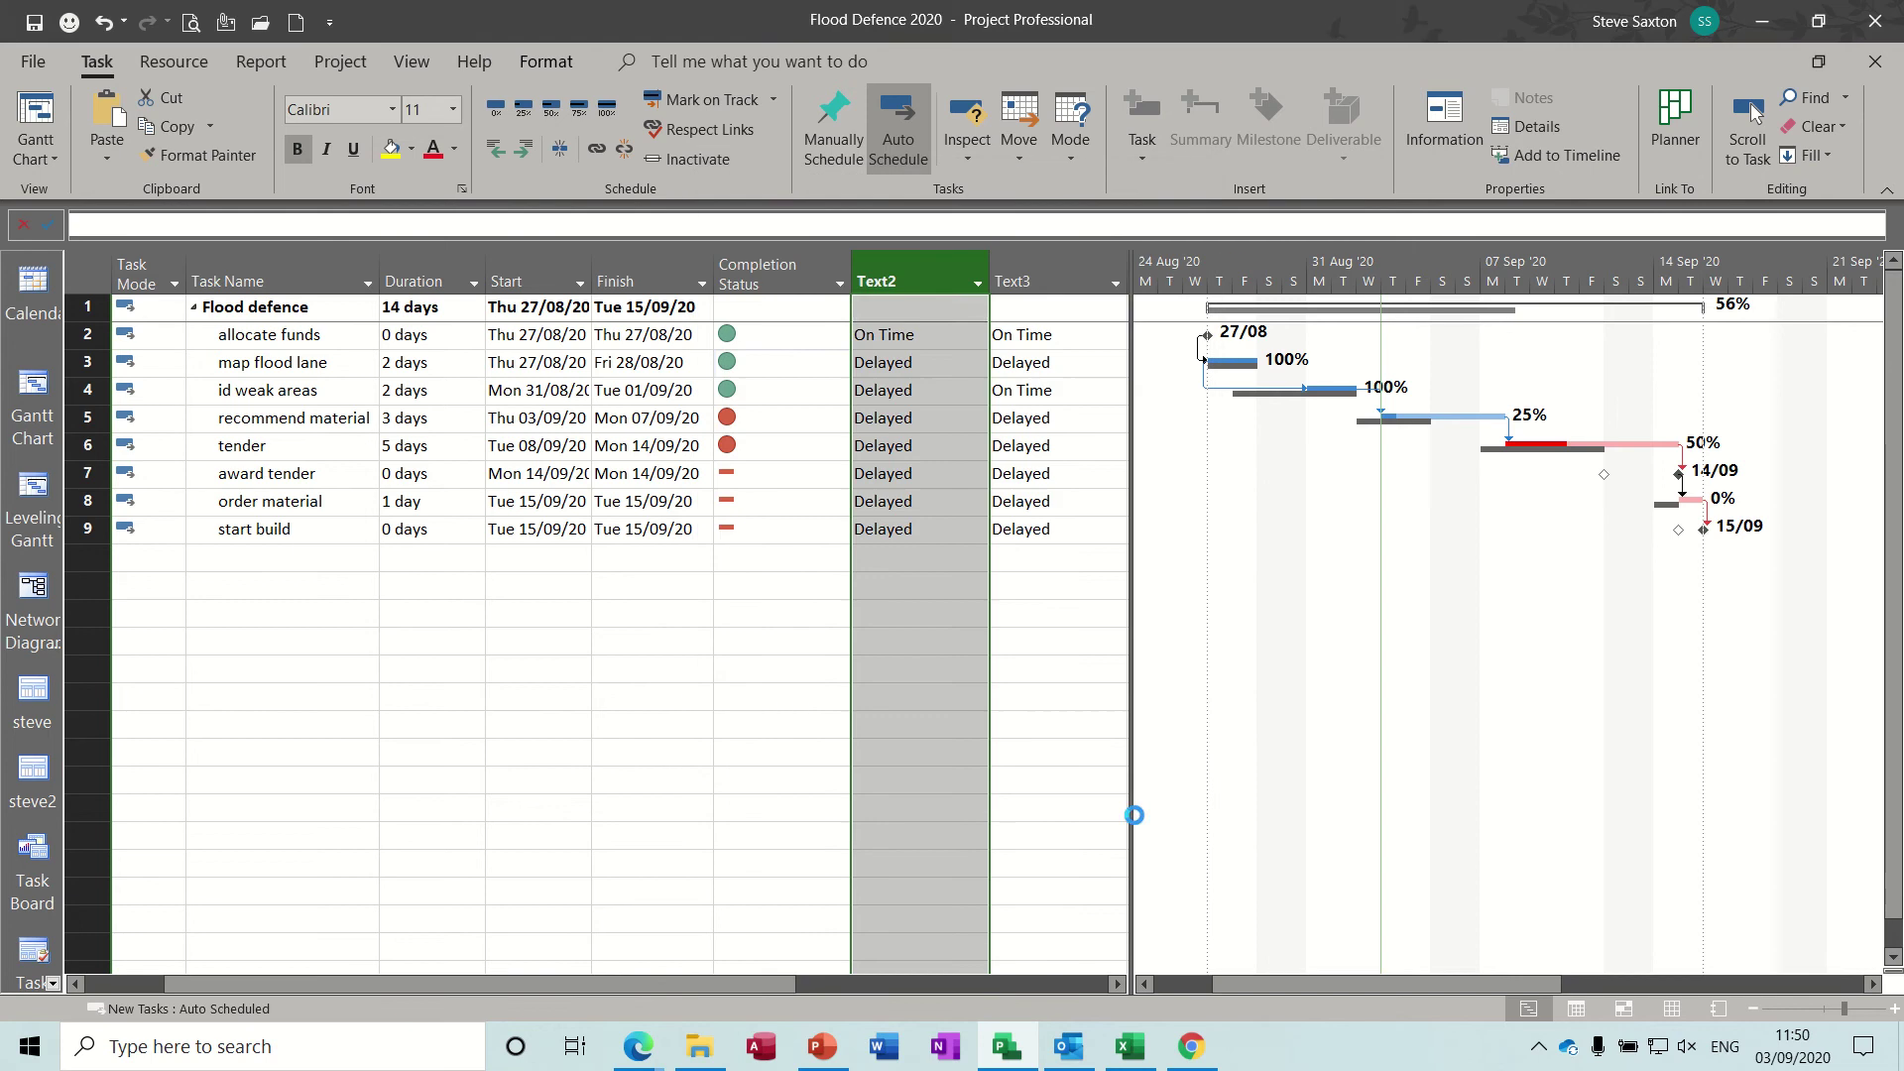
- Check when the project baseline was last saved in the Set Baseline settings, and leave them without setting a new baseline
left_click(340, 62)
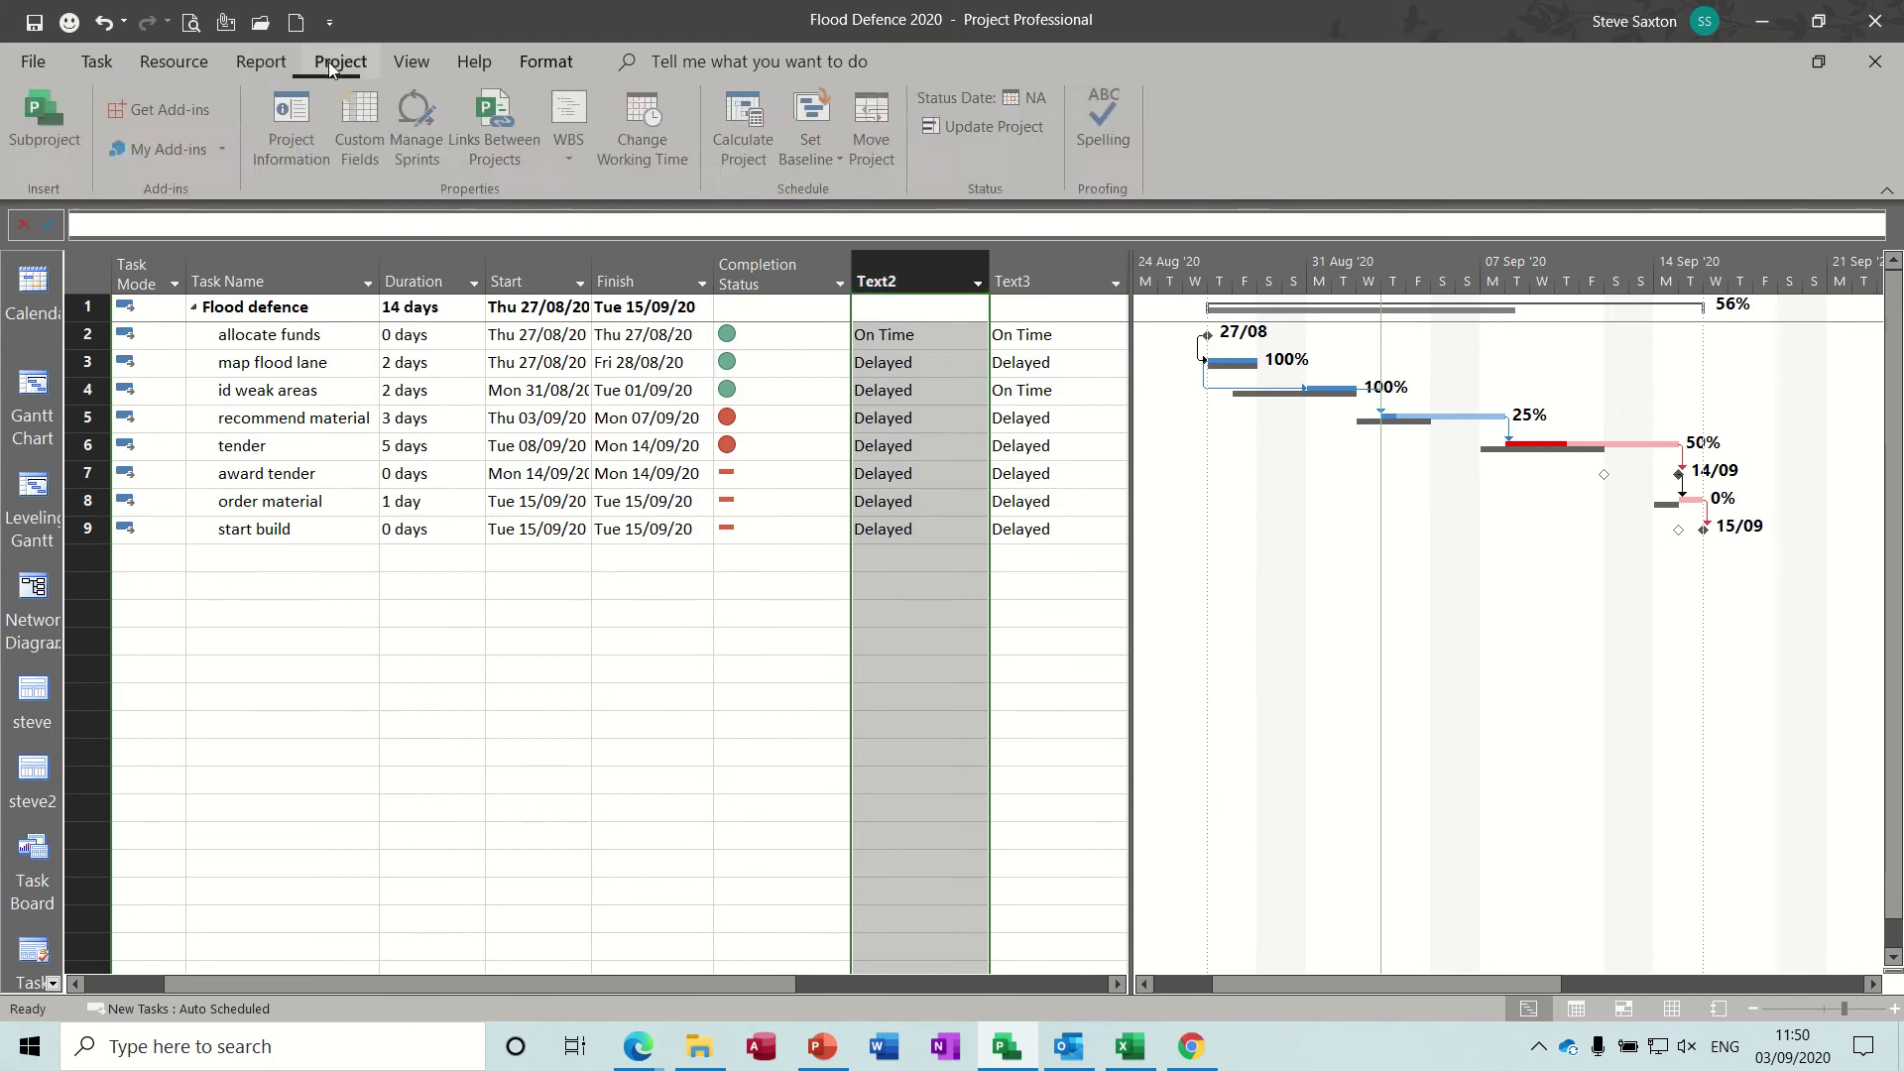
left_click(819, 163)
left_click(833, 193)
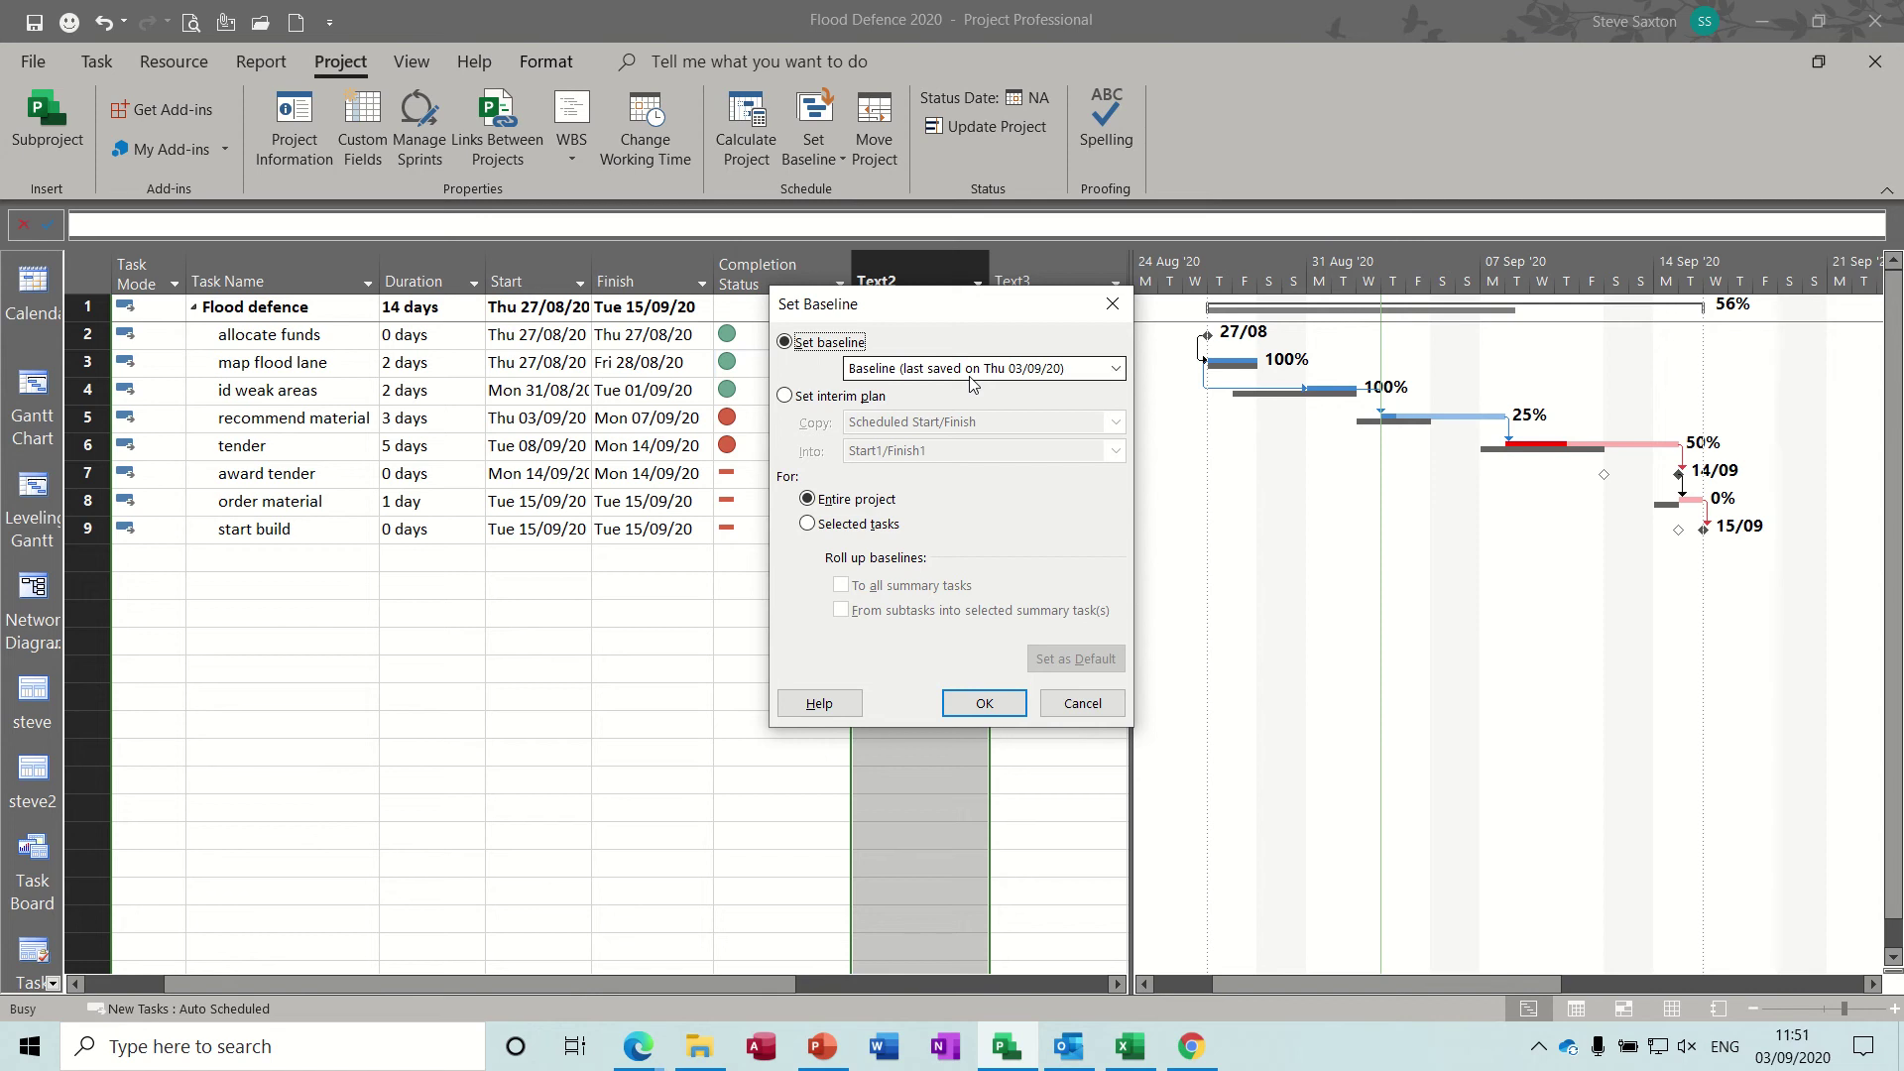
left_click(1081, 704)
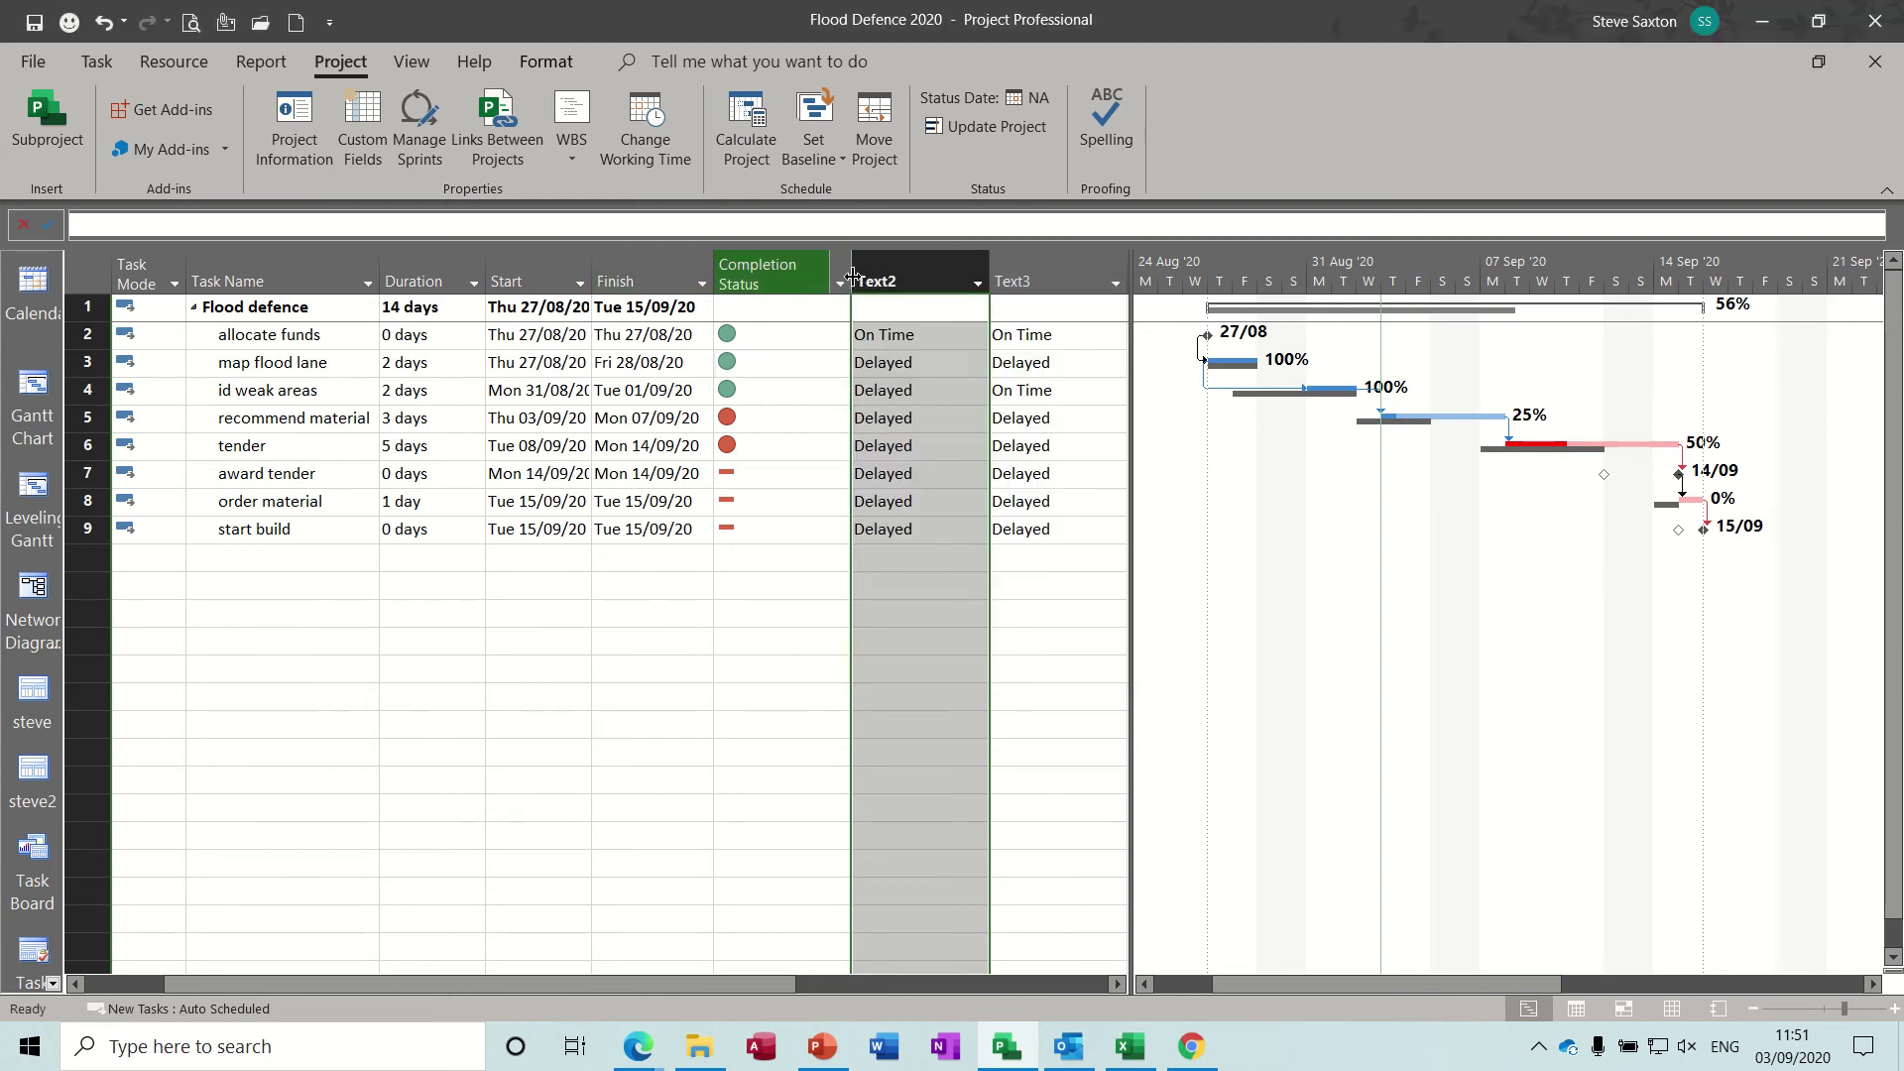
- Rename the Text2 custom field as Delayed Start
right_click(887, 280)
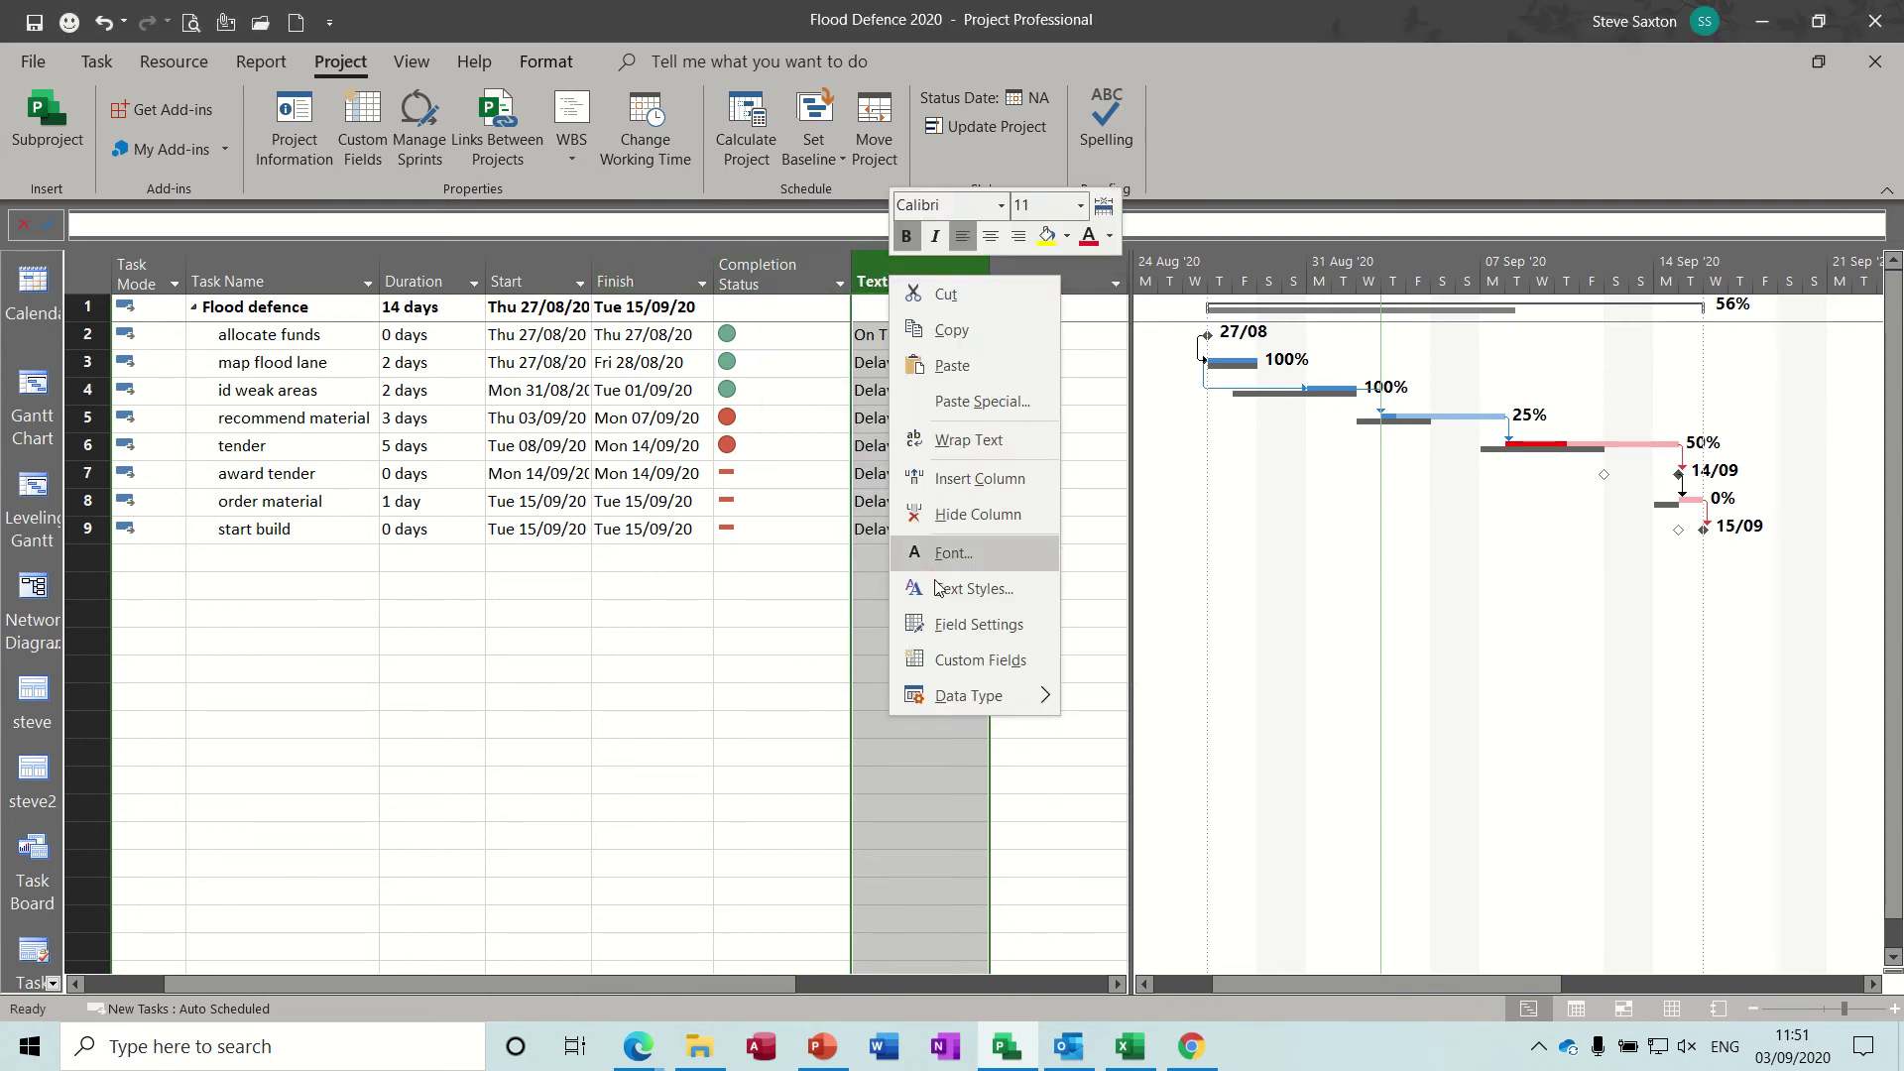
left_click(930, 662)
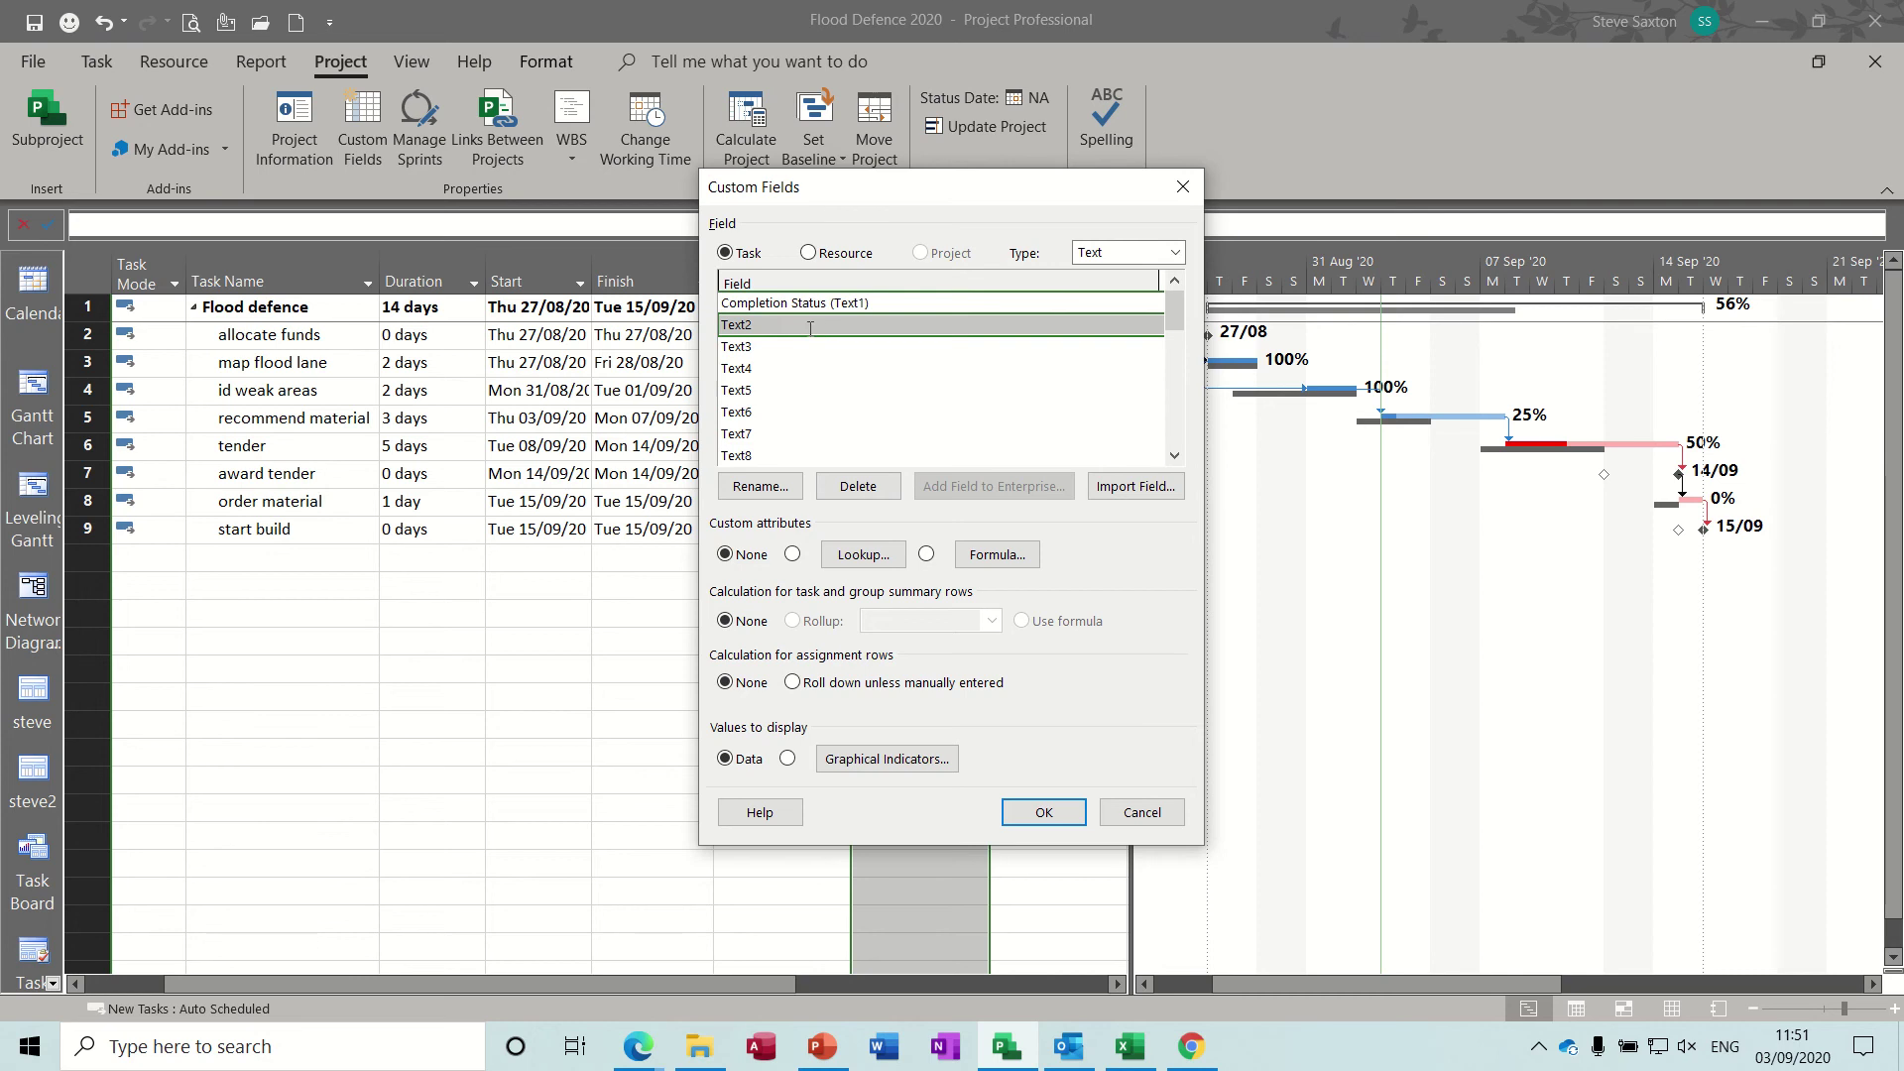
left_click(761, 487)
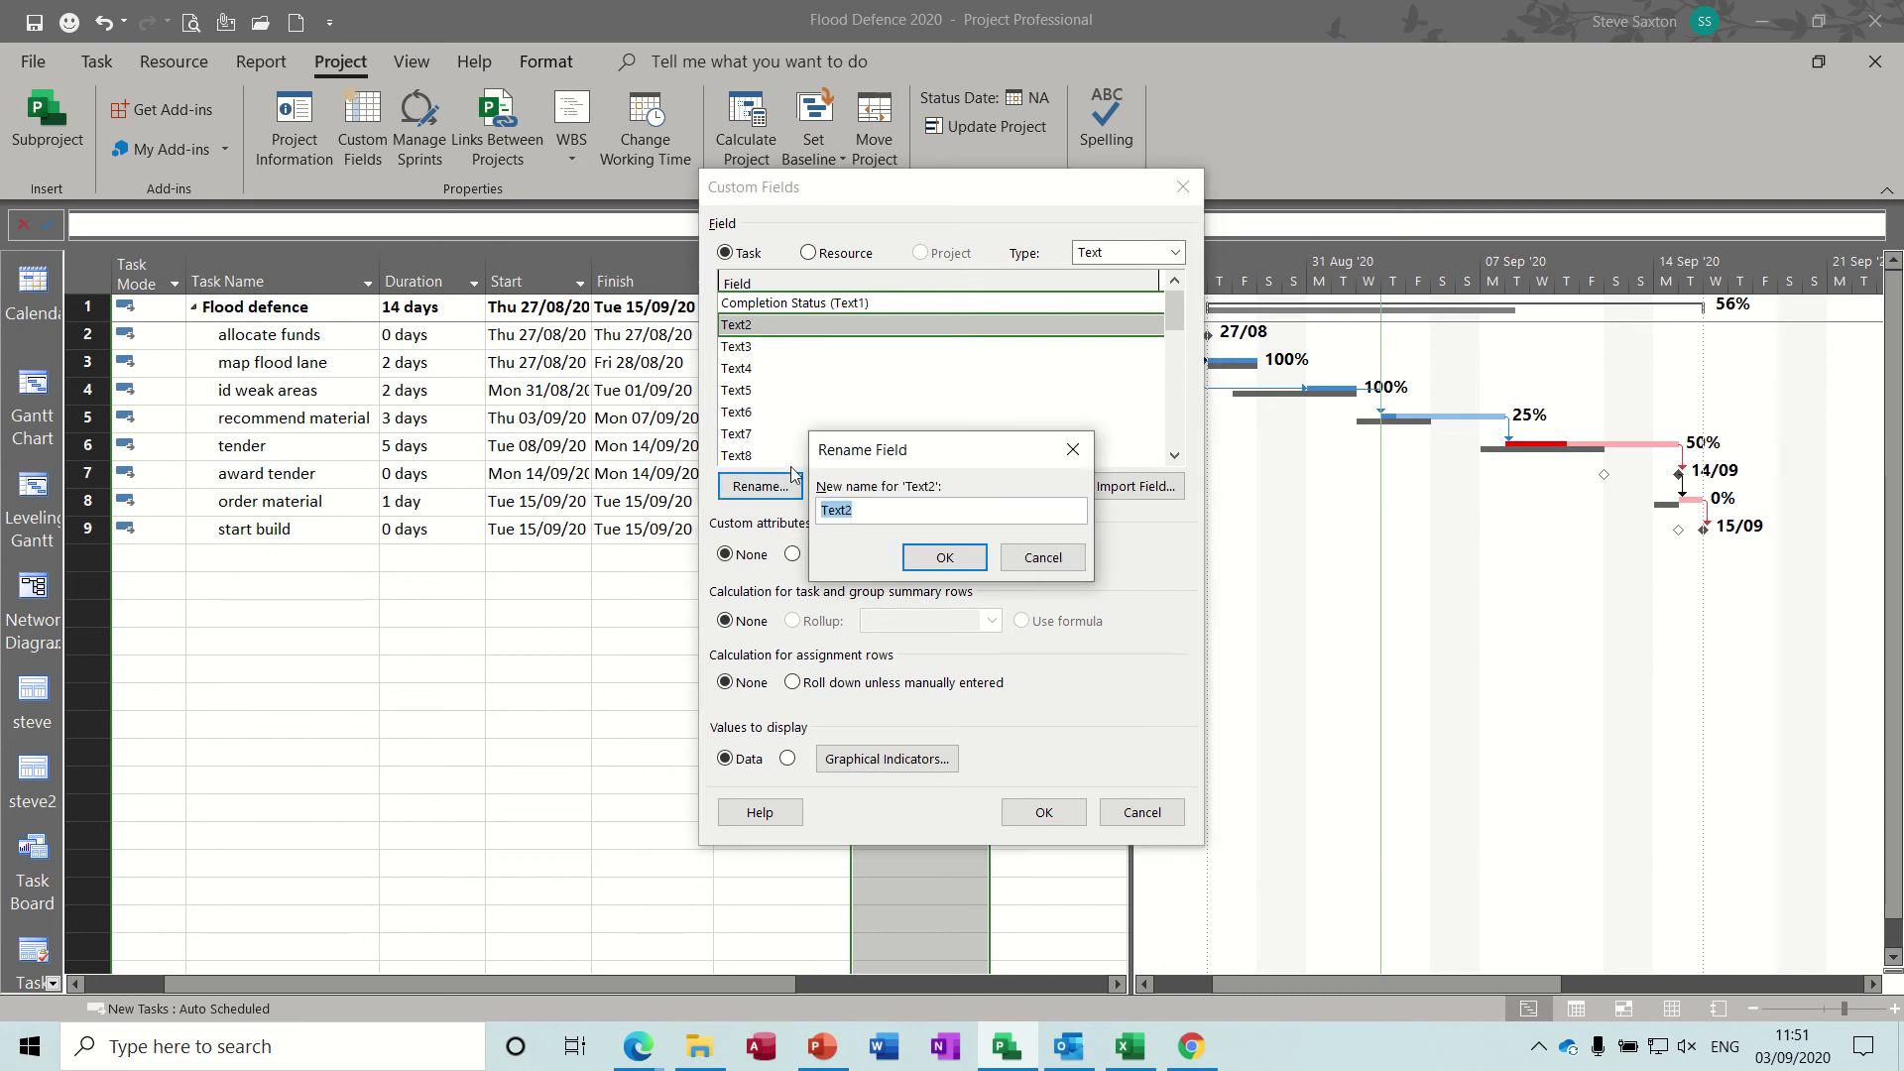
type("Delayed Start")
left_click(944, 557)
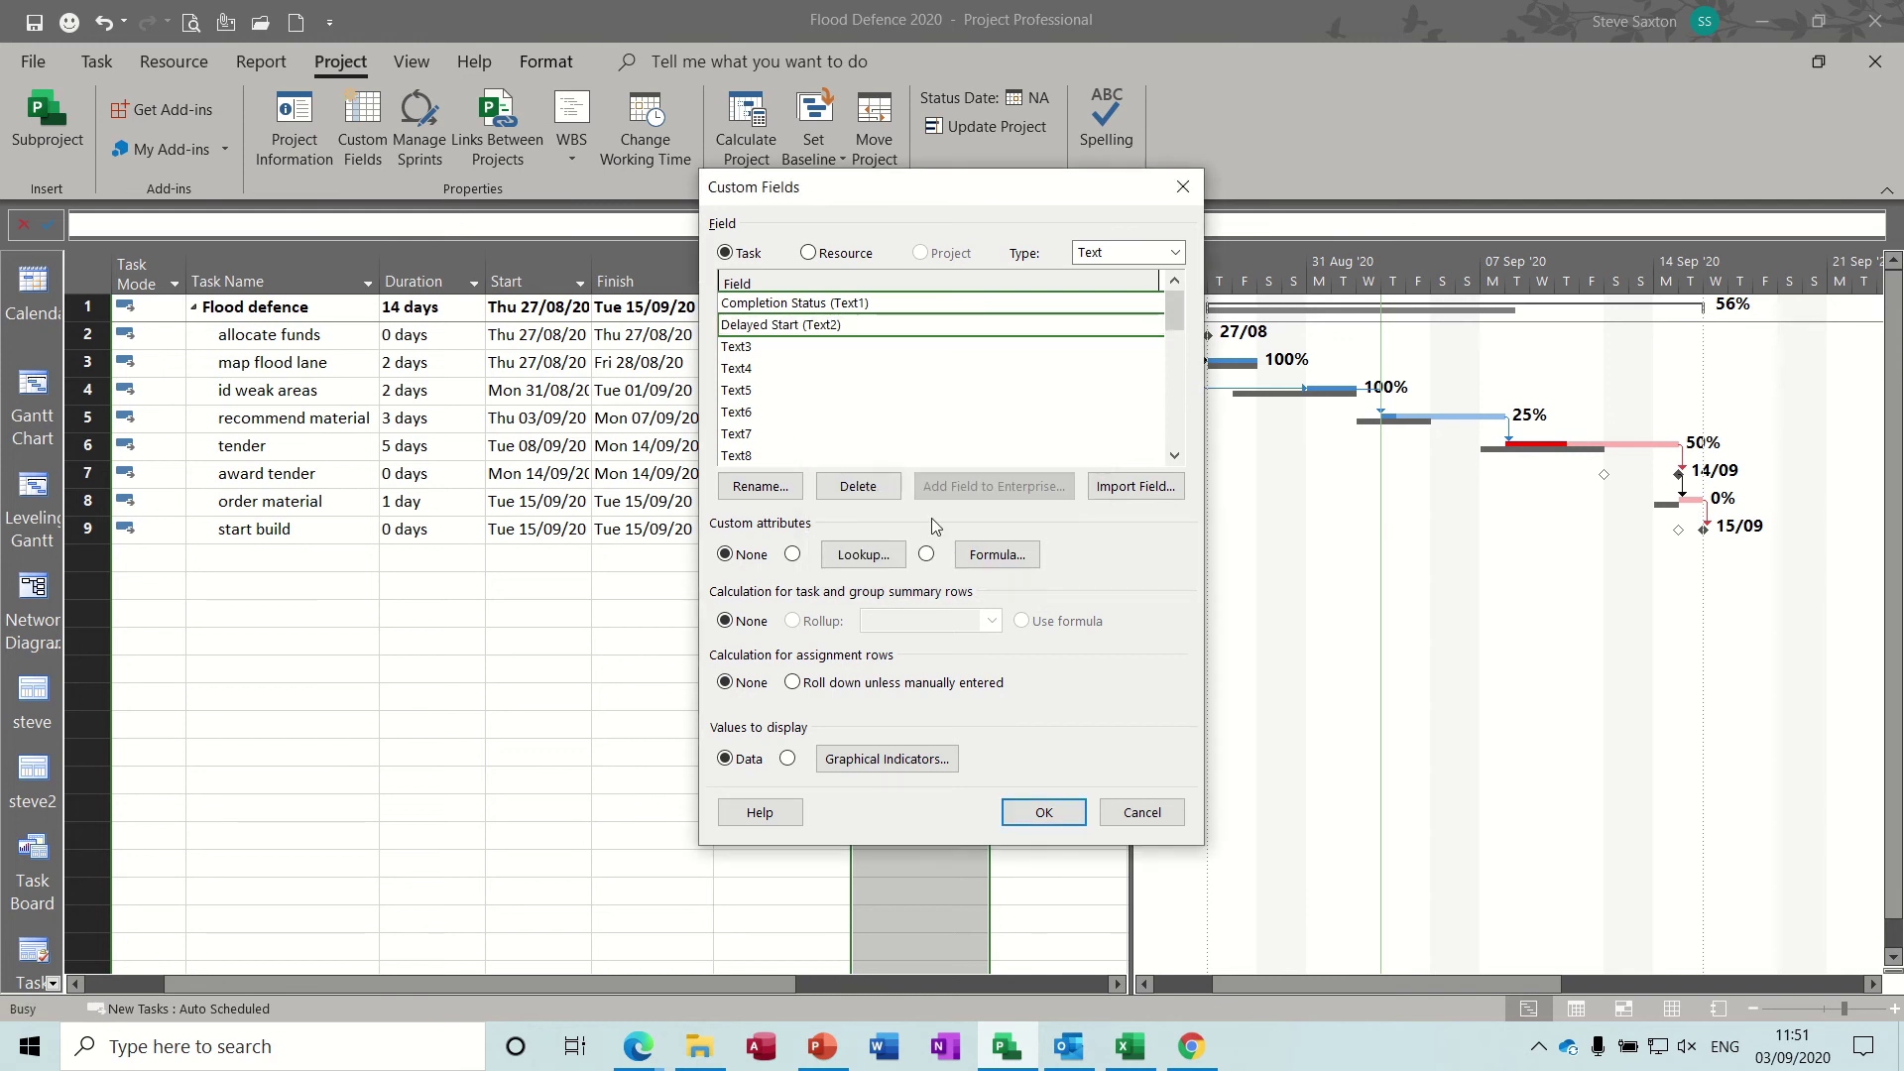
- Start a formula for the Delayed Start field with the IIf function and clear its placeholder arguments
left_click(994, 554)
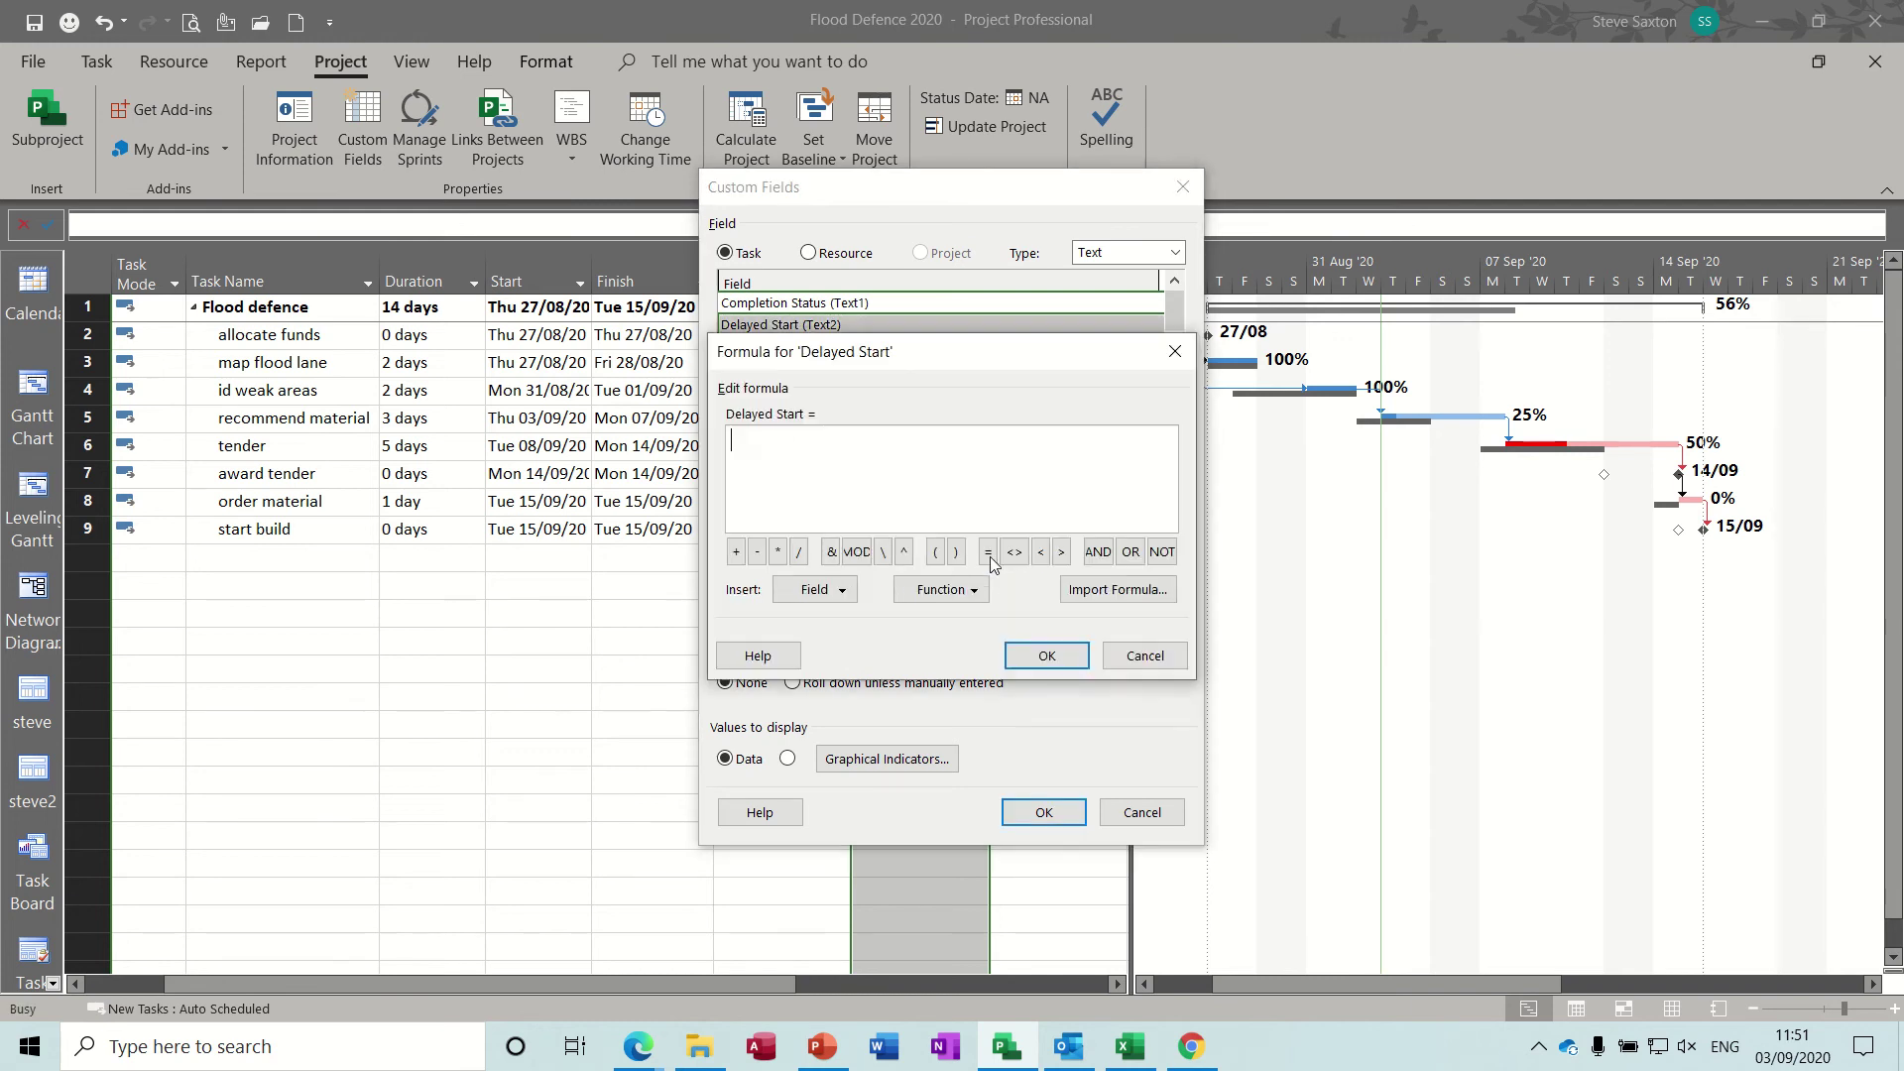
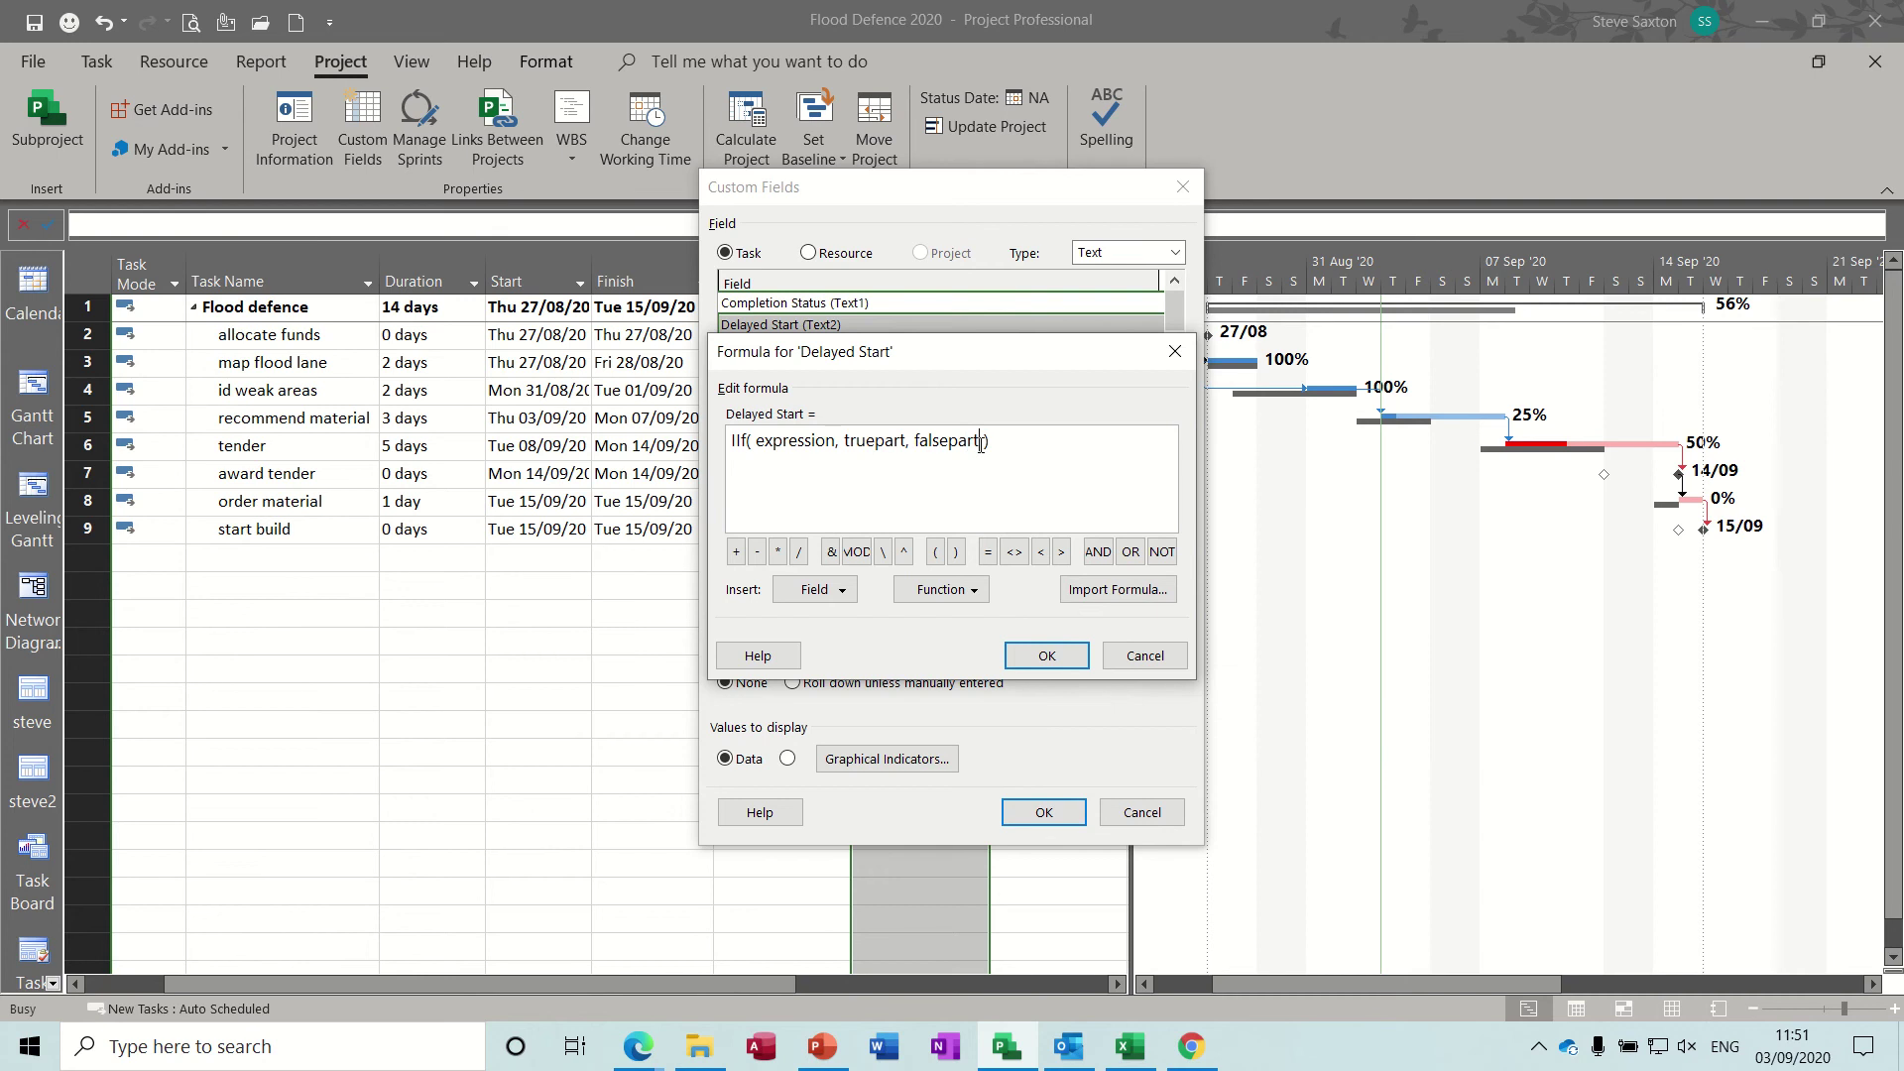
left_click_drag(980, 442, 758, 452)
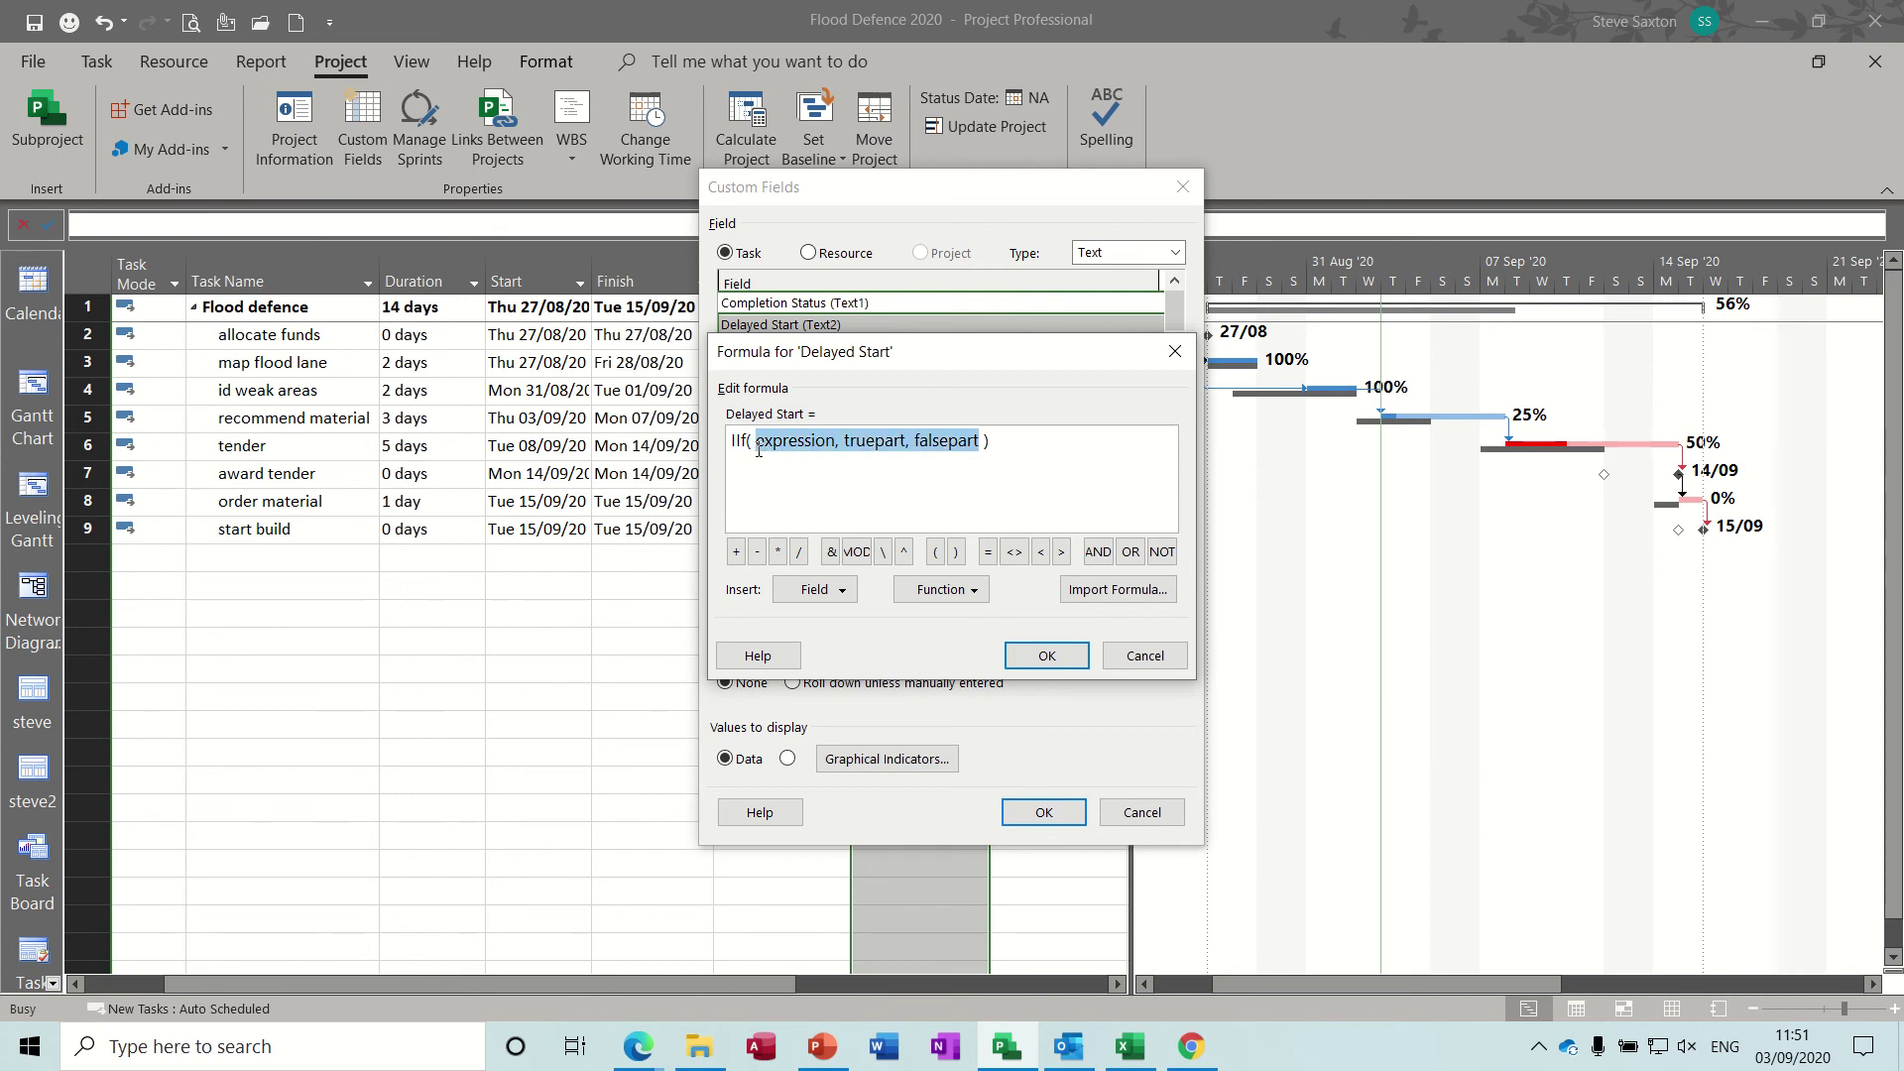
key("Delete")
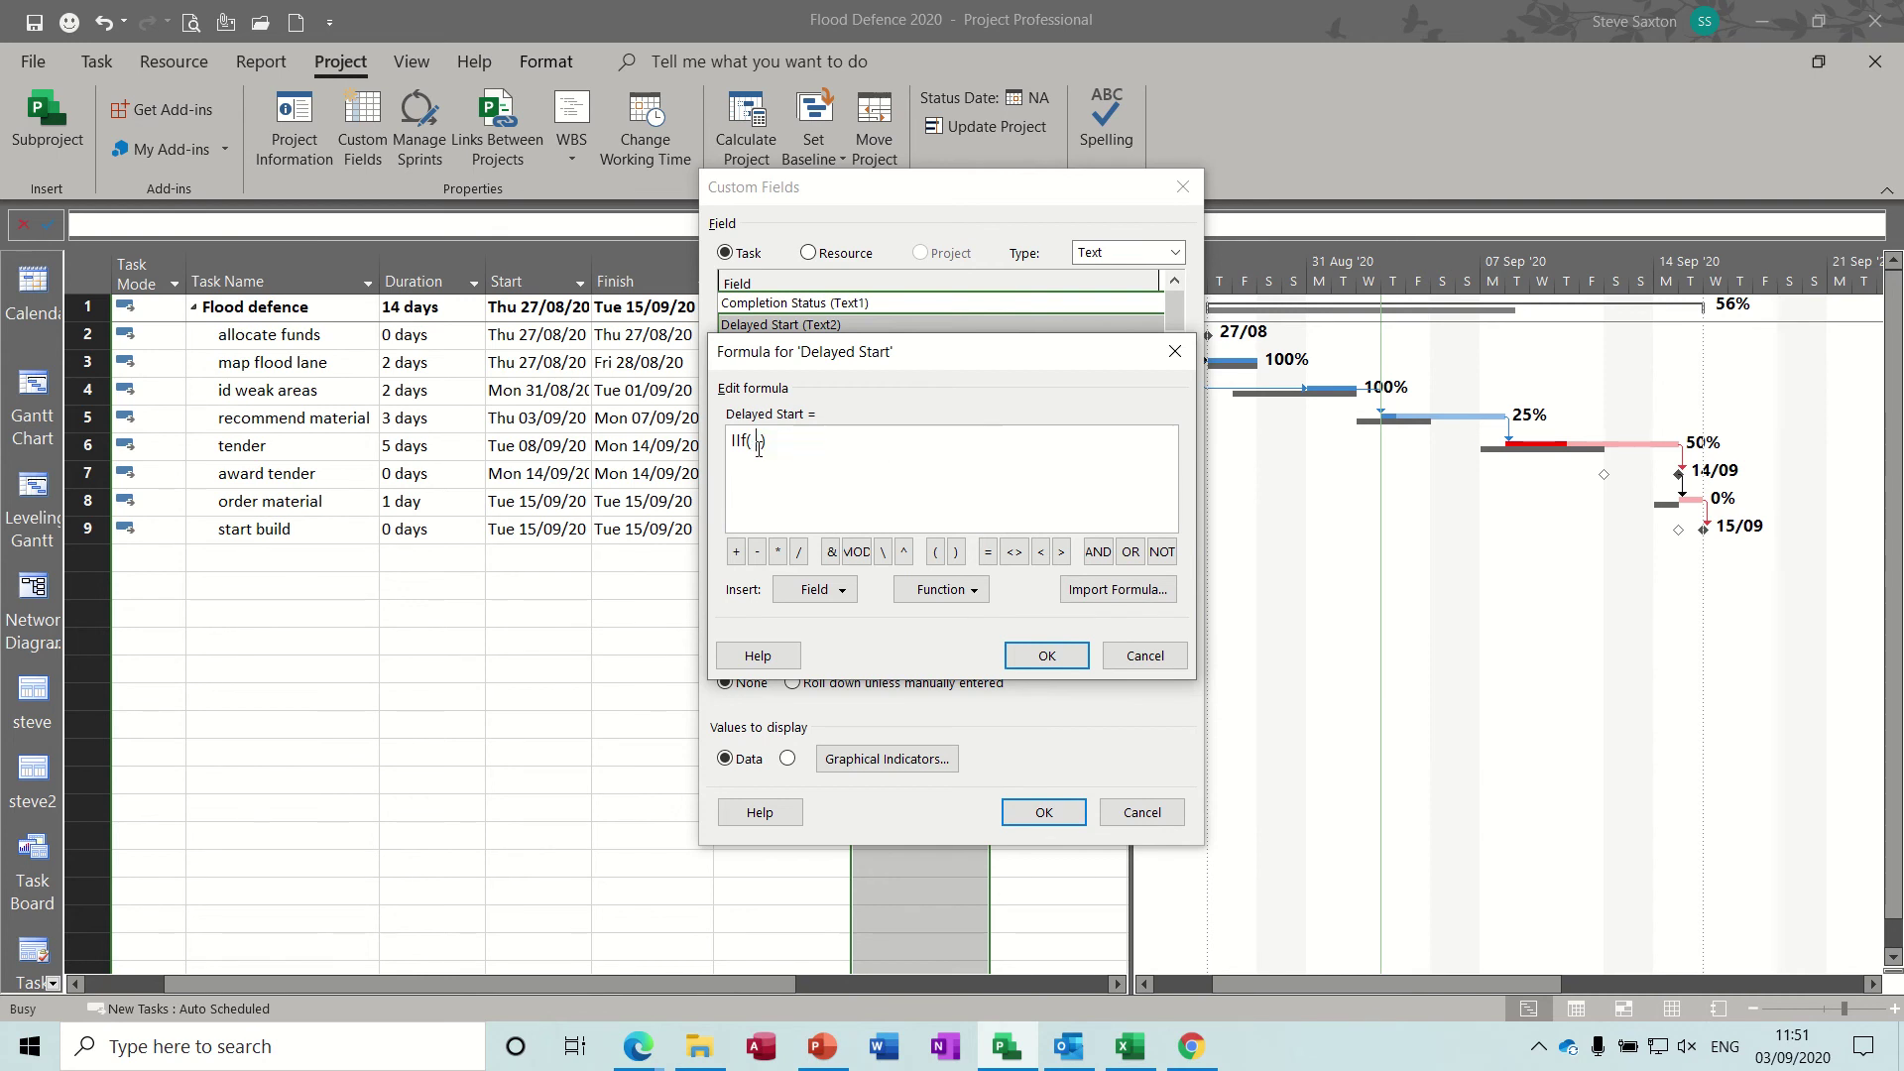
- Set the condition of the Delayed Start IIf formula to [Actual Start] > [Baseline Start]
left_click(839, 594)
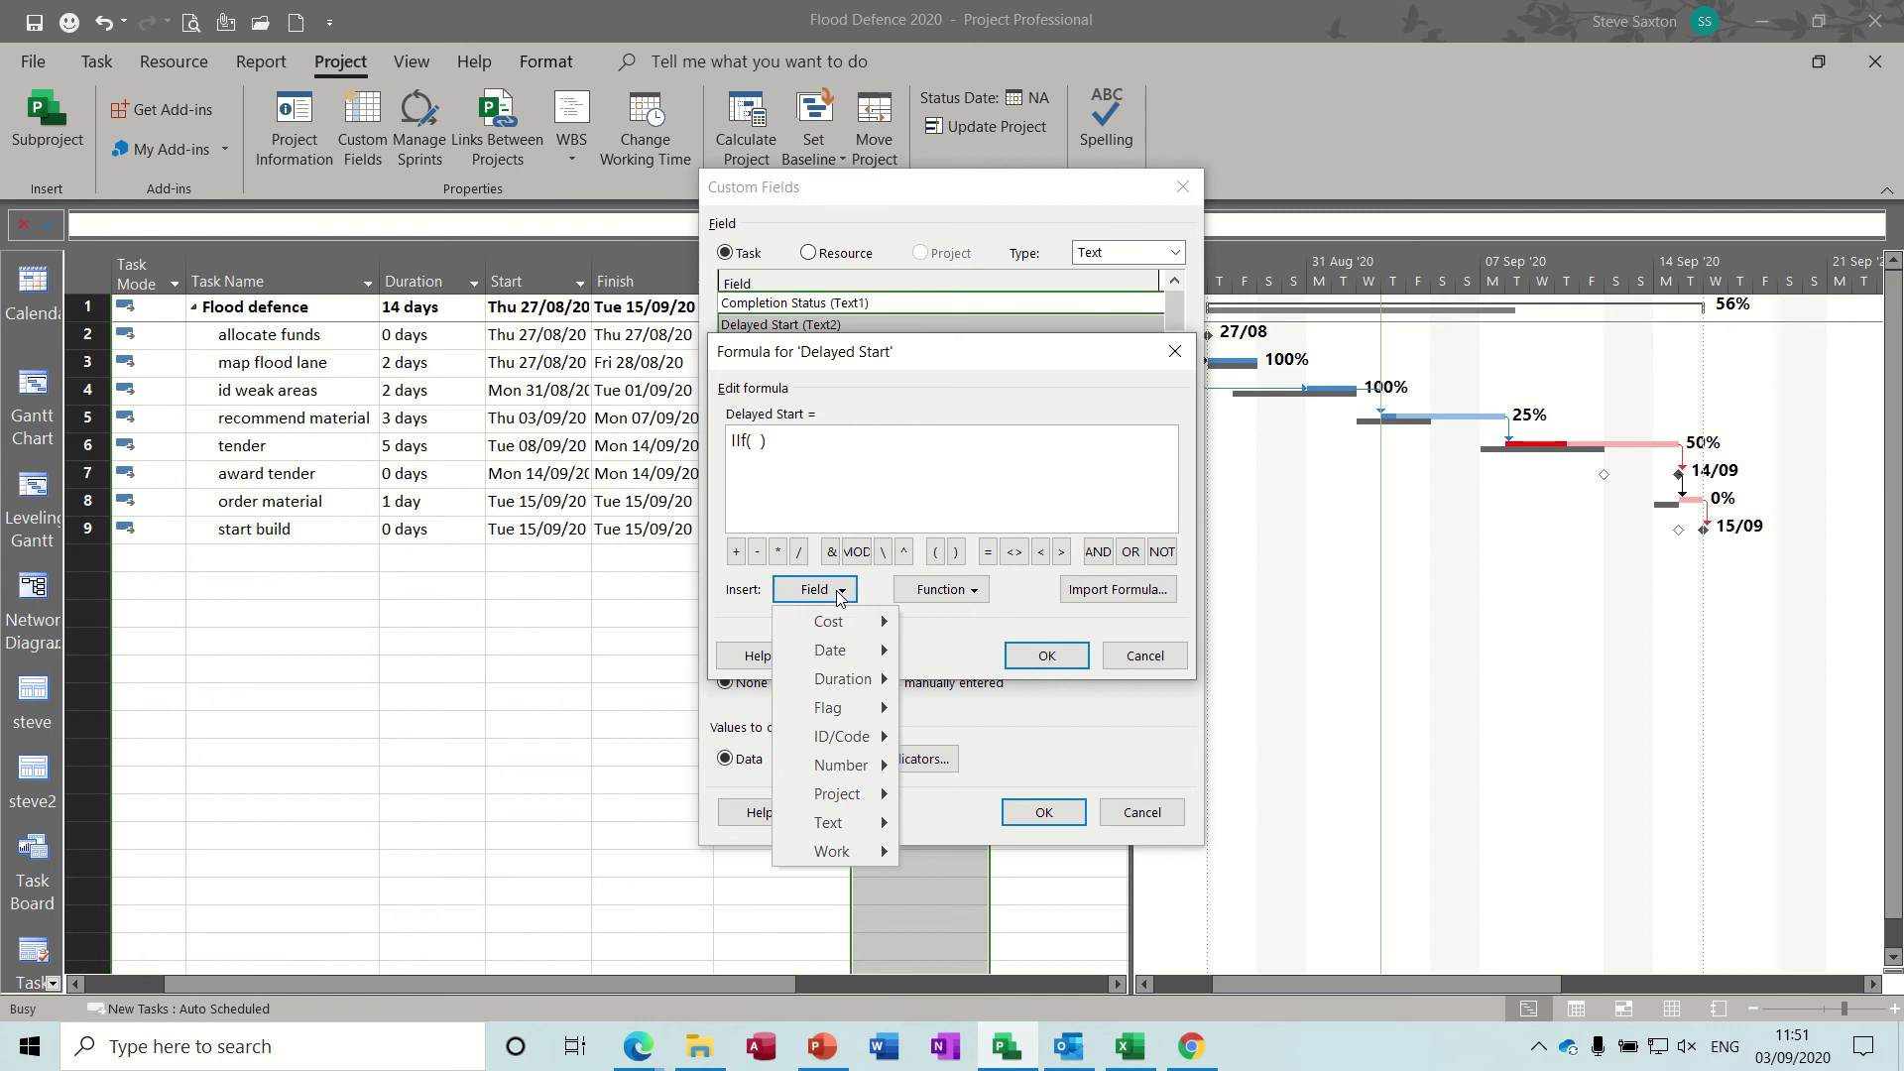
mouse_move(859, 659)
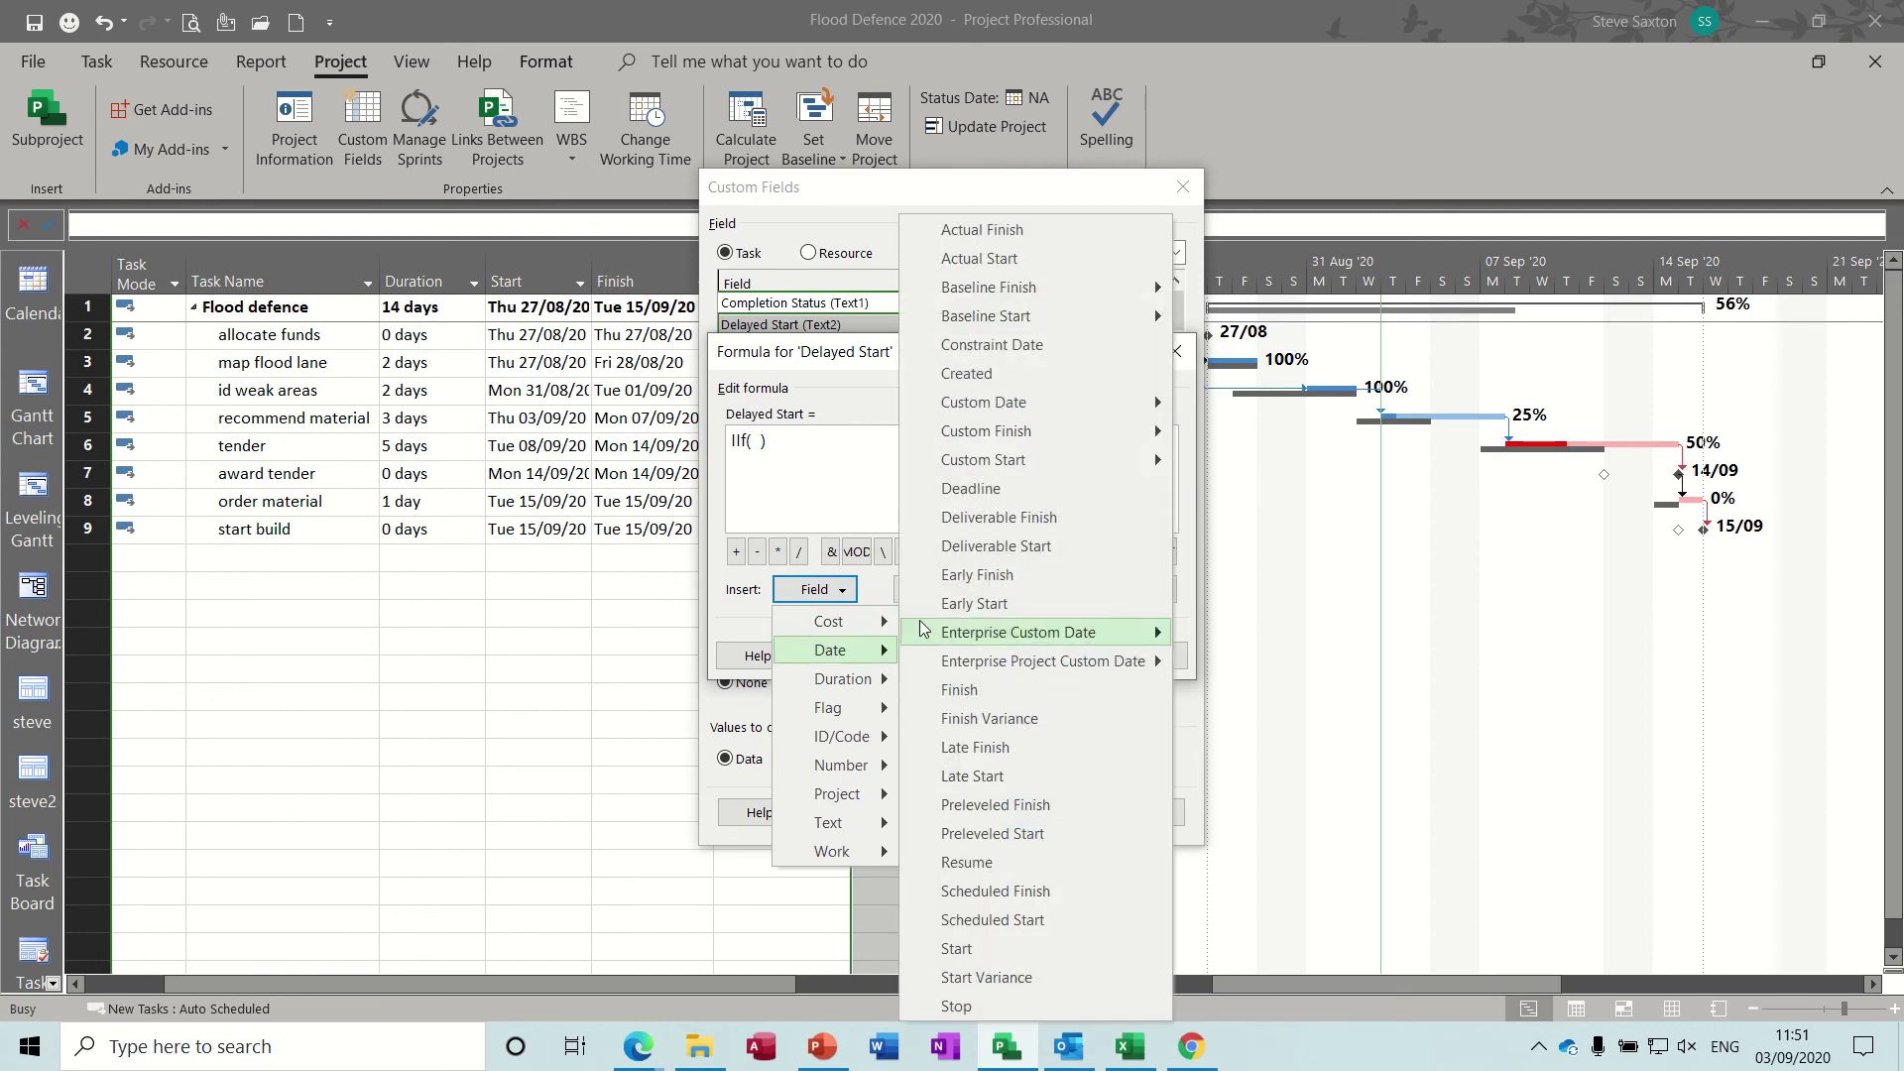
left_click(1022, 258)
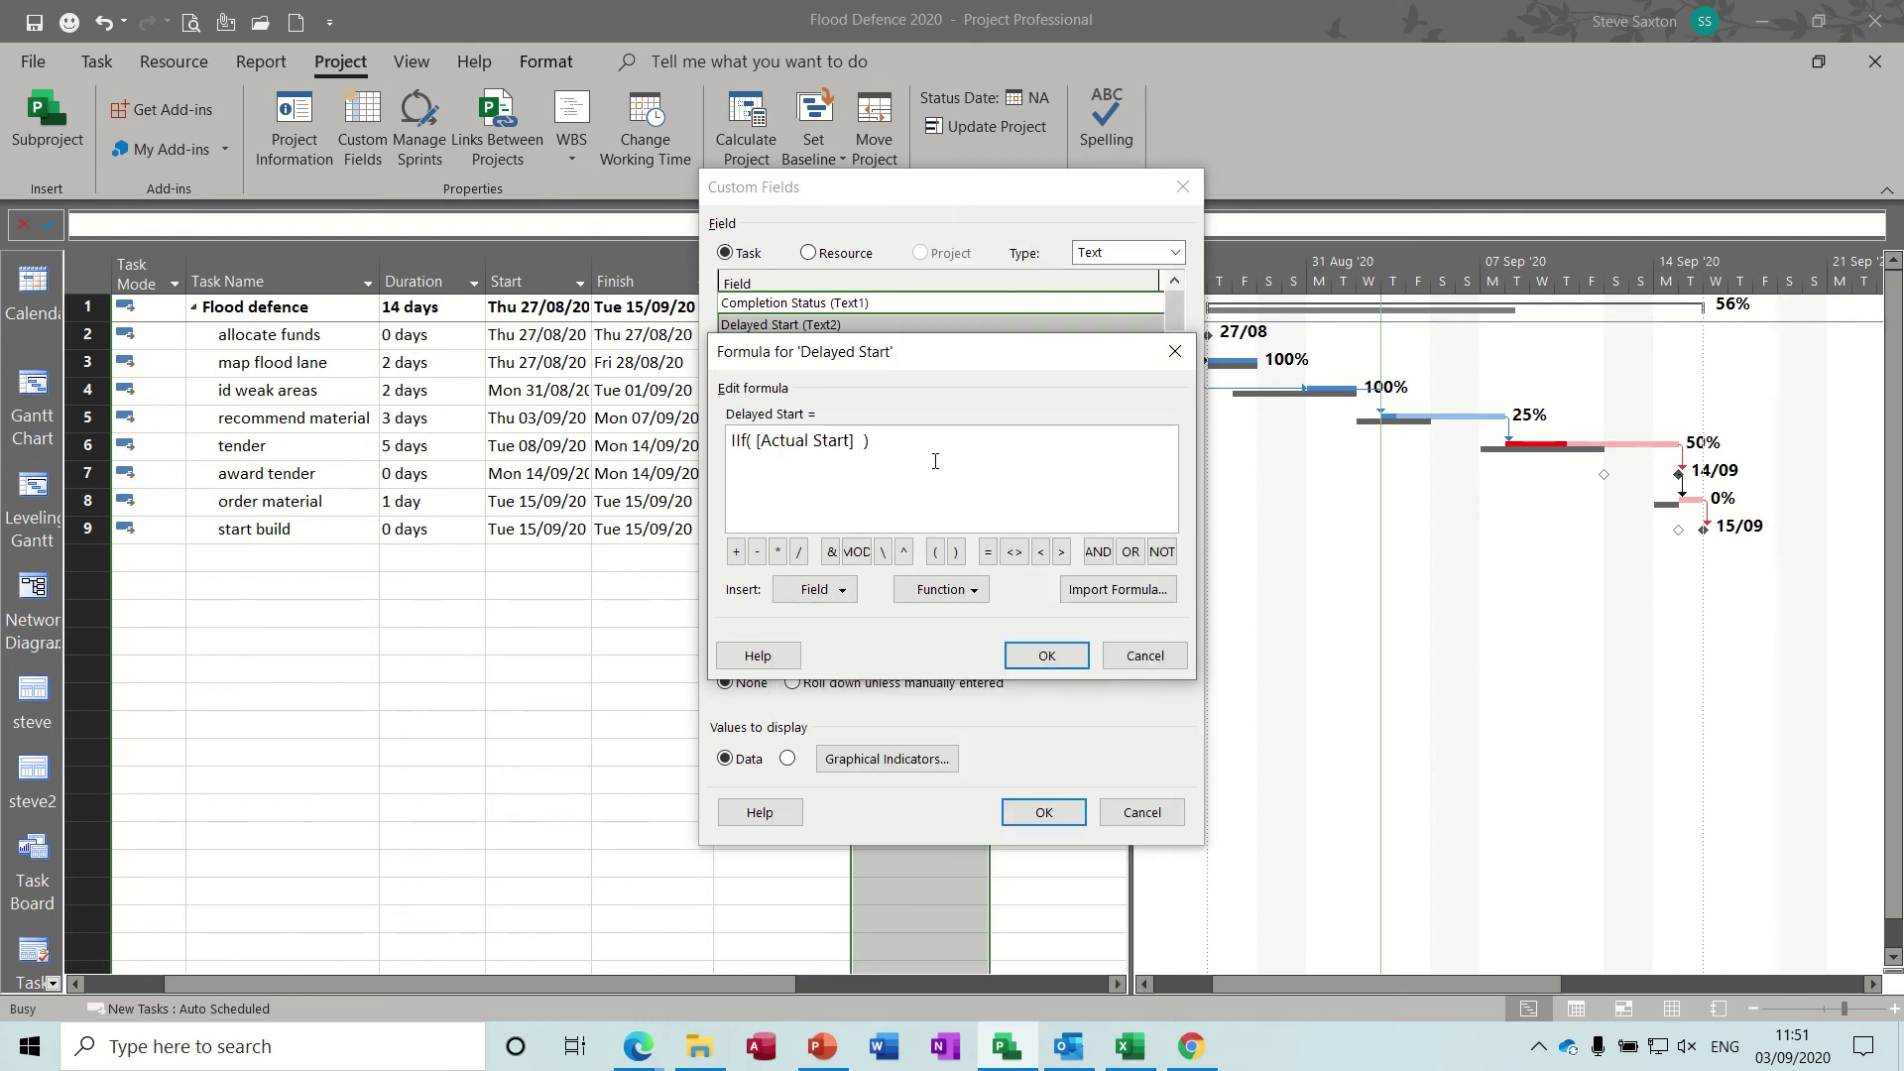
type(">")
left_click(839, 592)
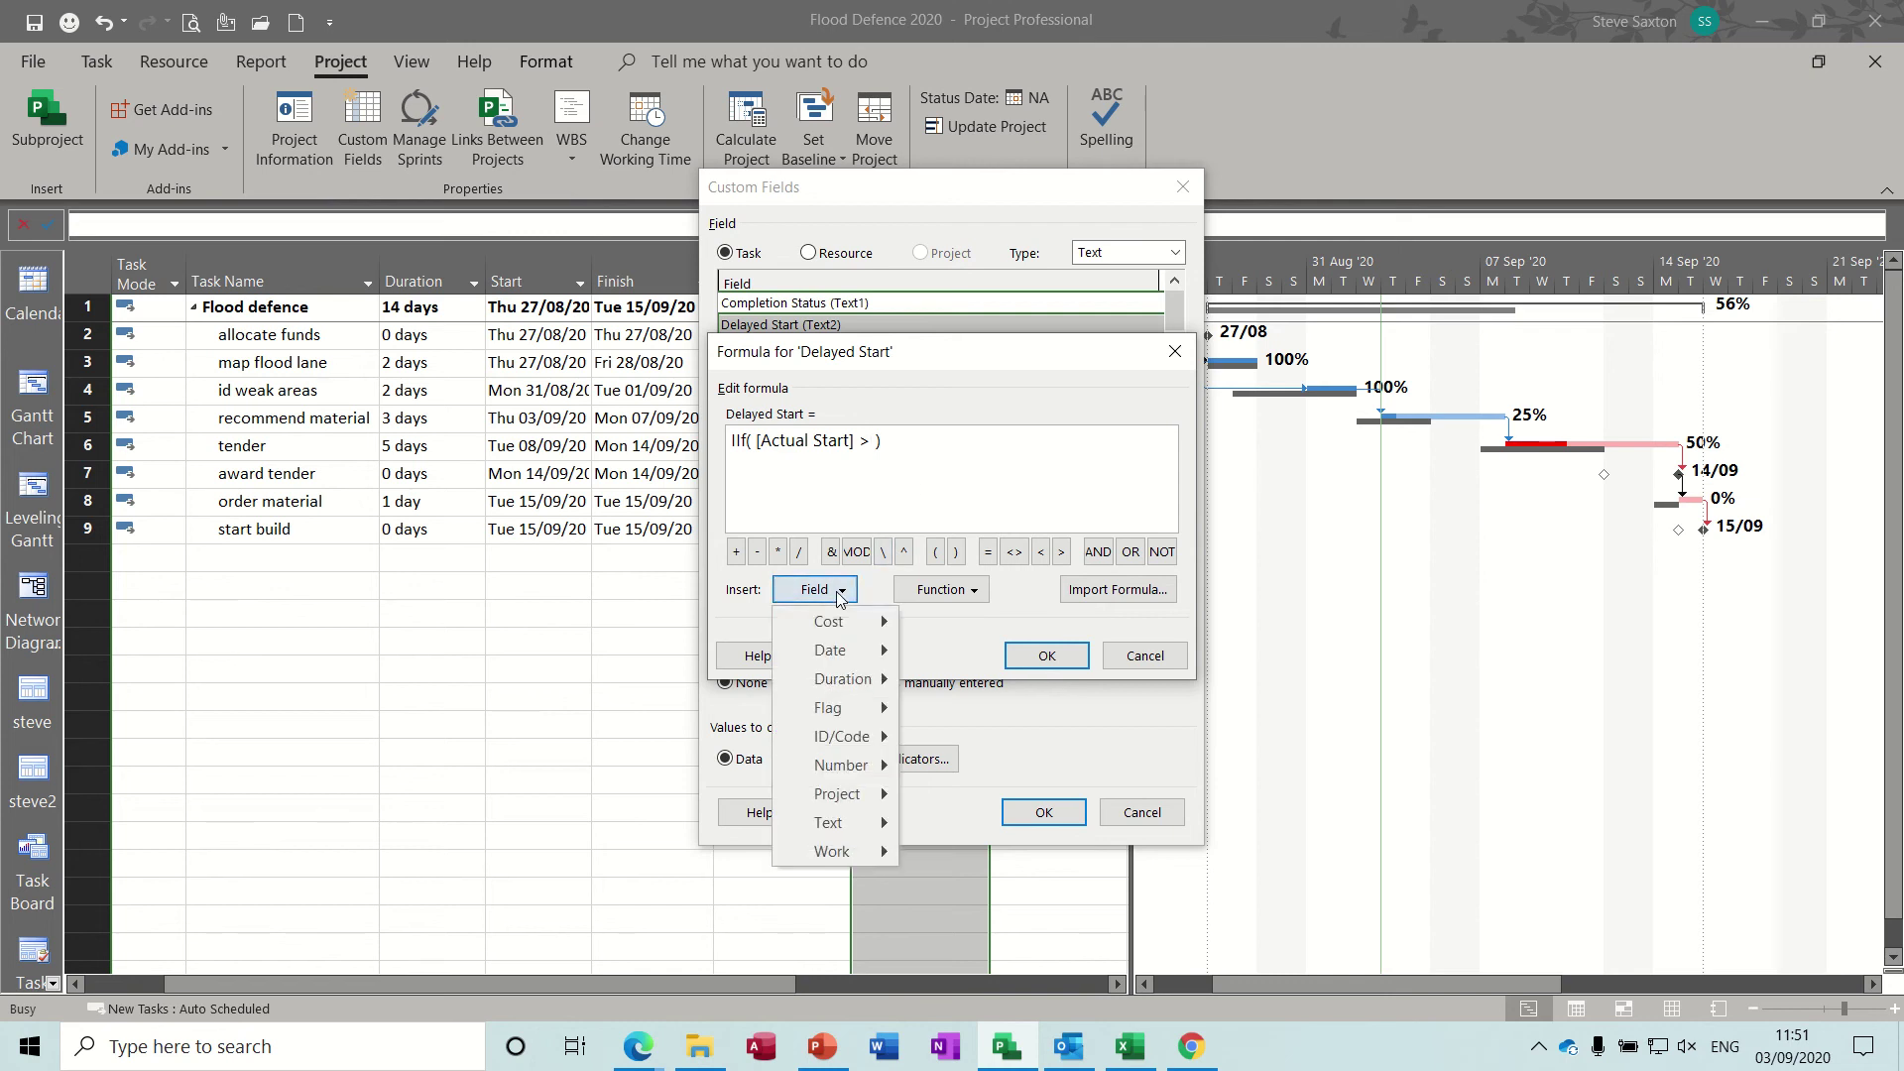
mouse_move(892, 652)
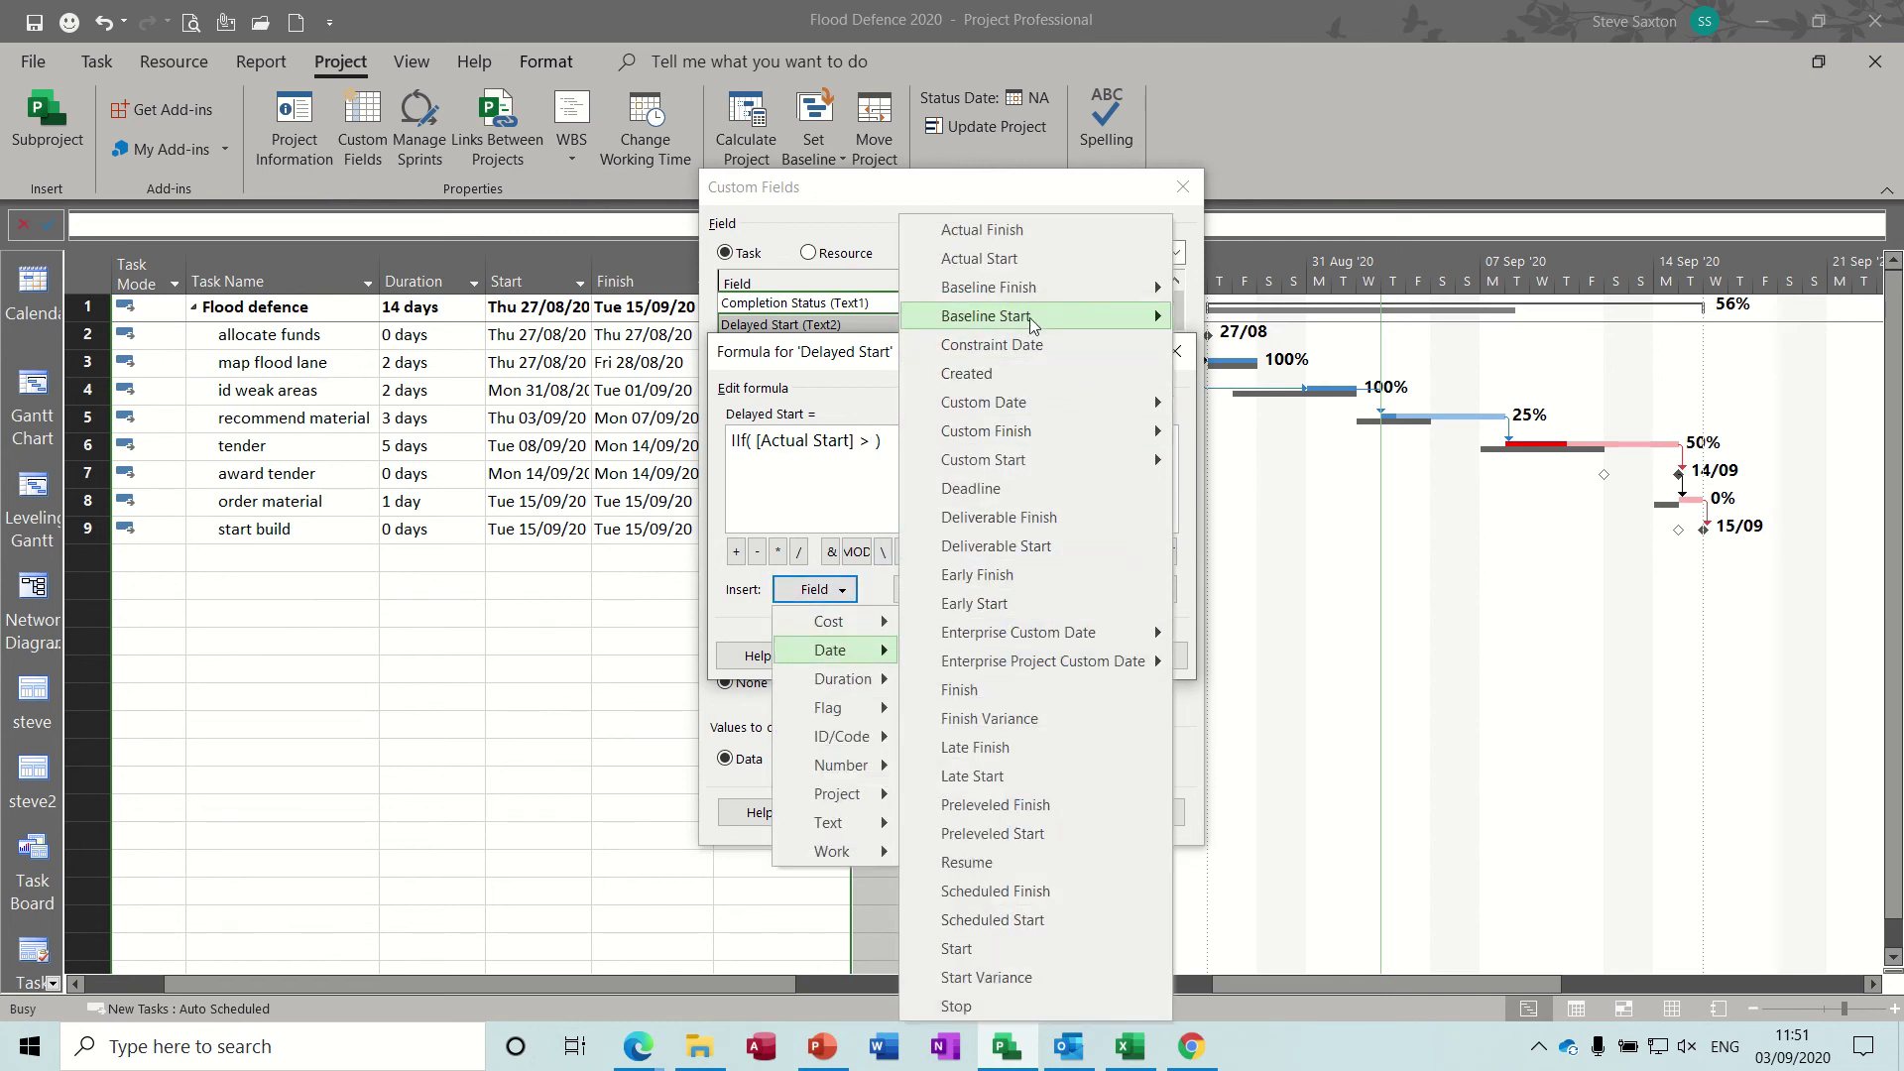
mouse_move(1029, 317)
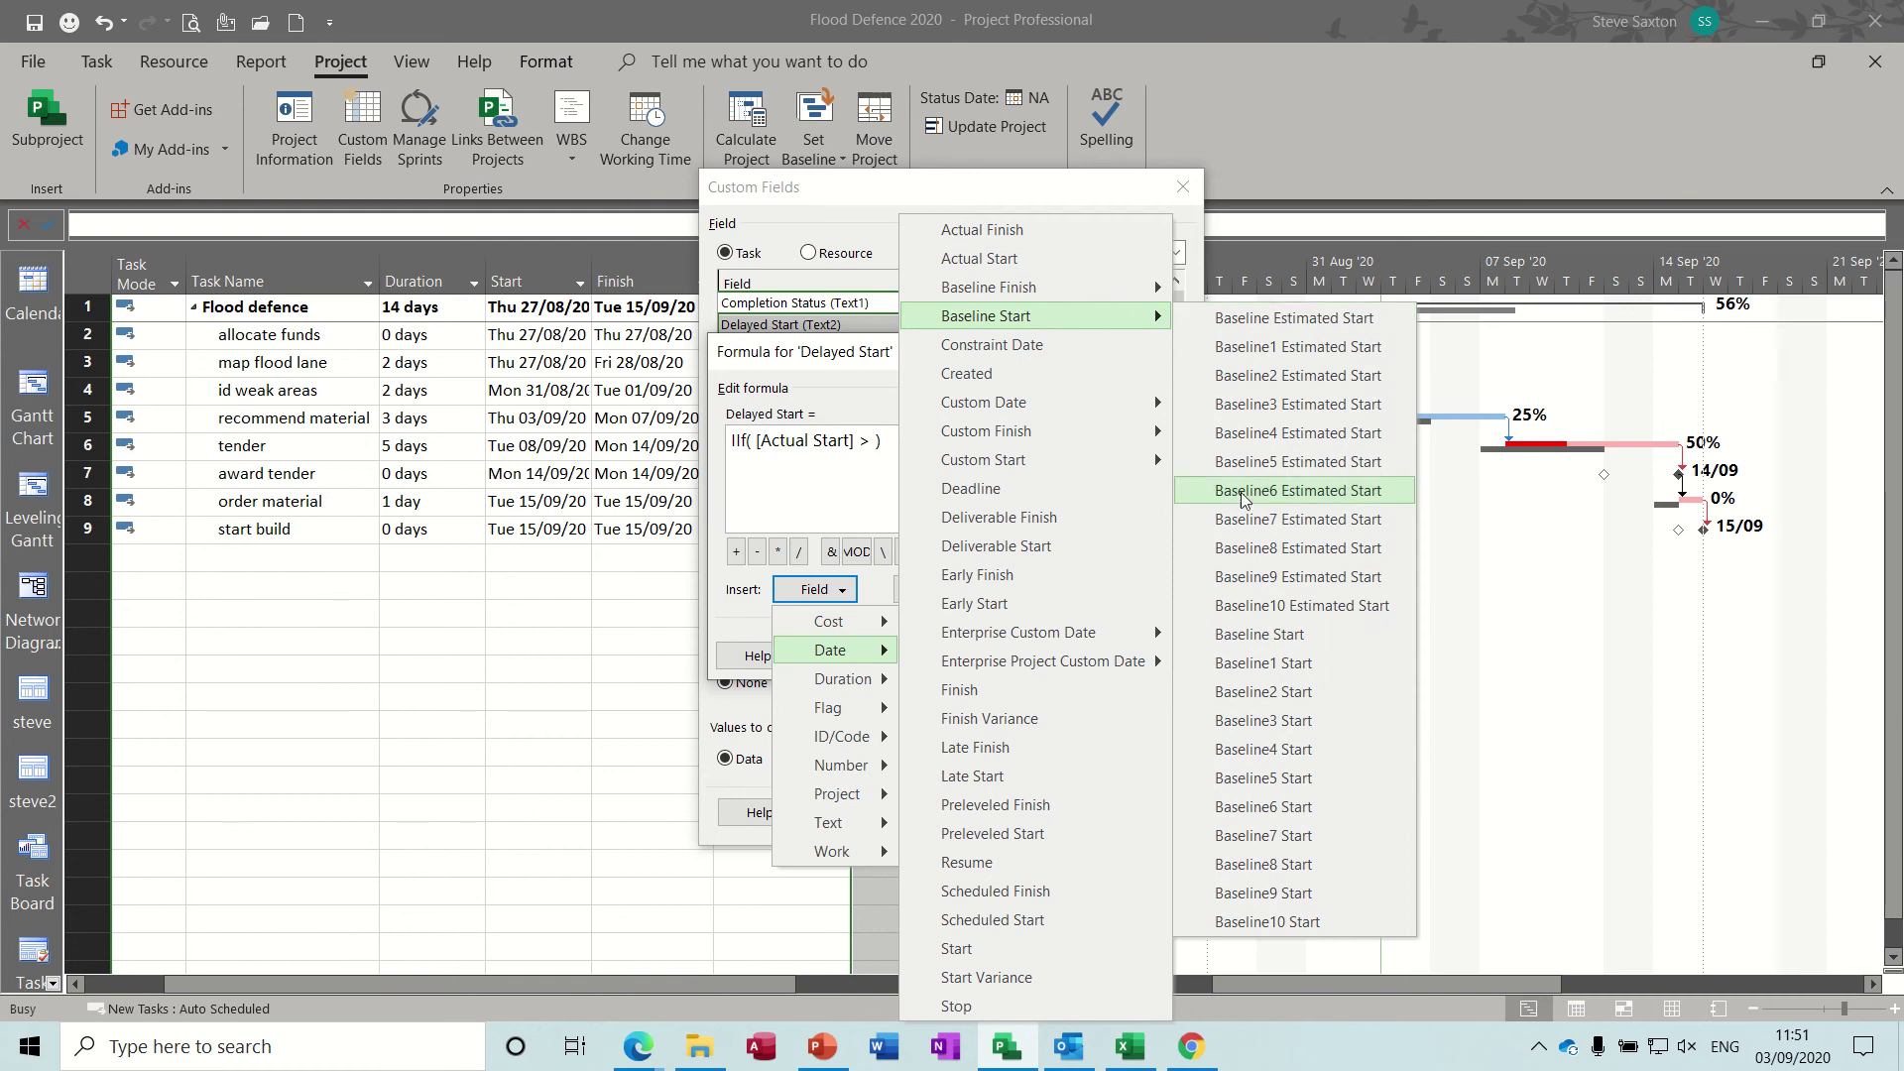
left_click(1283, 639)
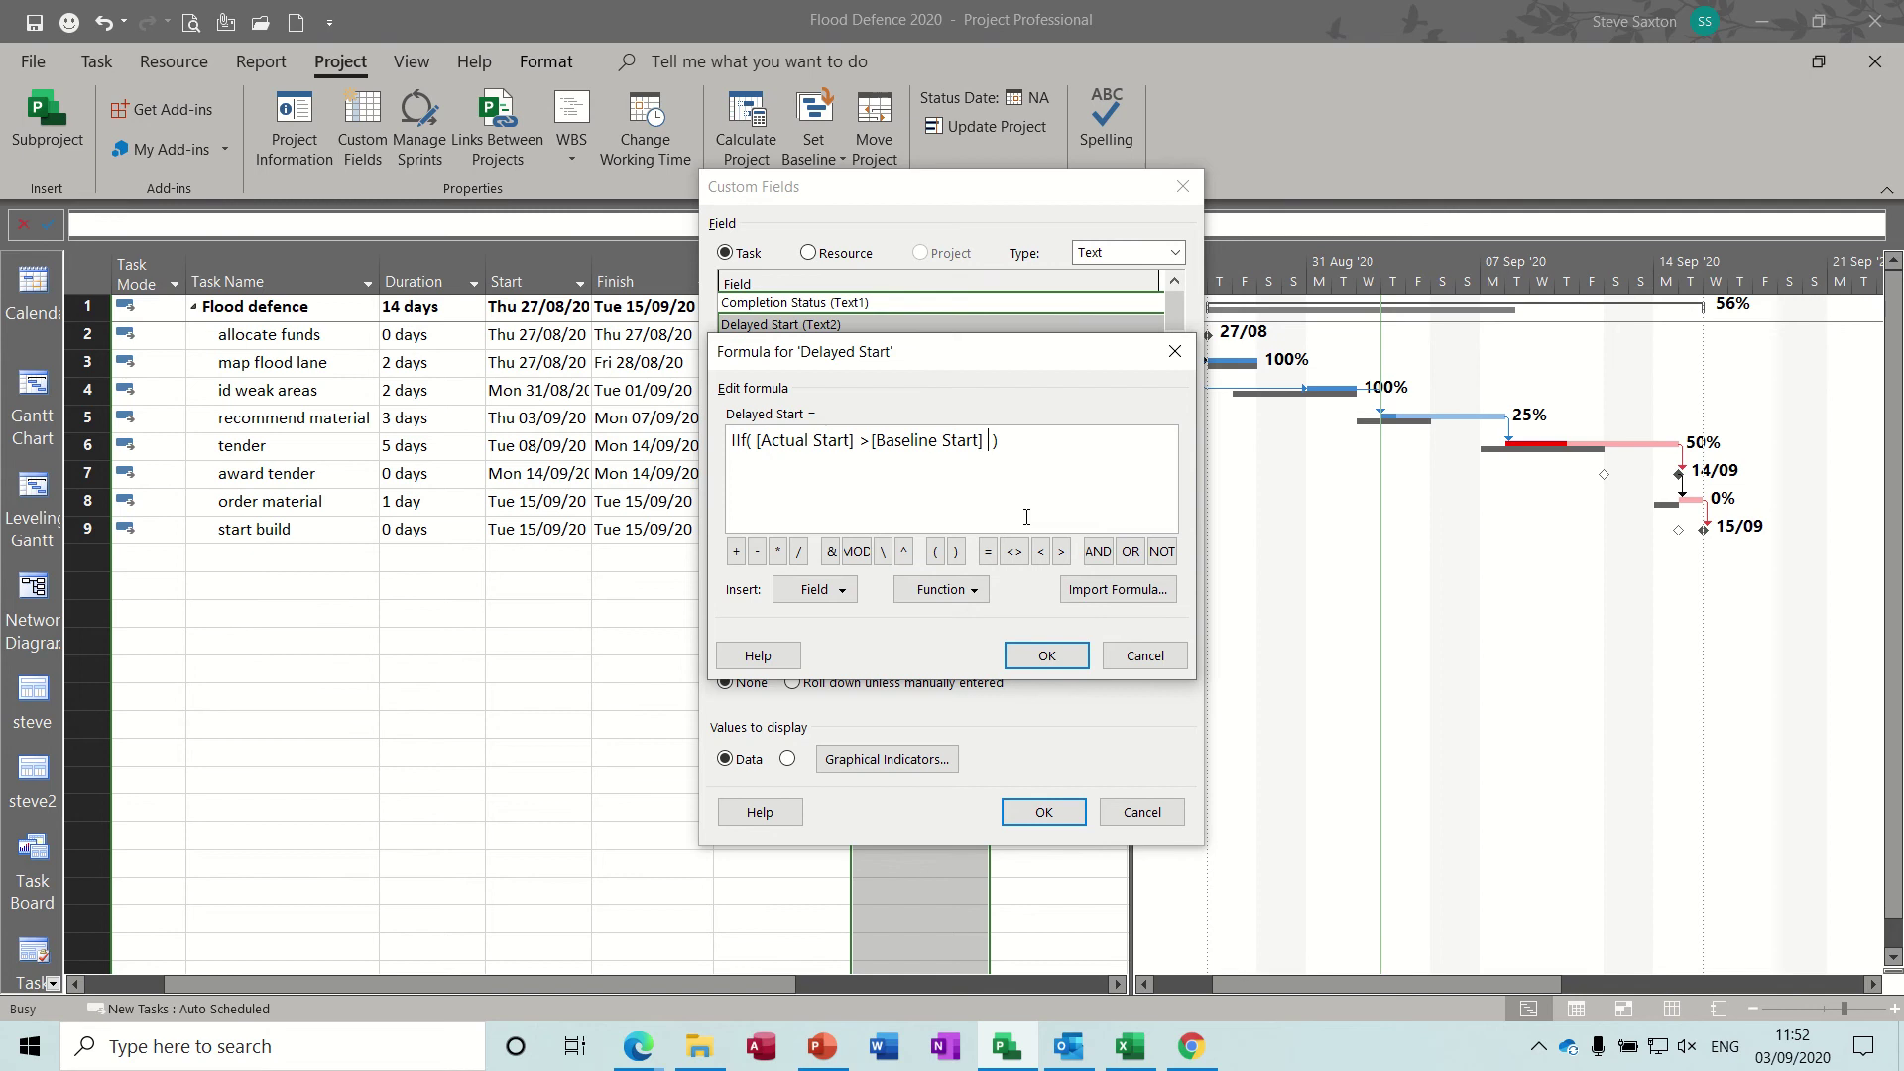
- Finish the Delayed Start formula with "Delayed" if true and "On Time" if false, and apply it, replacing the field's existing data
type(",\"Delayed\",")
type("\"On Time\"")
left_click(1049, 656)
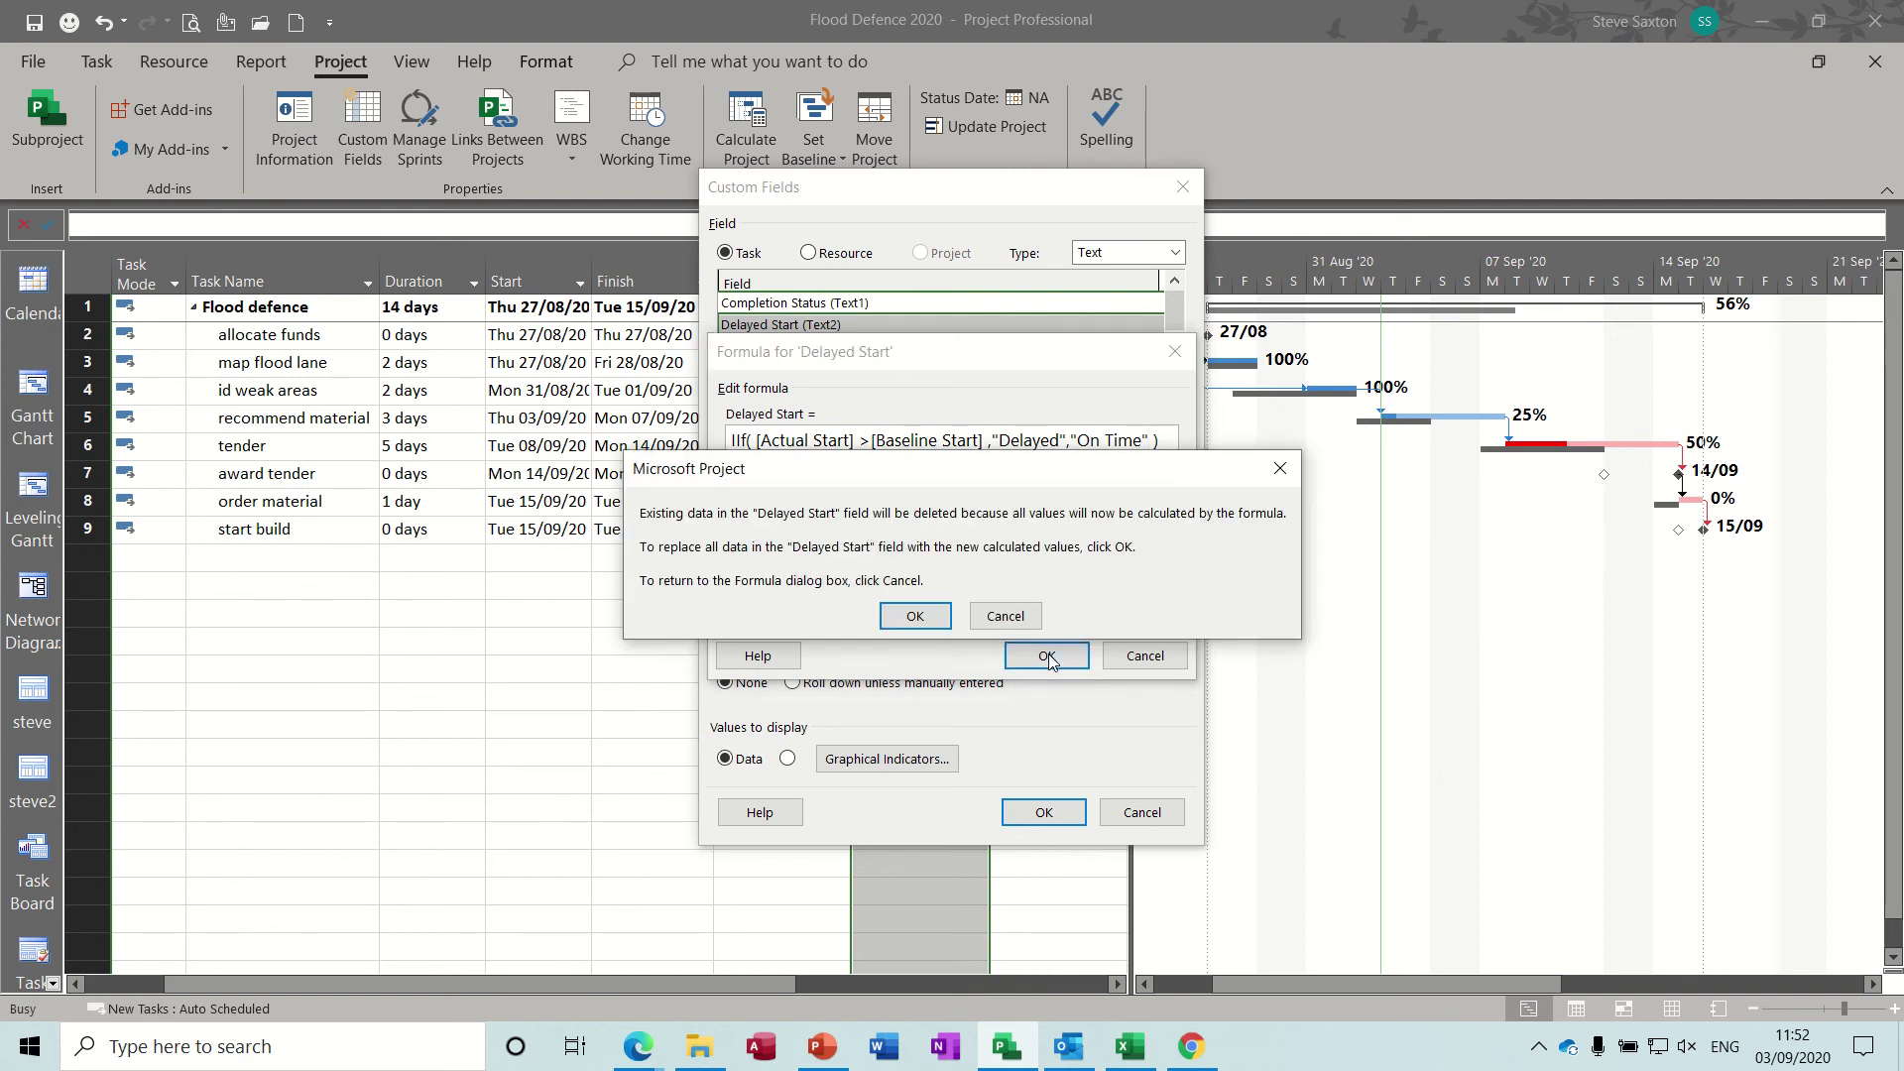
left_click(919, 617)
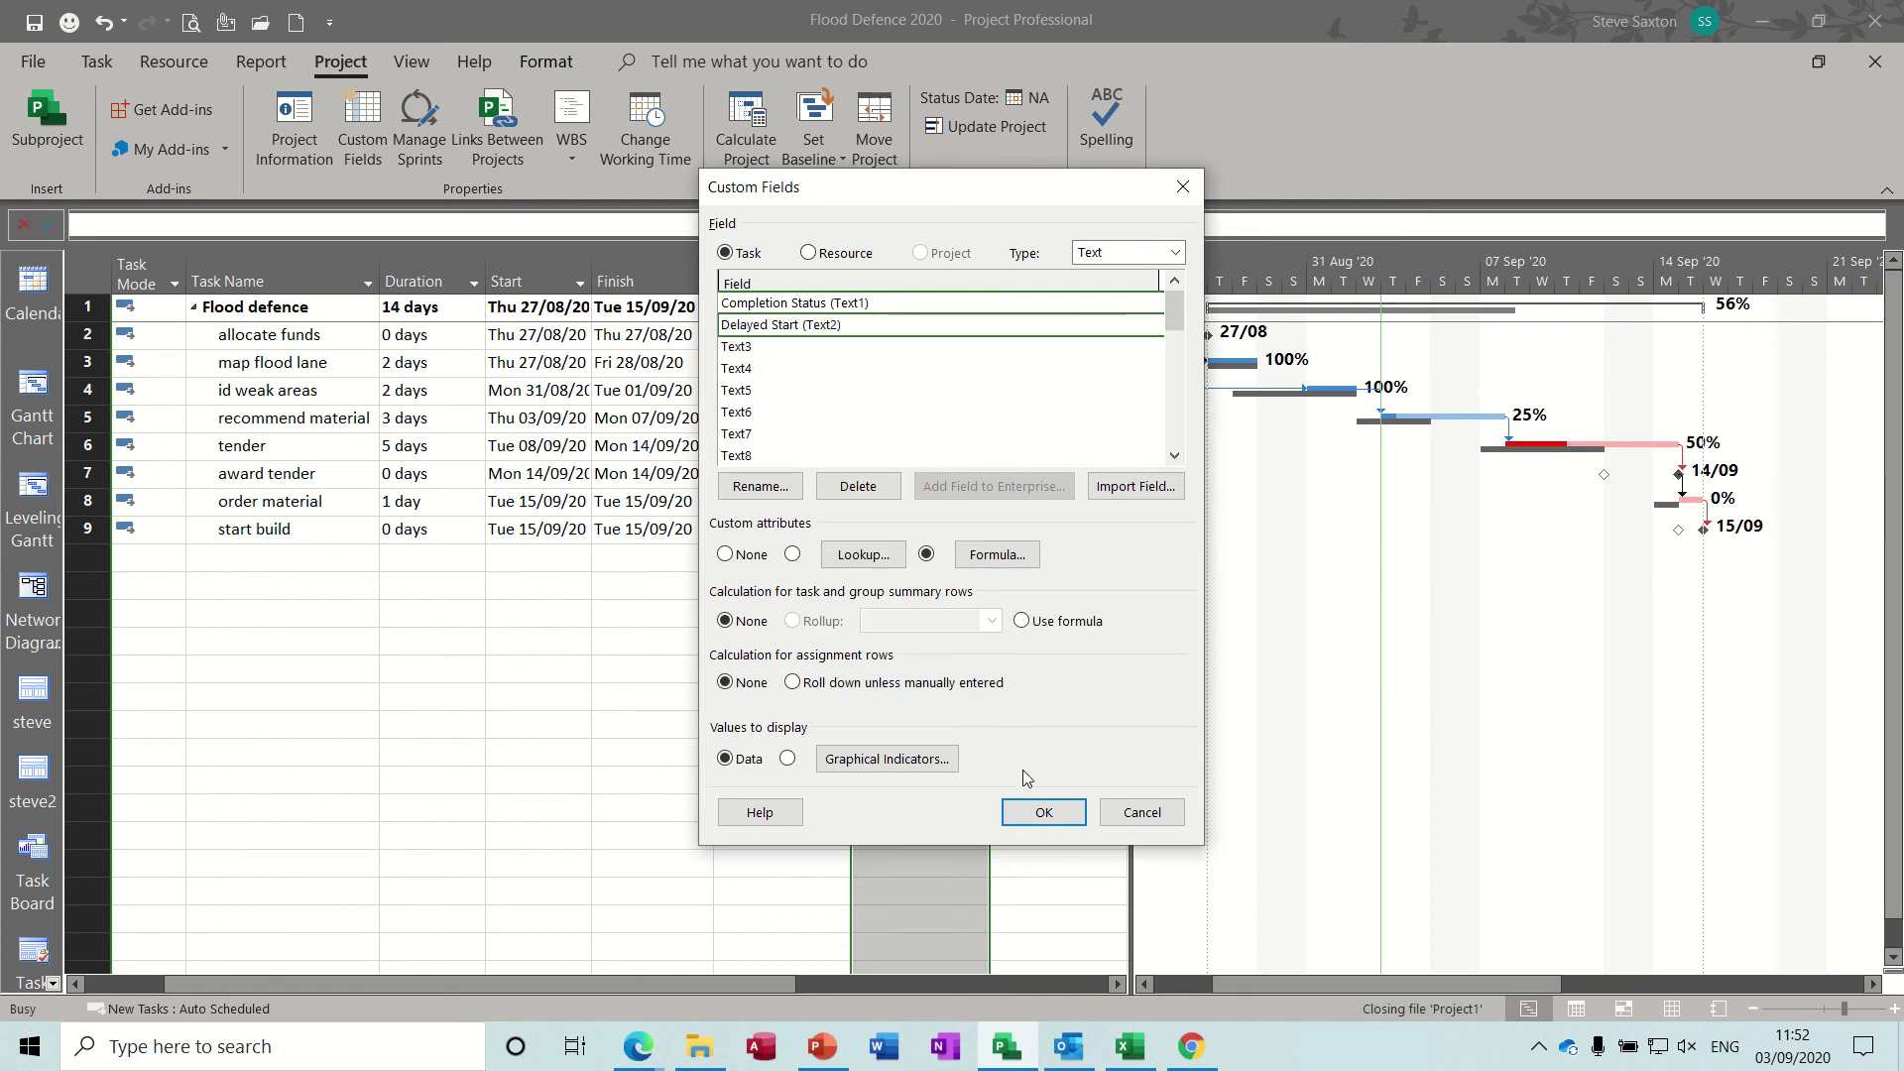
left_click(1036, 809)
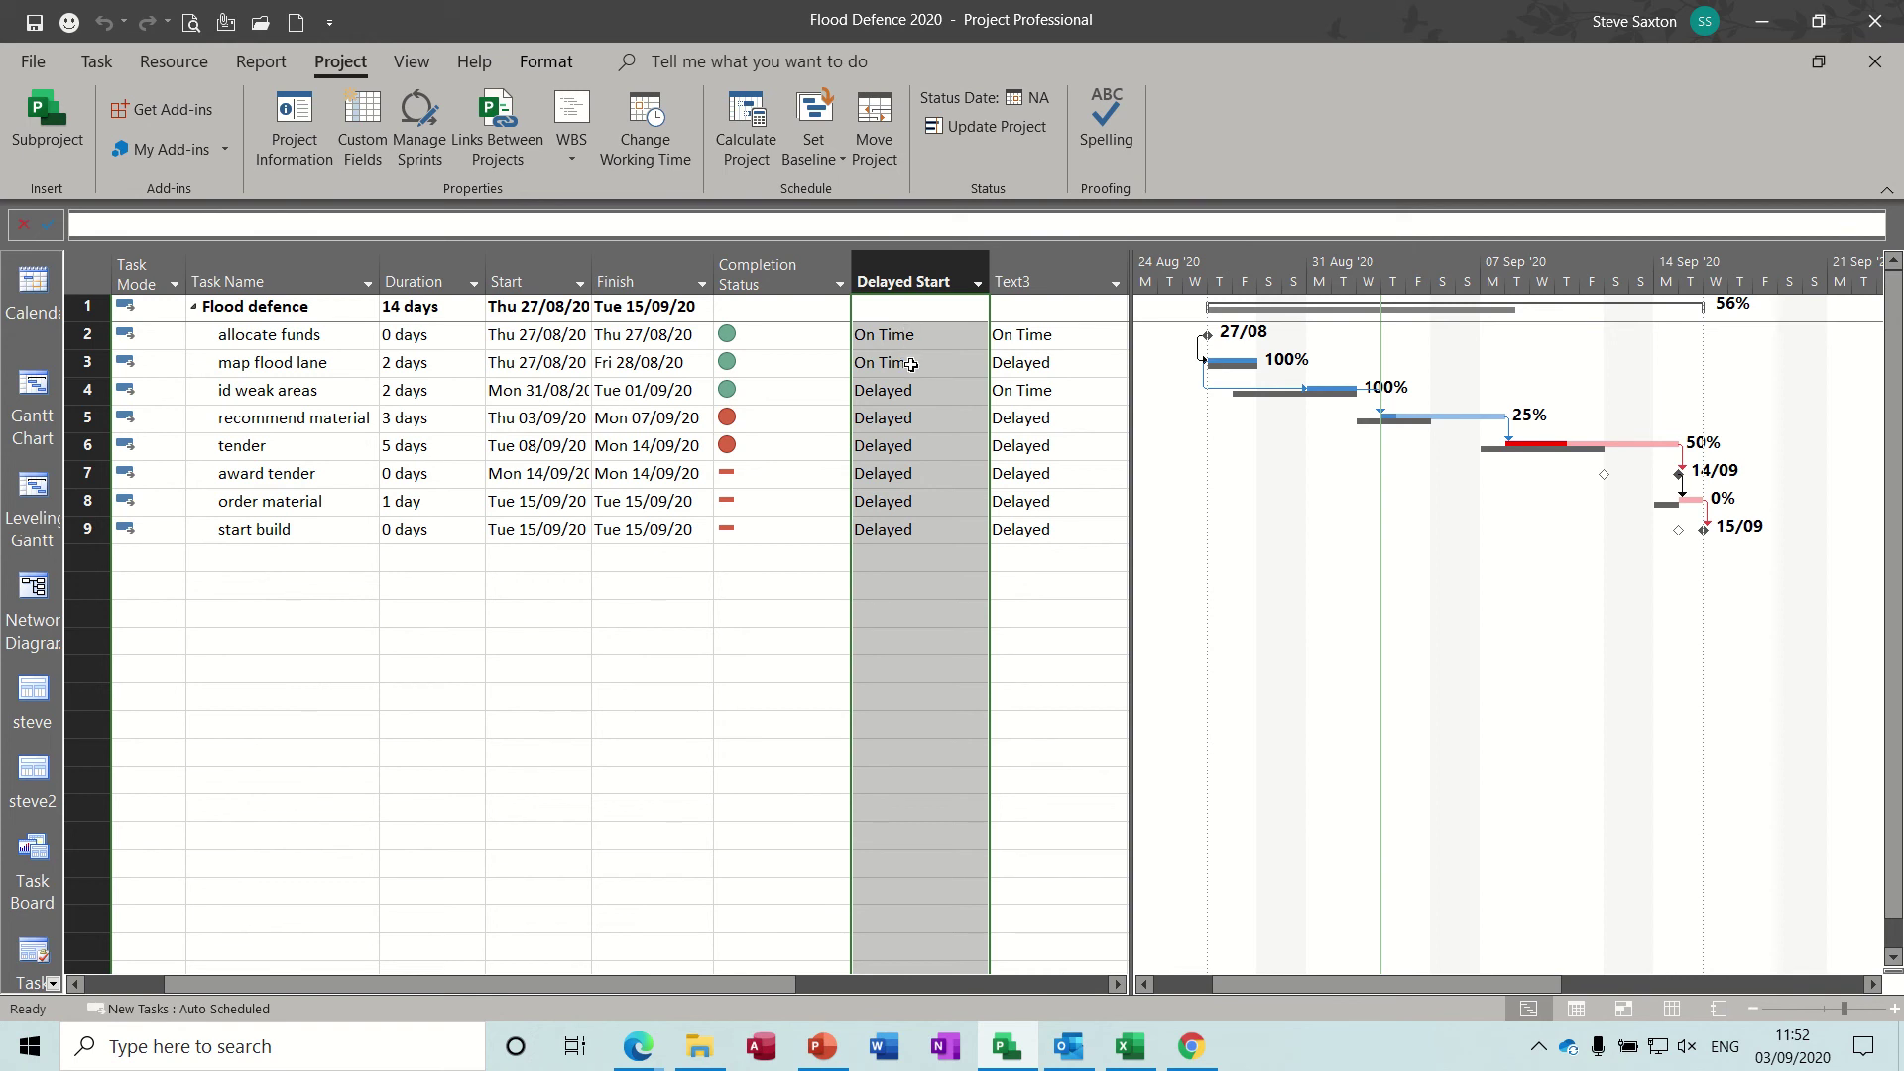
- Rename the Text3 custom field as Delayed Finish
right_click(1032, 268)
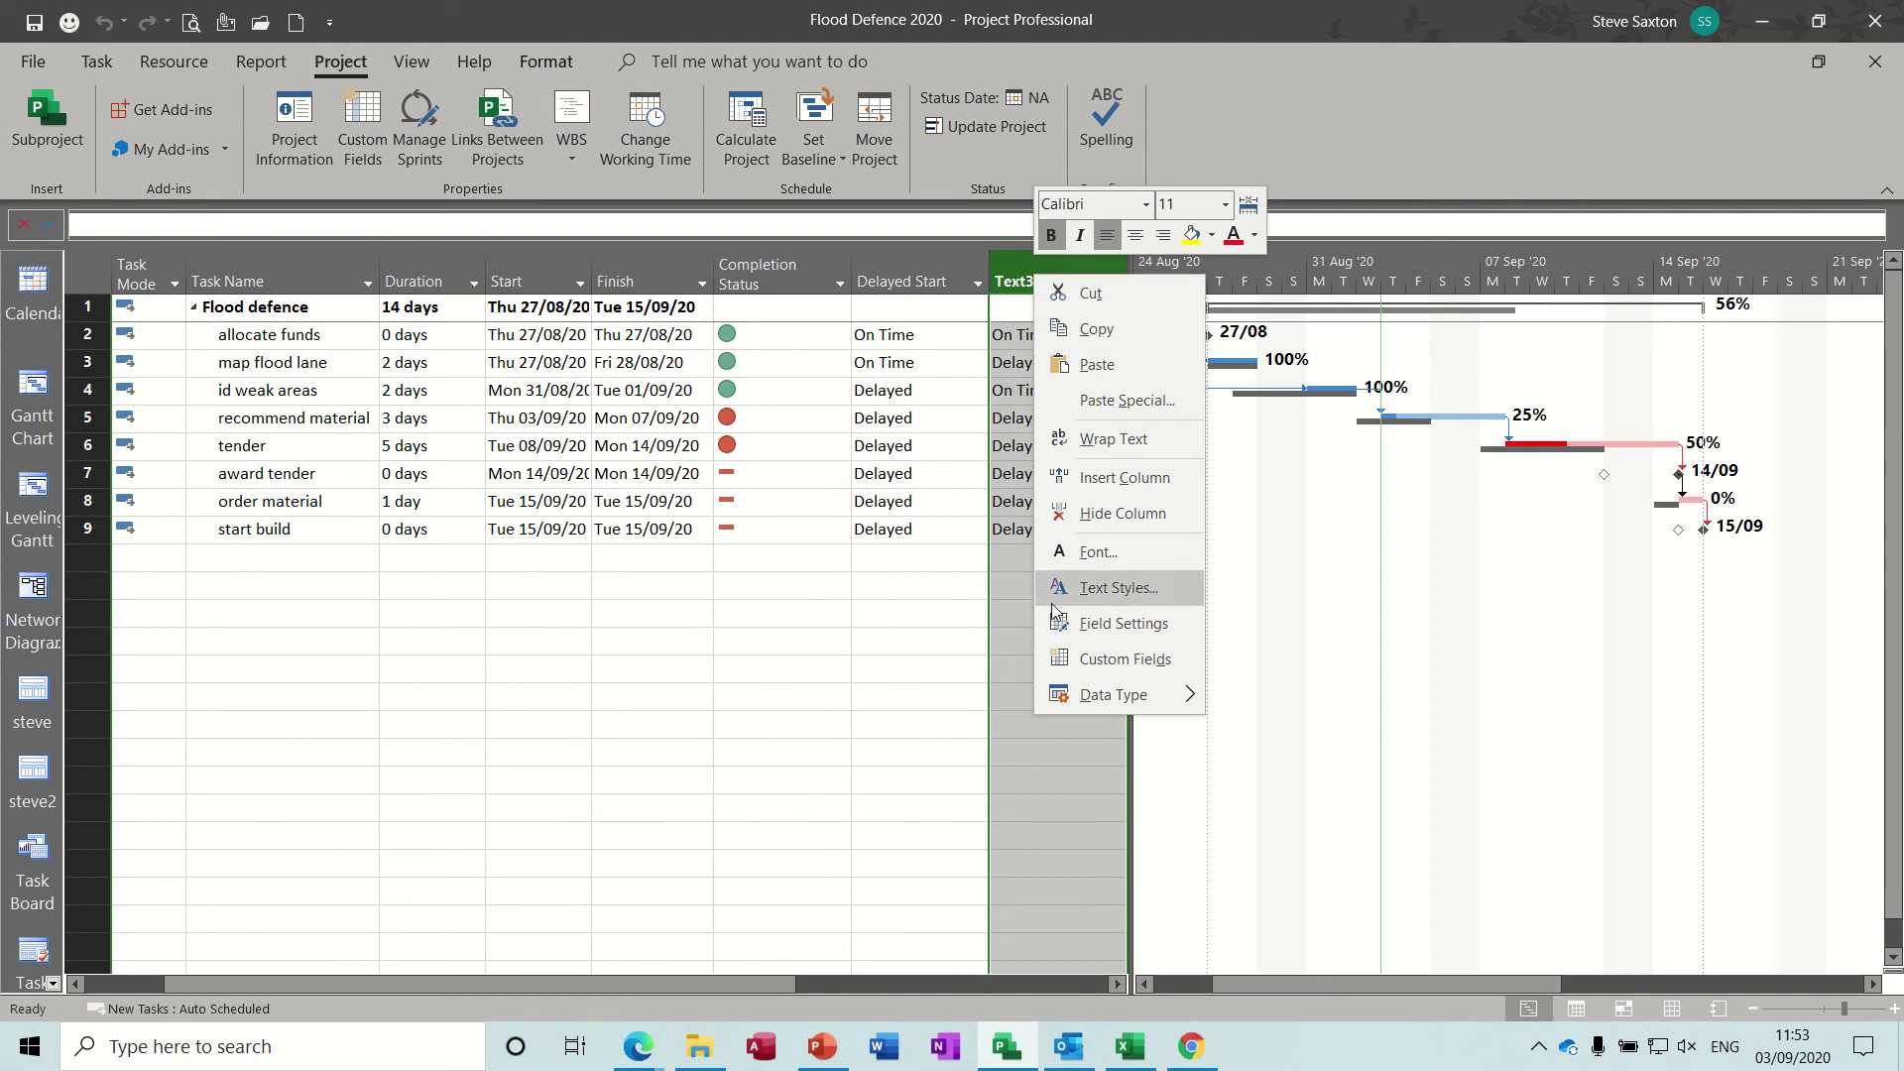
left_click(1060, 660)
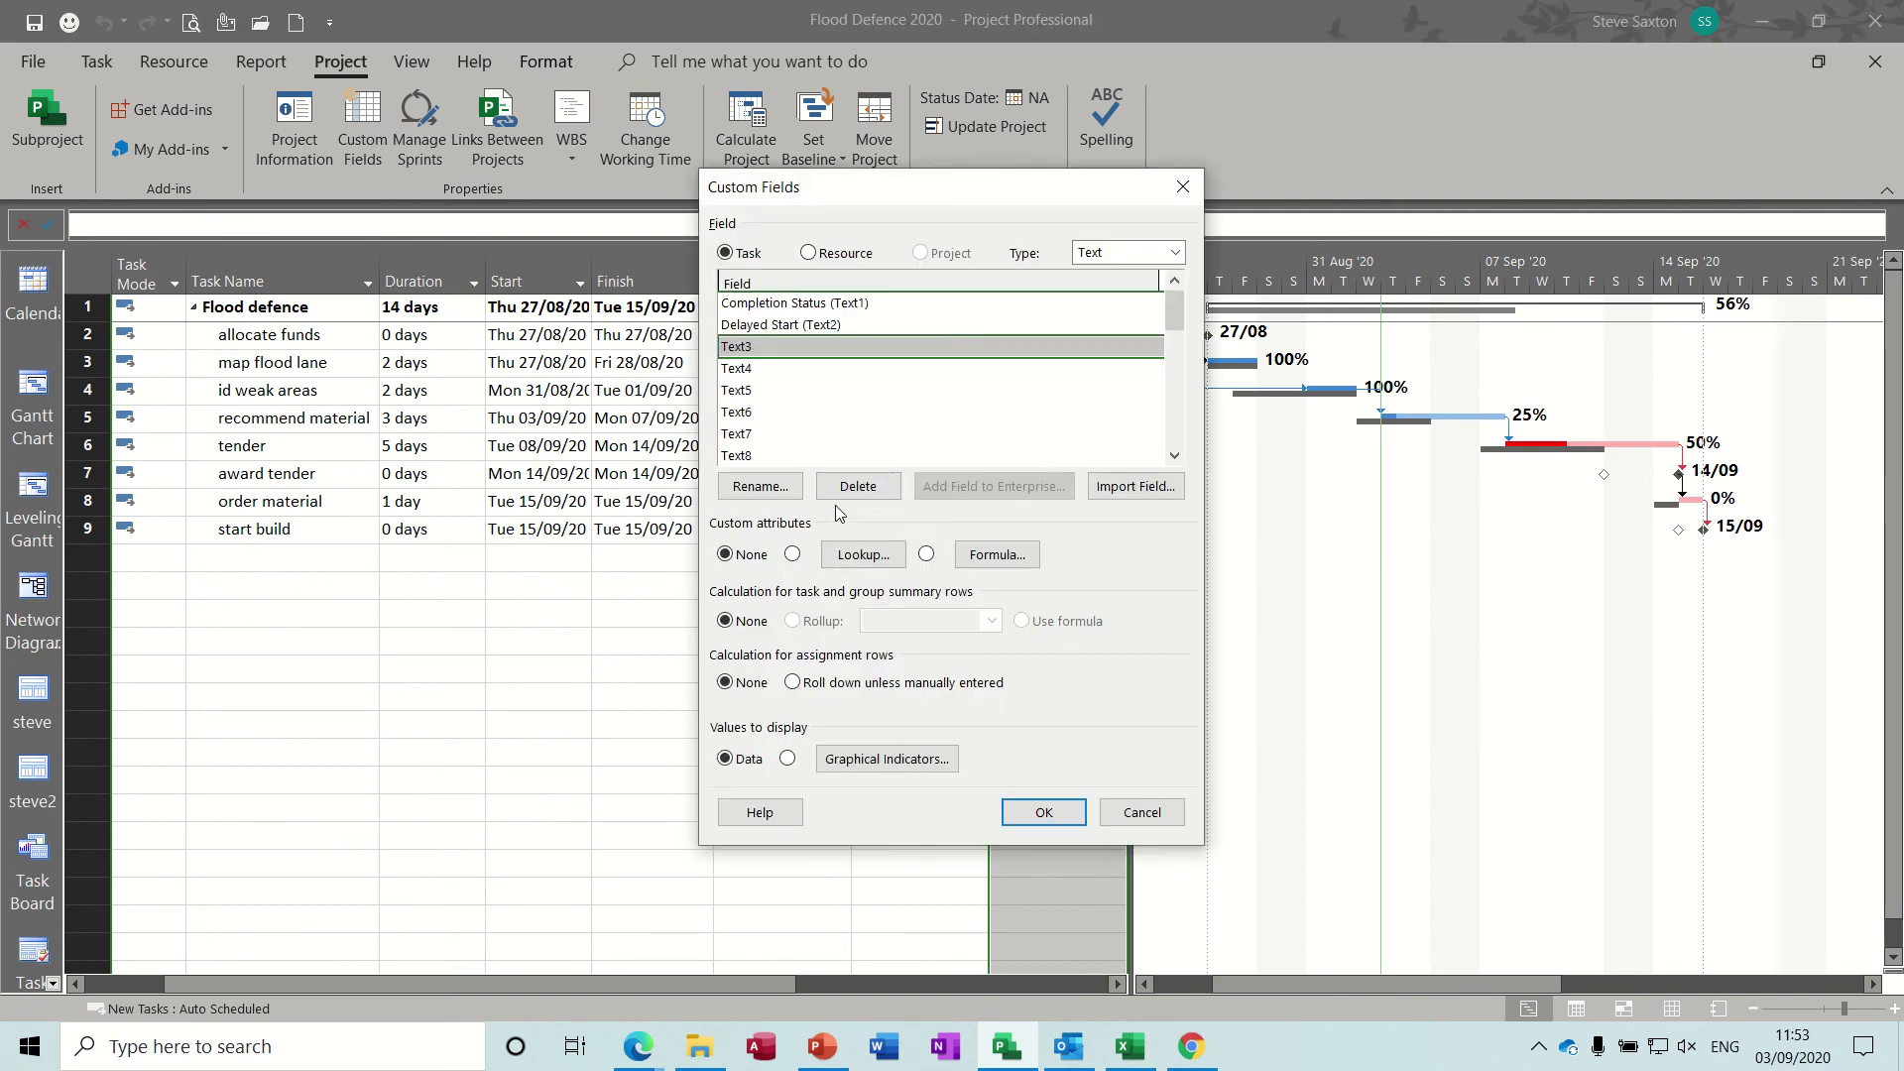
left_click(782, 493)
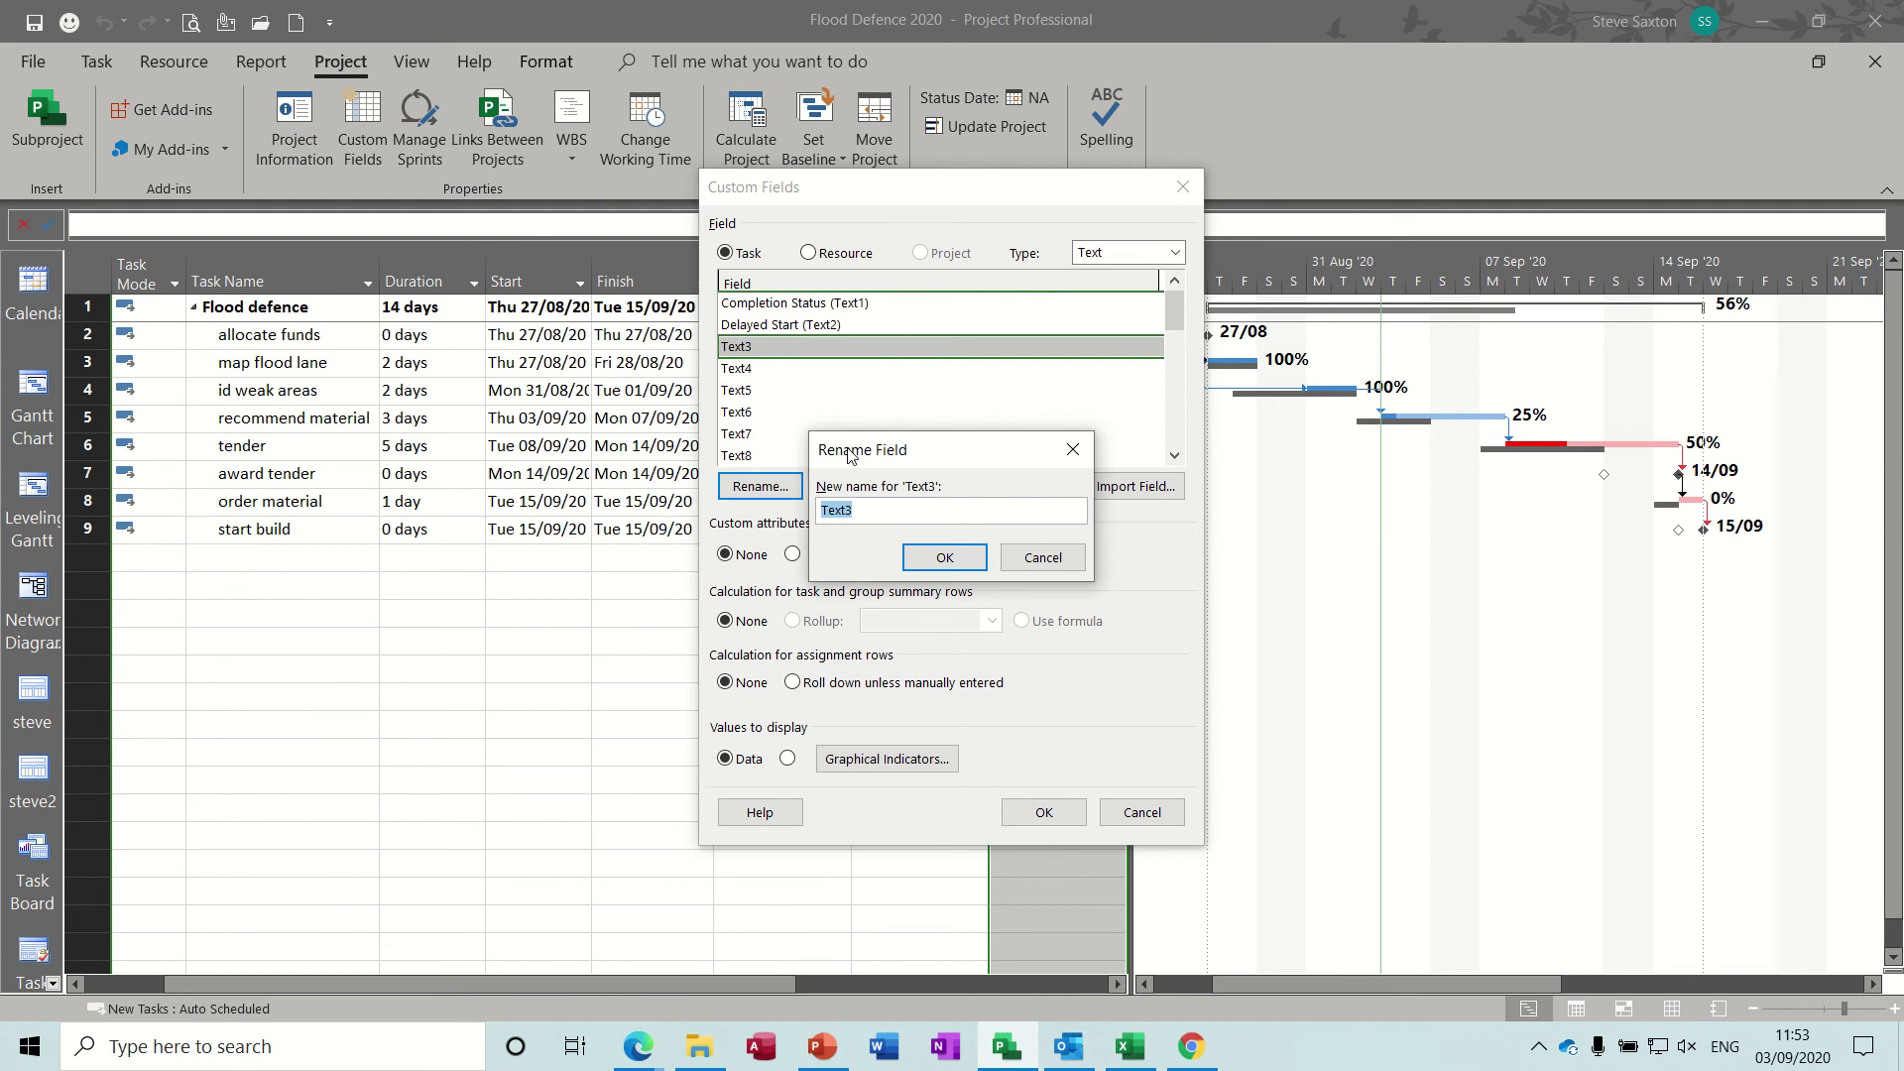
type("Delayed Finish")
left_click(945, 557)
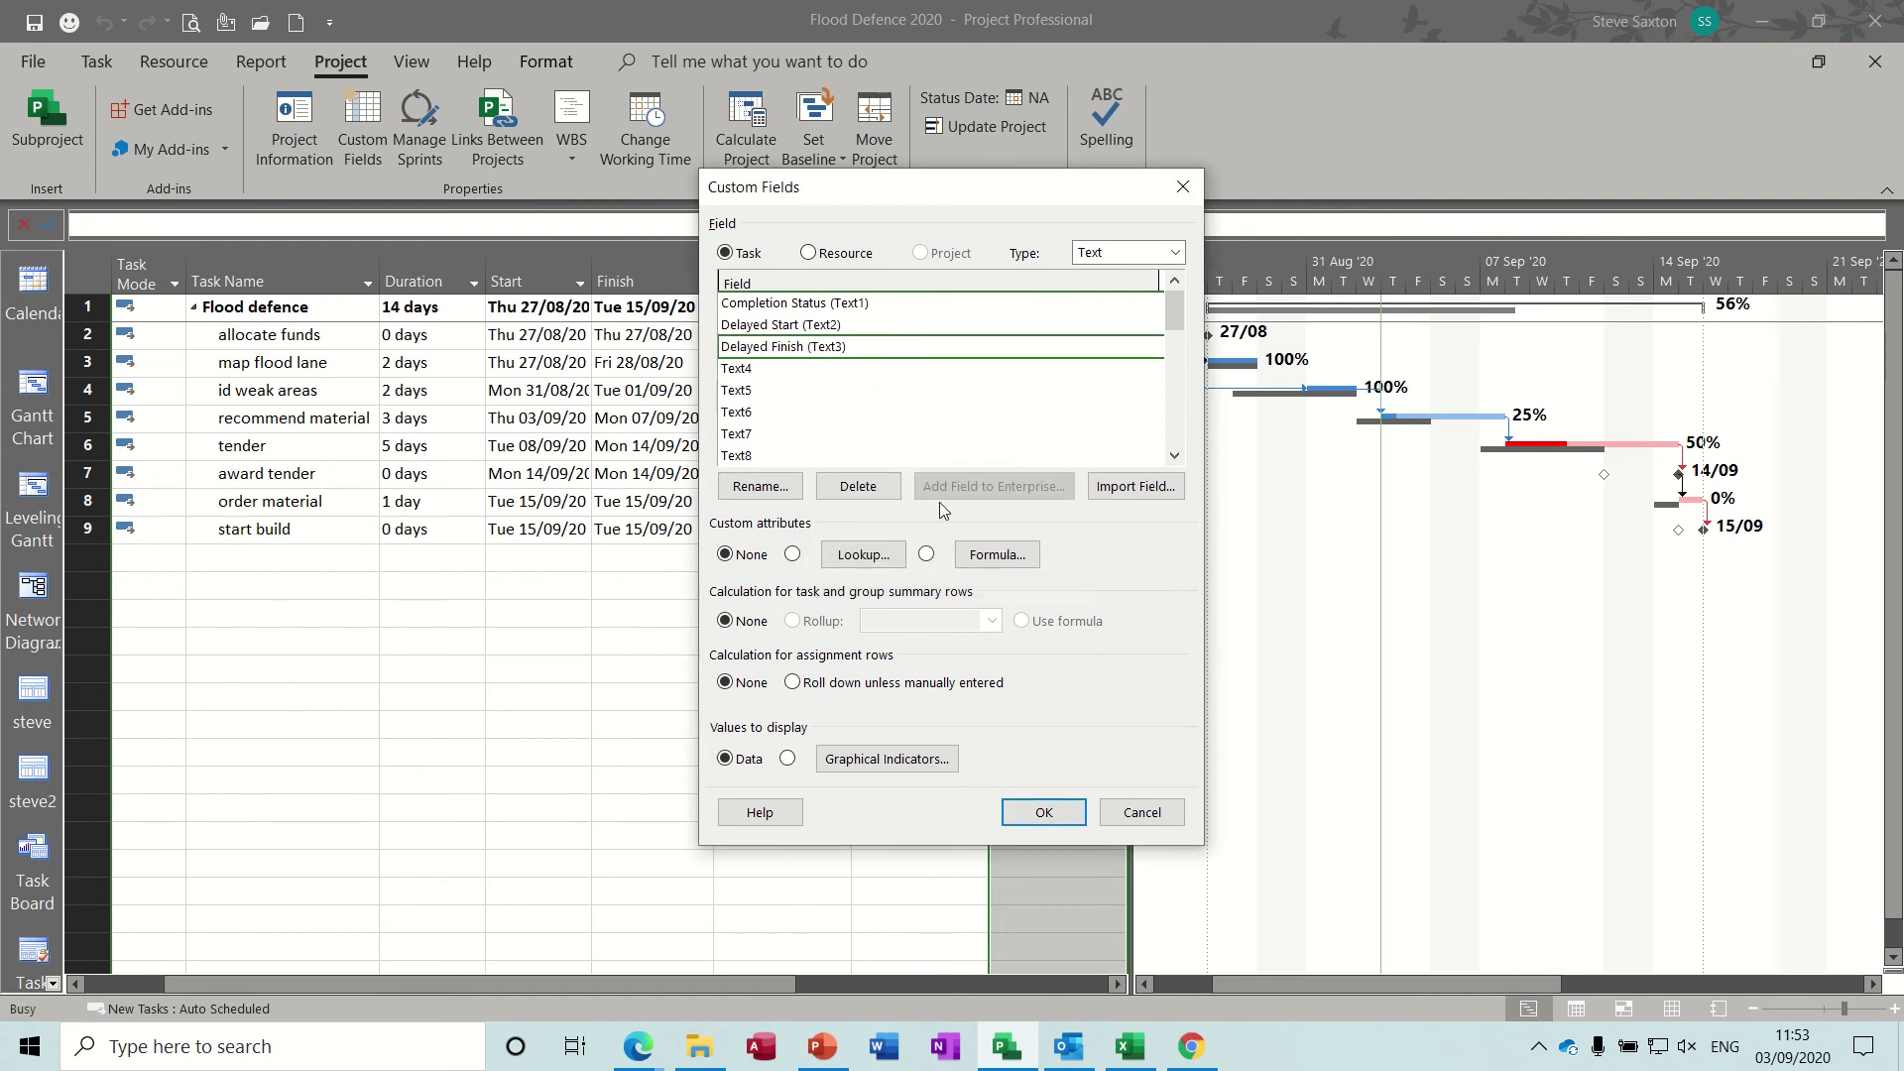
- Start a formula for the Delayed Finish field with the general IIf function and clear its placeholder arguments
left_click(999, 558)
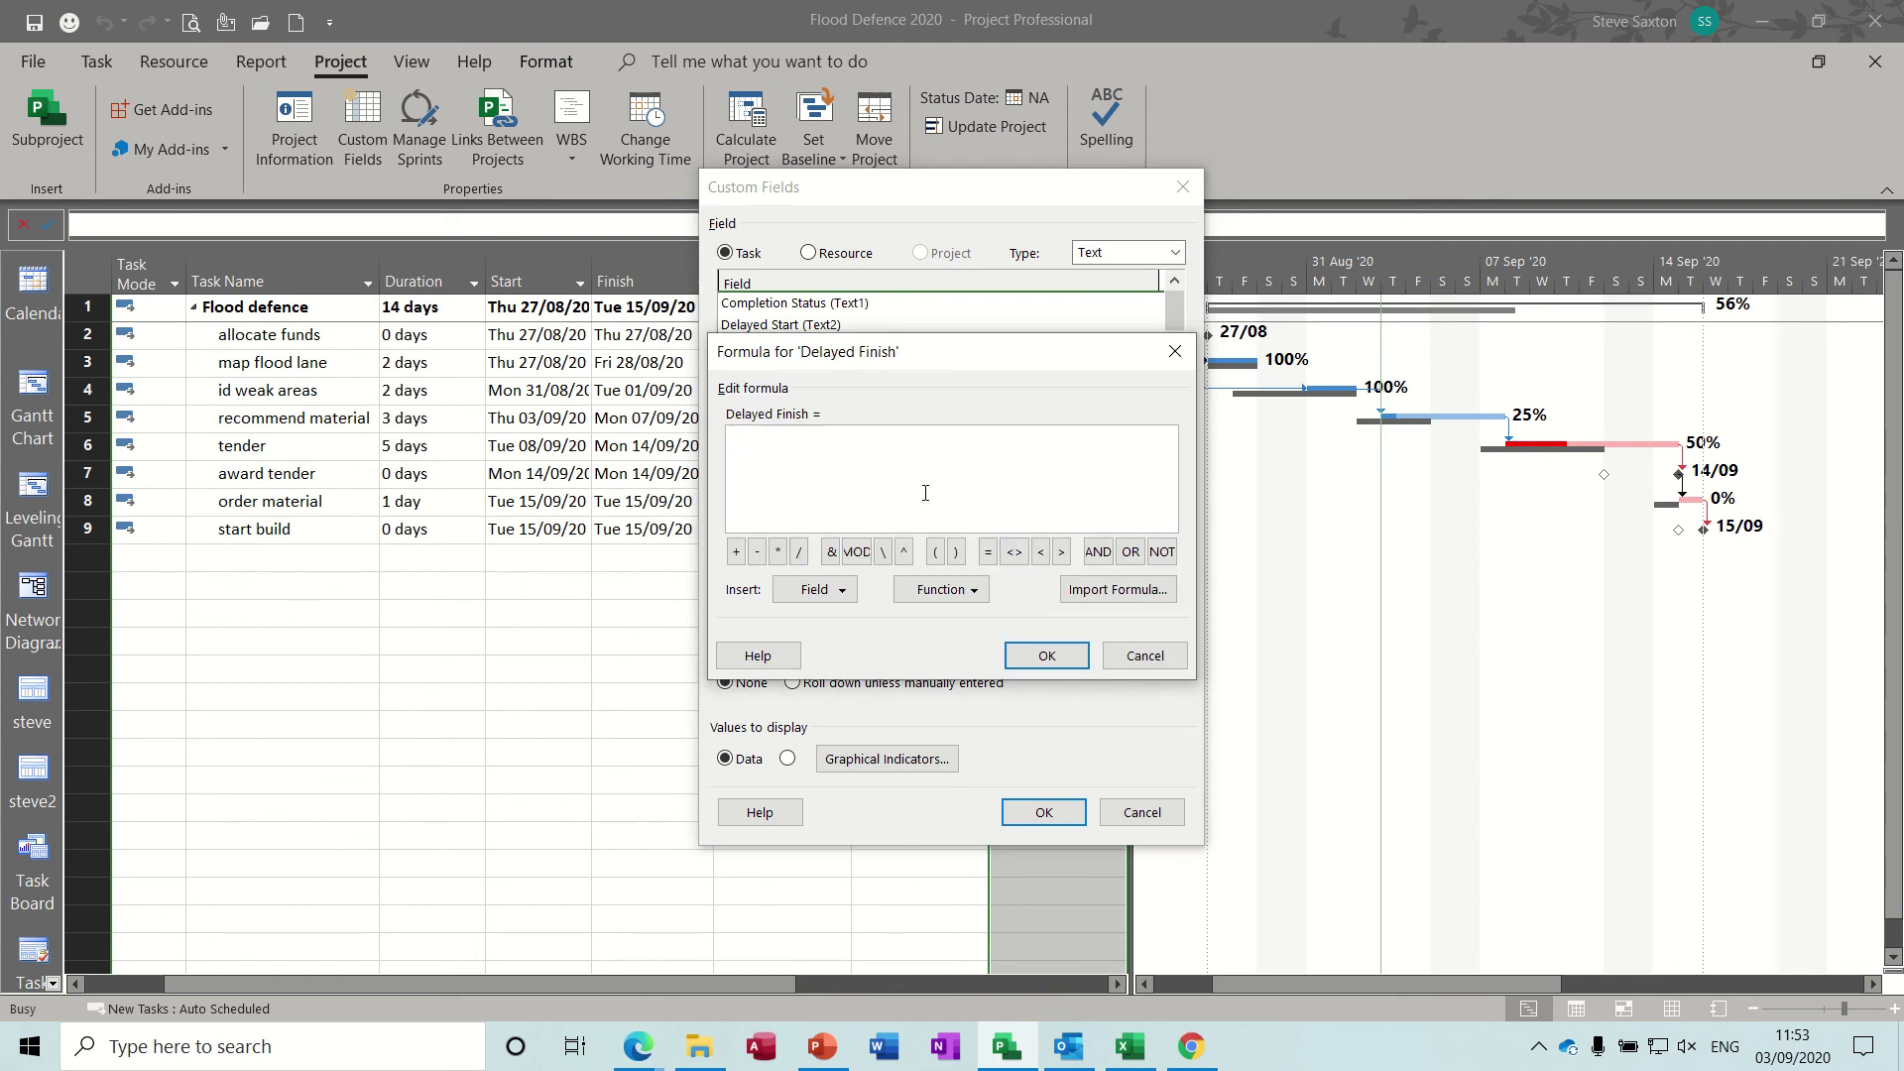
left_click(967, 589)
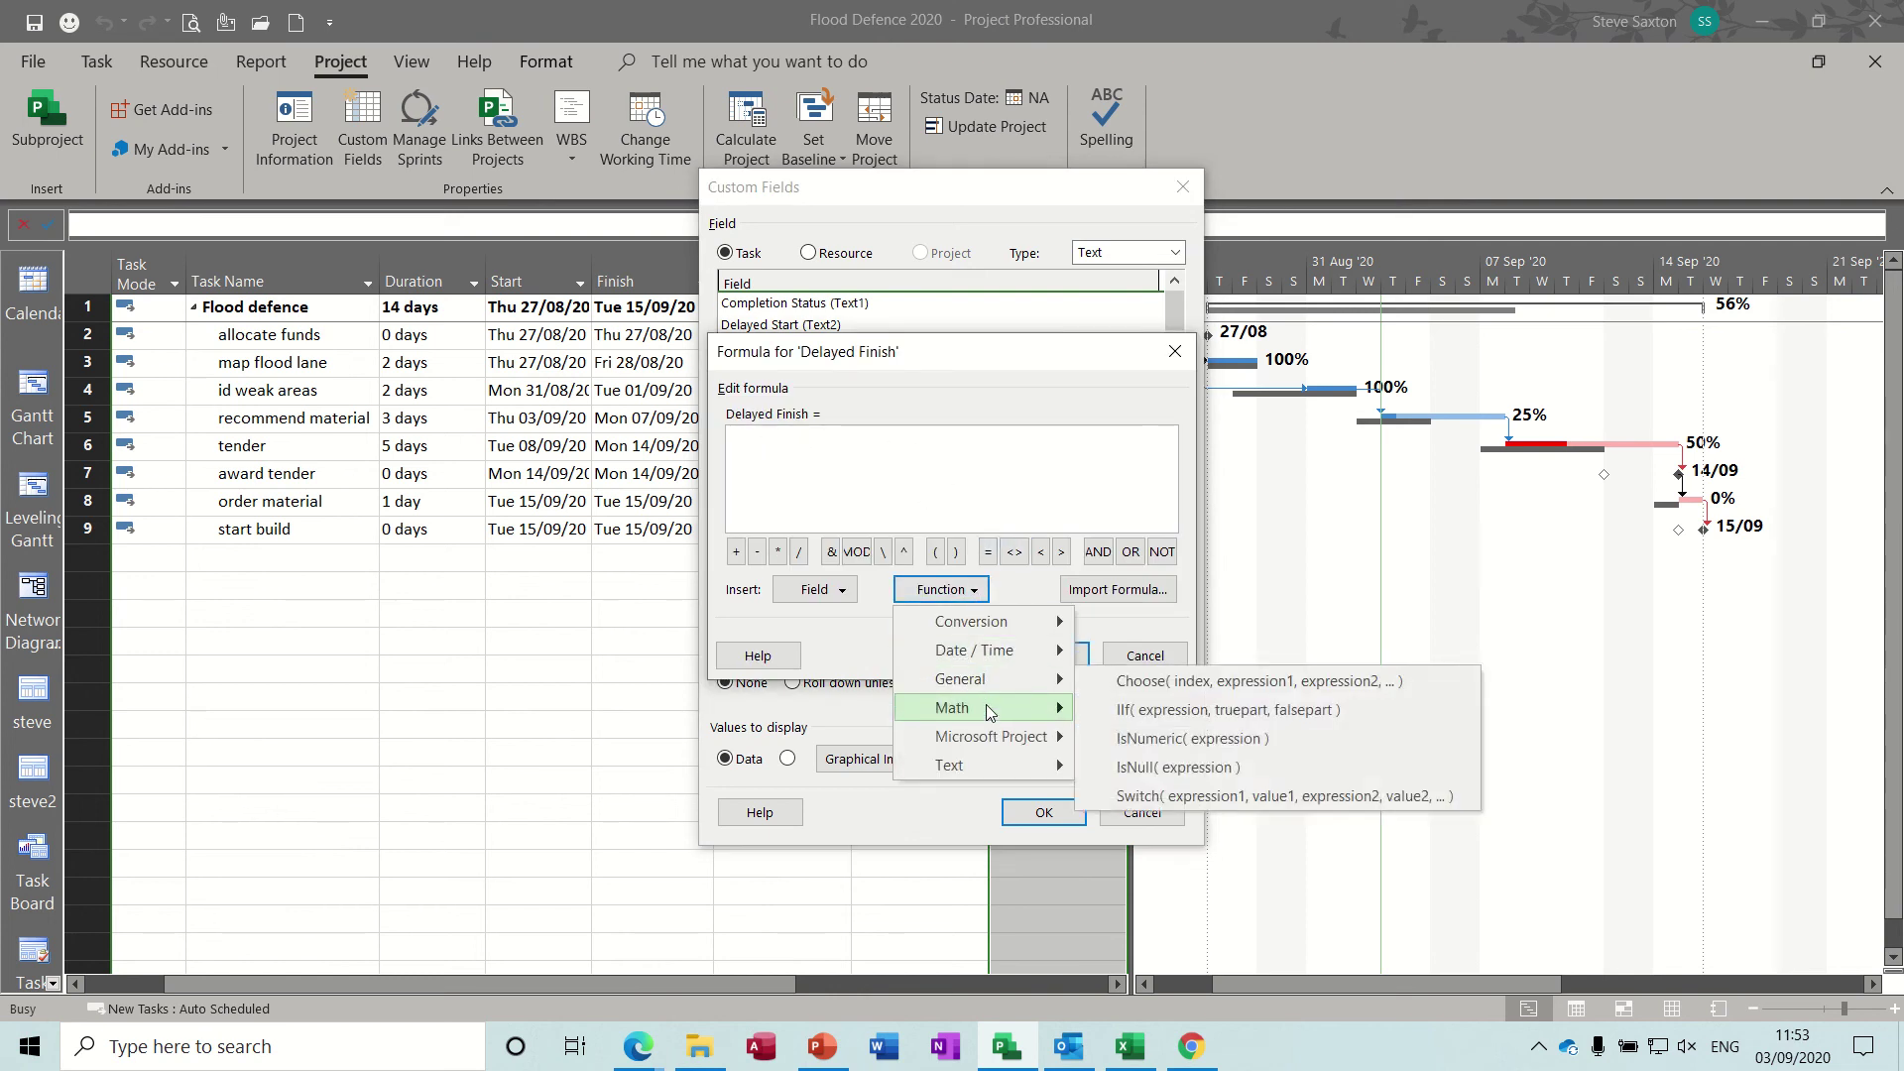
mouse_move(990, 683)
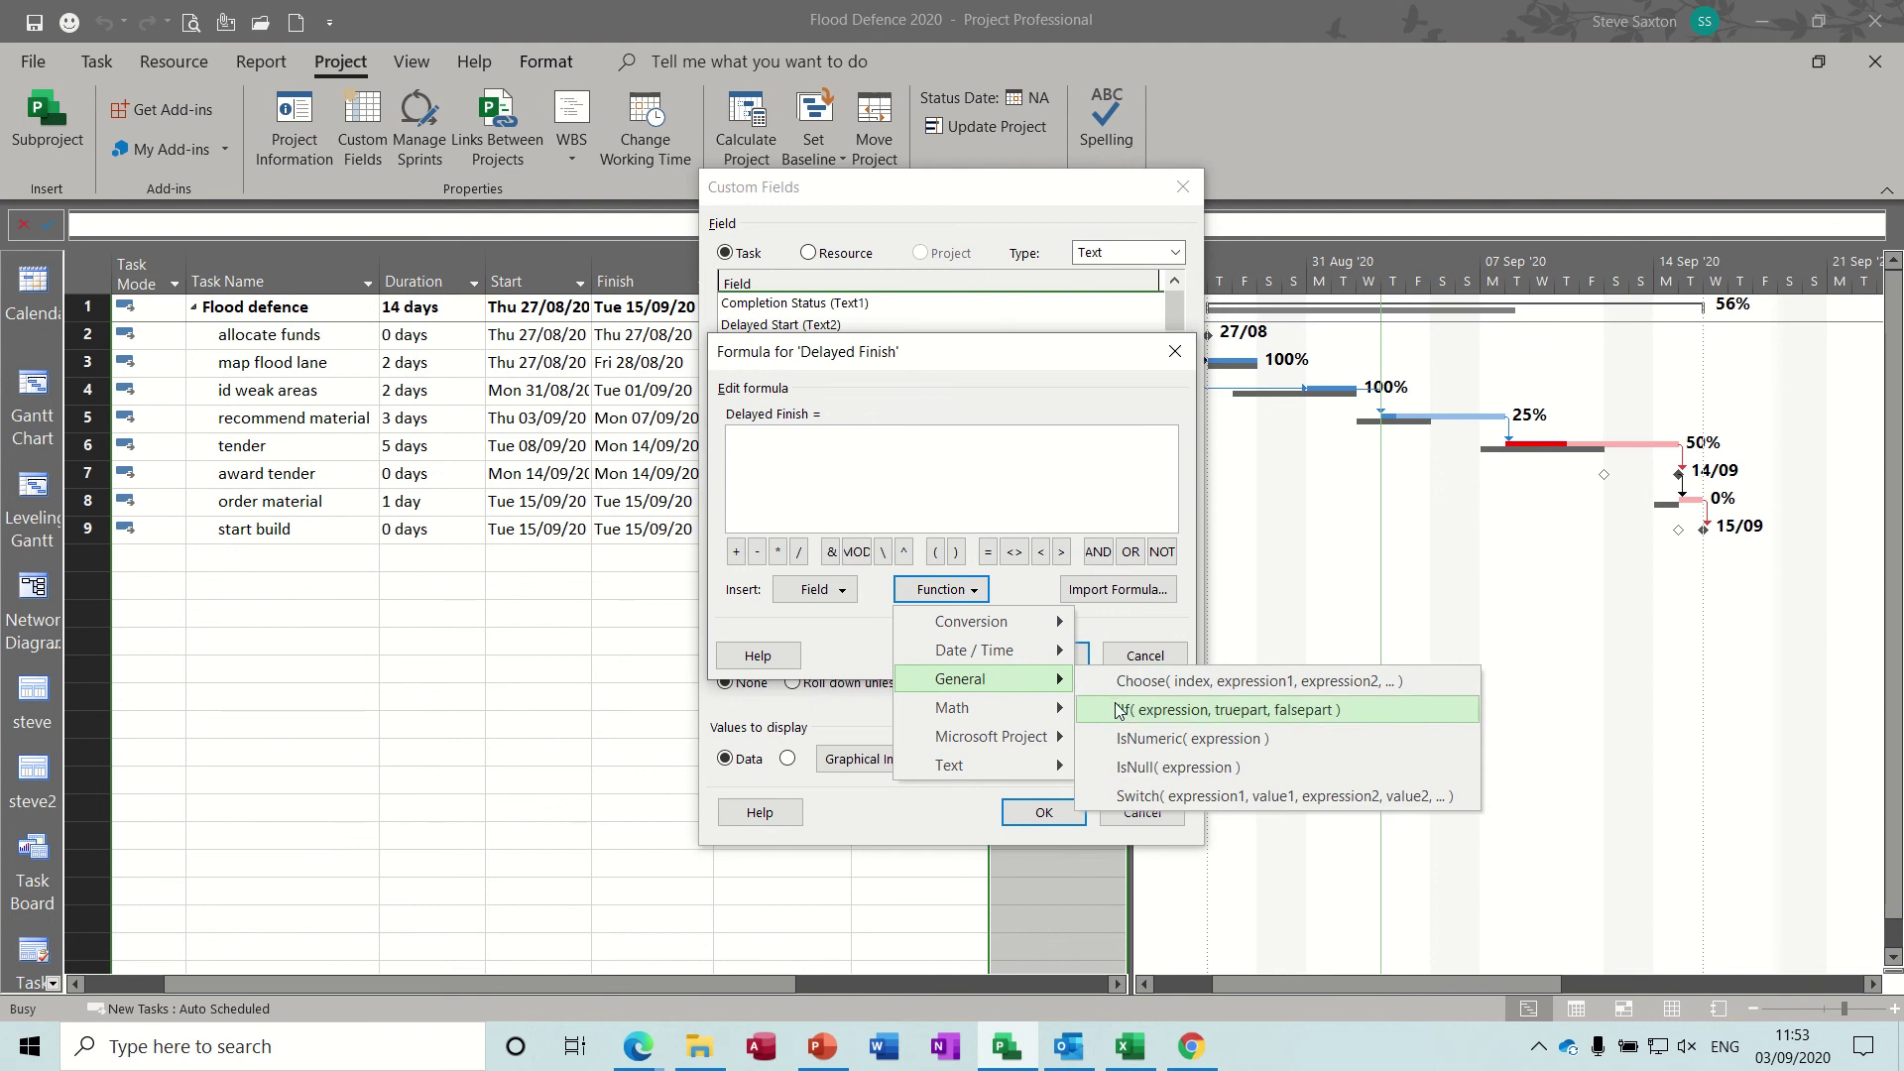
left_click(1189, 709)
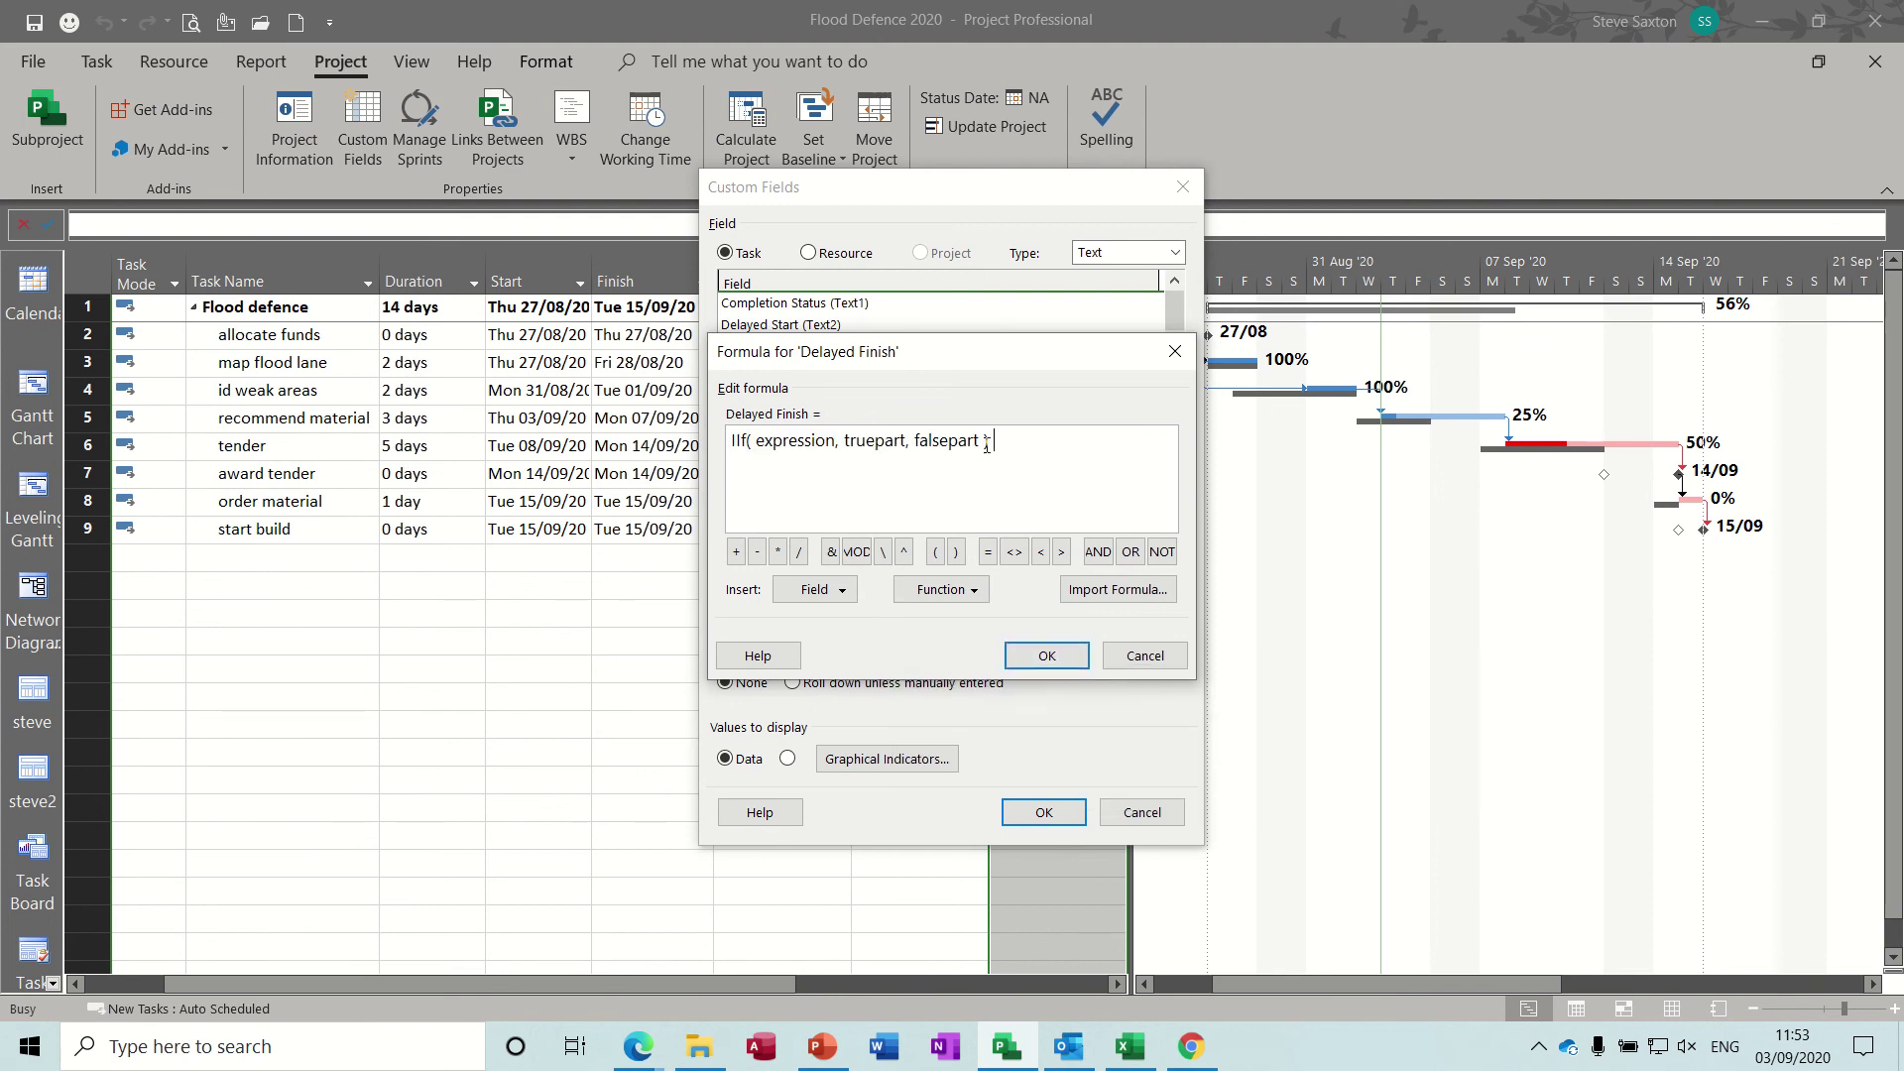
left_click_drag(982, 441, 758, 449)
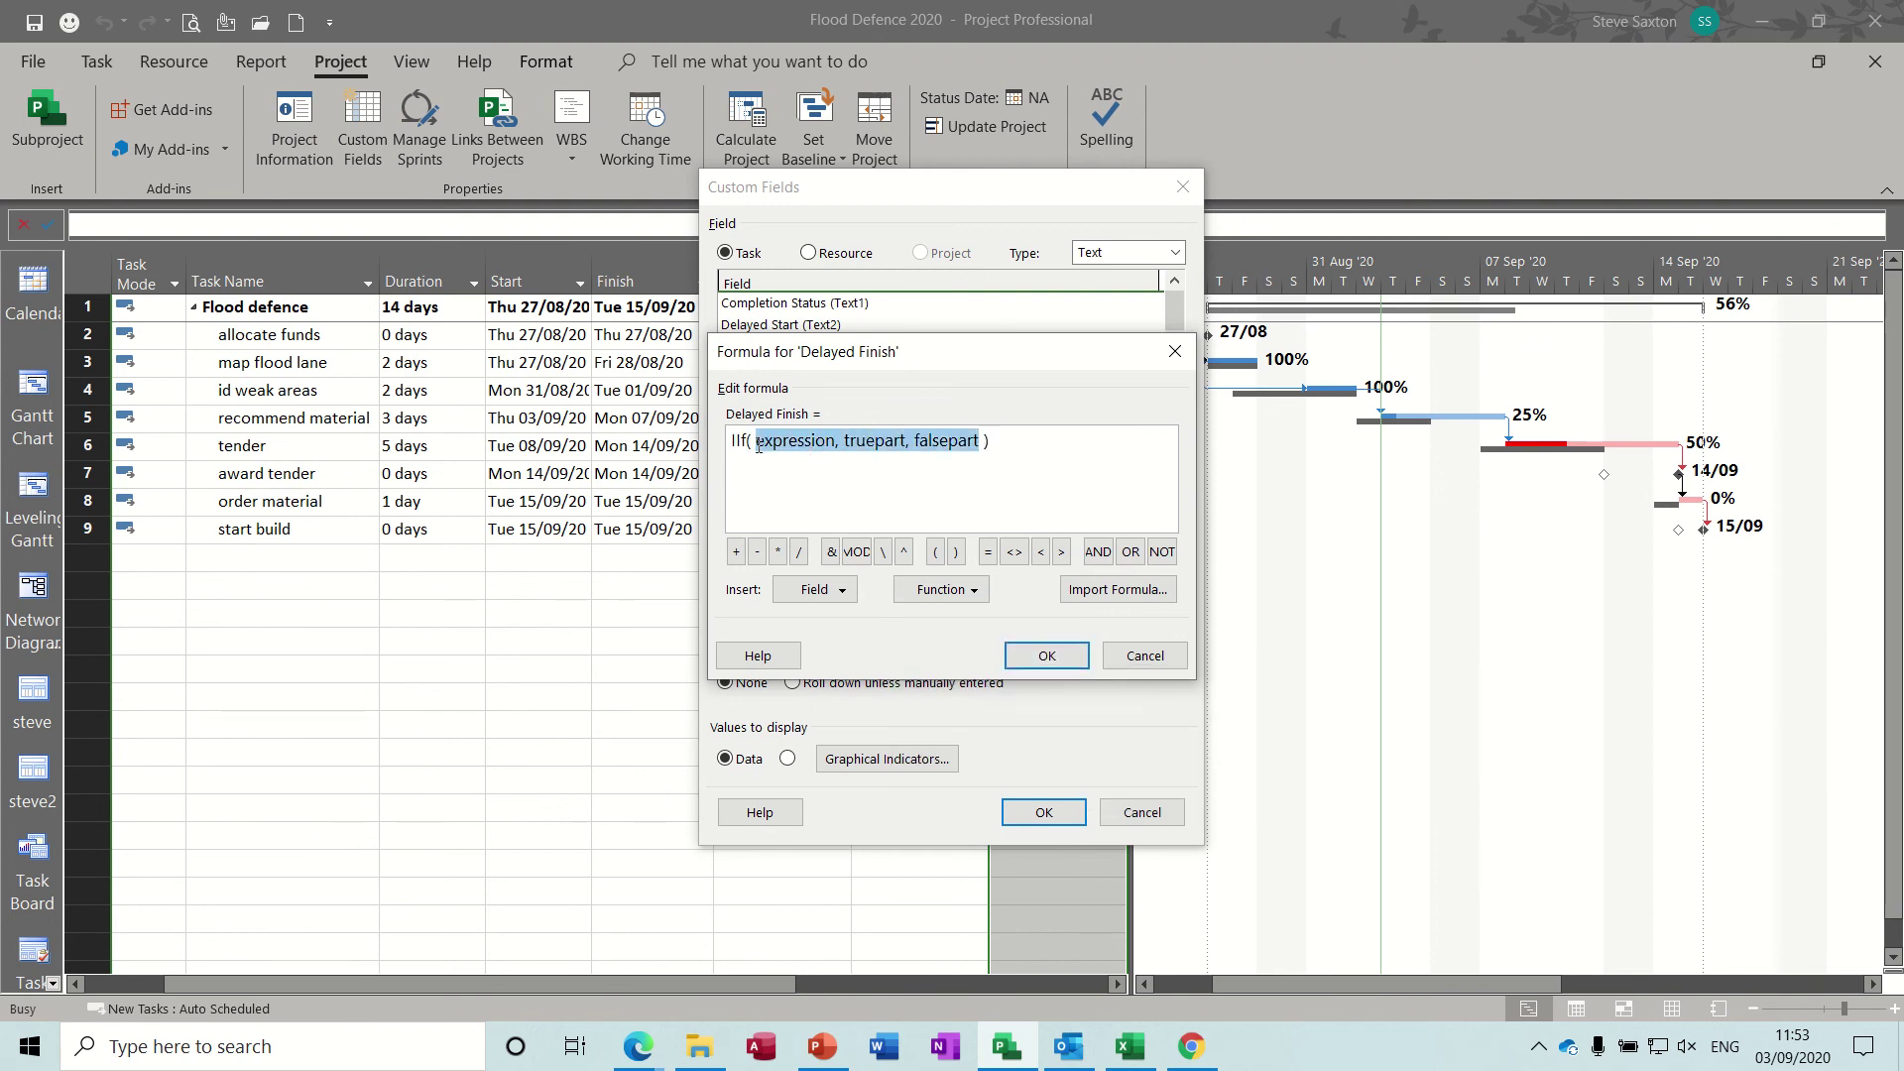
key("Delete")
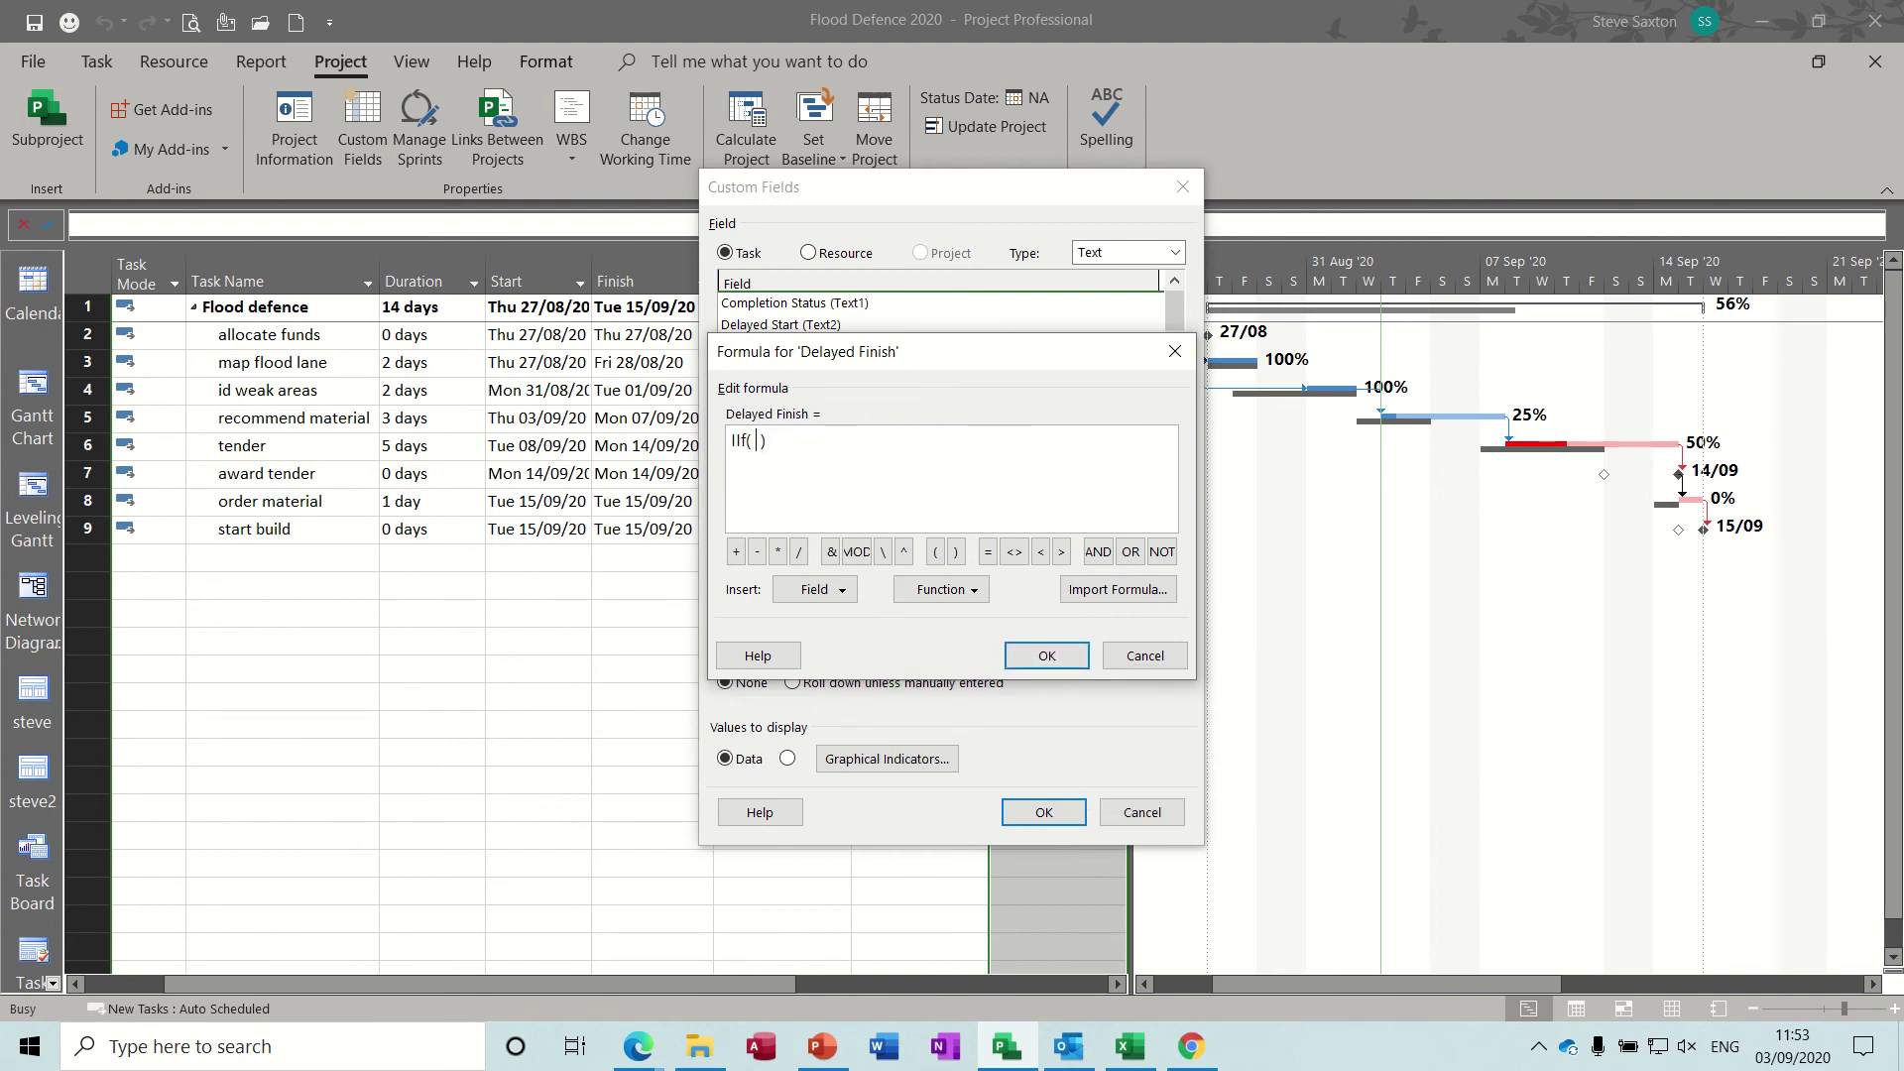
- Set the condition of the Delayed Finish IIf formula to [Actual Finish] > [Baseline Finish]
left_click(841, 590)
mouse_move(858, 656)
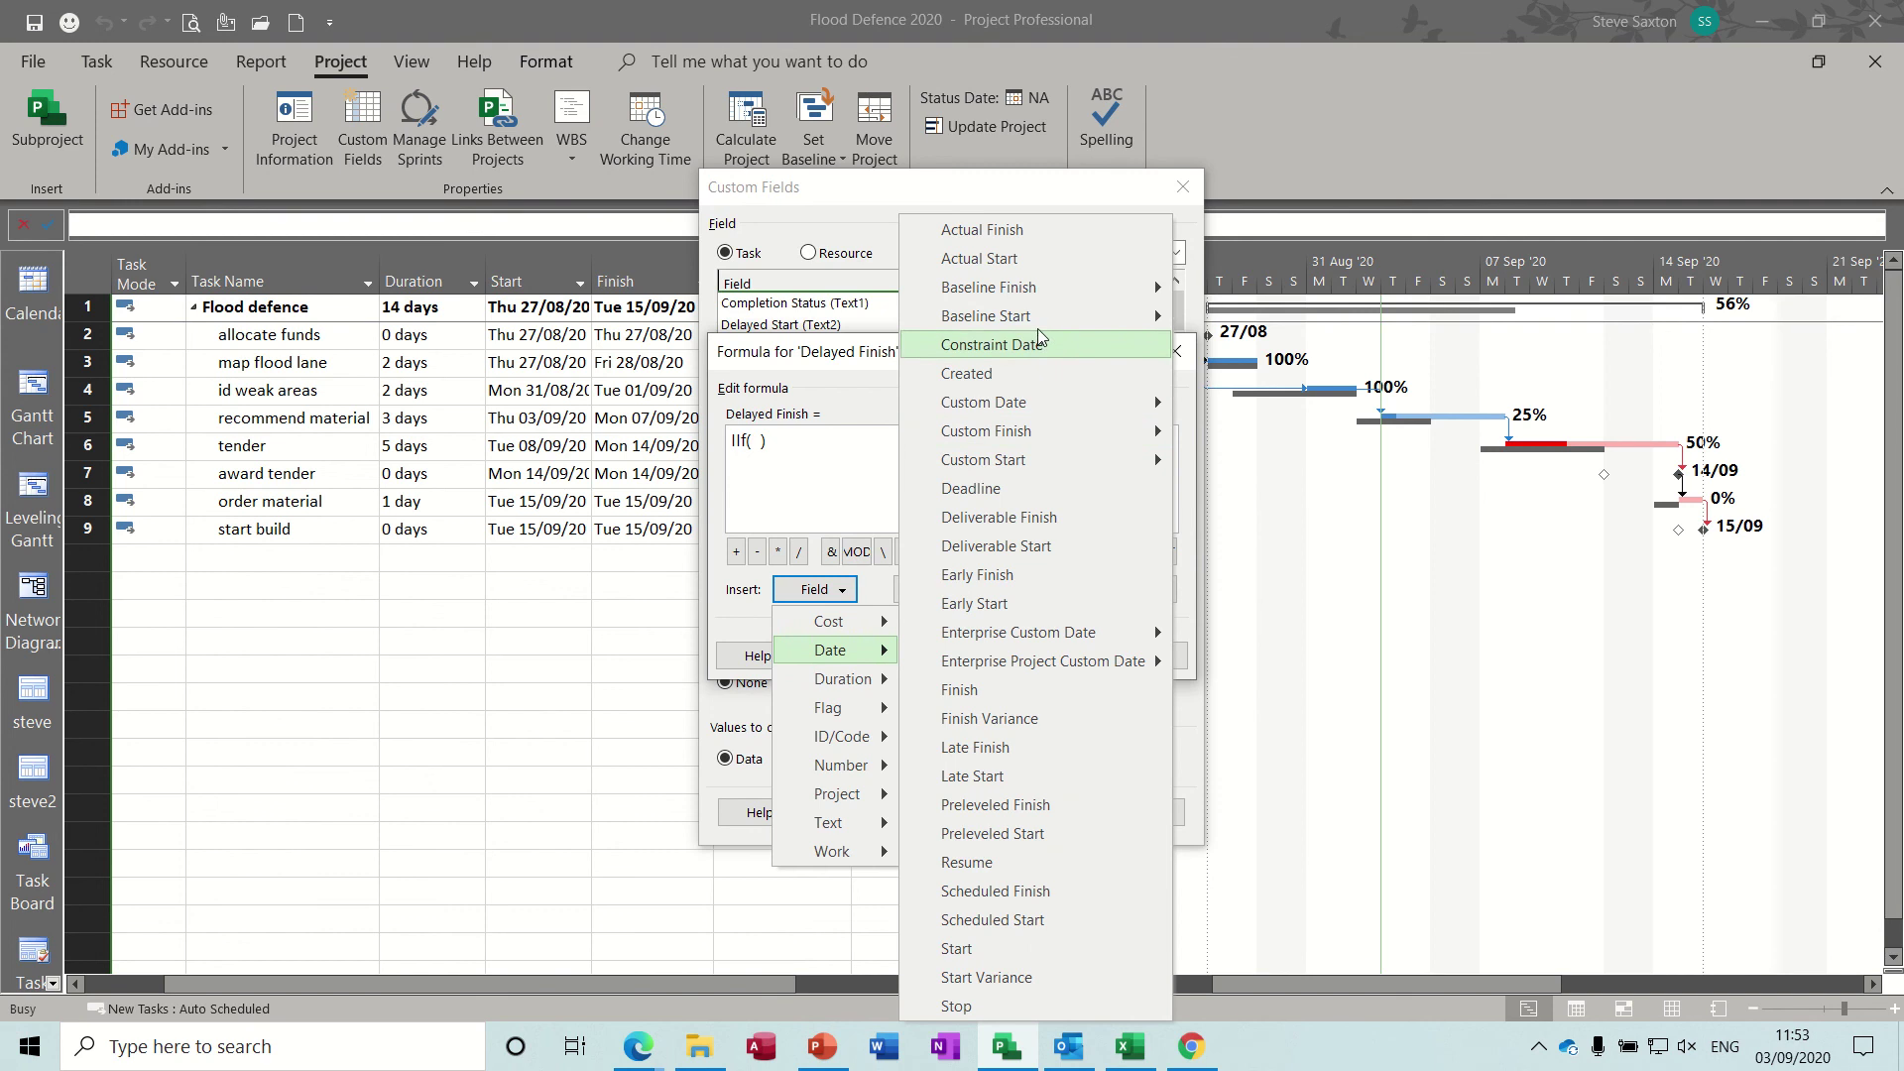
mouse_move(1043, 288)
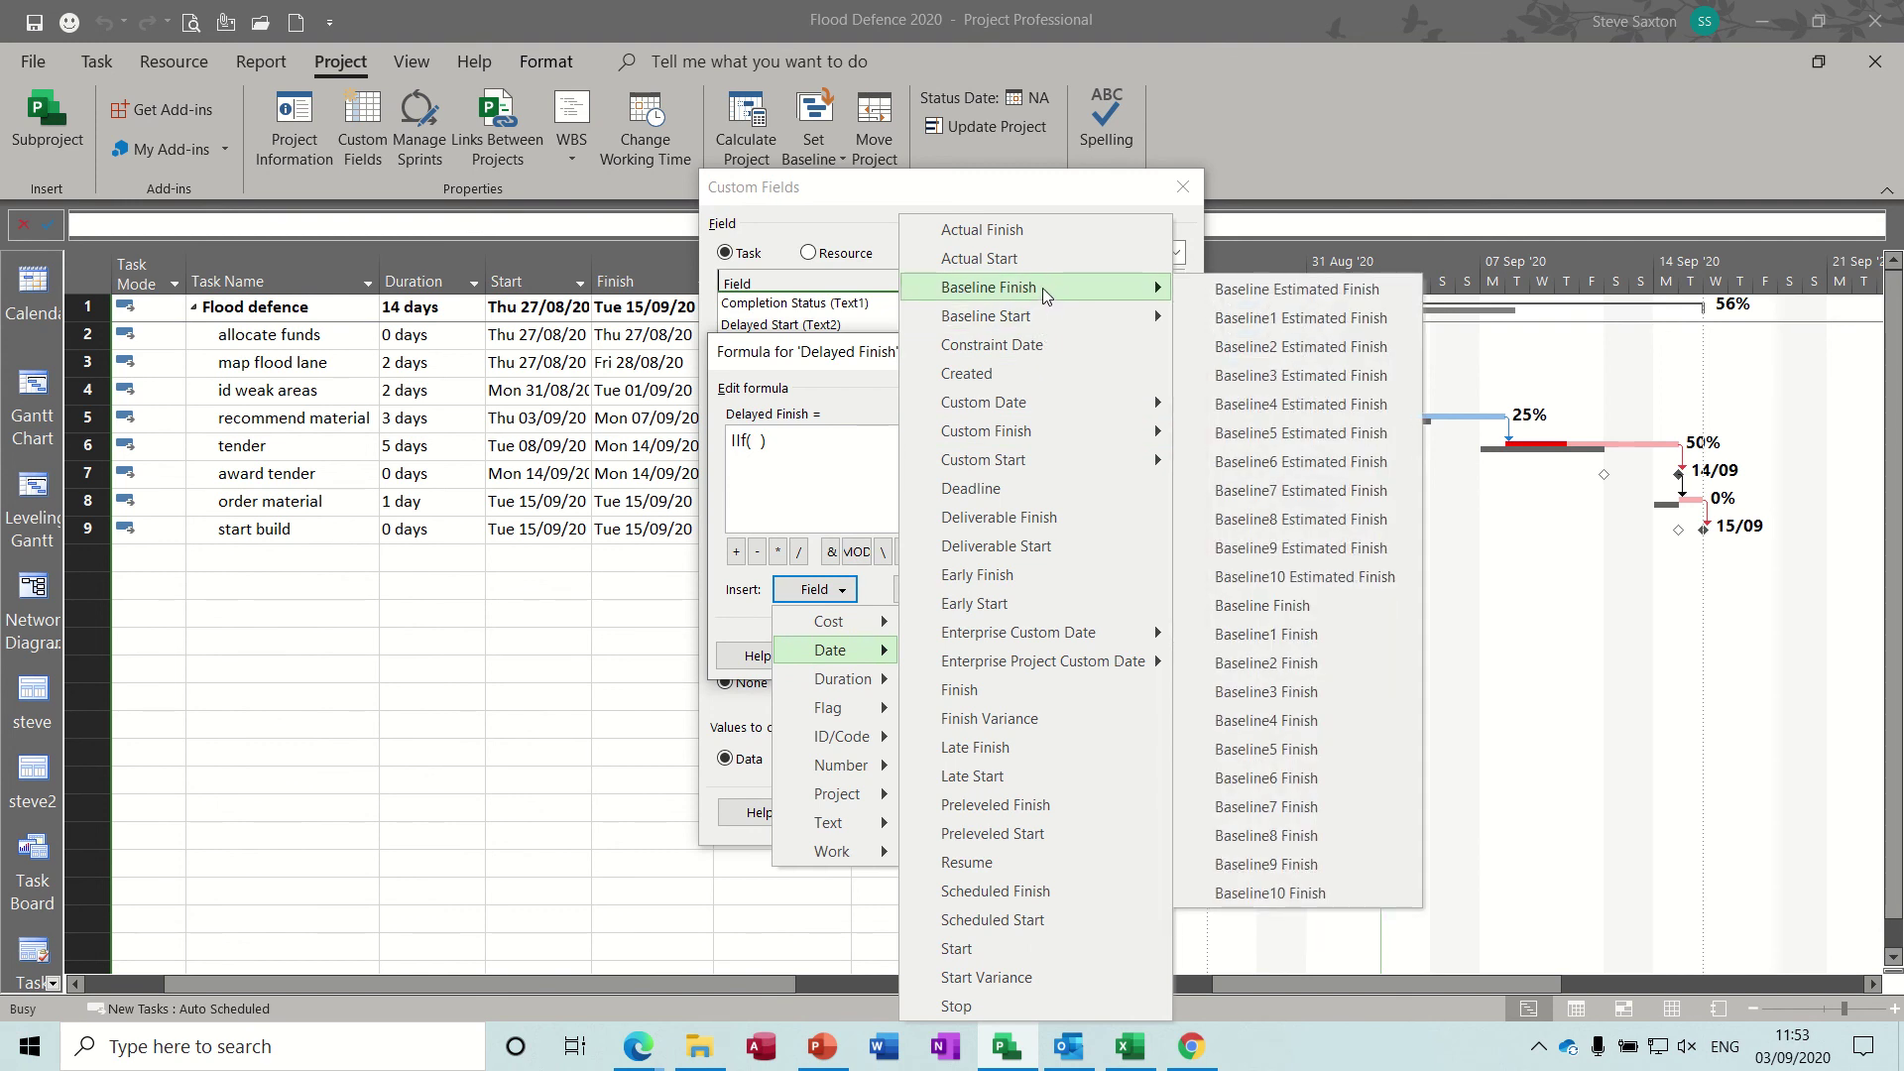
left_click(1037, 227)
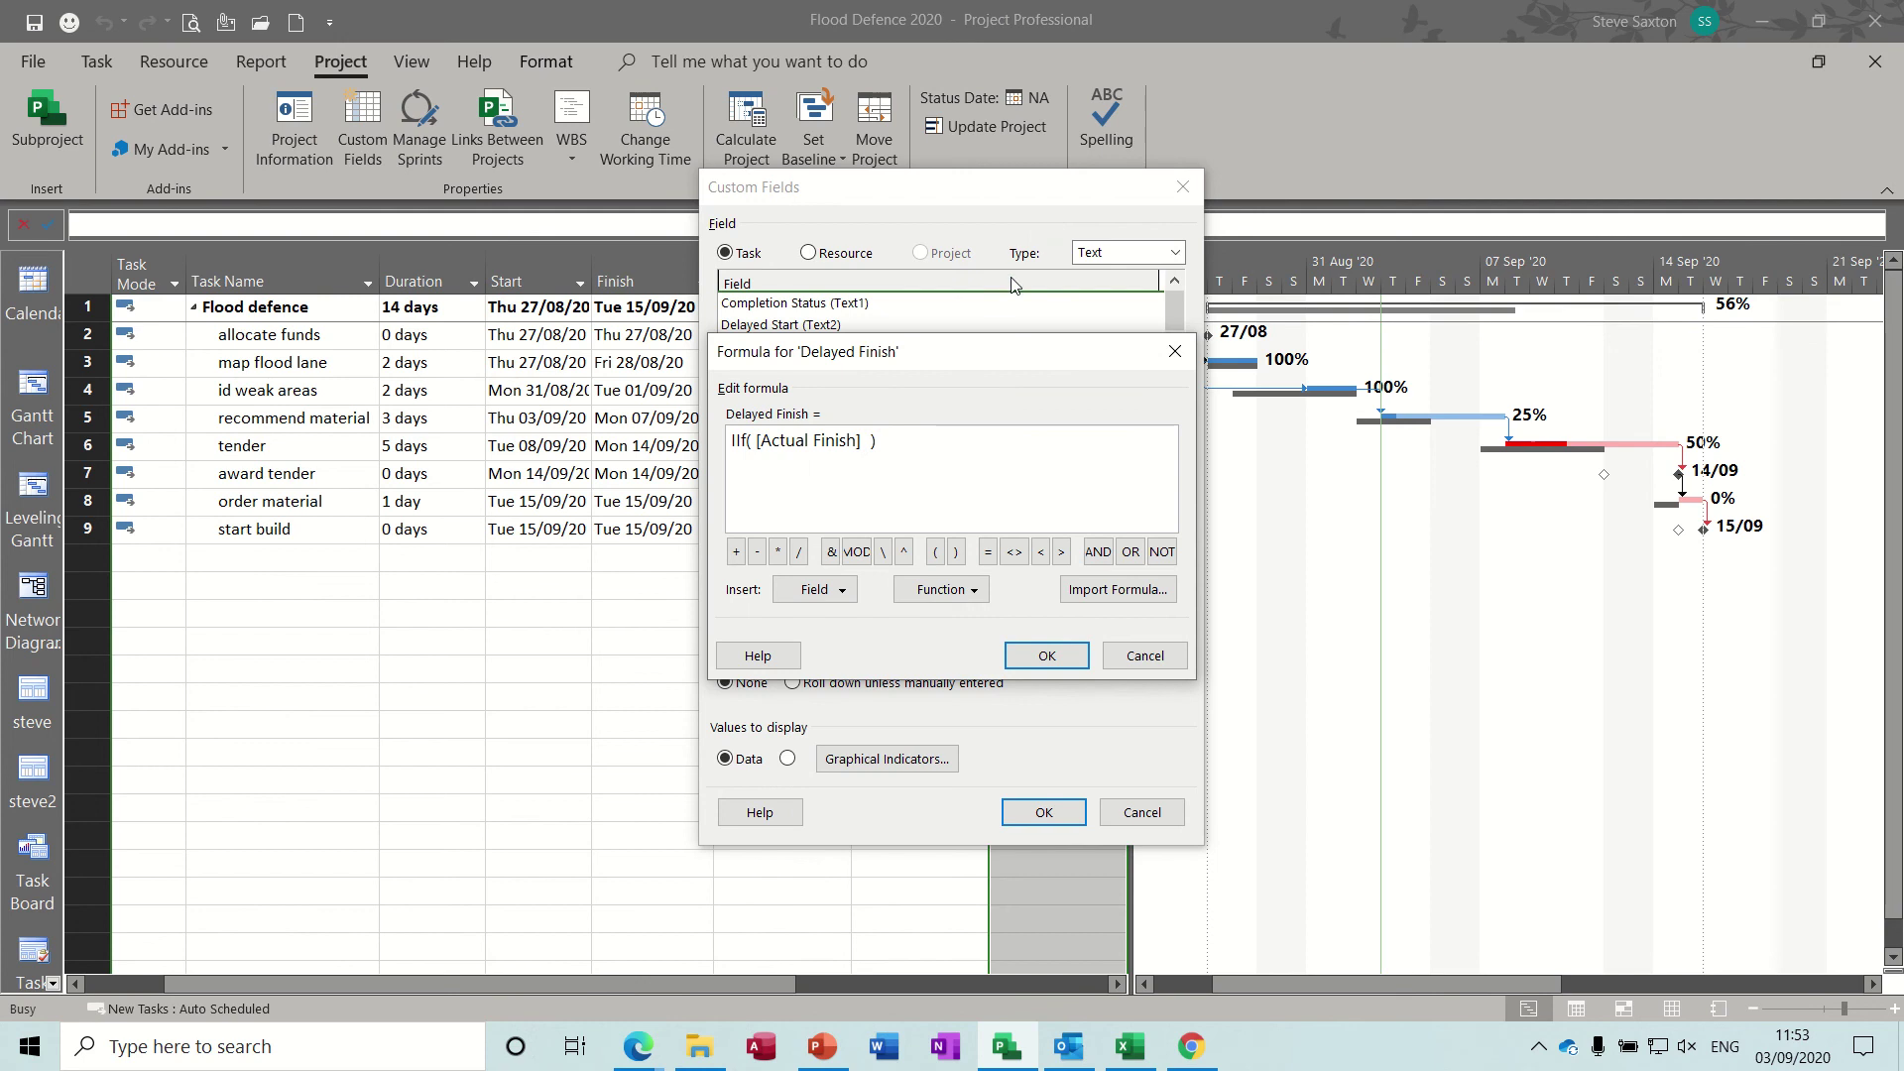
type(">")
left_click(814, 589)
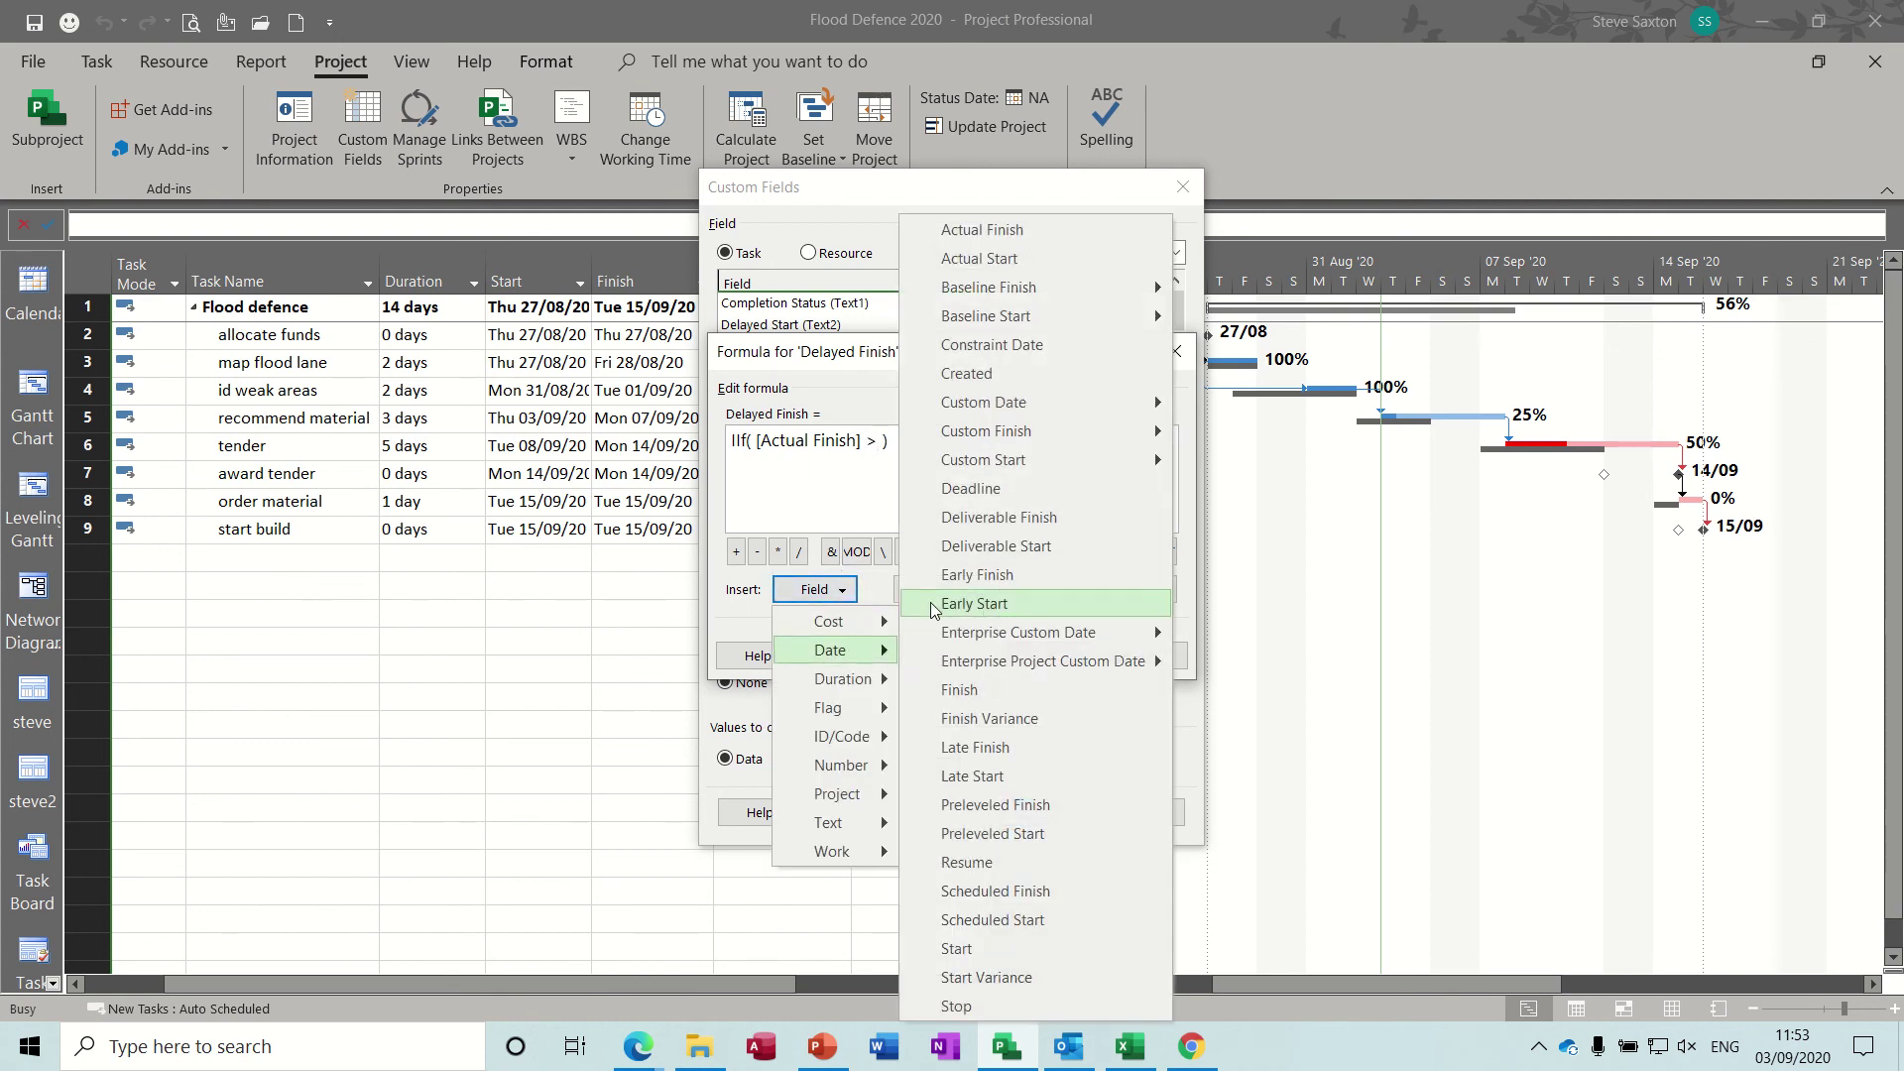
mouse_move(1054, 294)
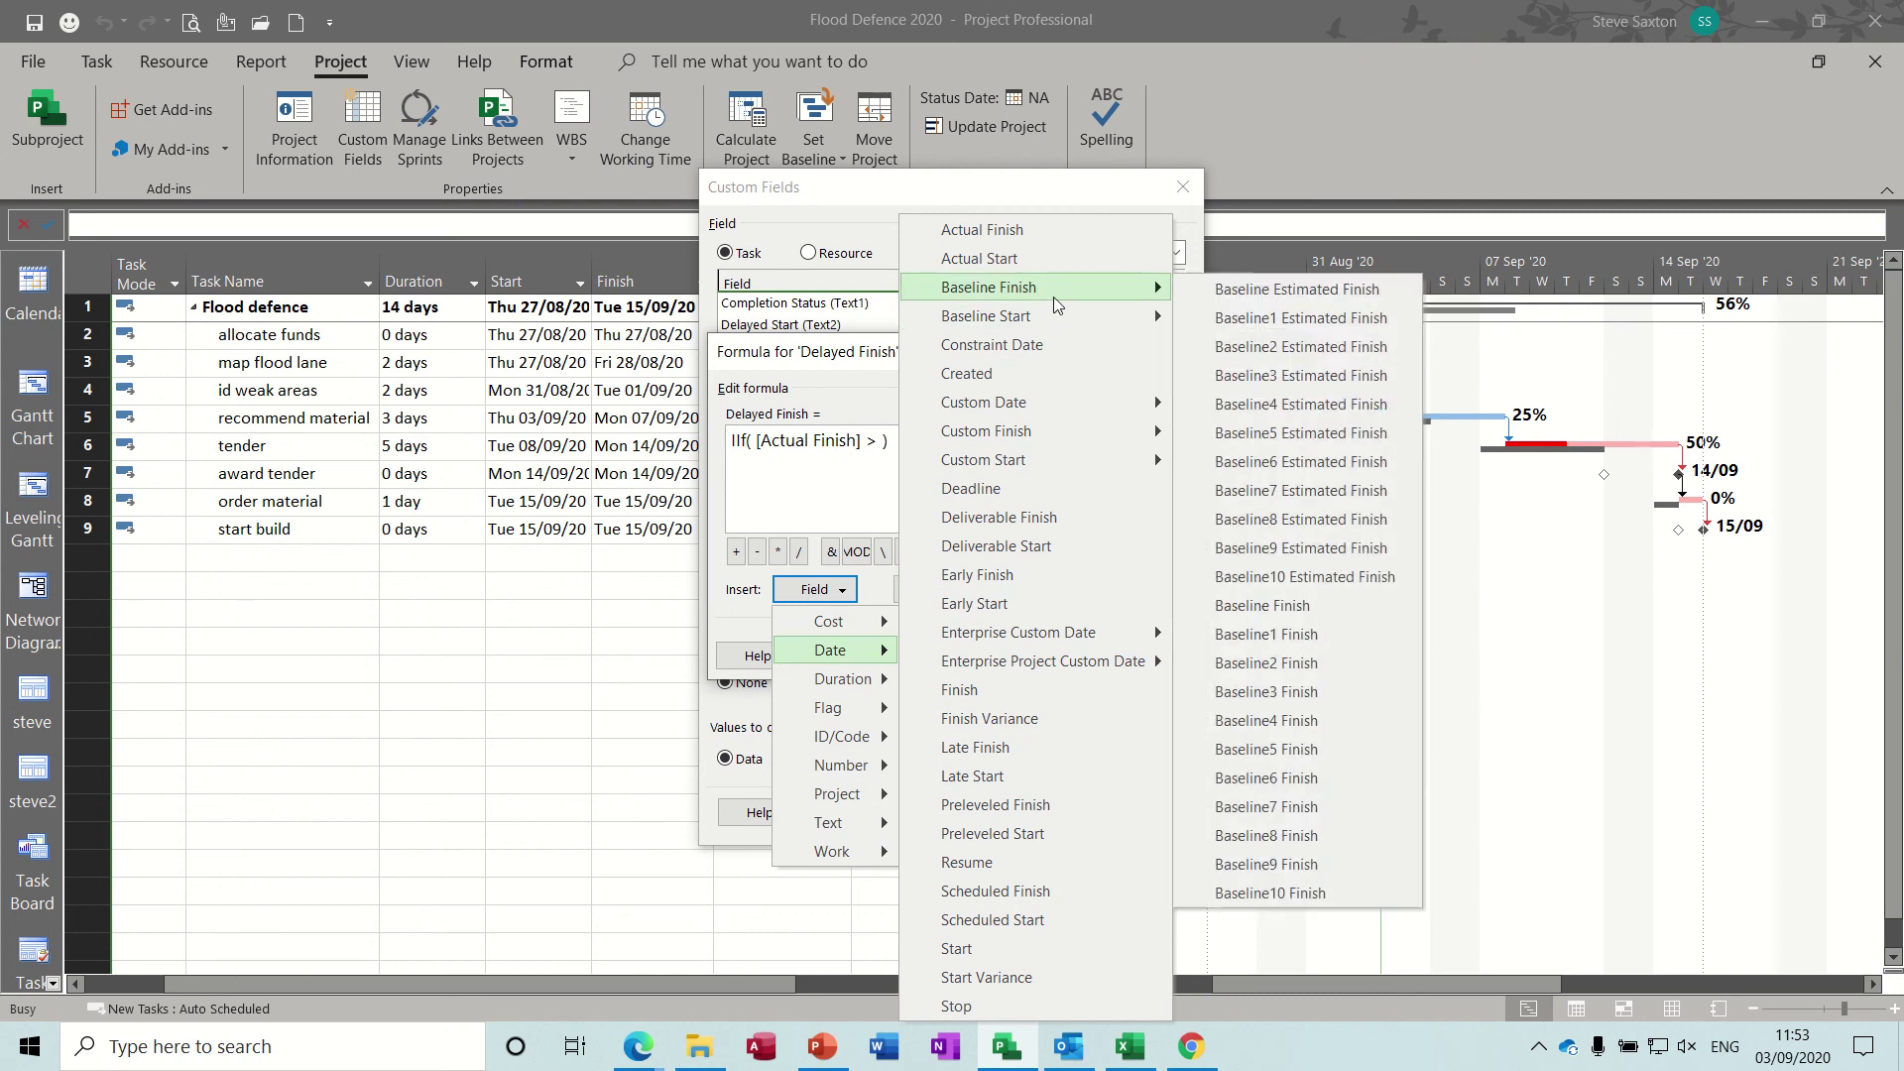
left_click(1273, 603)
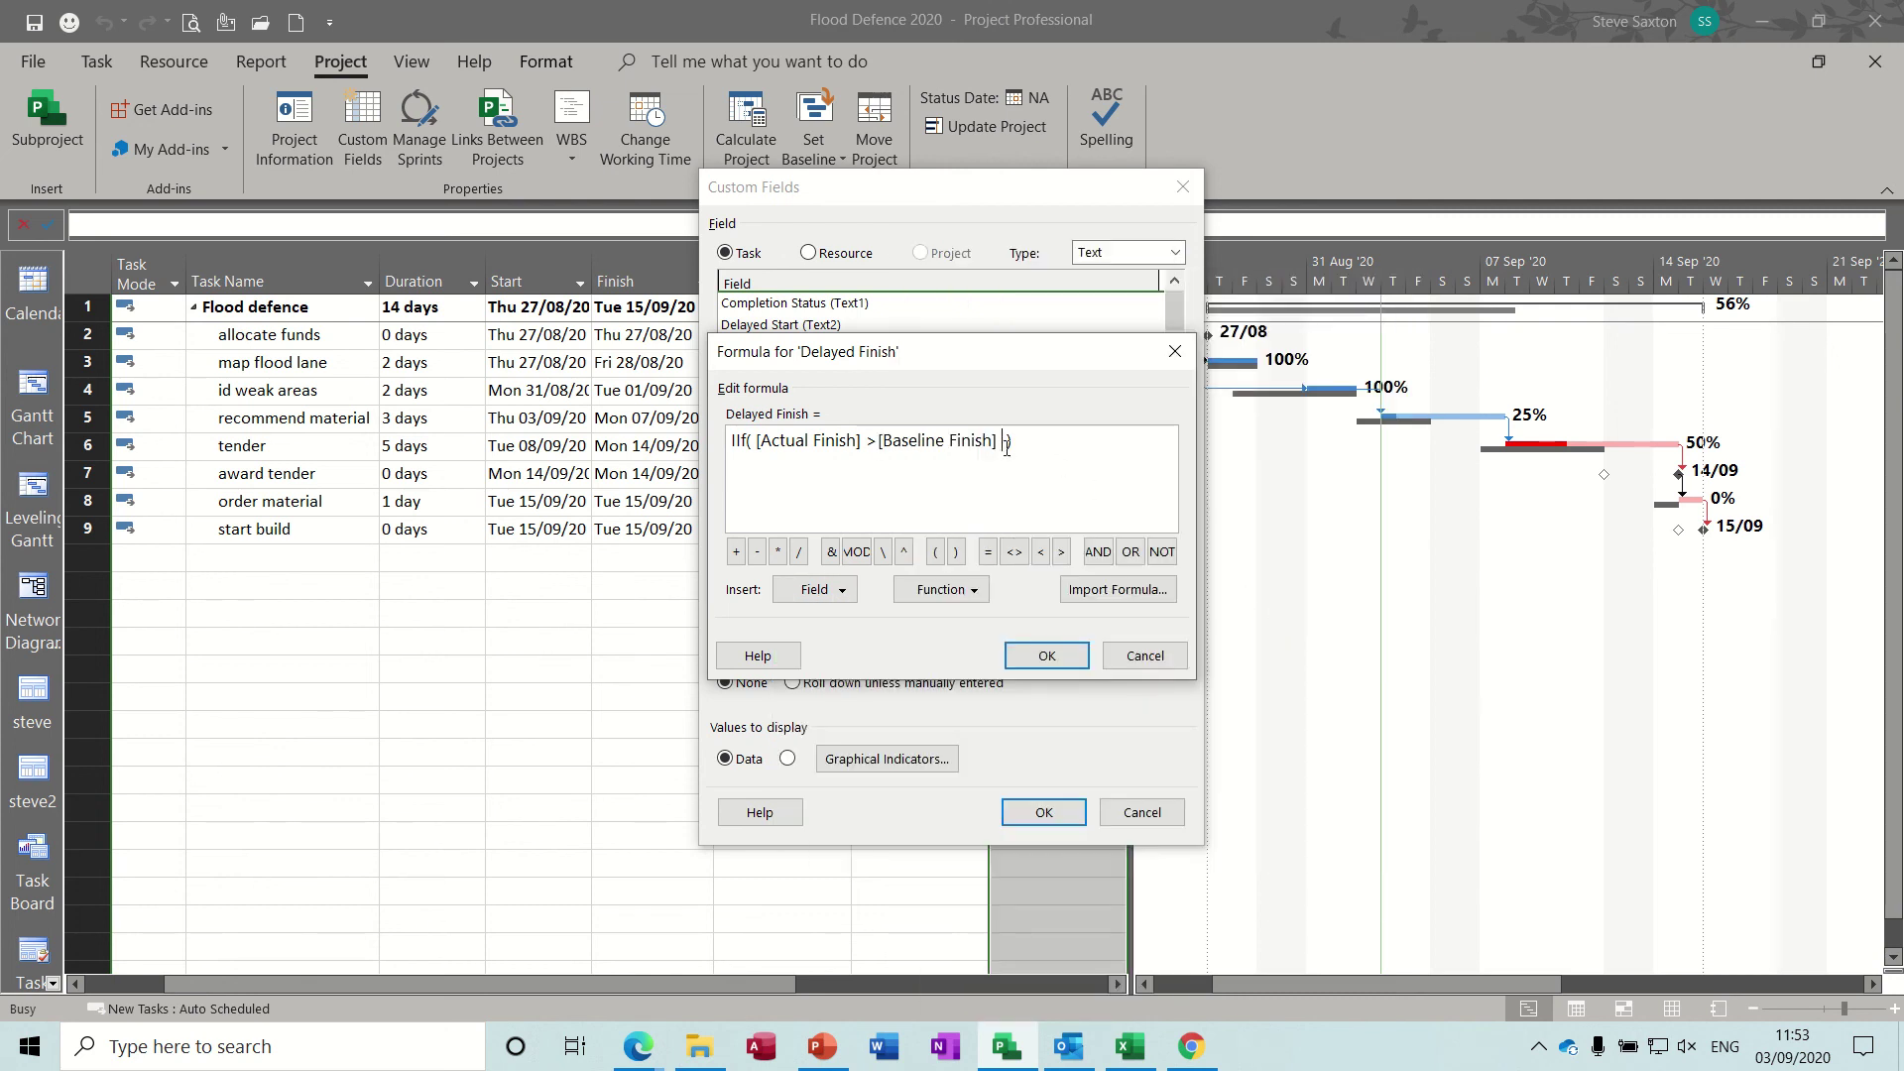
- Complete the Delayed Finish formula with "Delayed" if true and "On Time" if false, and apply it, replacing the field's existing data
type(",\"Delayed\"")
type(",")
left_click(1088, 442)
type("\"On Time\"")
left_click(1046, 656)
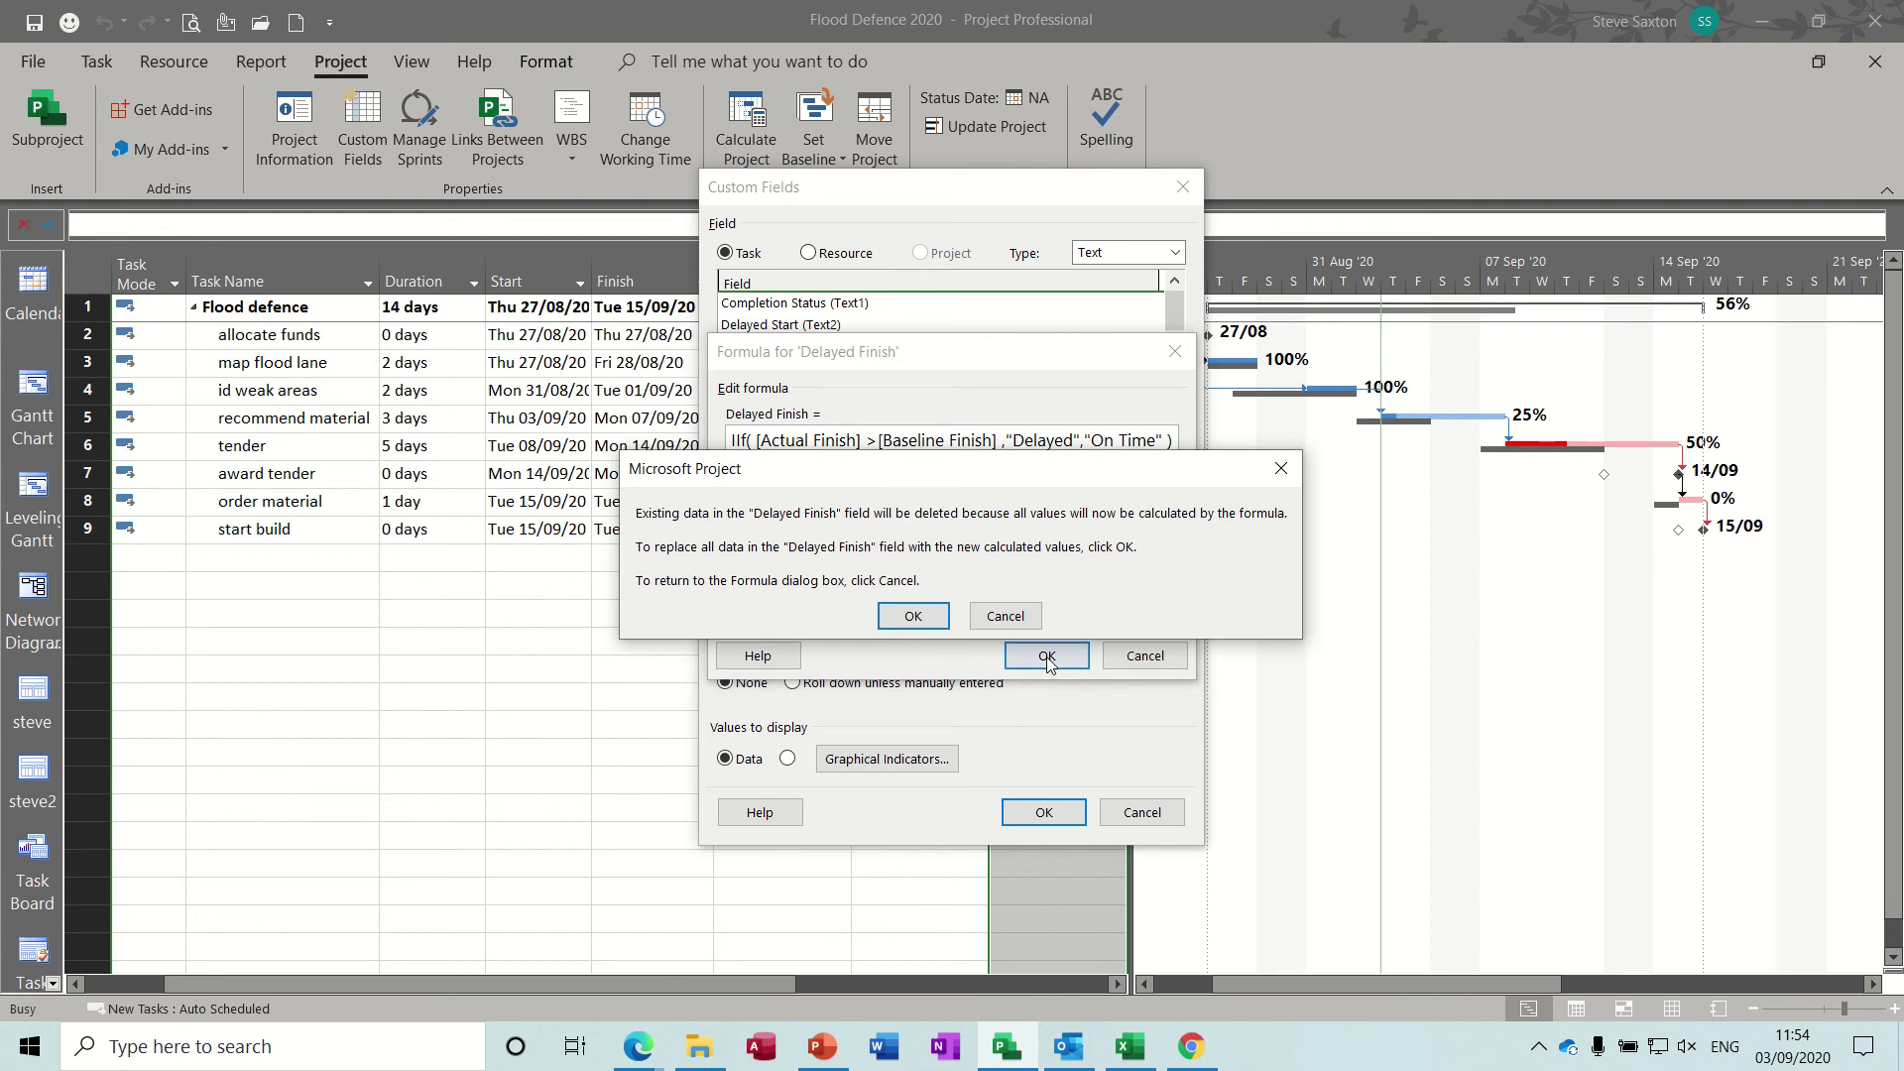
left_click(935, 623)
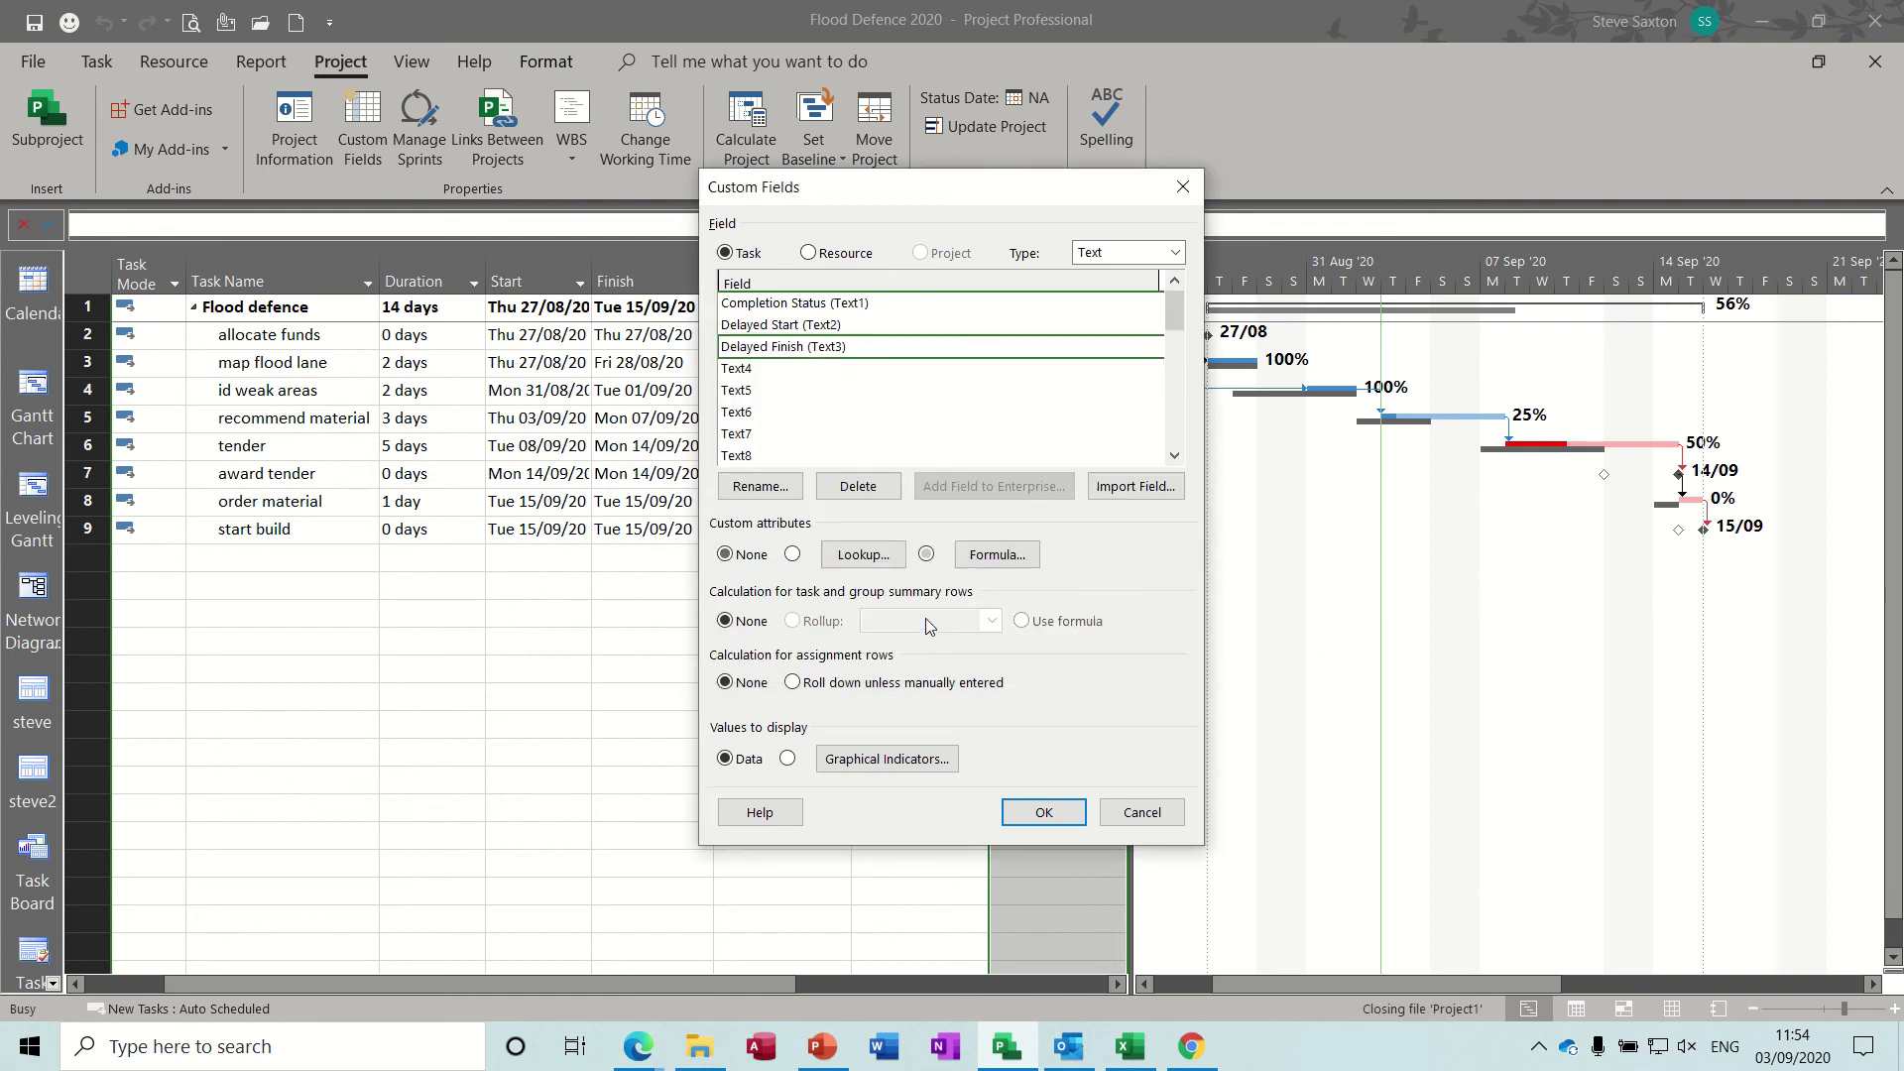
left_click(1043, 811)
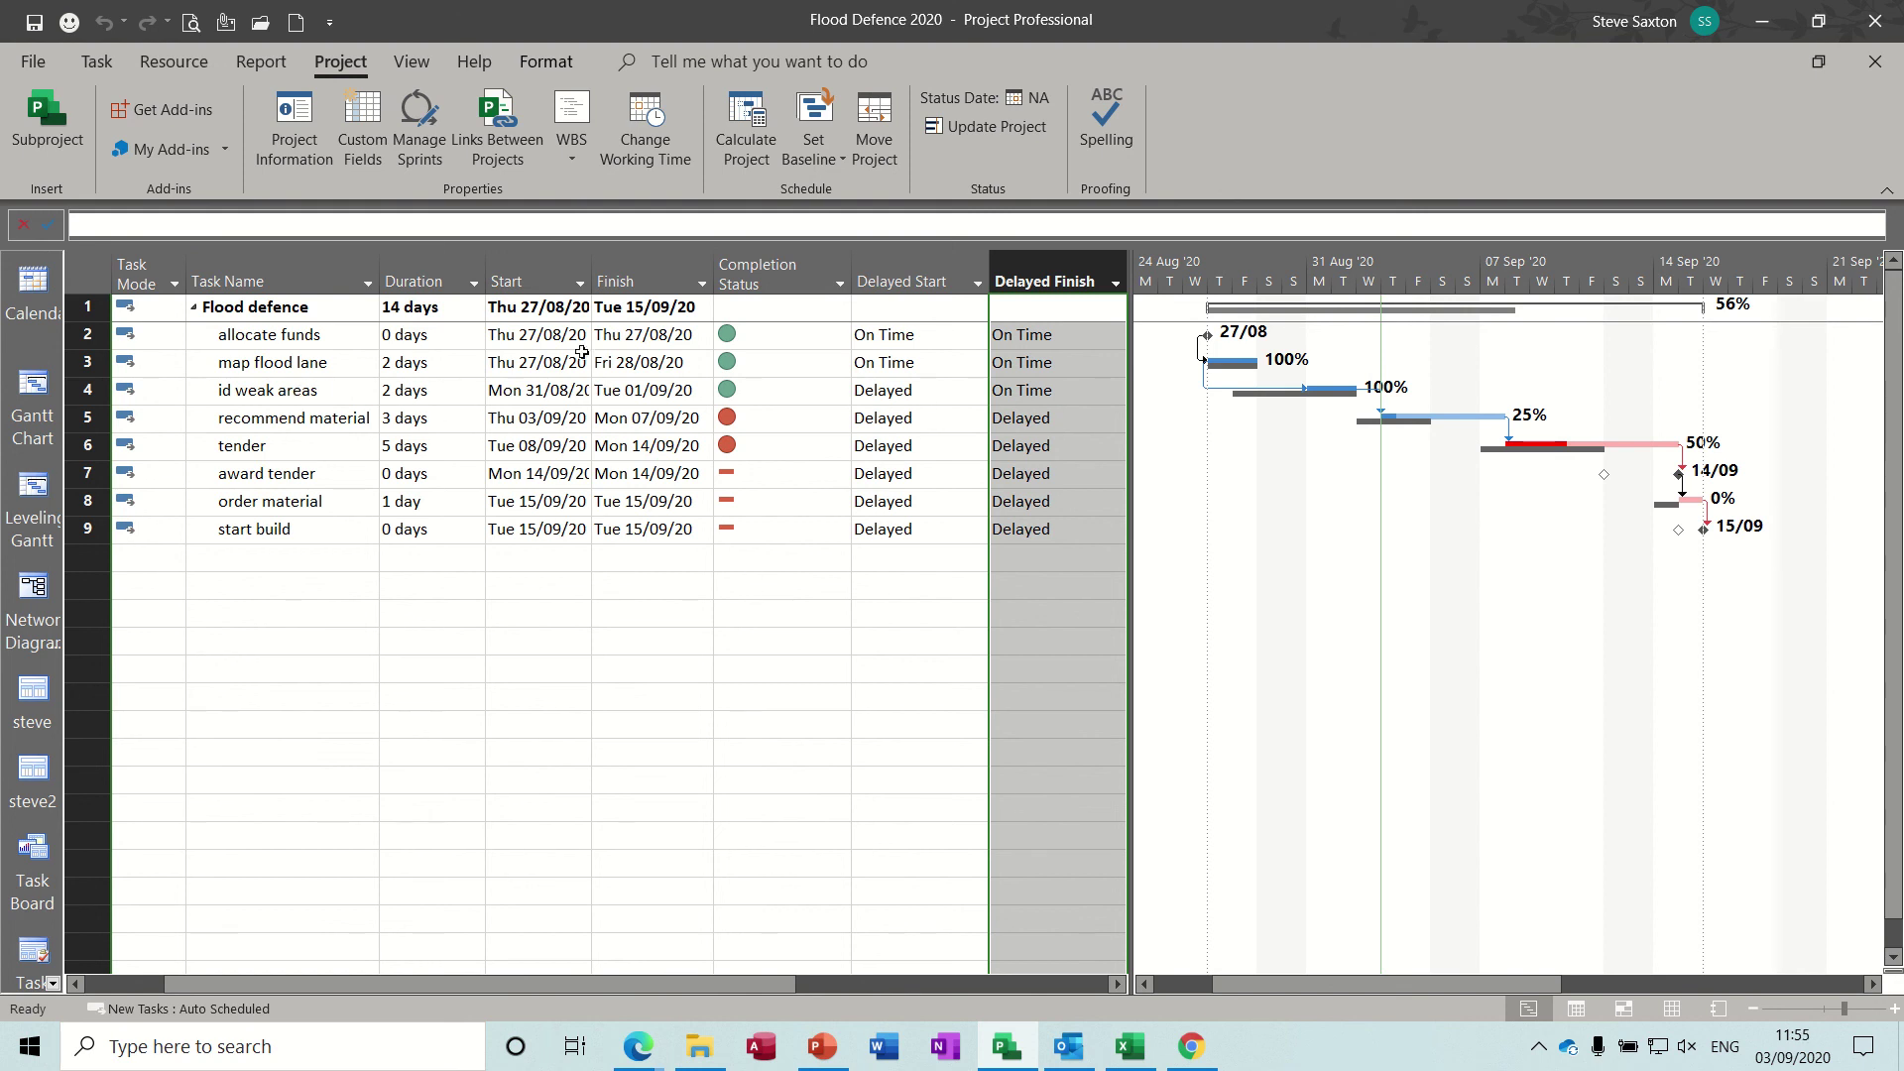
- Display the Tracking table and insert a Baseline Duration column before Act. Finish, checking the id weak areas task
left_click(423, 66)
left_click(728, 157)
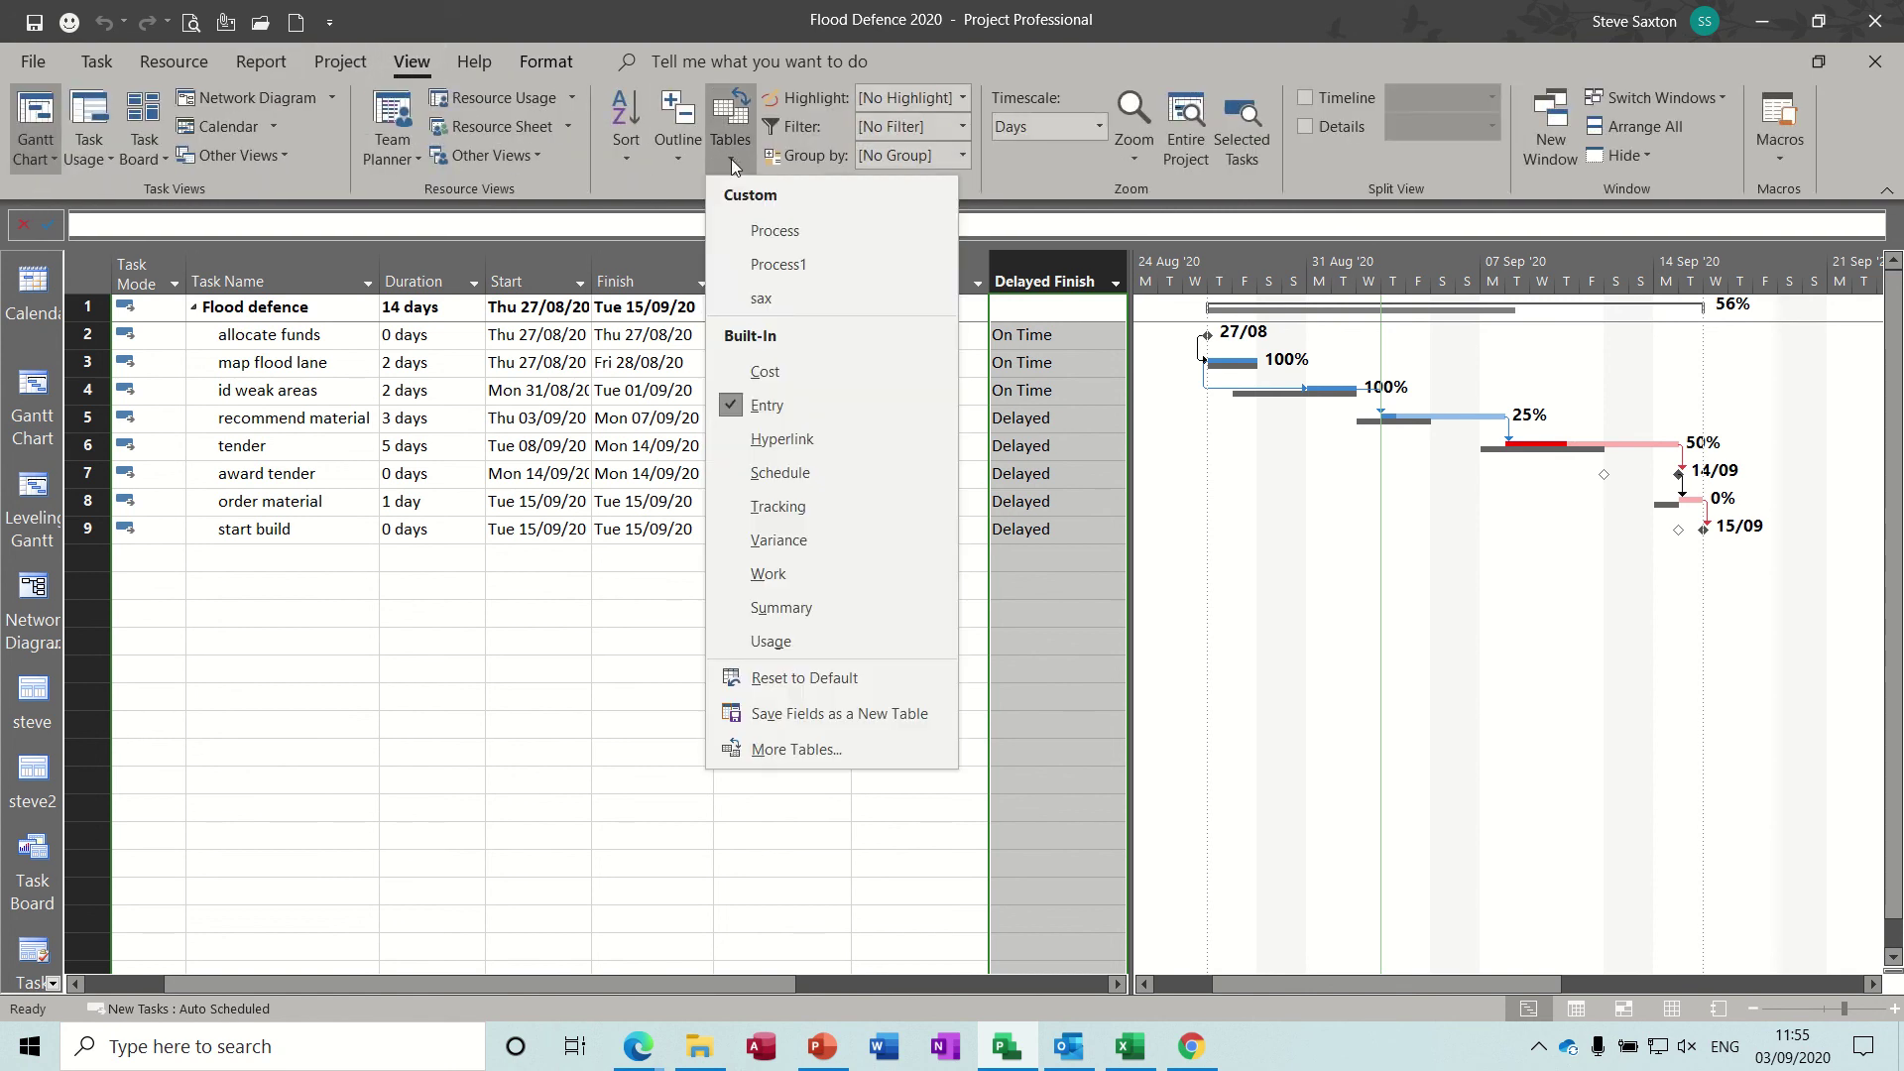
left_click(775, 502)
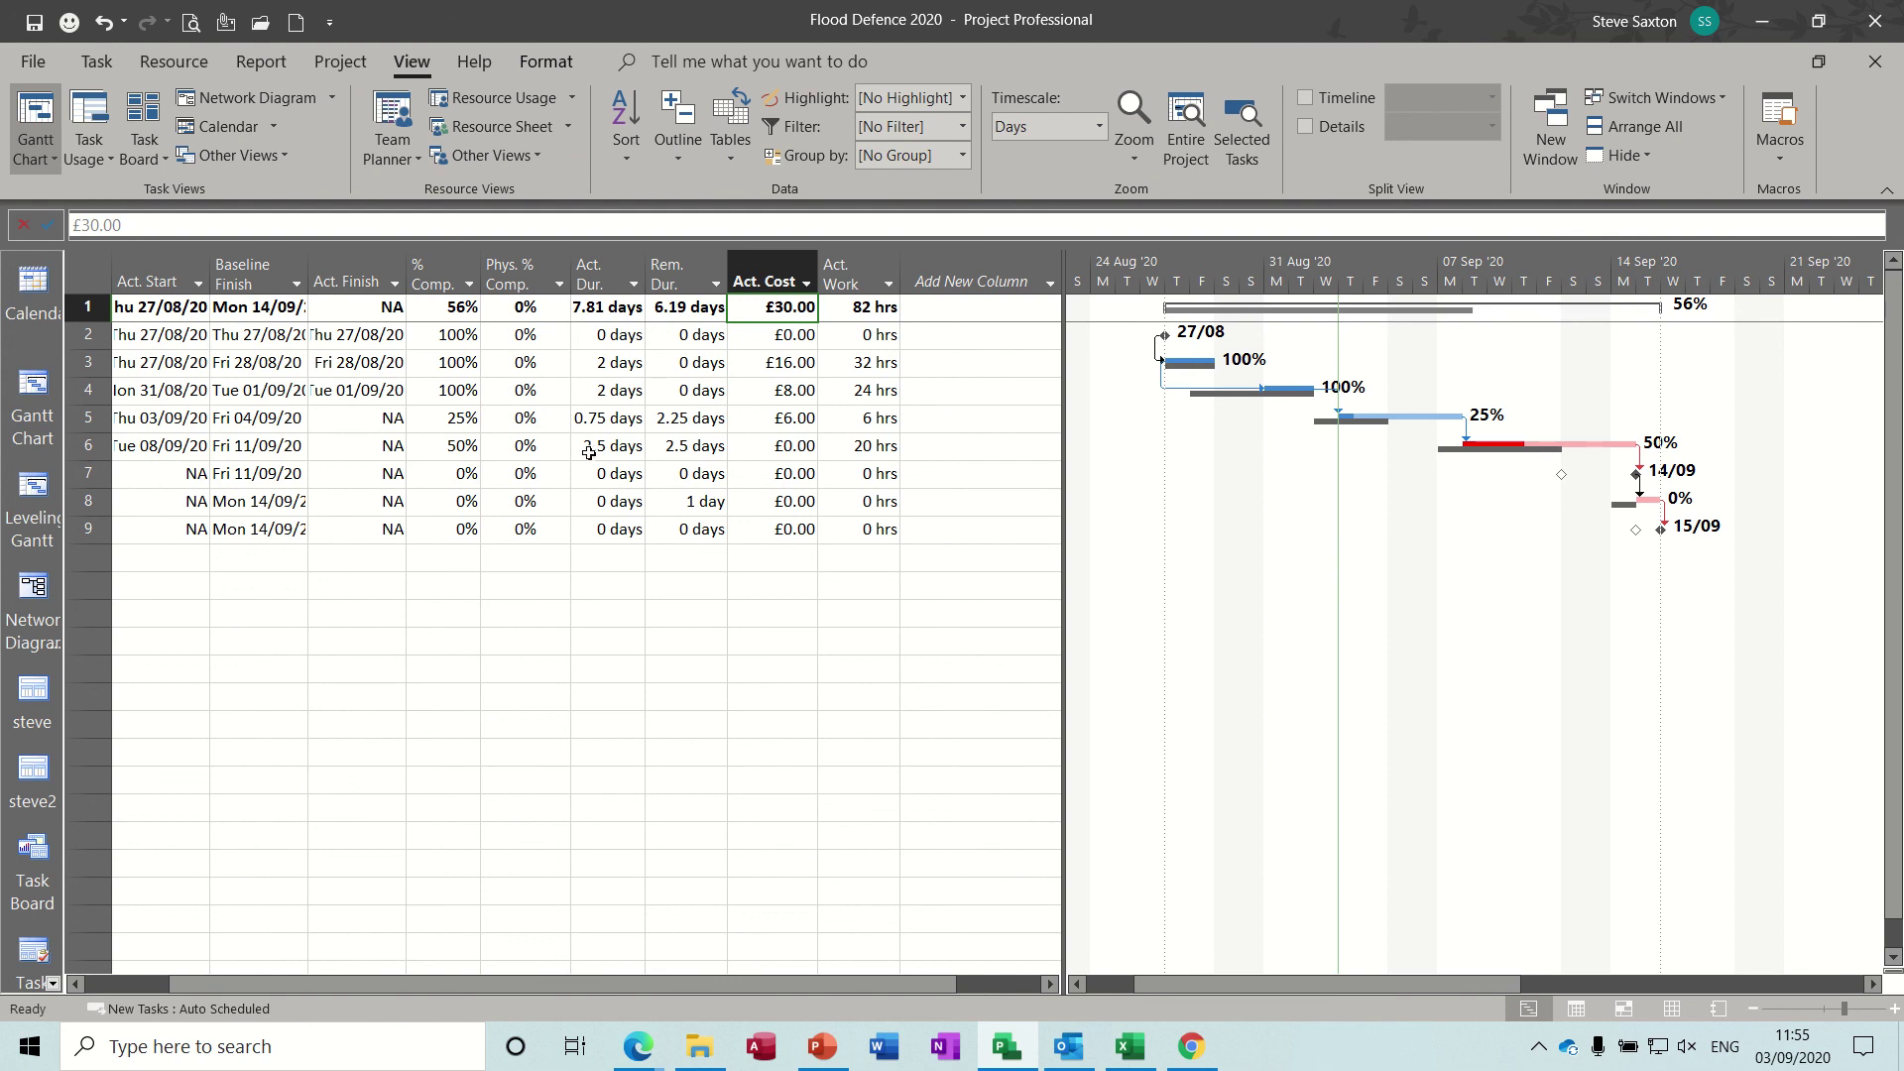
right_click(355, 261)
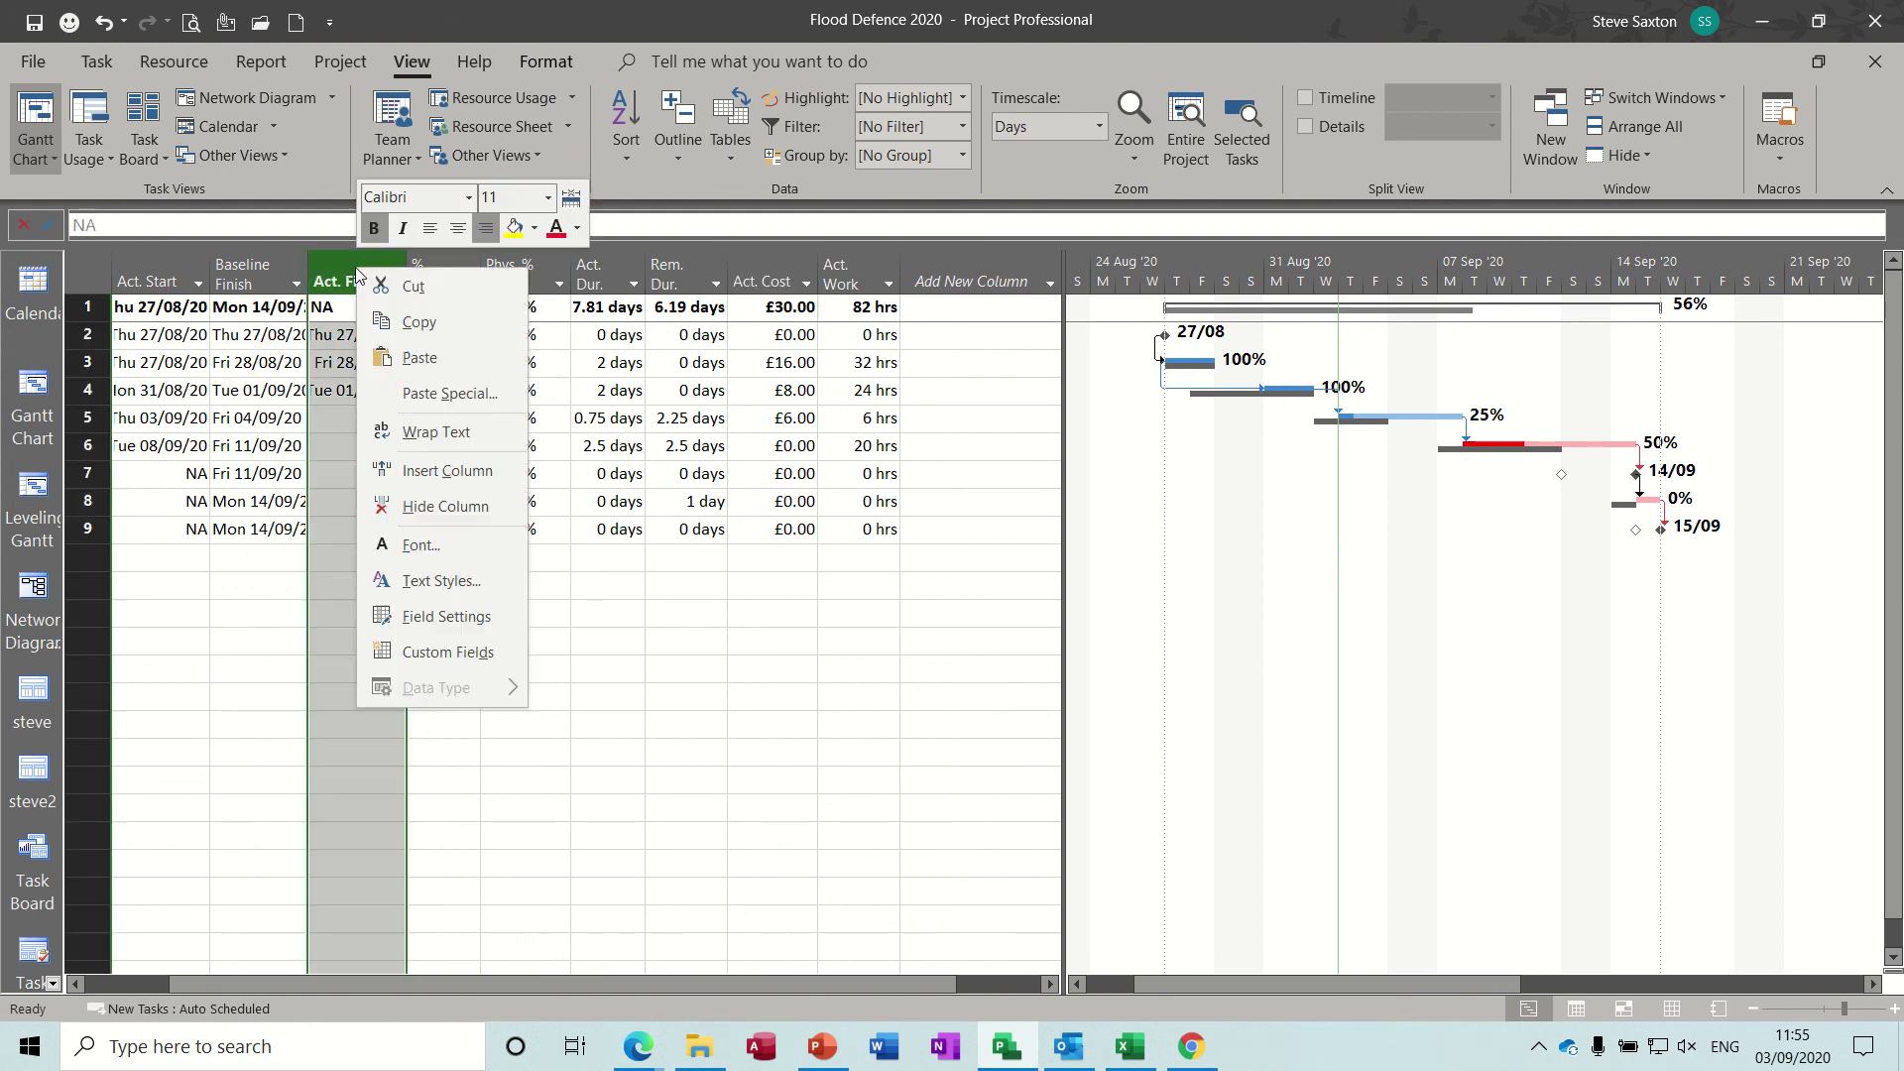
left_click(398, 472)
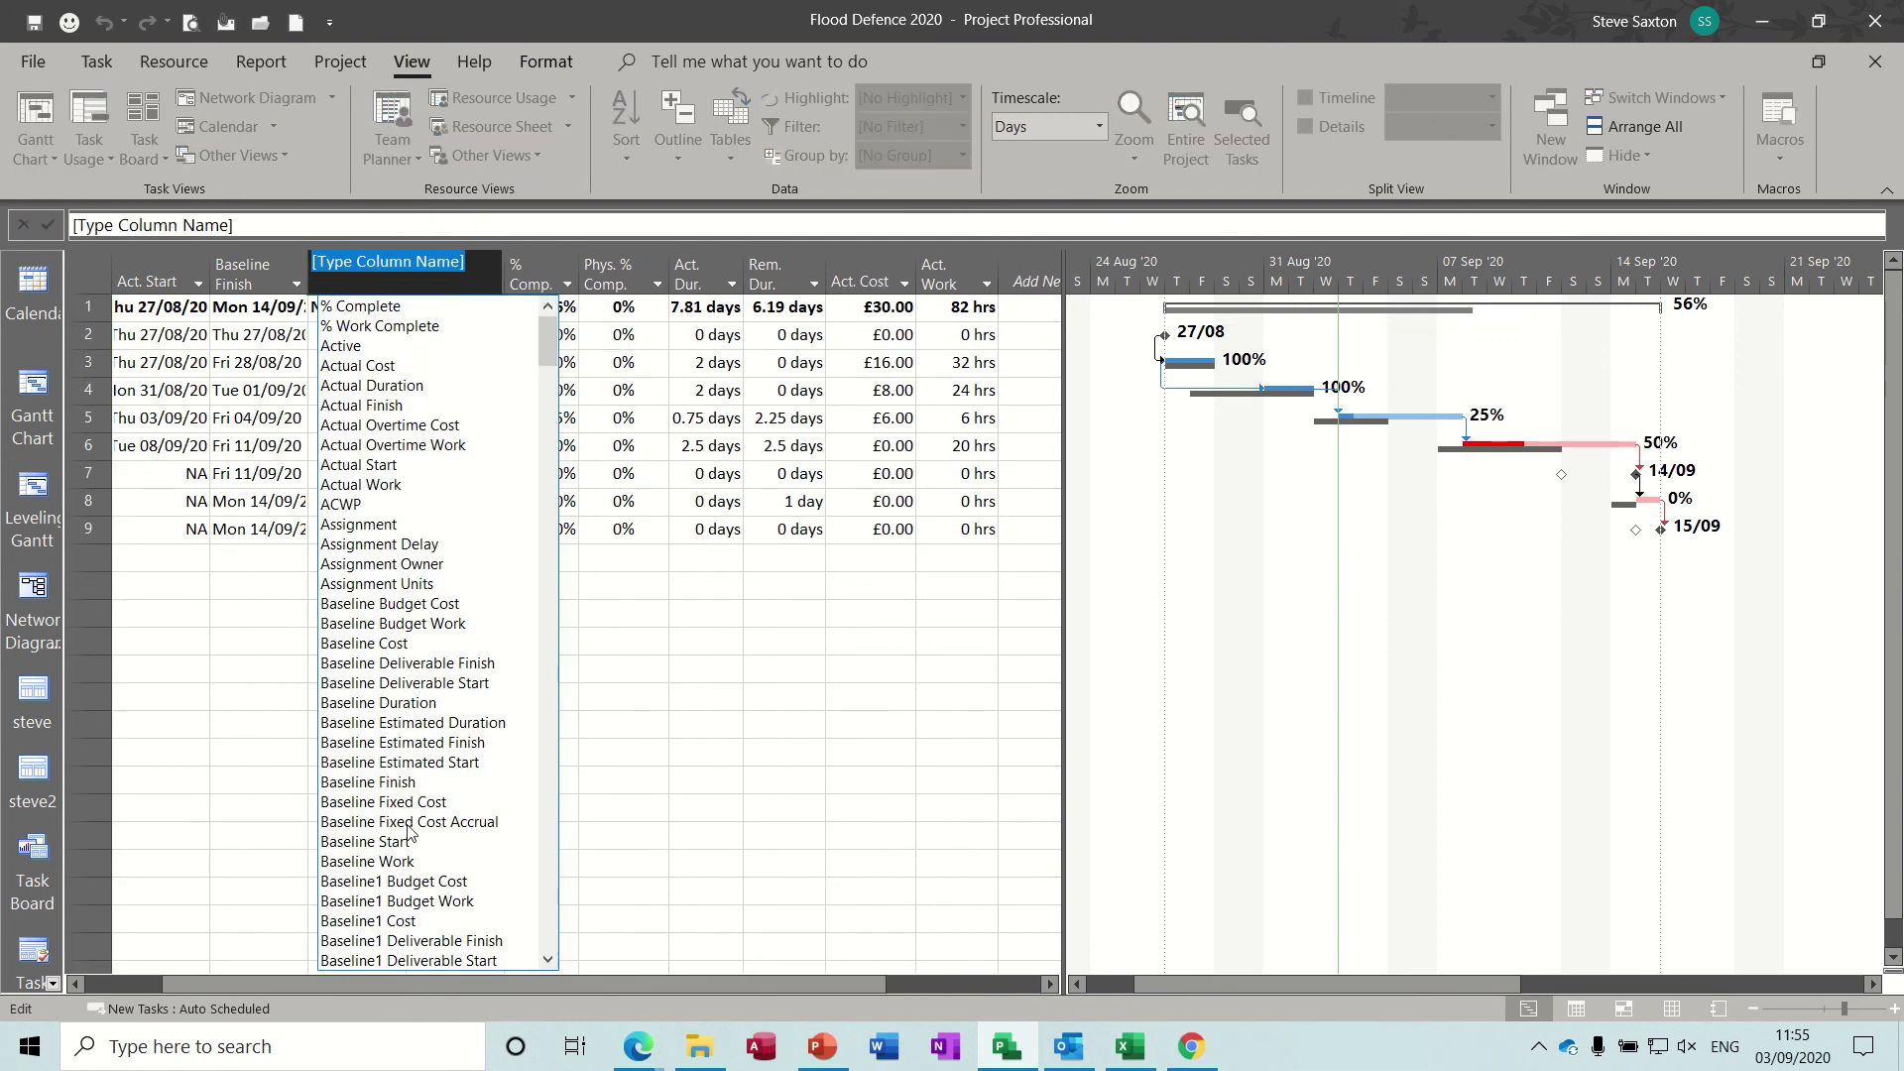
left_click(378, 703)
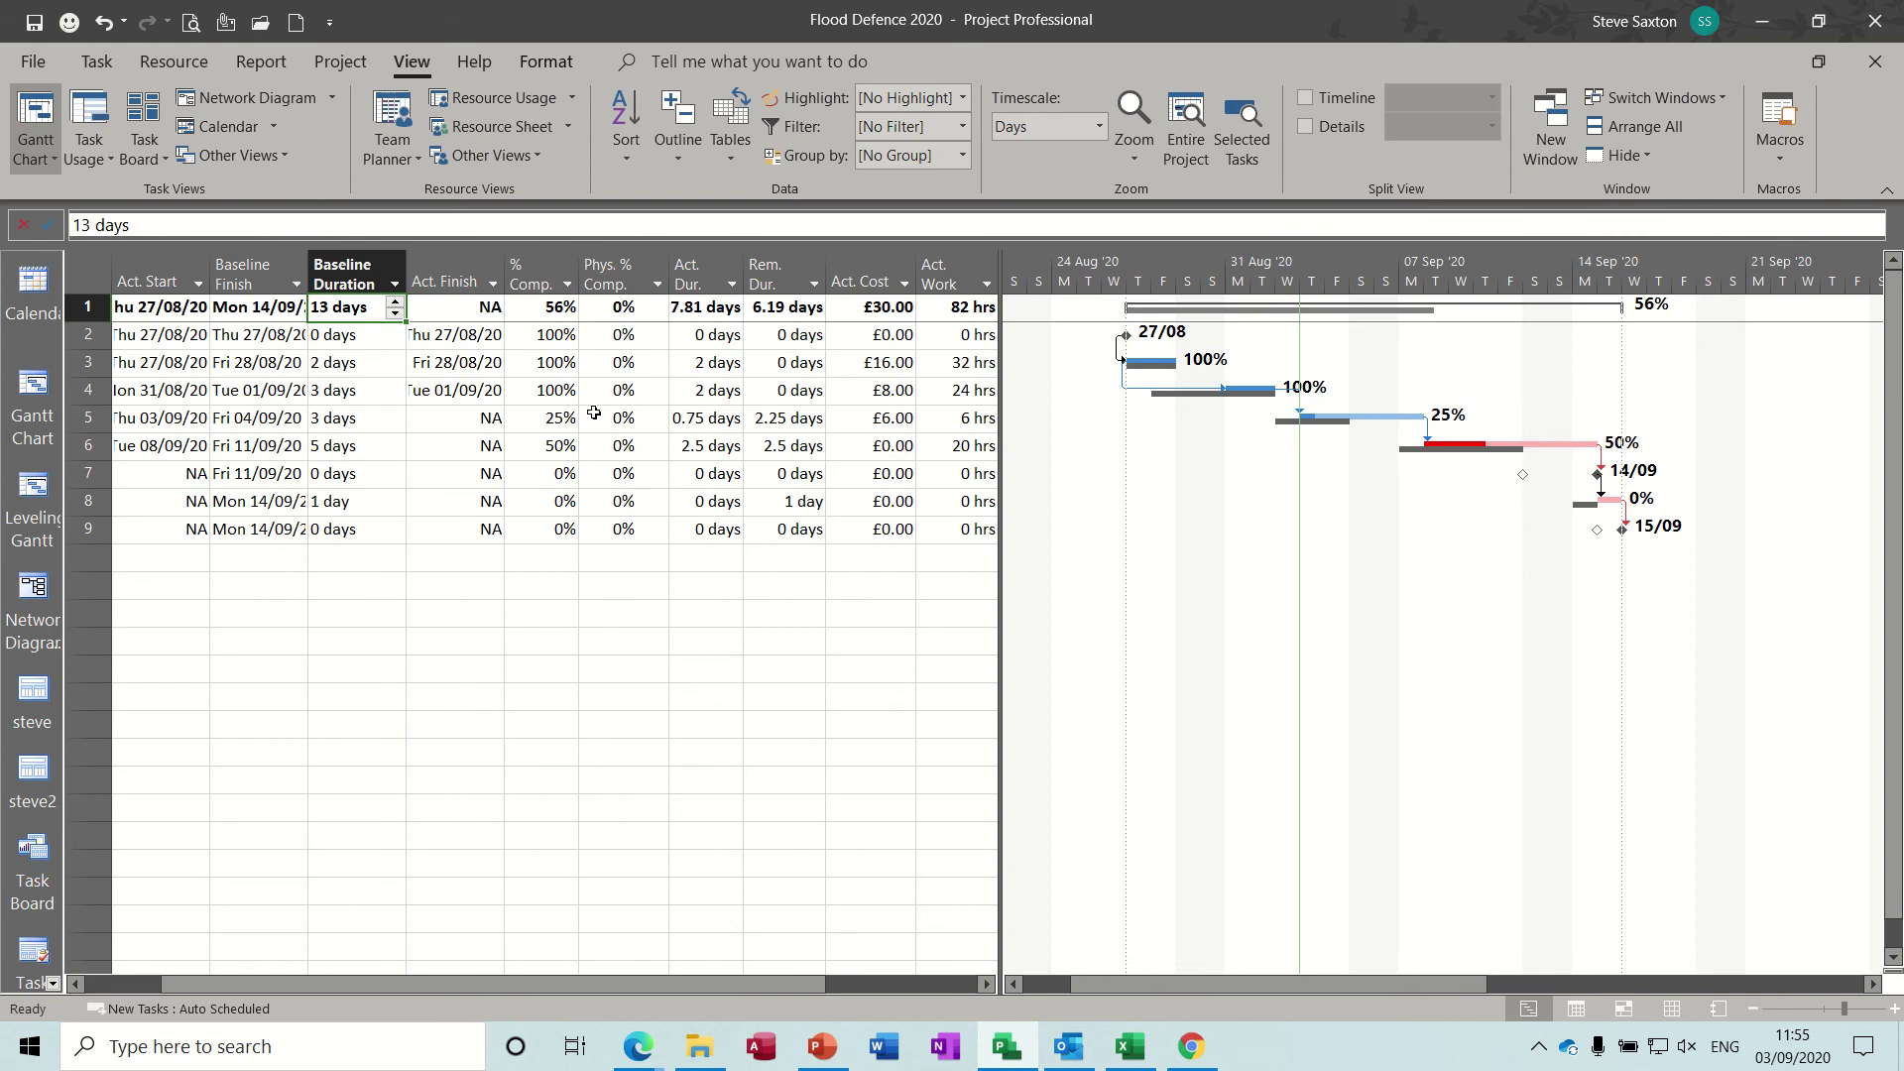
left_click(349, 393)
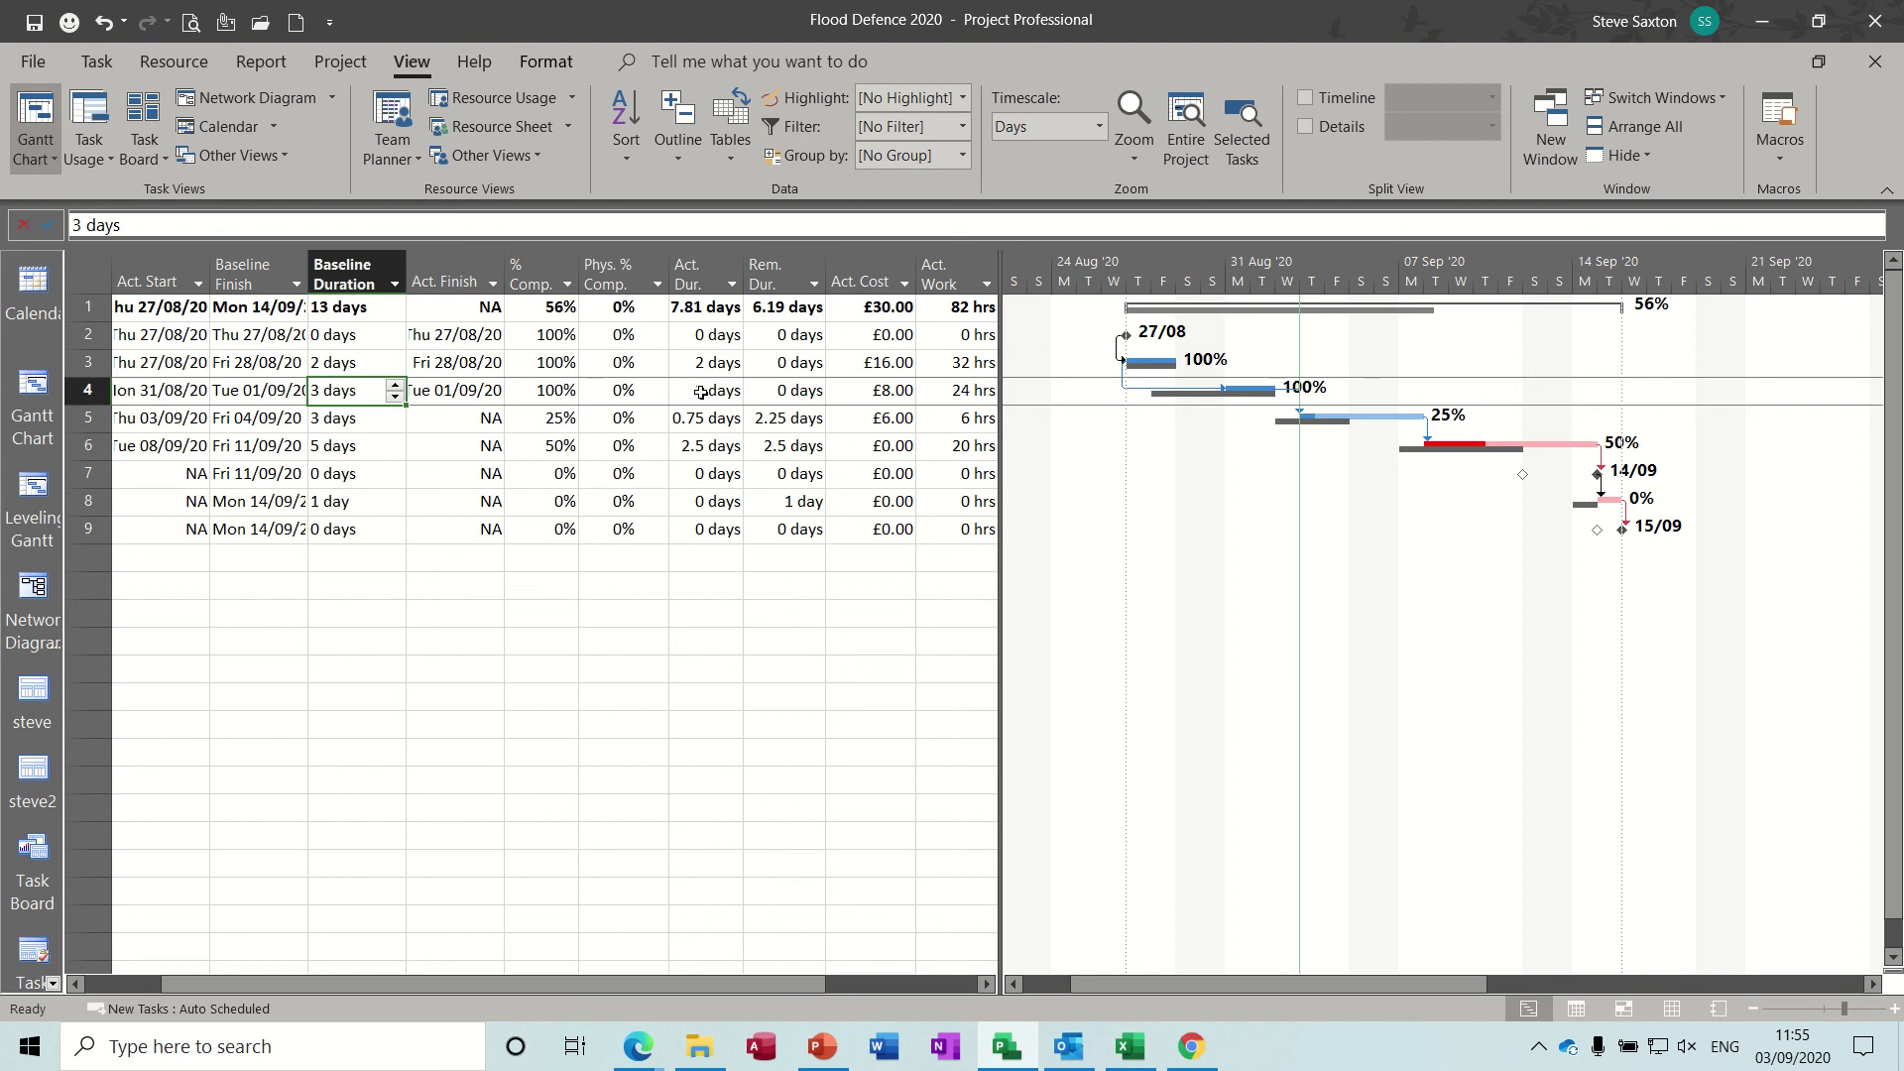
- Return to the Entry table and save its fields as a new table named Delayed Status
left_click(727, 150)
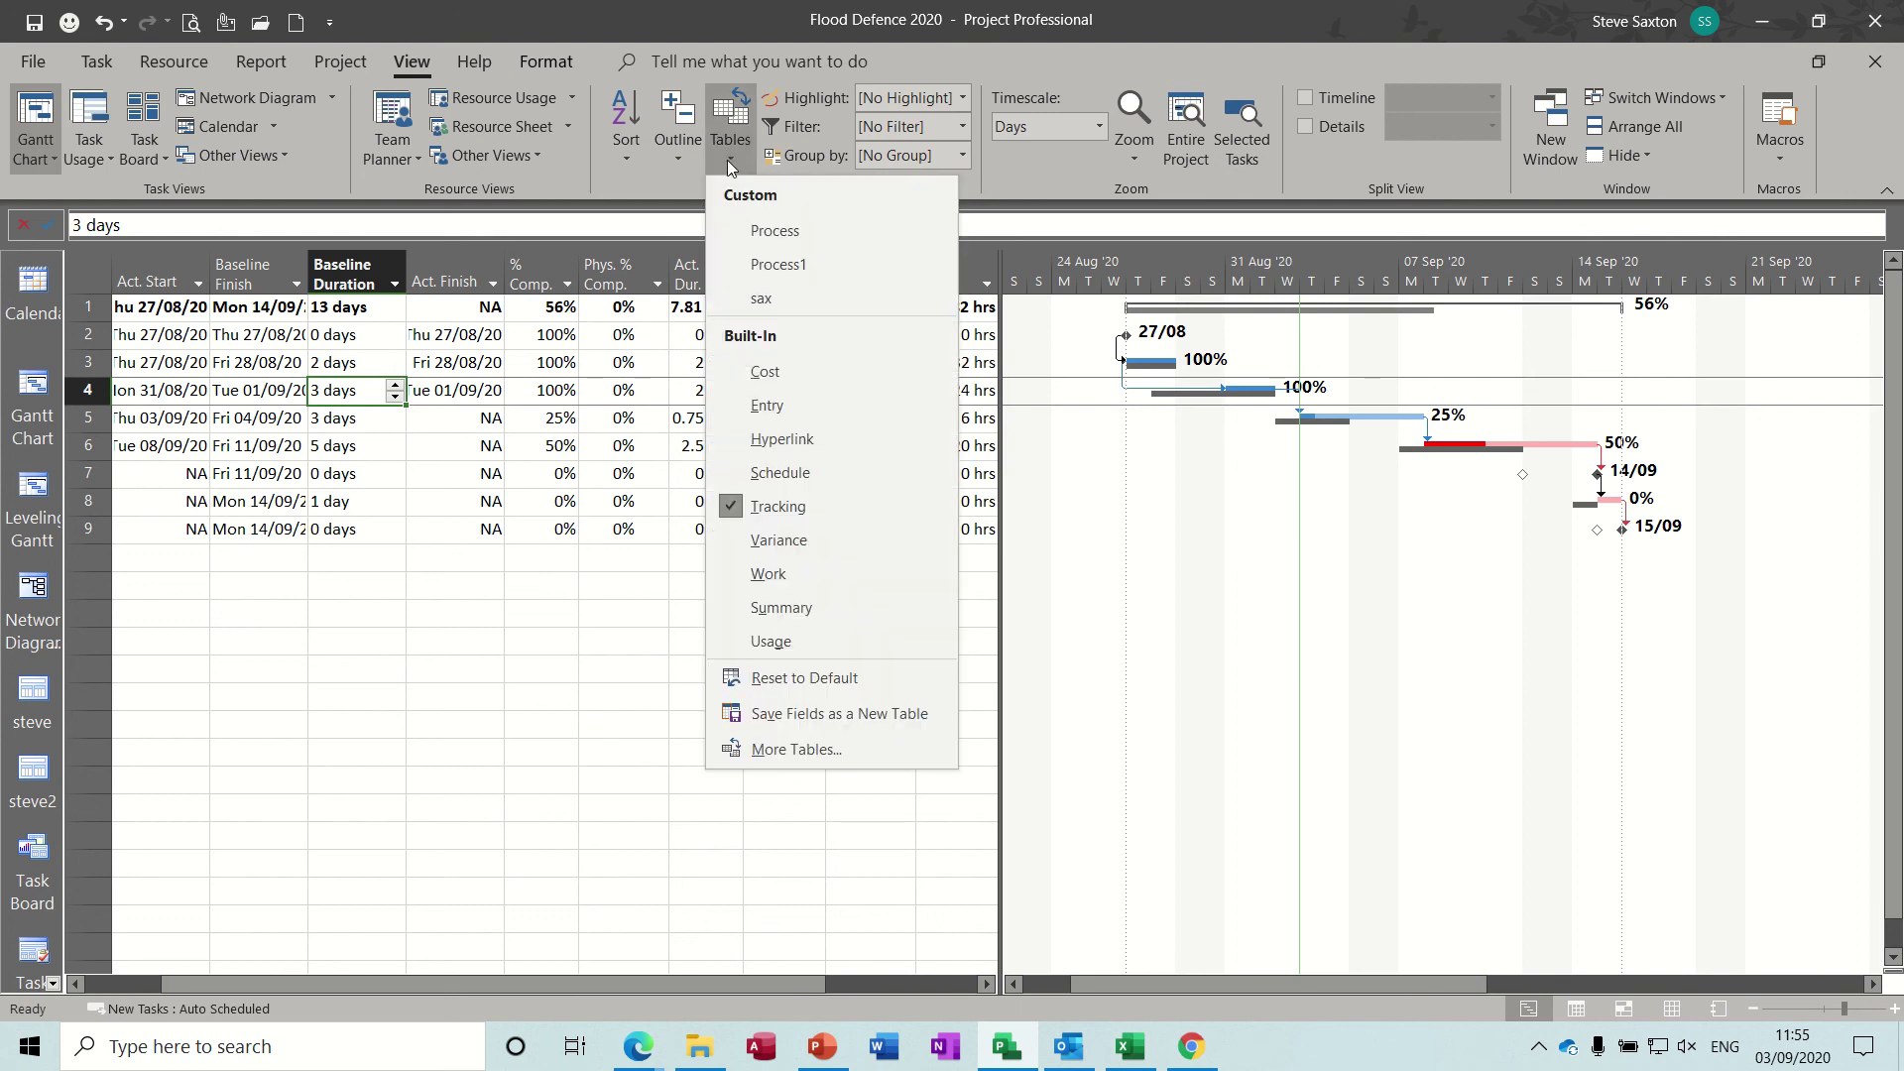
left_click(760, 405)
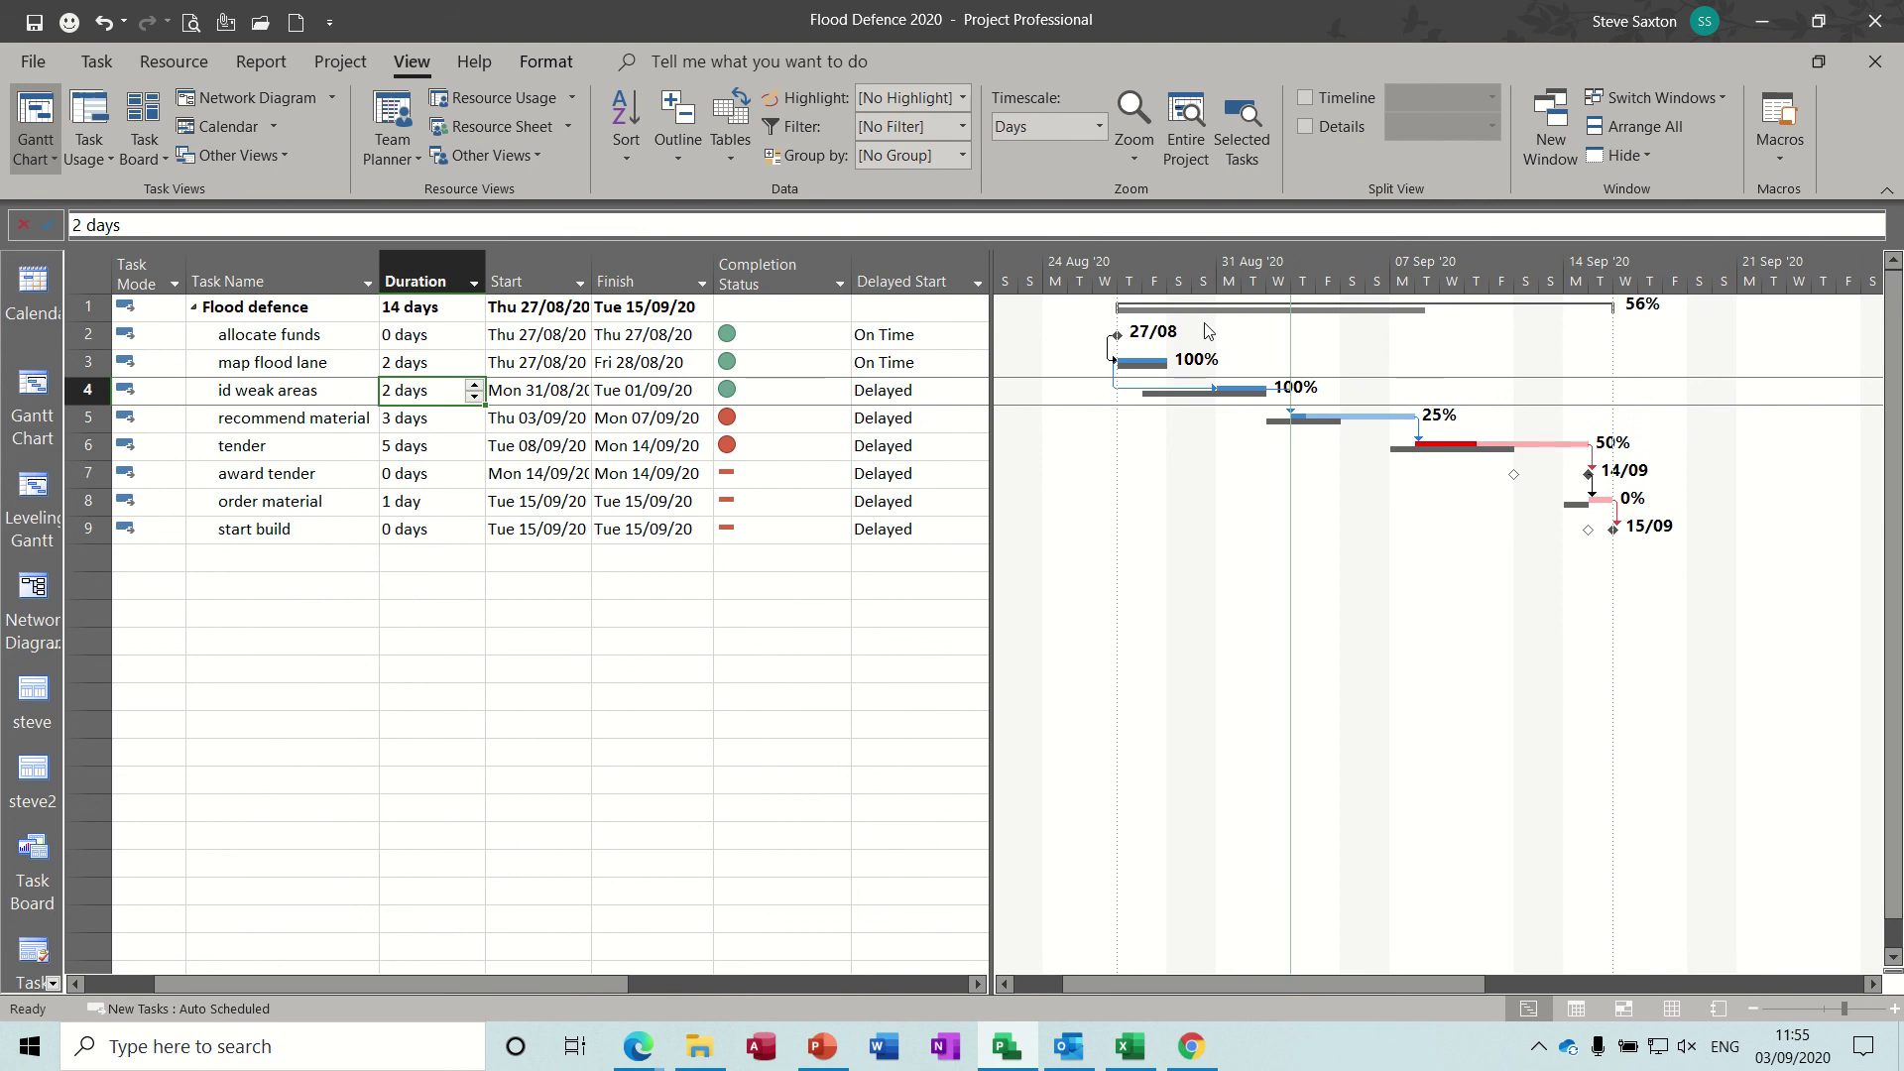
left_click_drag(990, 366, 1299, 366)
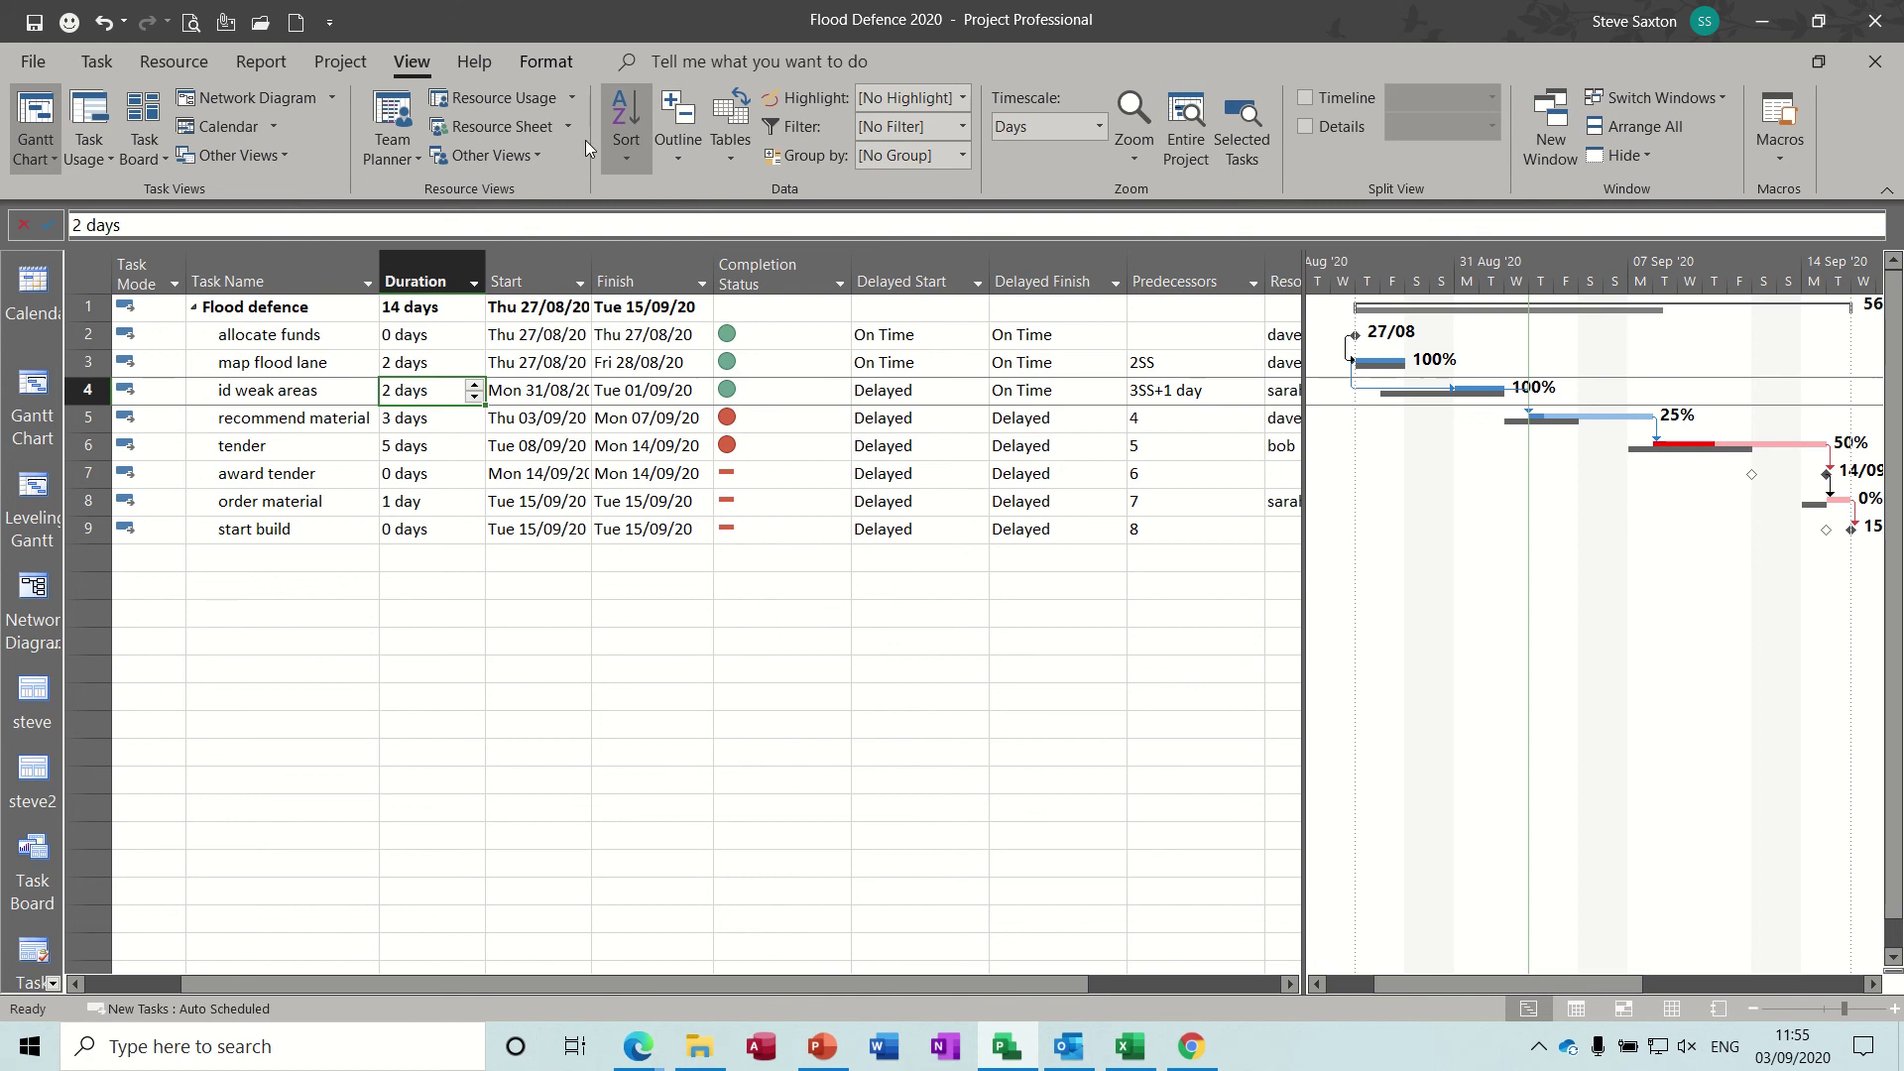
left_click(733, 161)
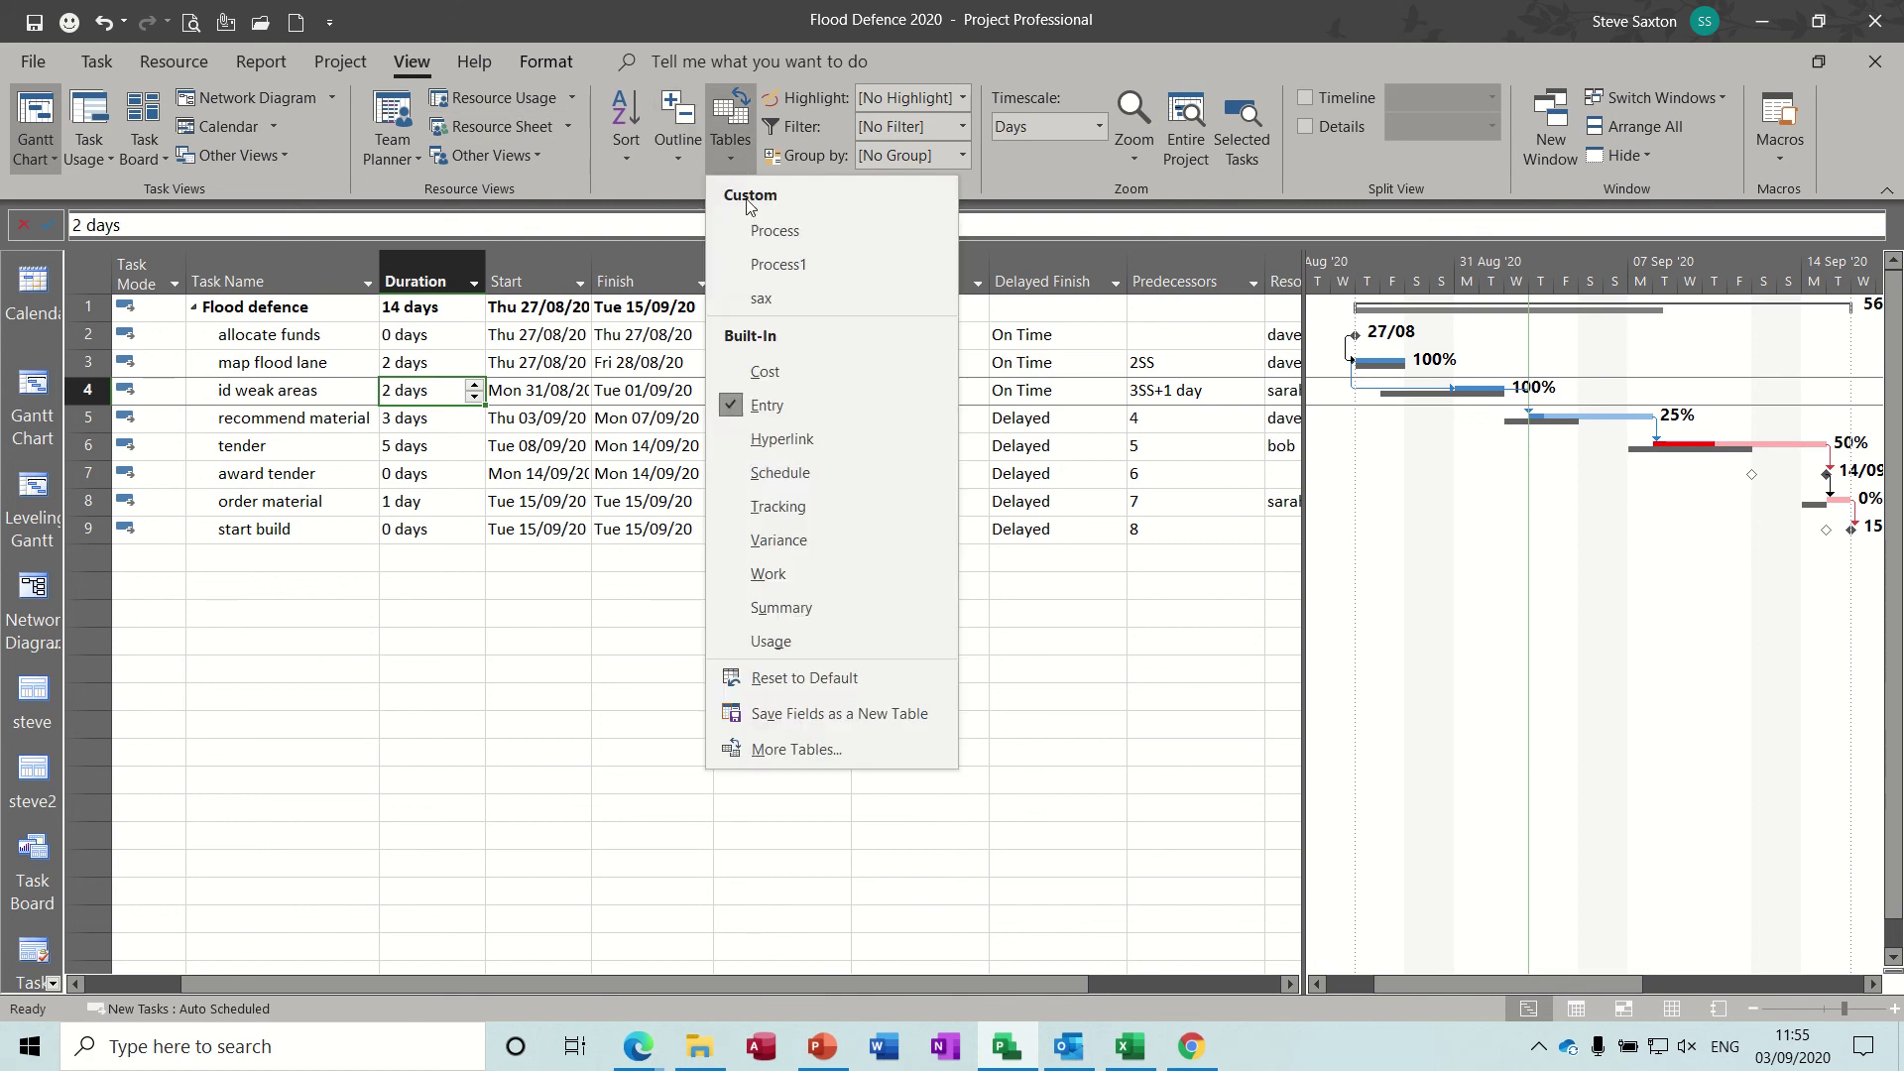
left_click(761, 713)
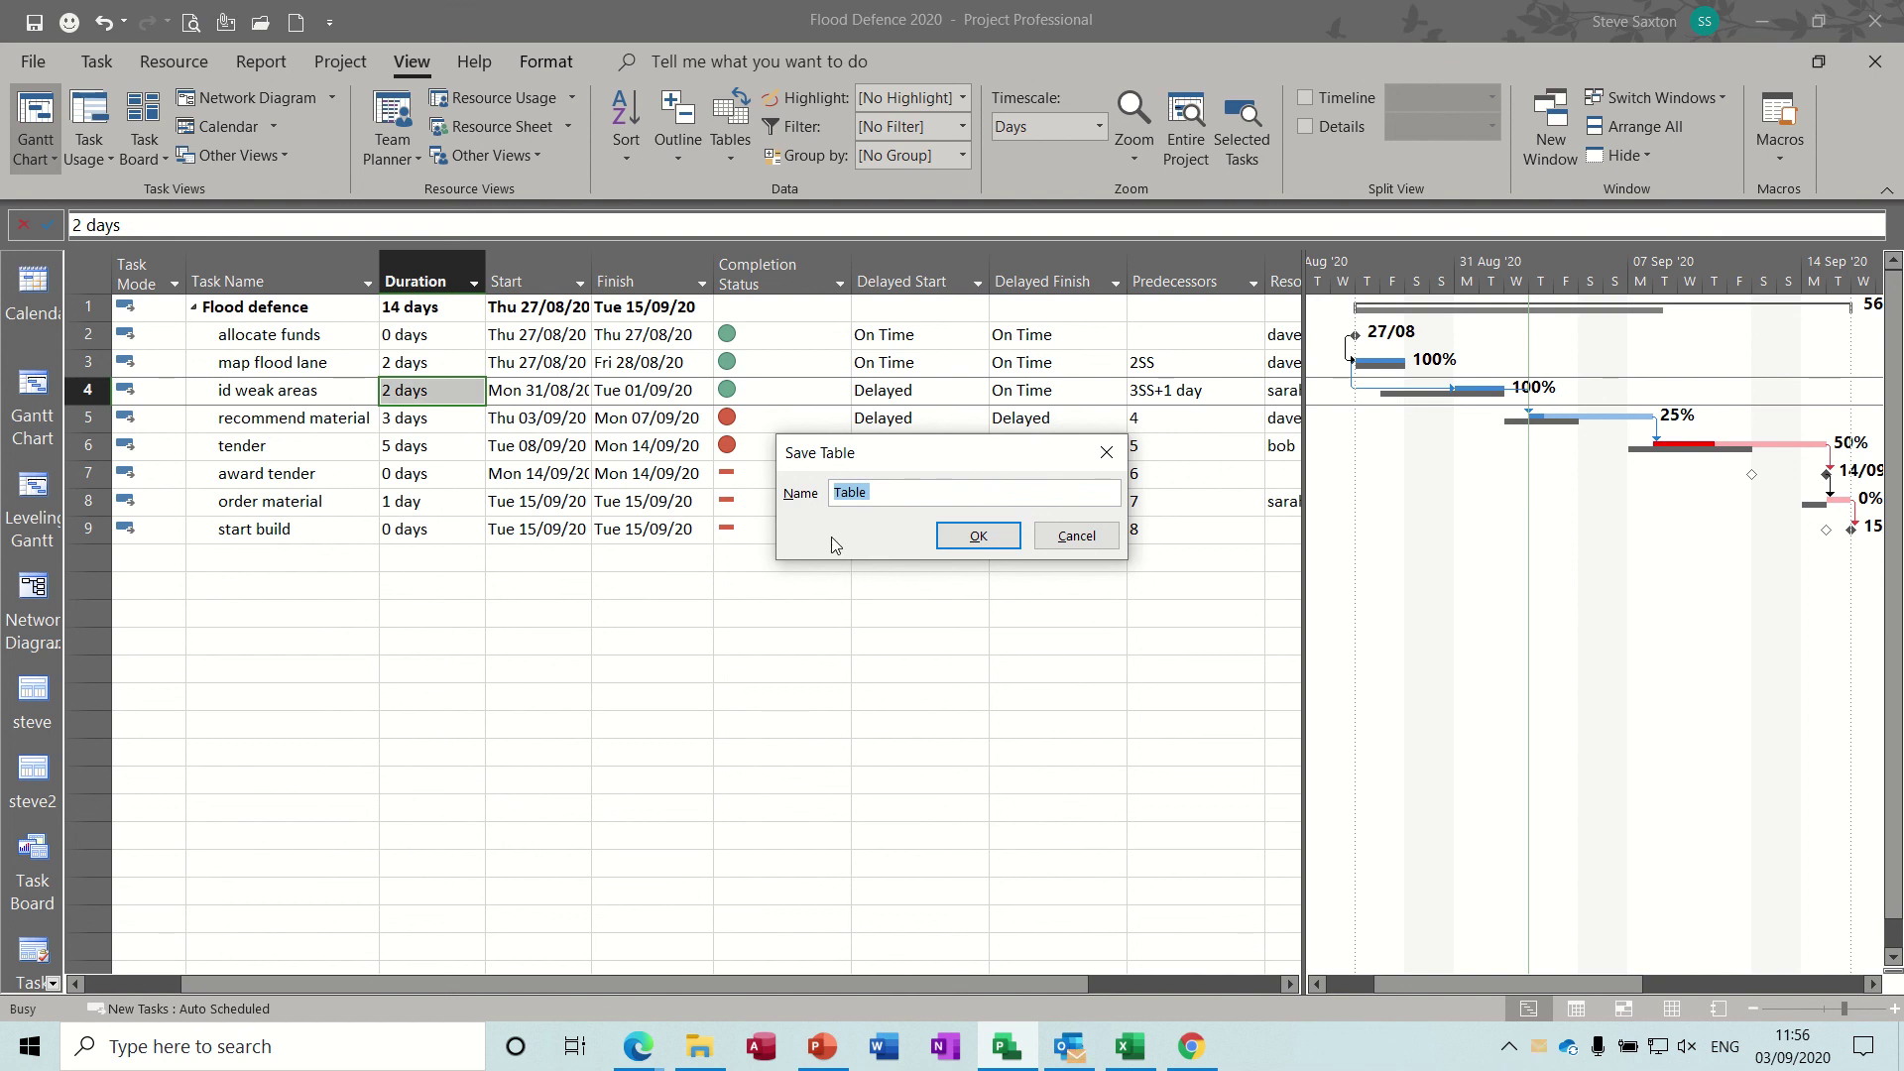
type("Delayed Status")
left_click(980, 538)
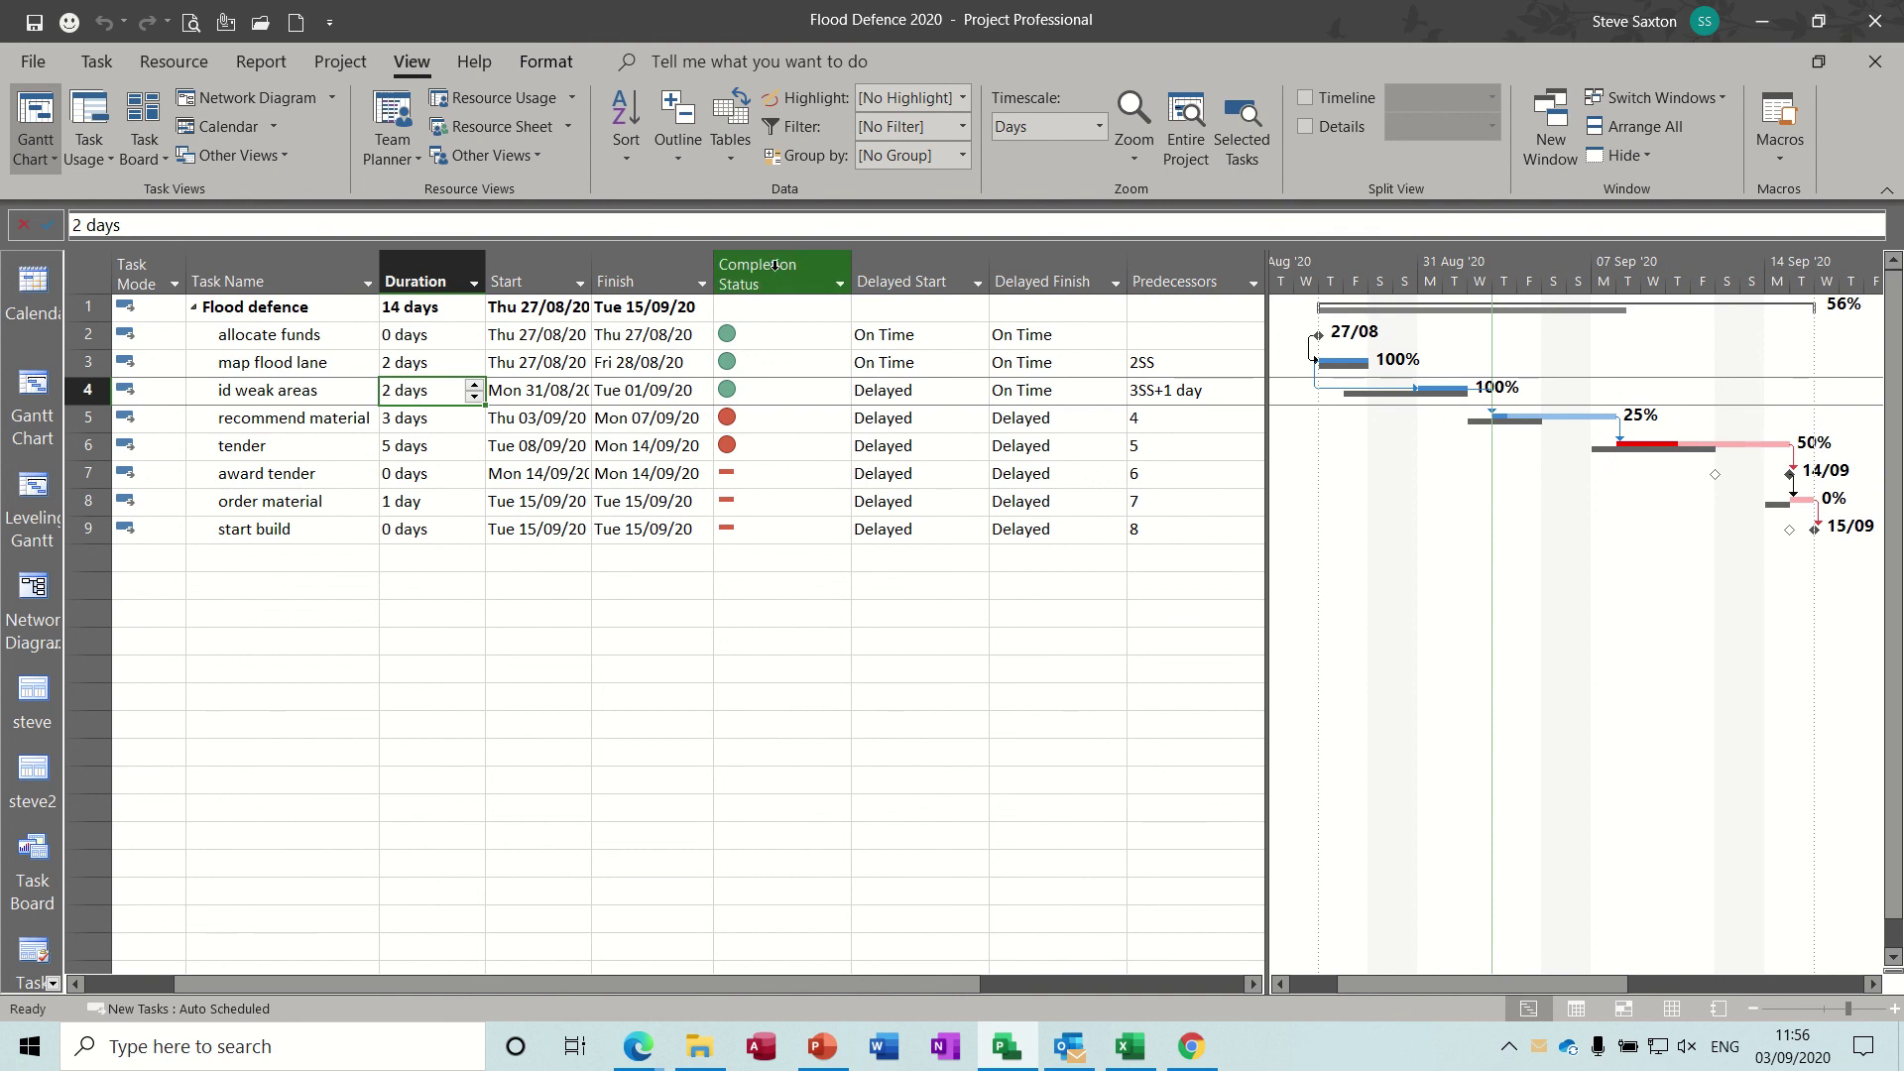
- Remove the Completion Status, Delayed Start and Delayed Finish columns from the Entry table, and narrow the table area beside the Gantt chart
left_click_drag(774, 267, 995, 276)
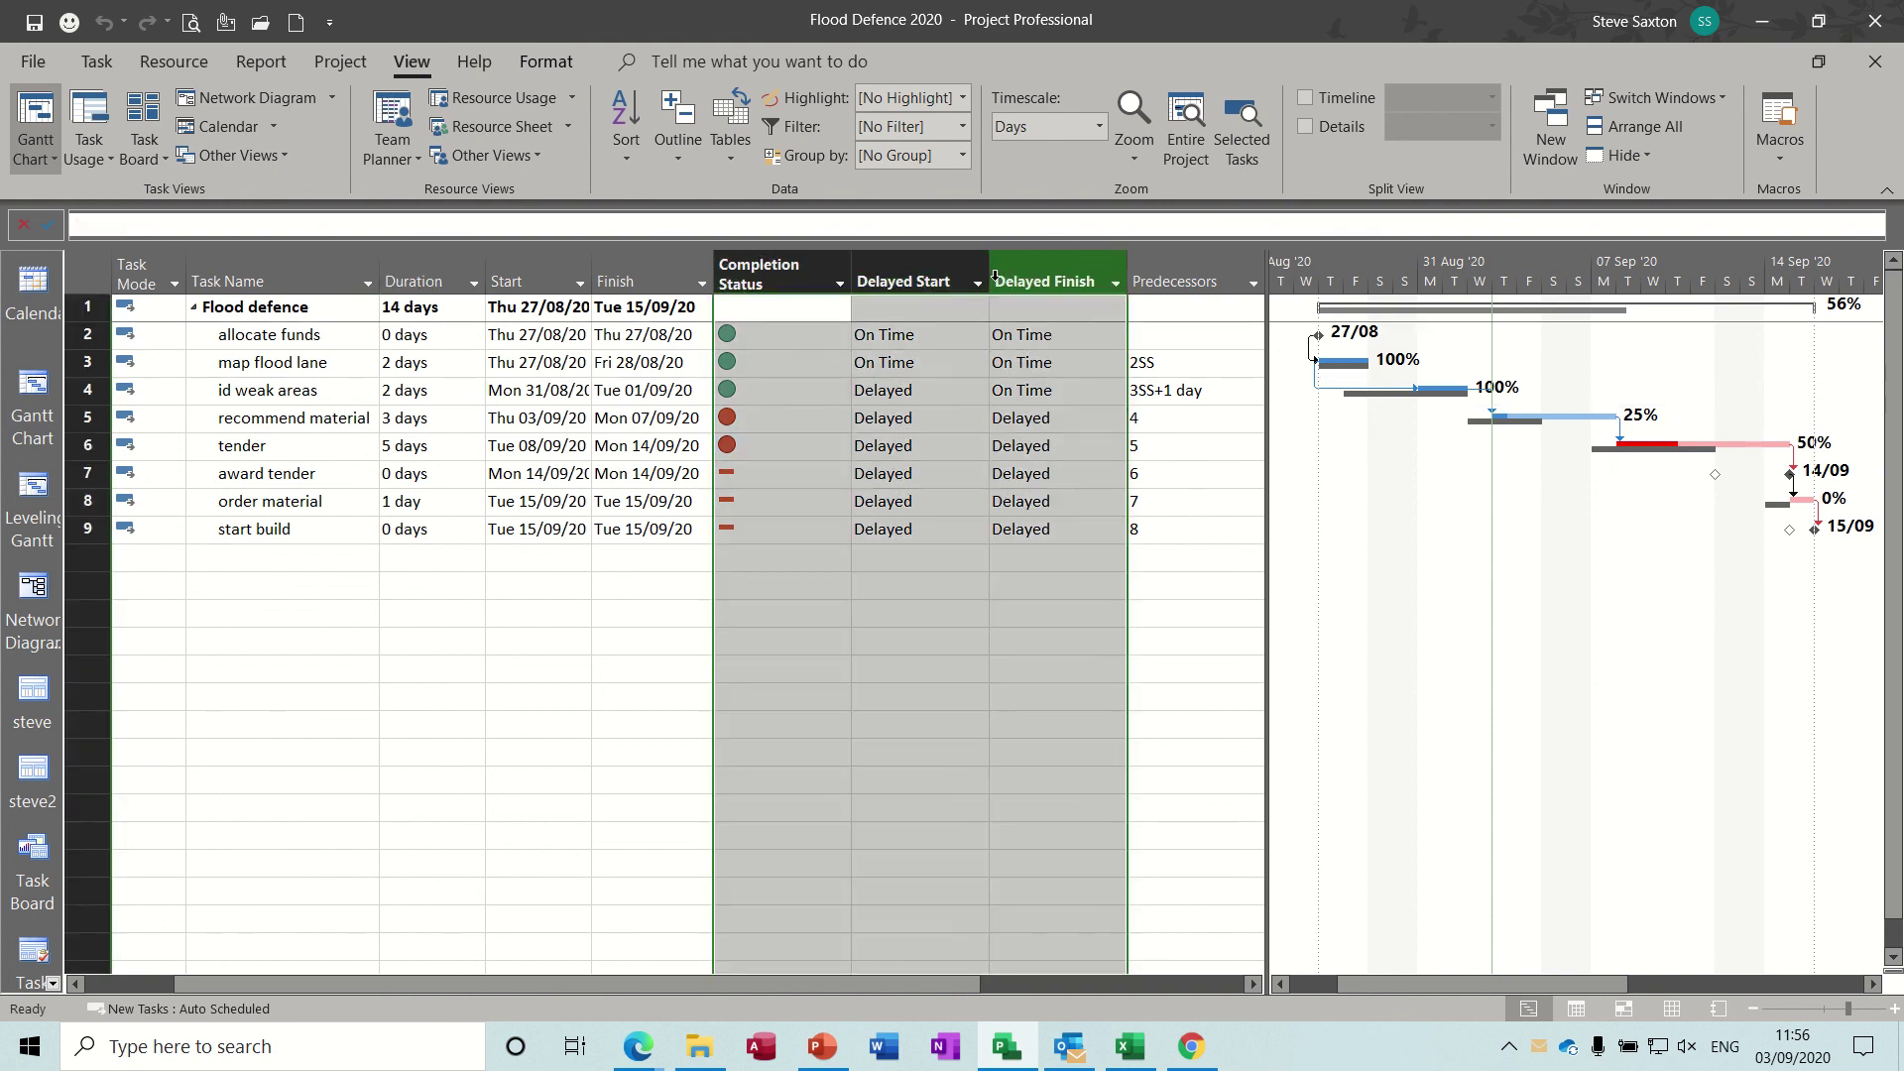
left_click(738, 157)
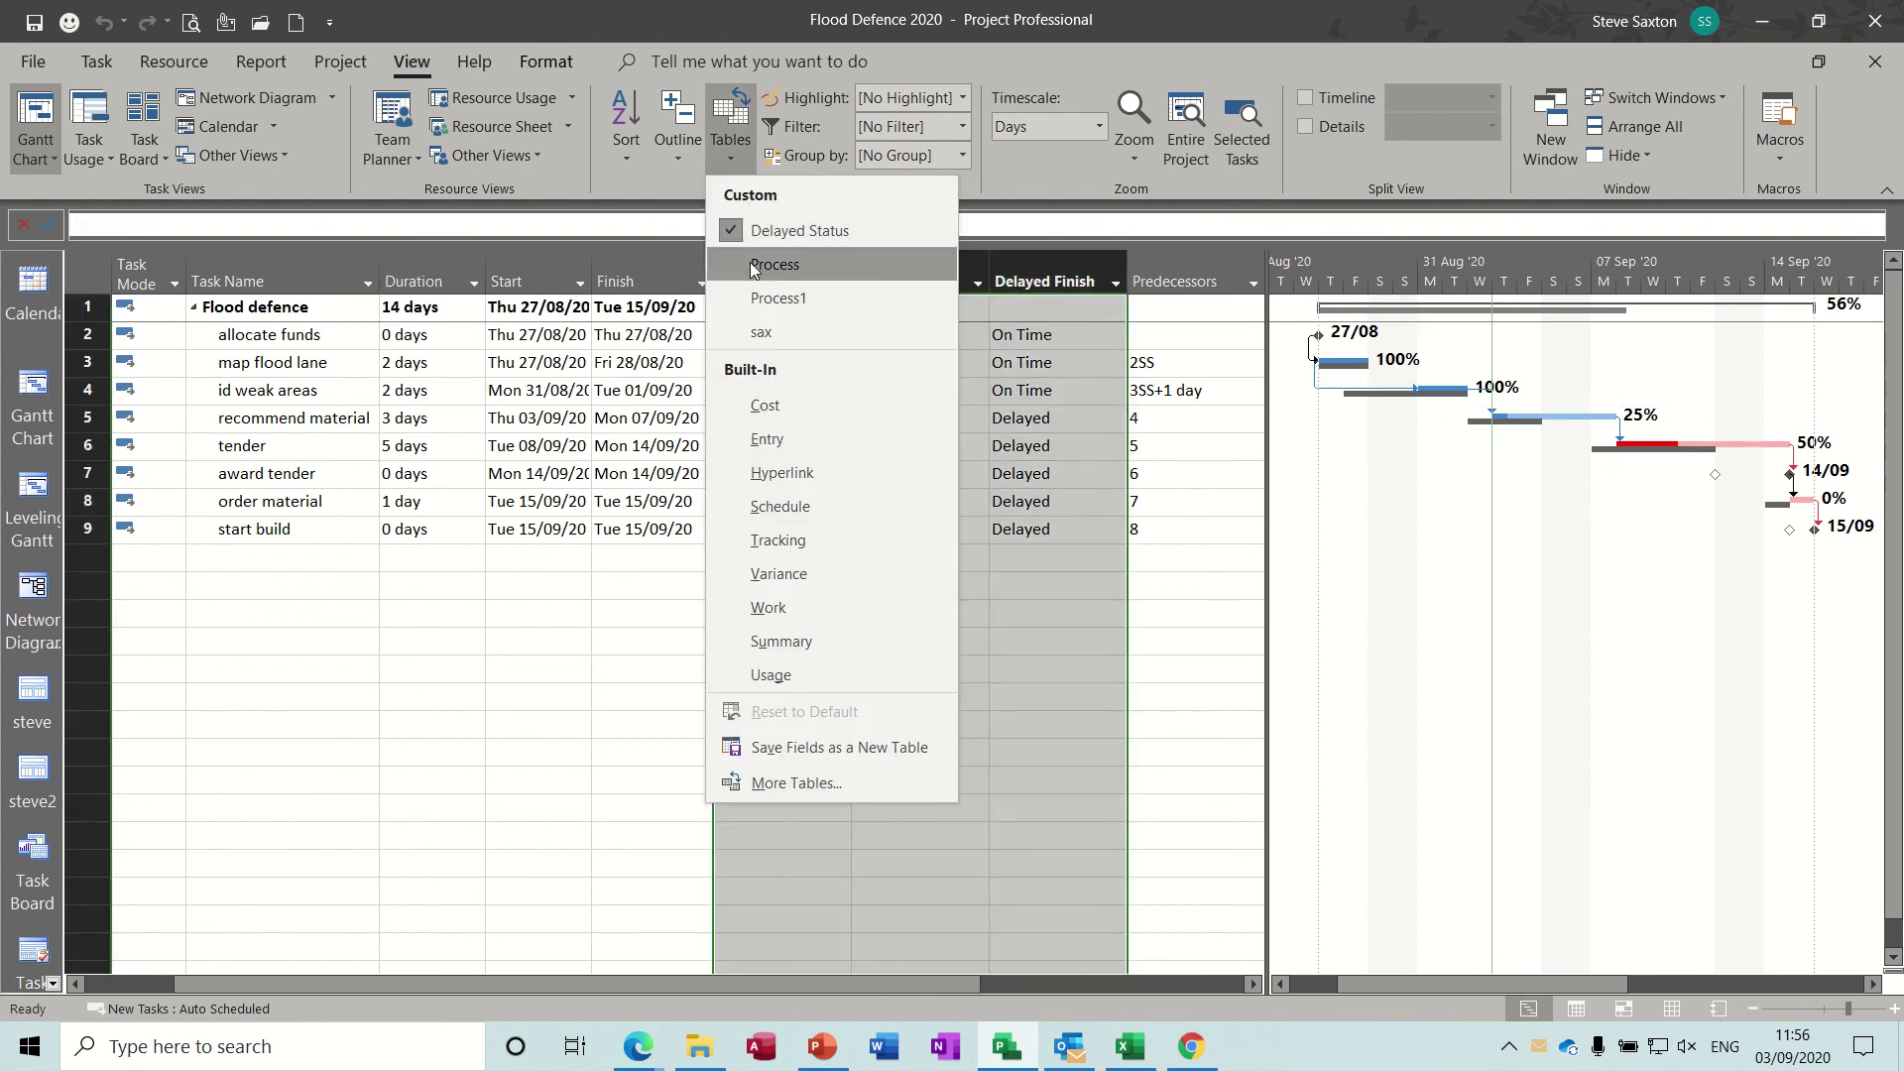
left_click(767, 438)
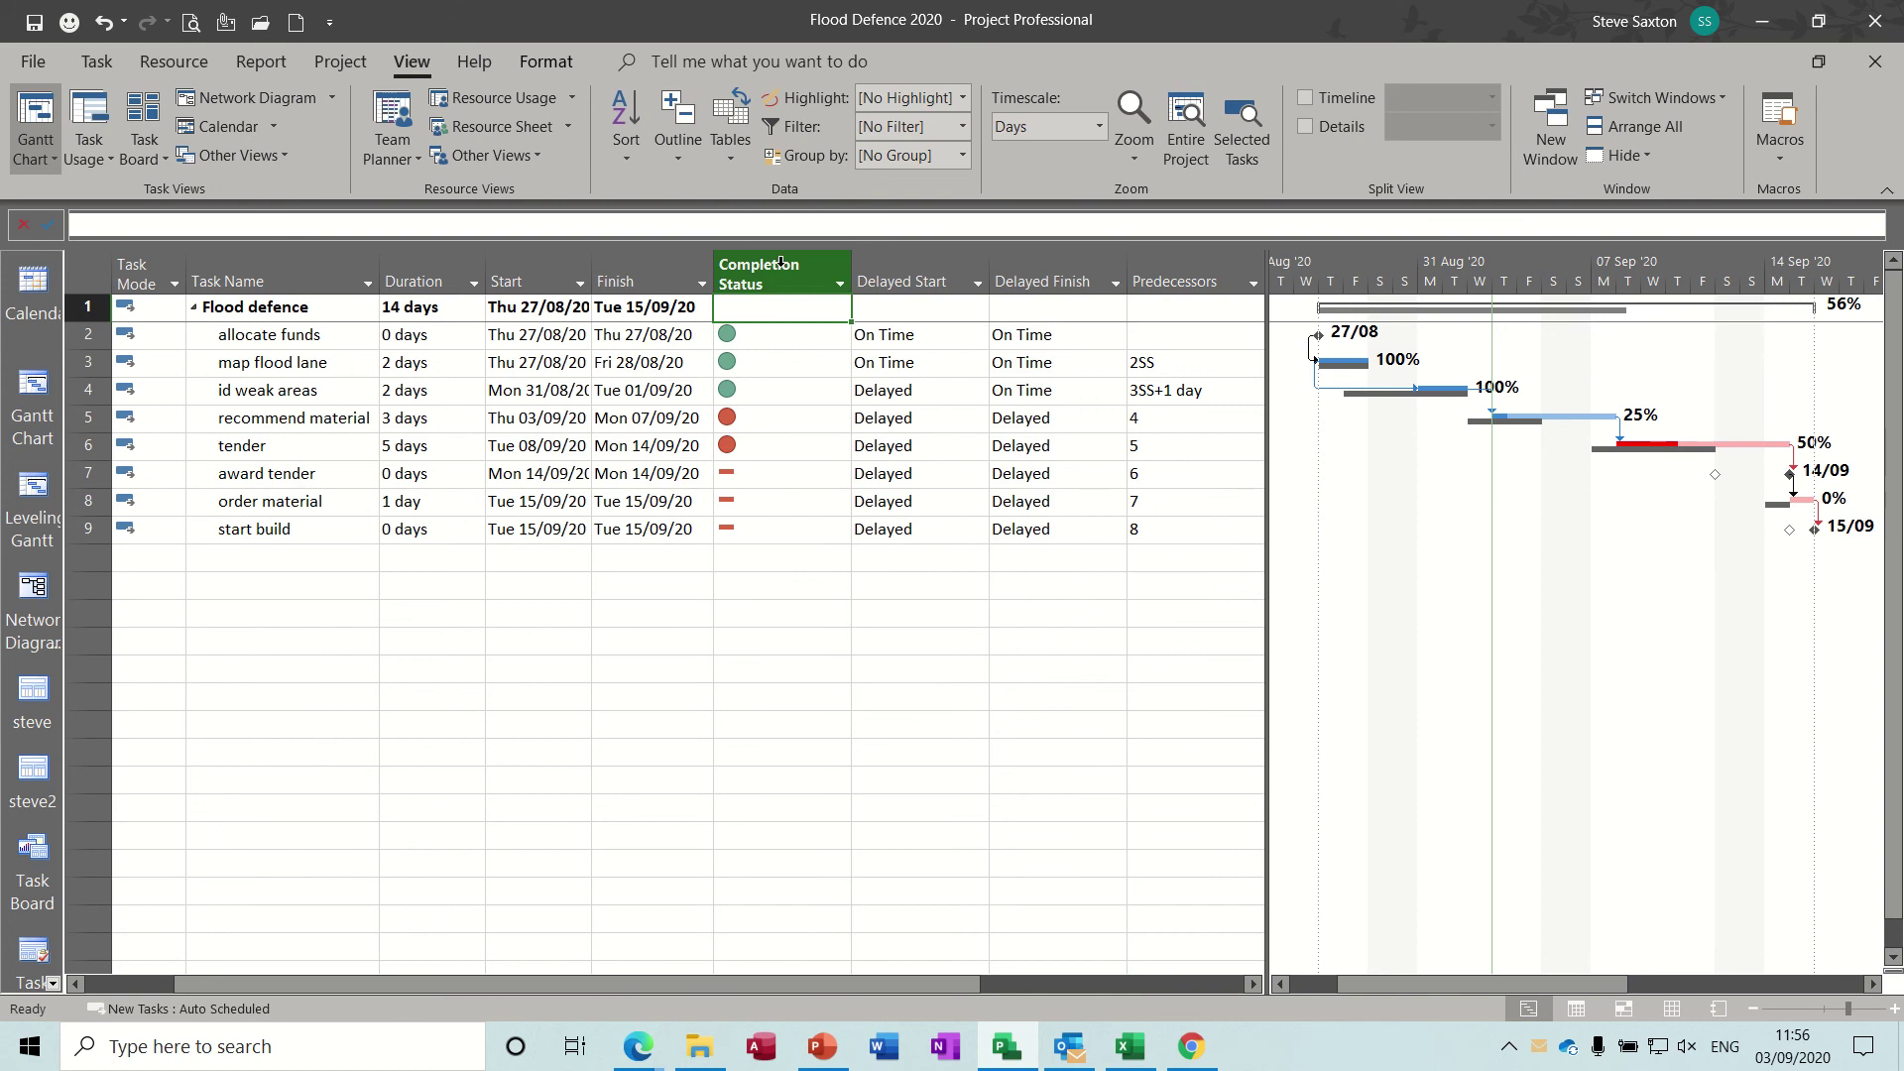
left_click_drag(780, 263, 1030, 280)
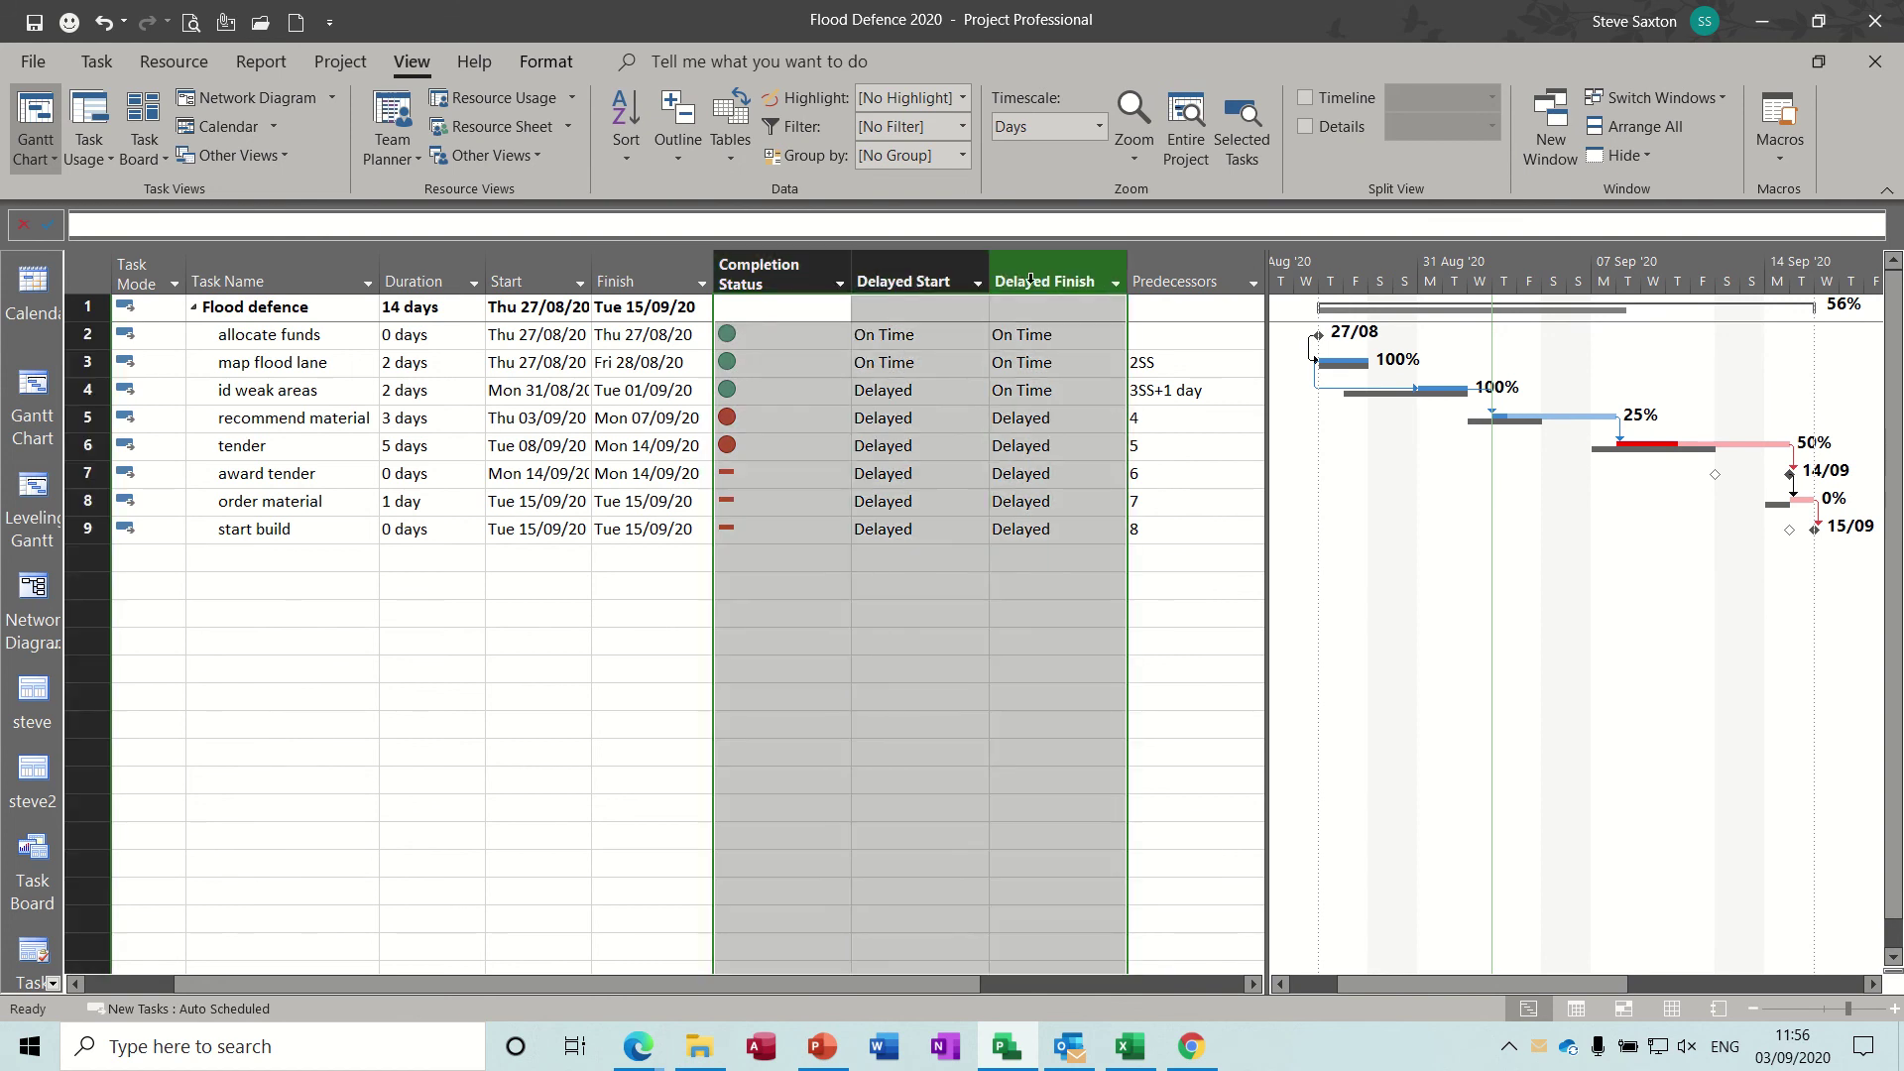
key("Delete")
left_click(698, 405)
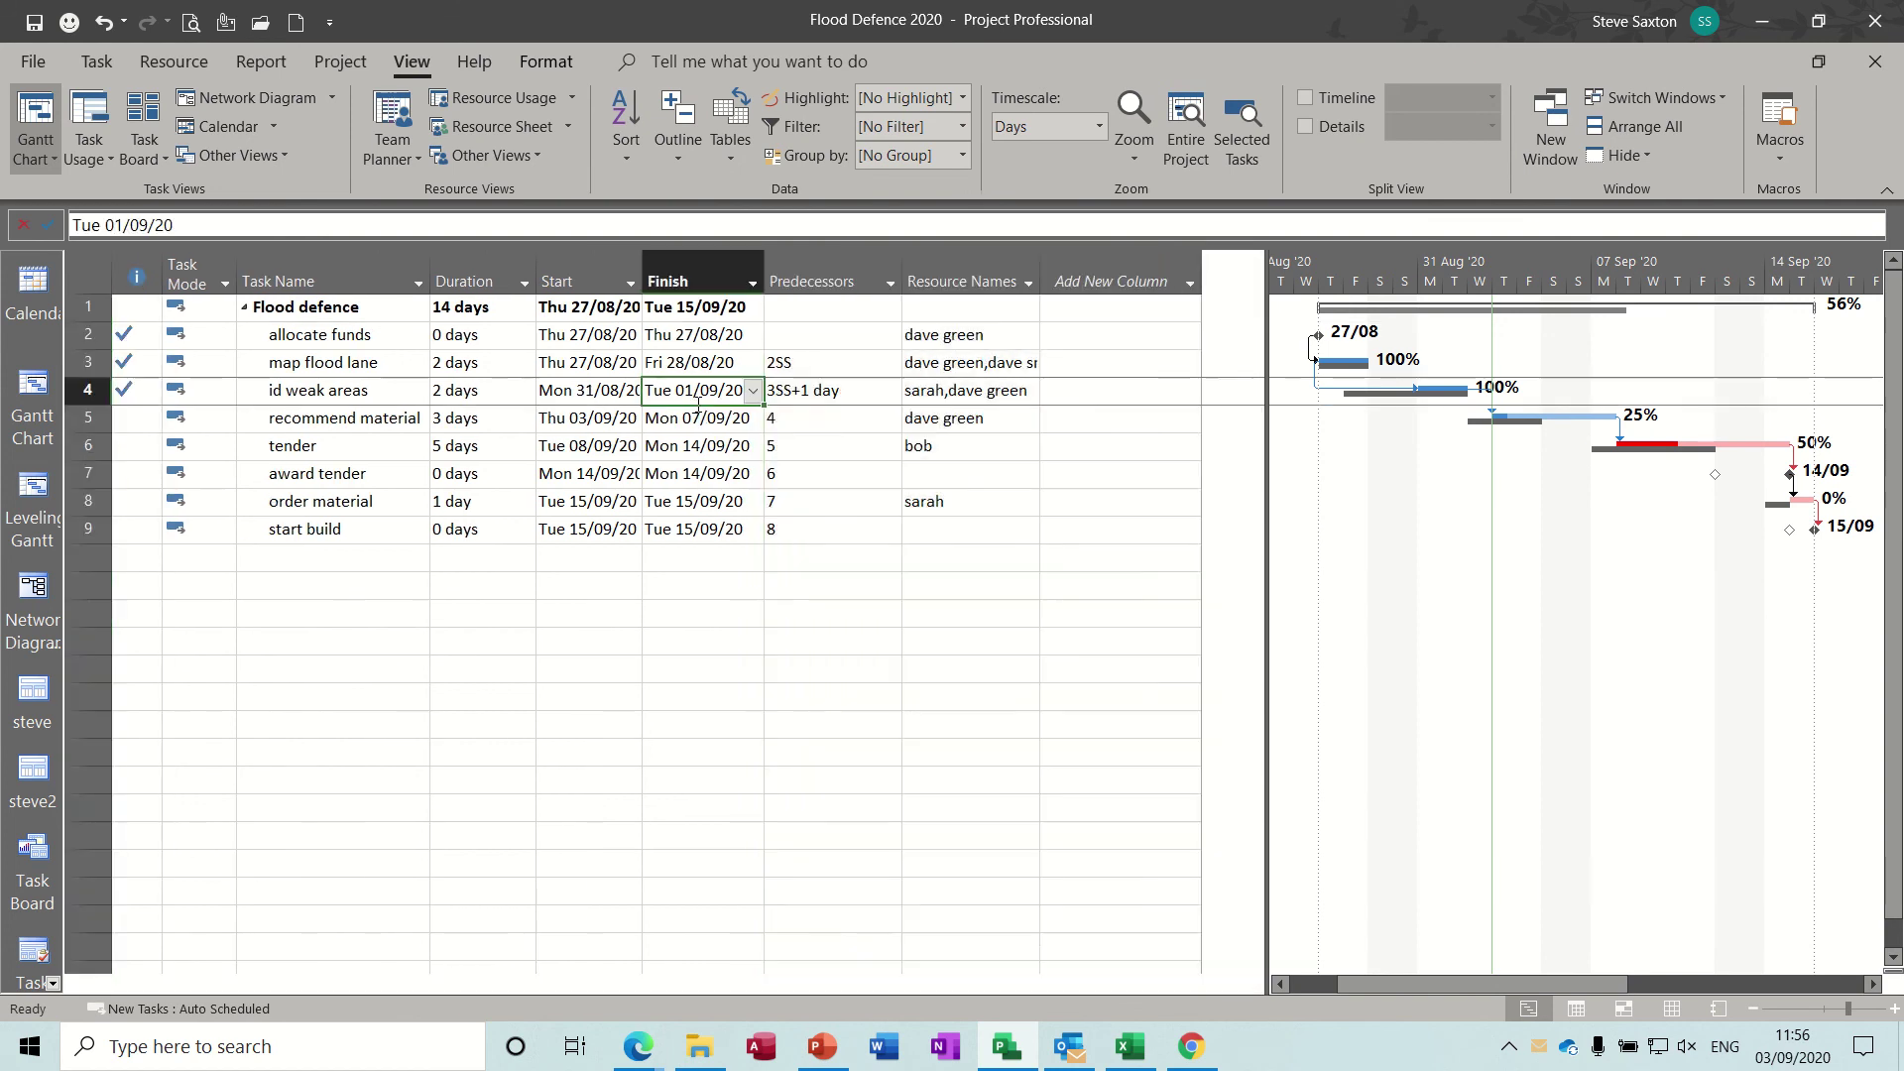
left_click_drag(1266, 438, 915, 451)
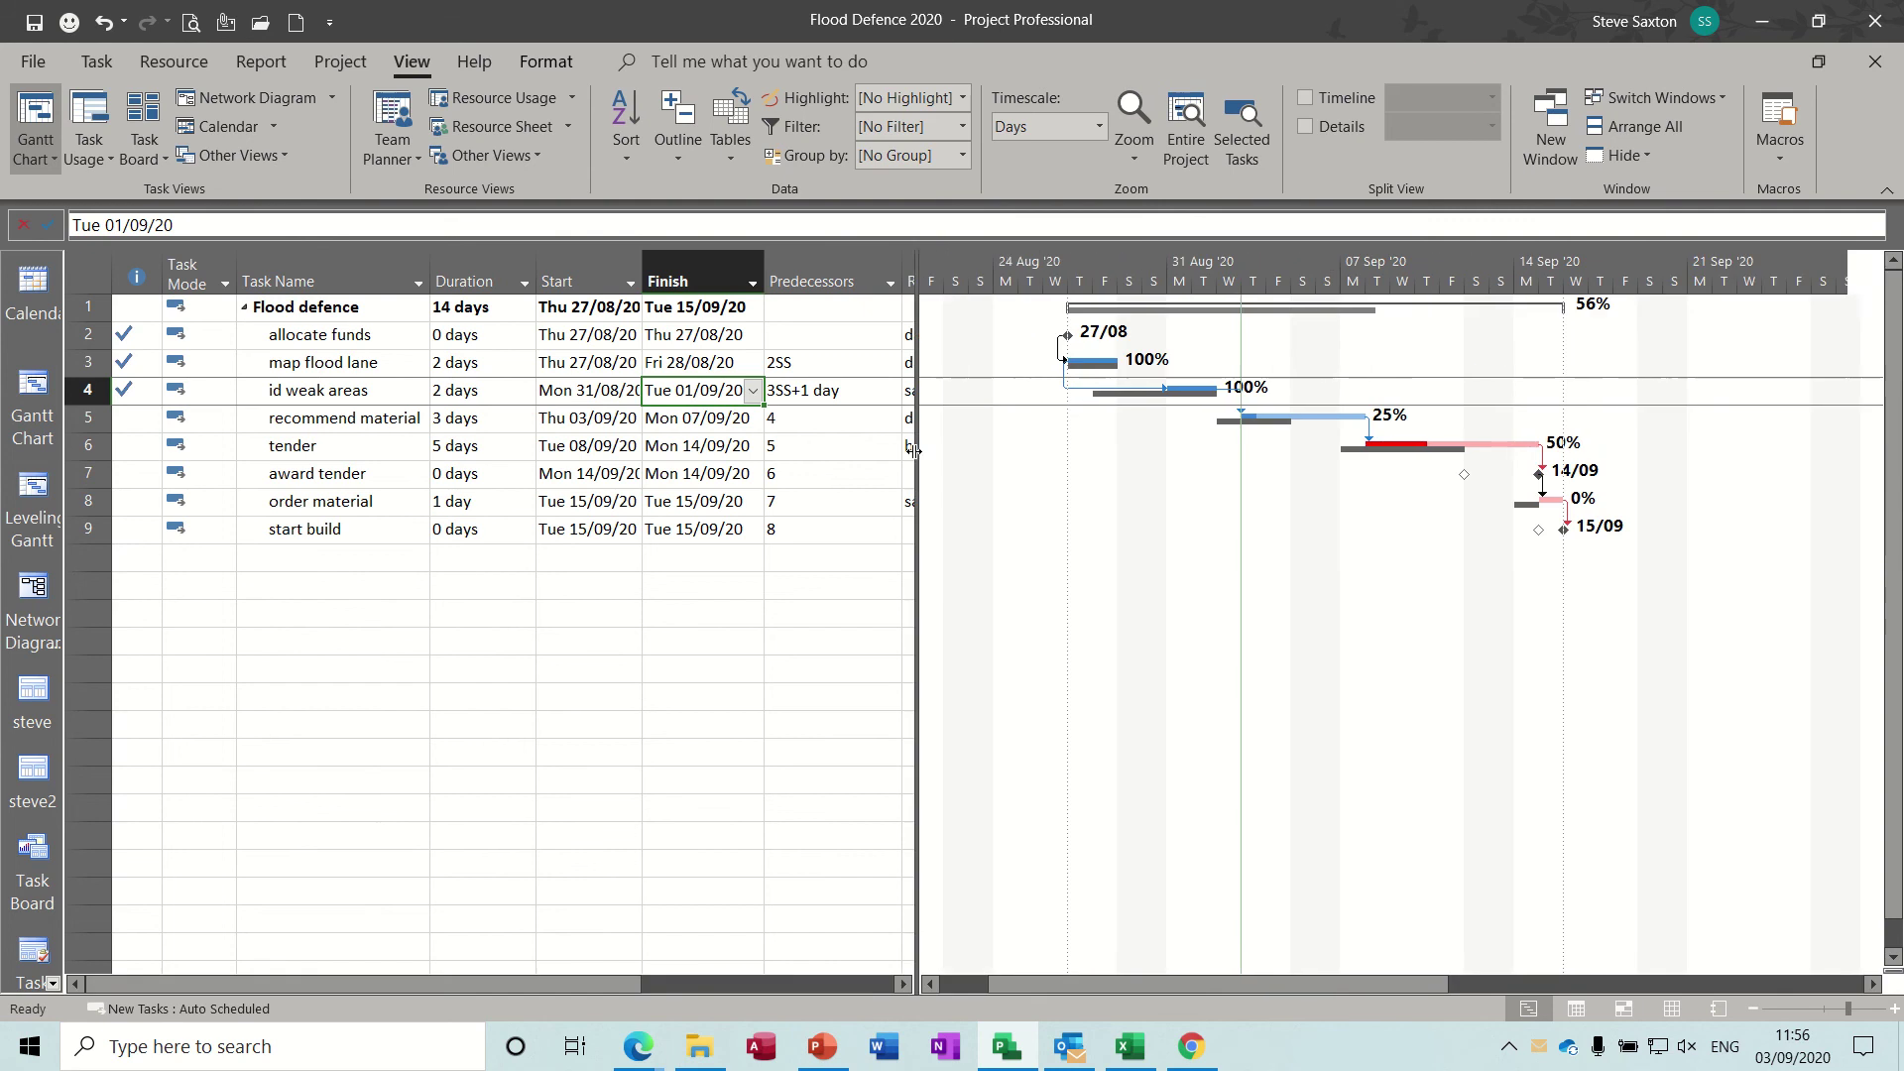
- Display the custom Delayed Status table and widen the table area to show its Delayed Start and Delayed Finish columns
left_click(734, 159)
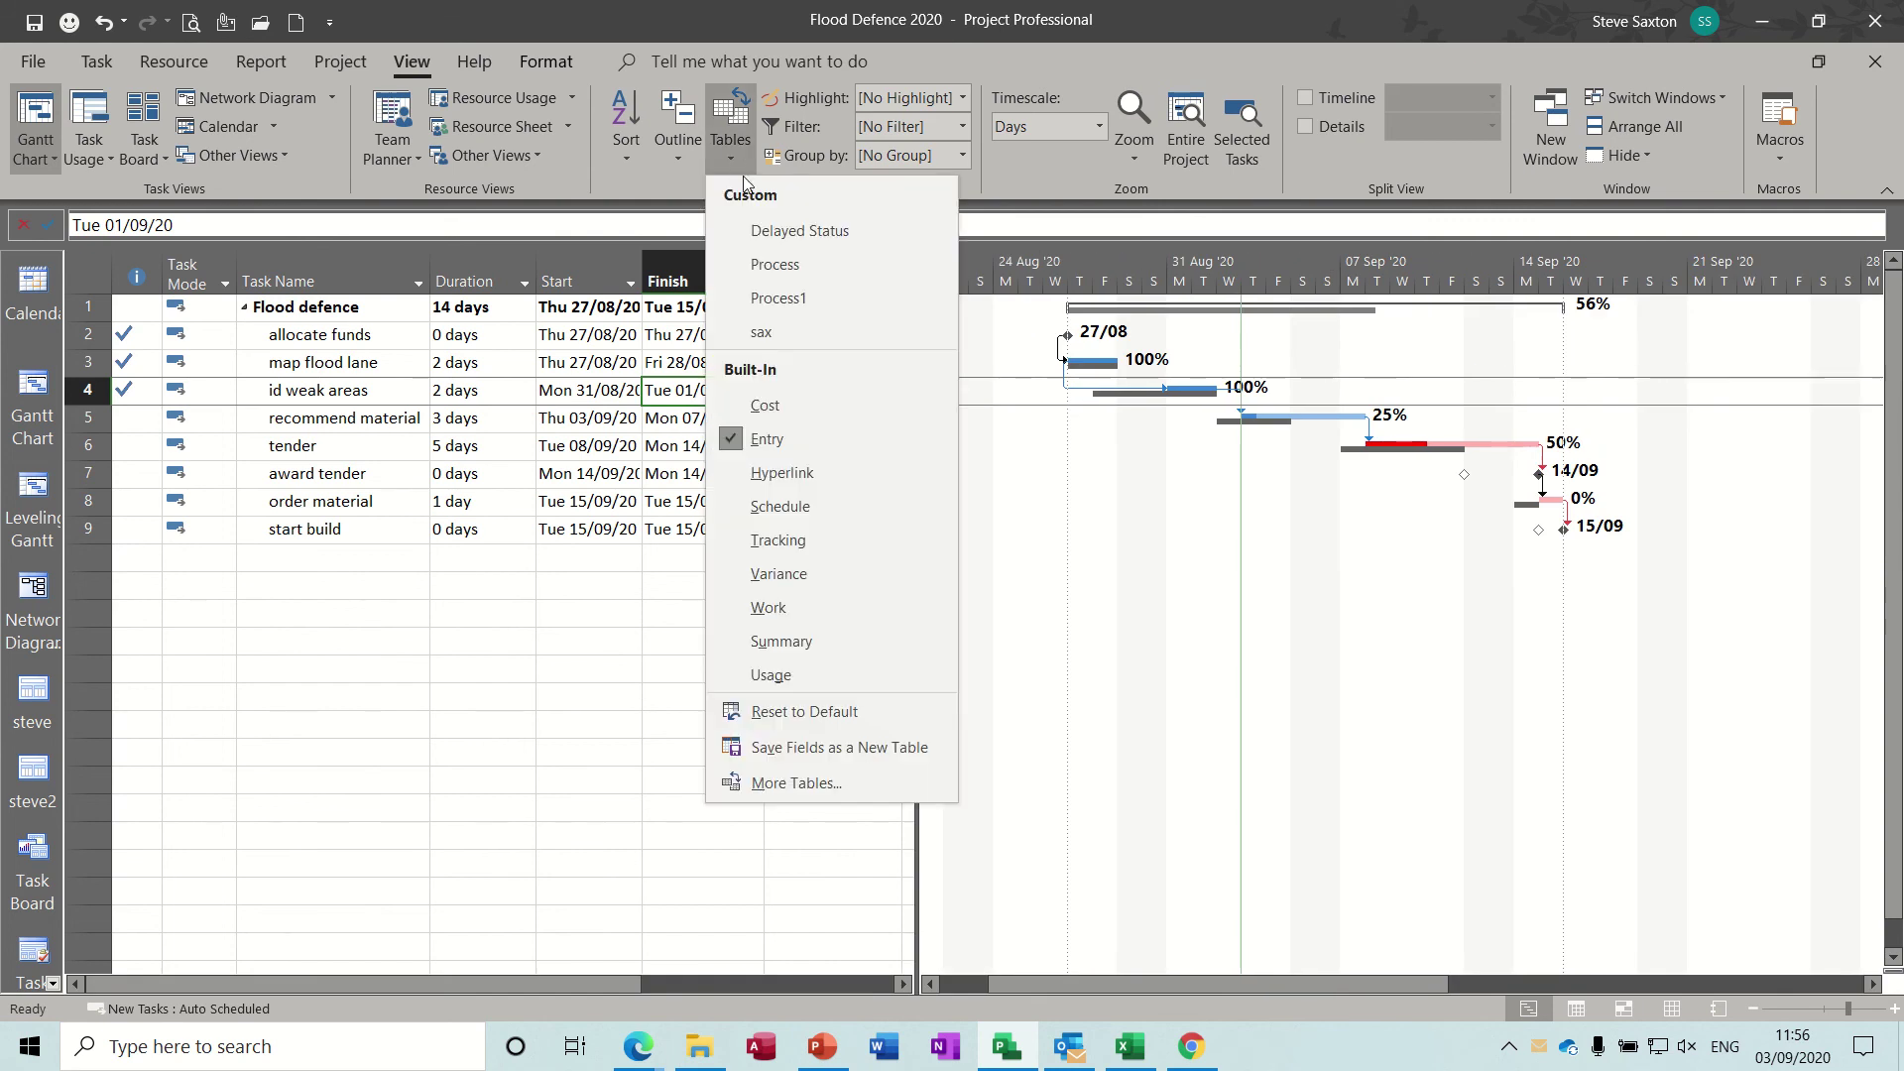
left_click(839, 232)
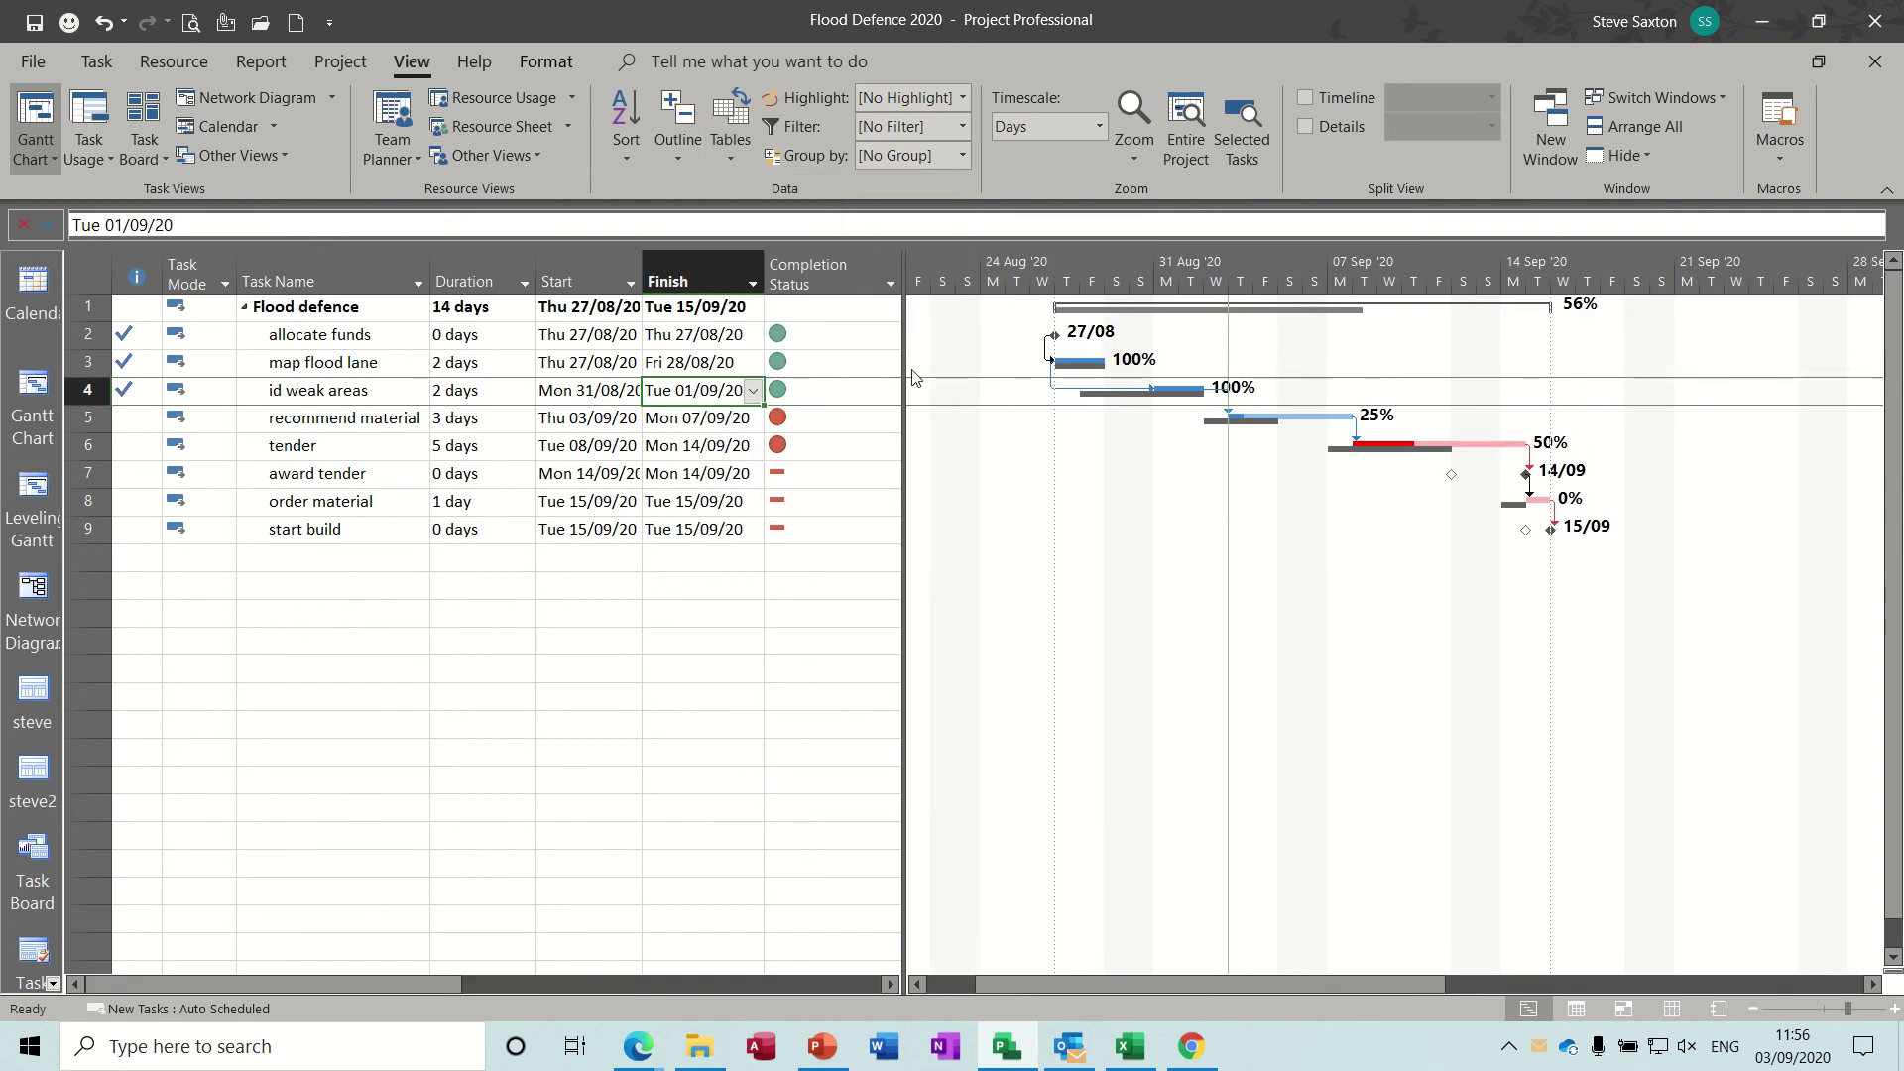
left_click_drag(908, 370, 1268, 362)
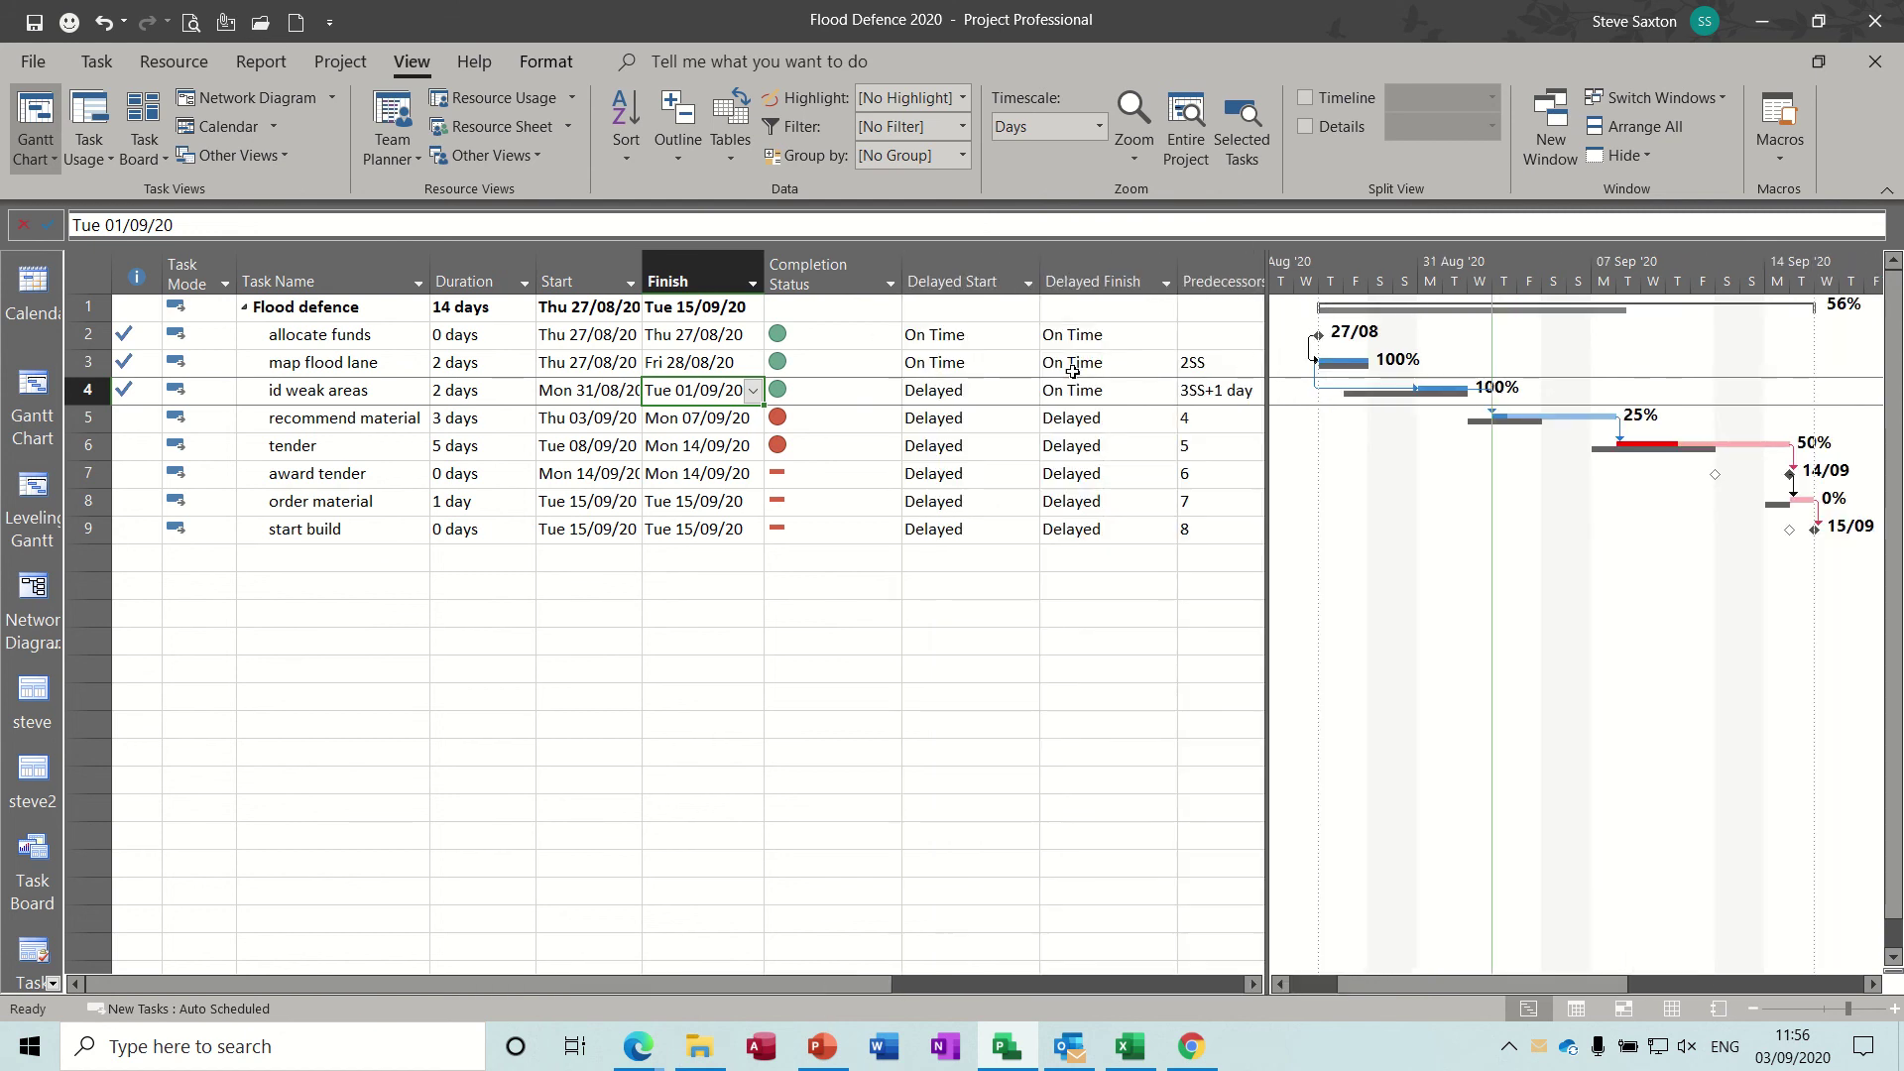
- View the other custom tables in turn: Process, Process1 and sax
left_click(734, 162)
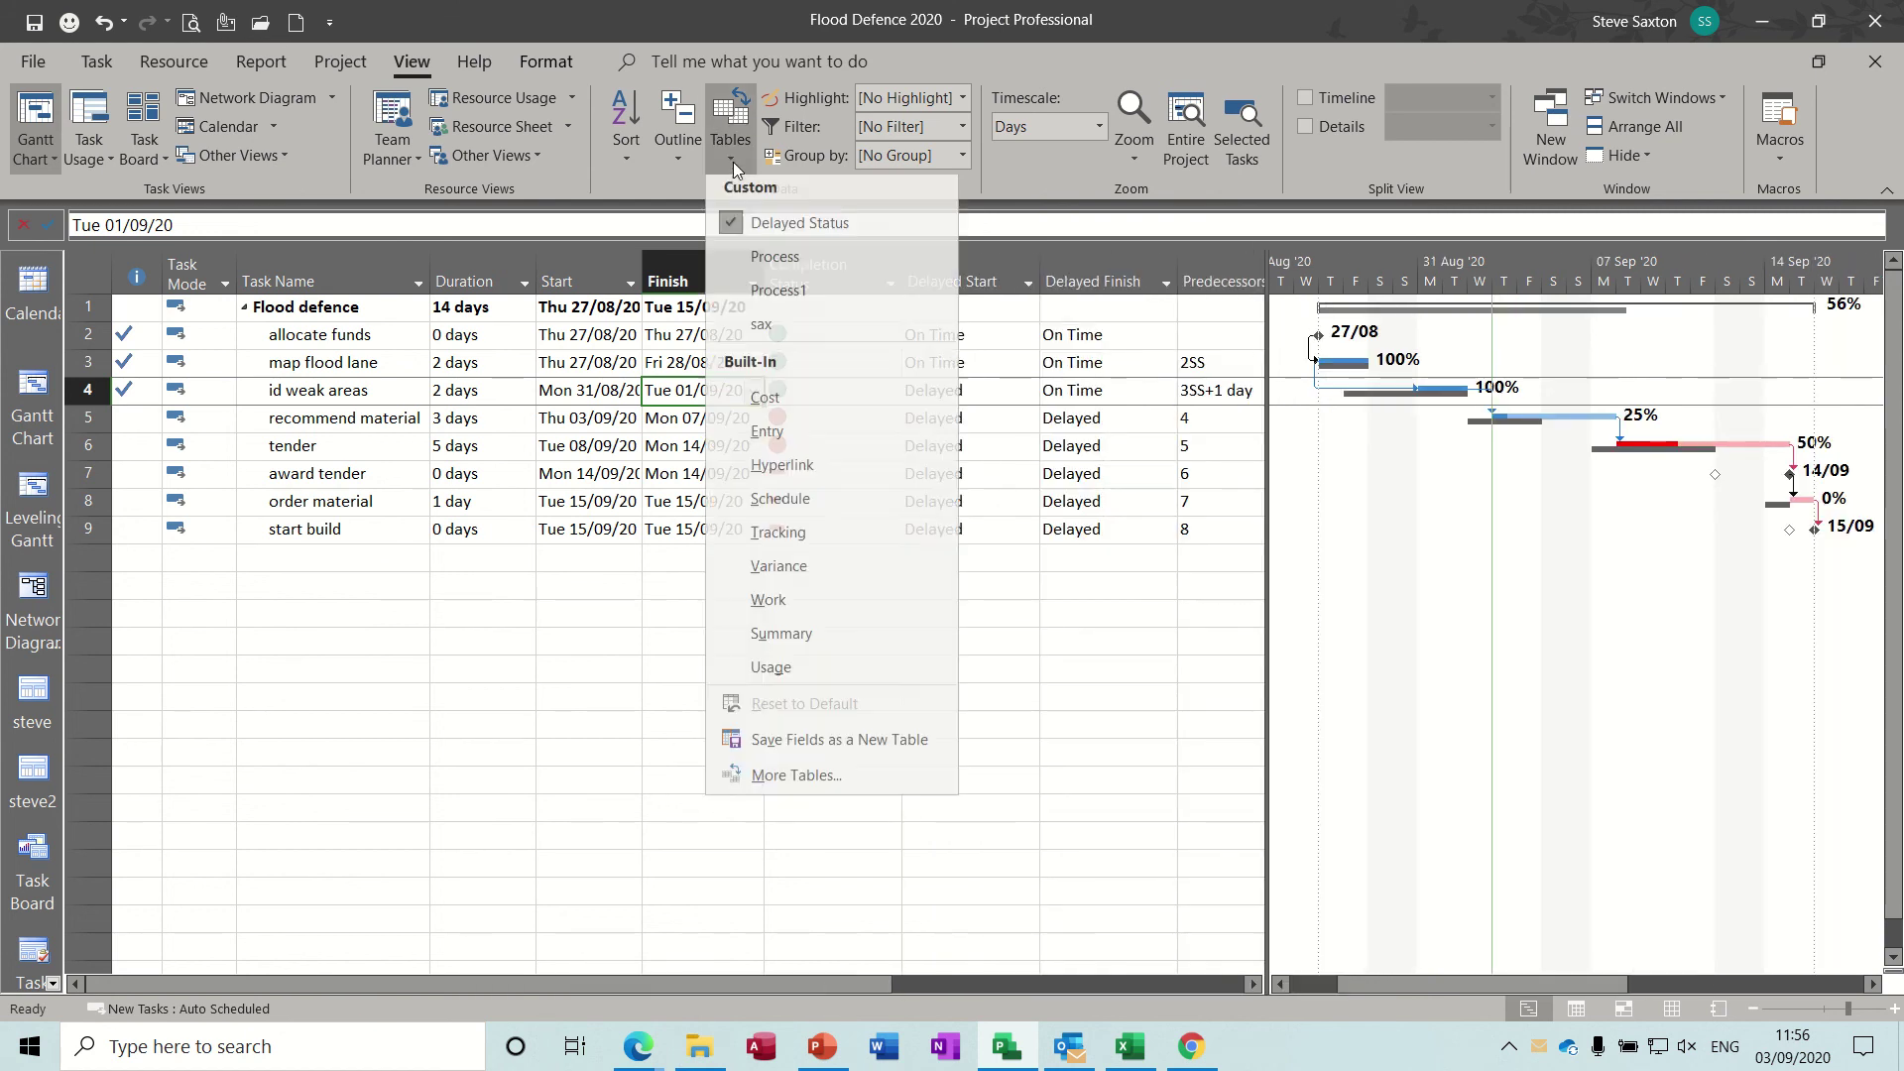
left_click(803, 265)
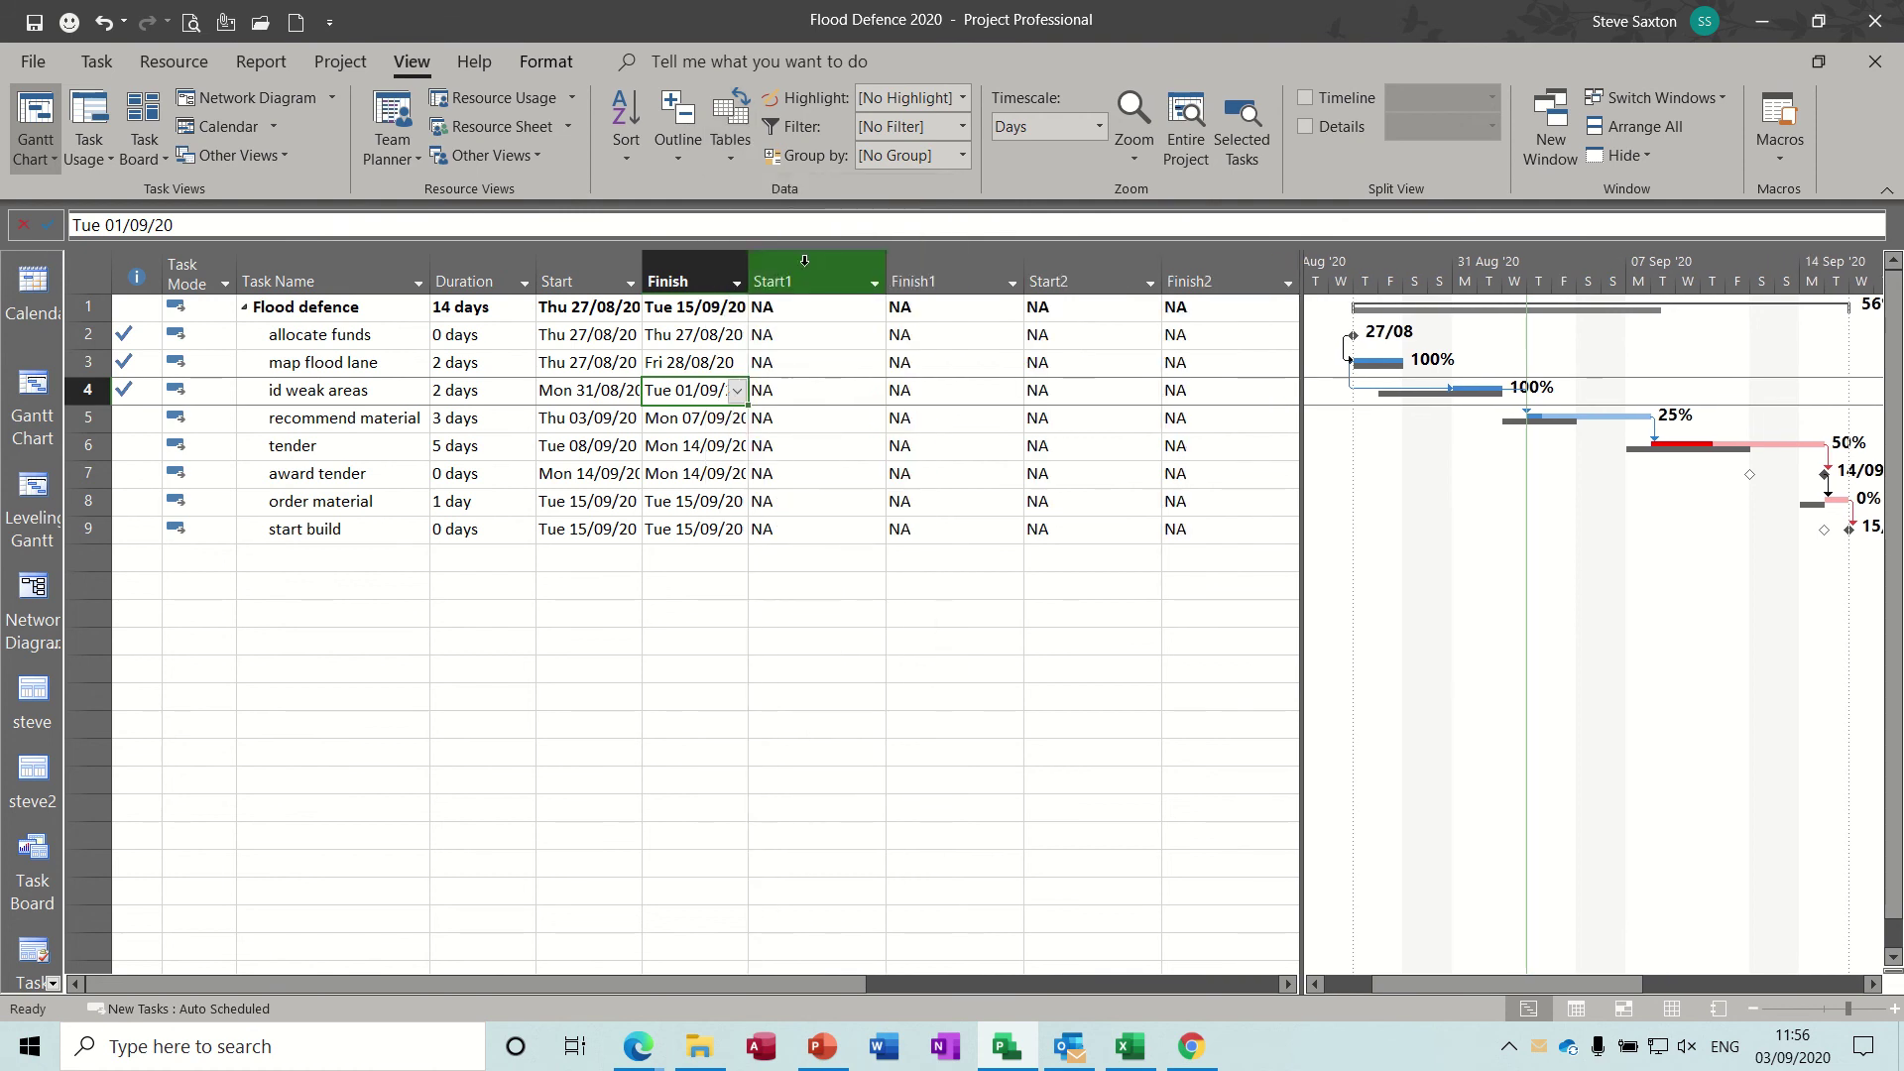
left_click(728, 146)
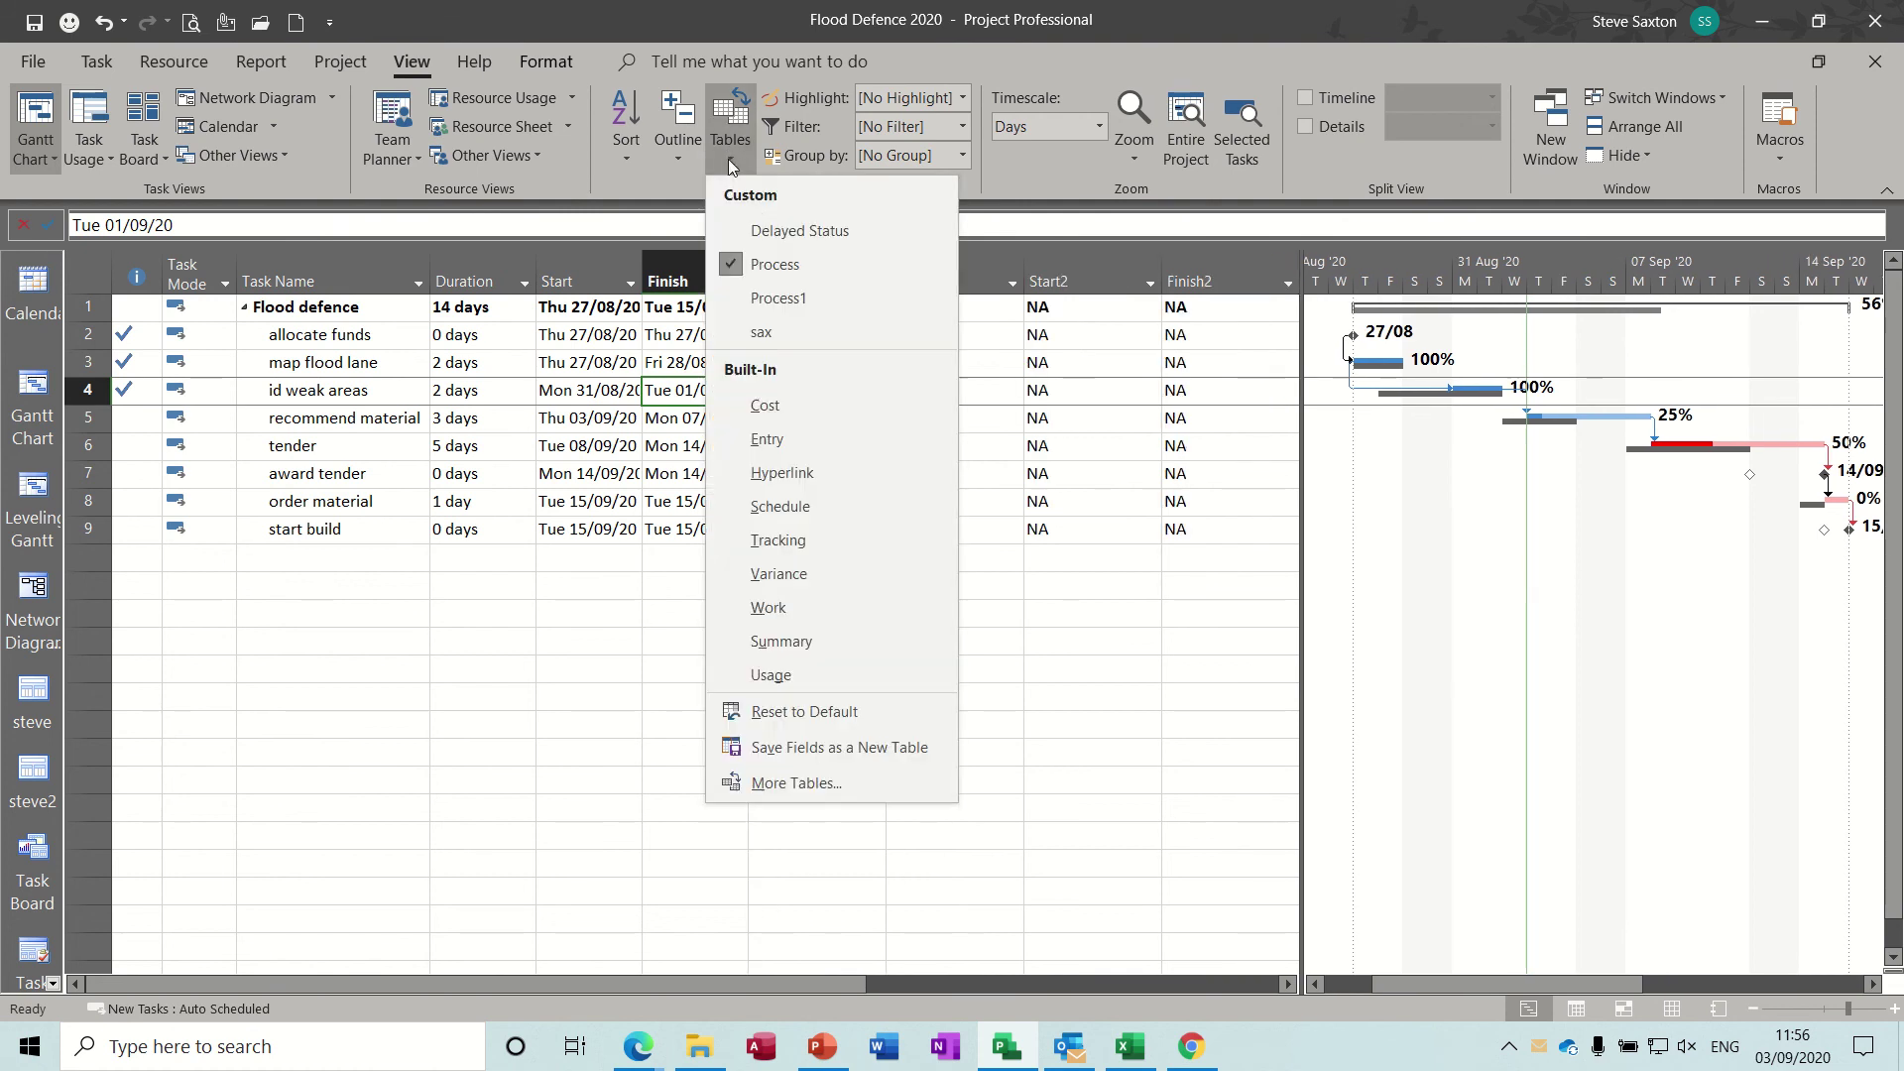
left_click(778, 287)
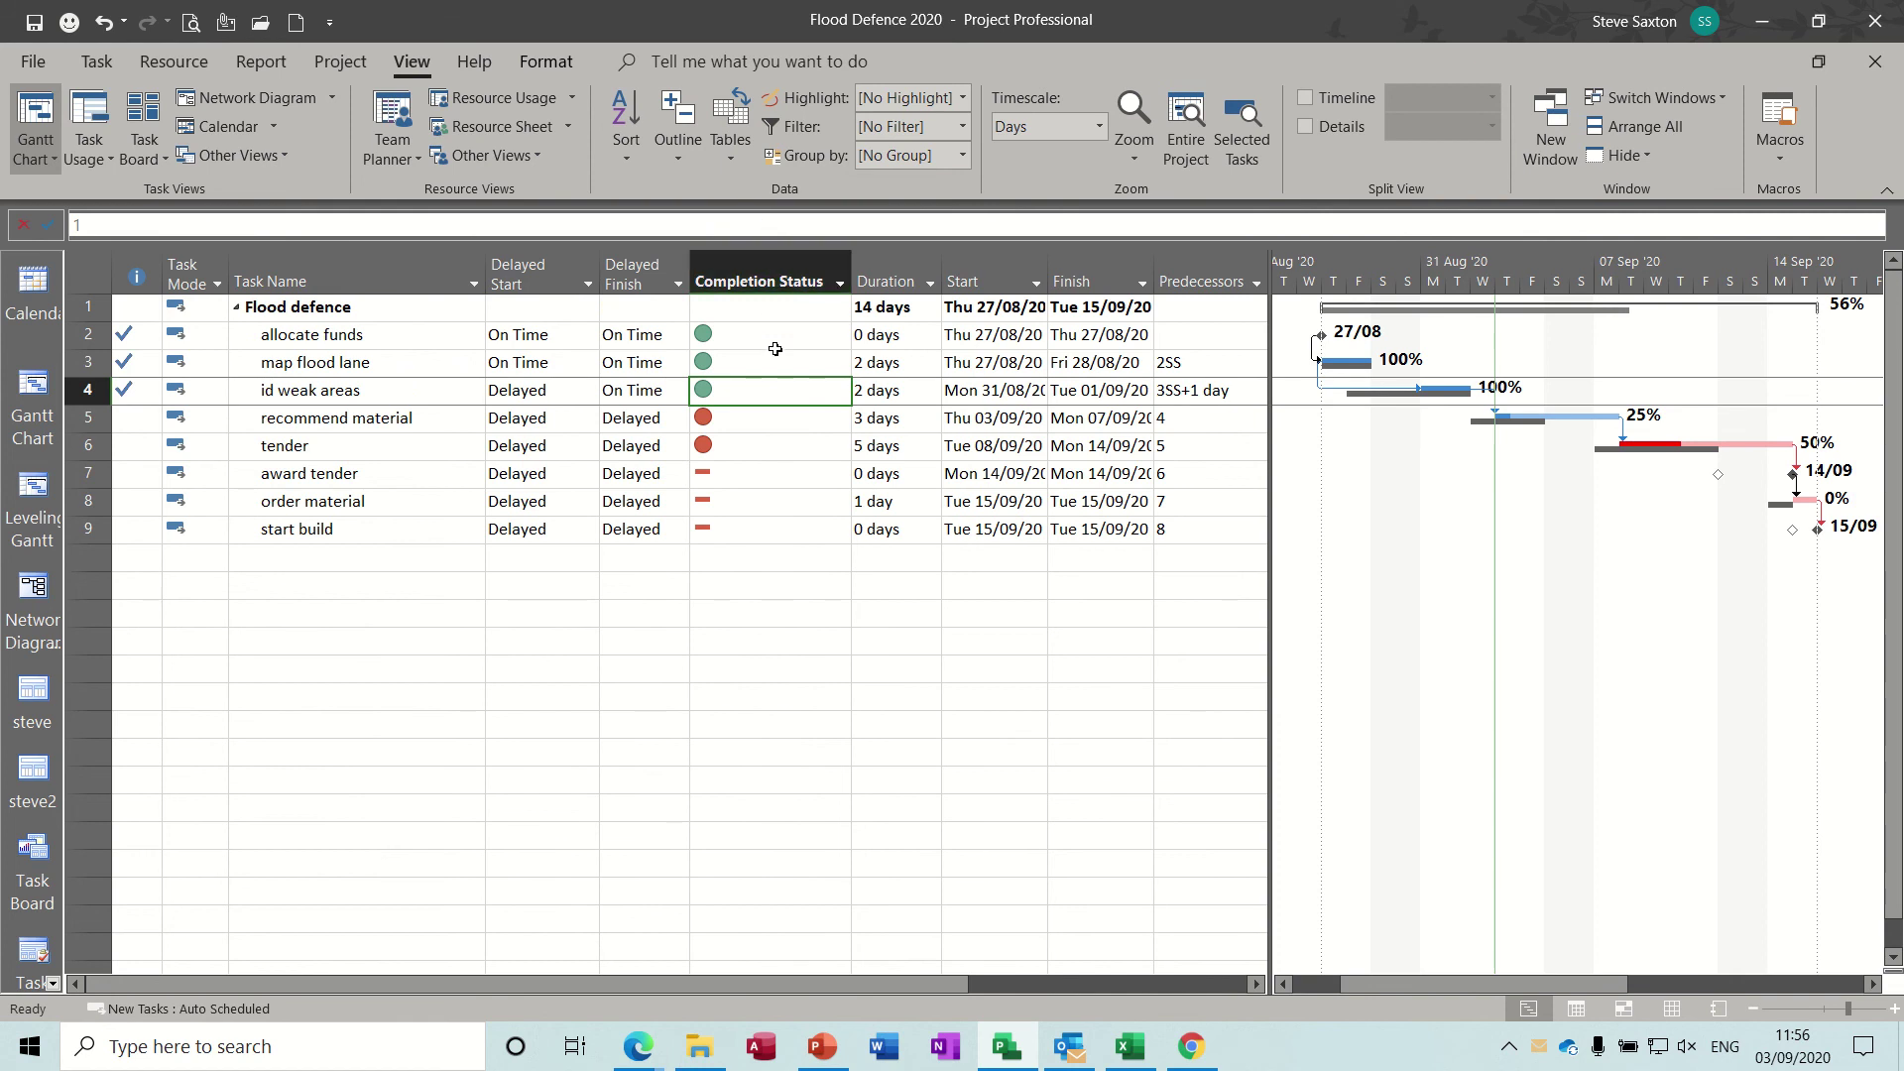
left_click(728, 159)
left_click(757, 332)
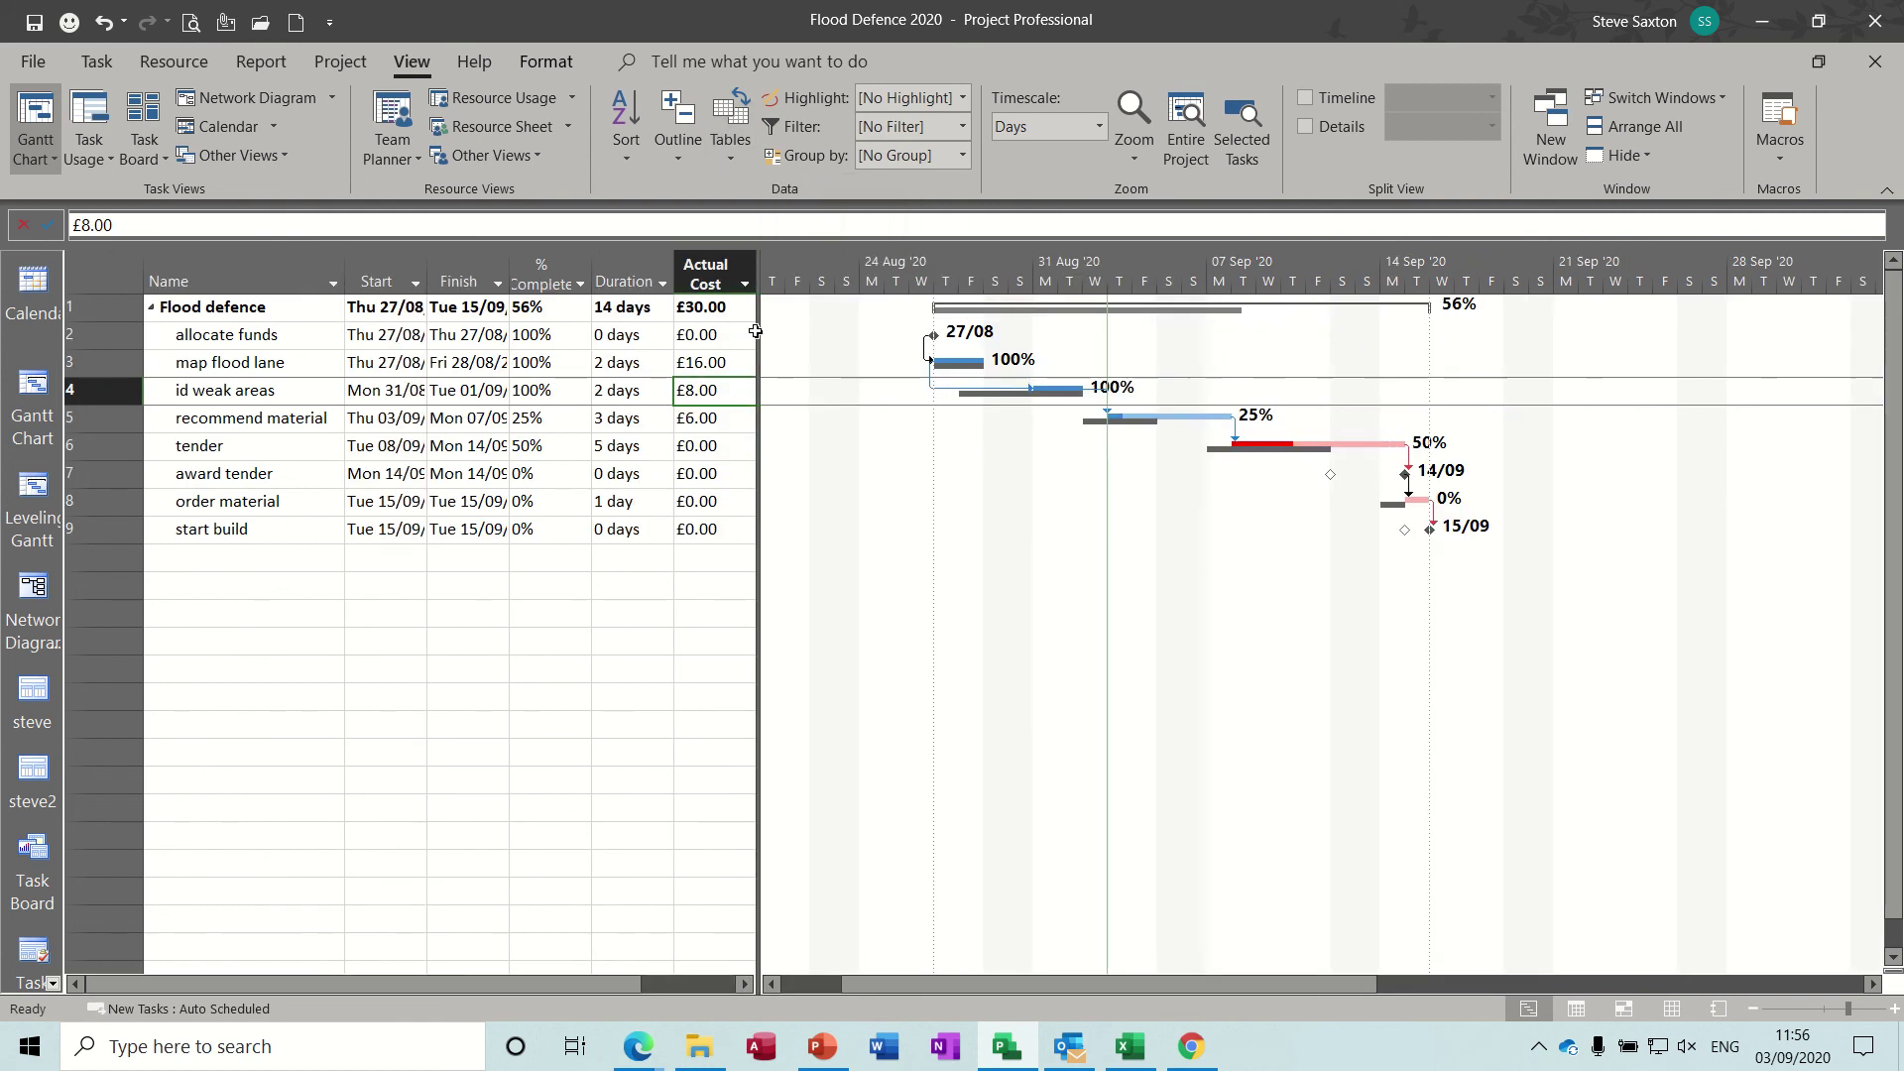
- Display the custom Delayed Status table again and widen the table area to reveal its Completion Status column and part of Delayed Start
left_click_drag(758, 330, 790, 292)
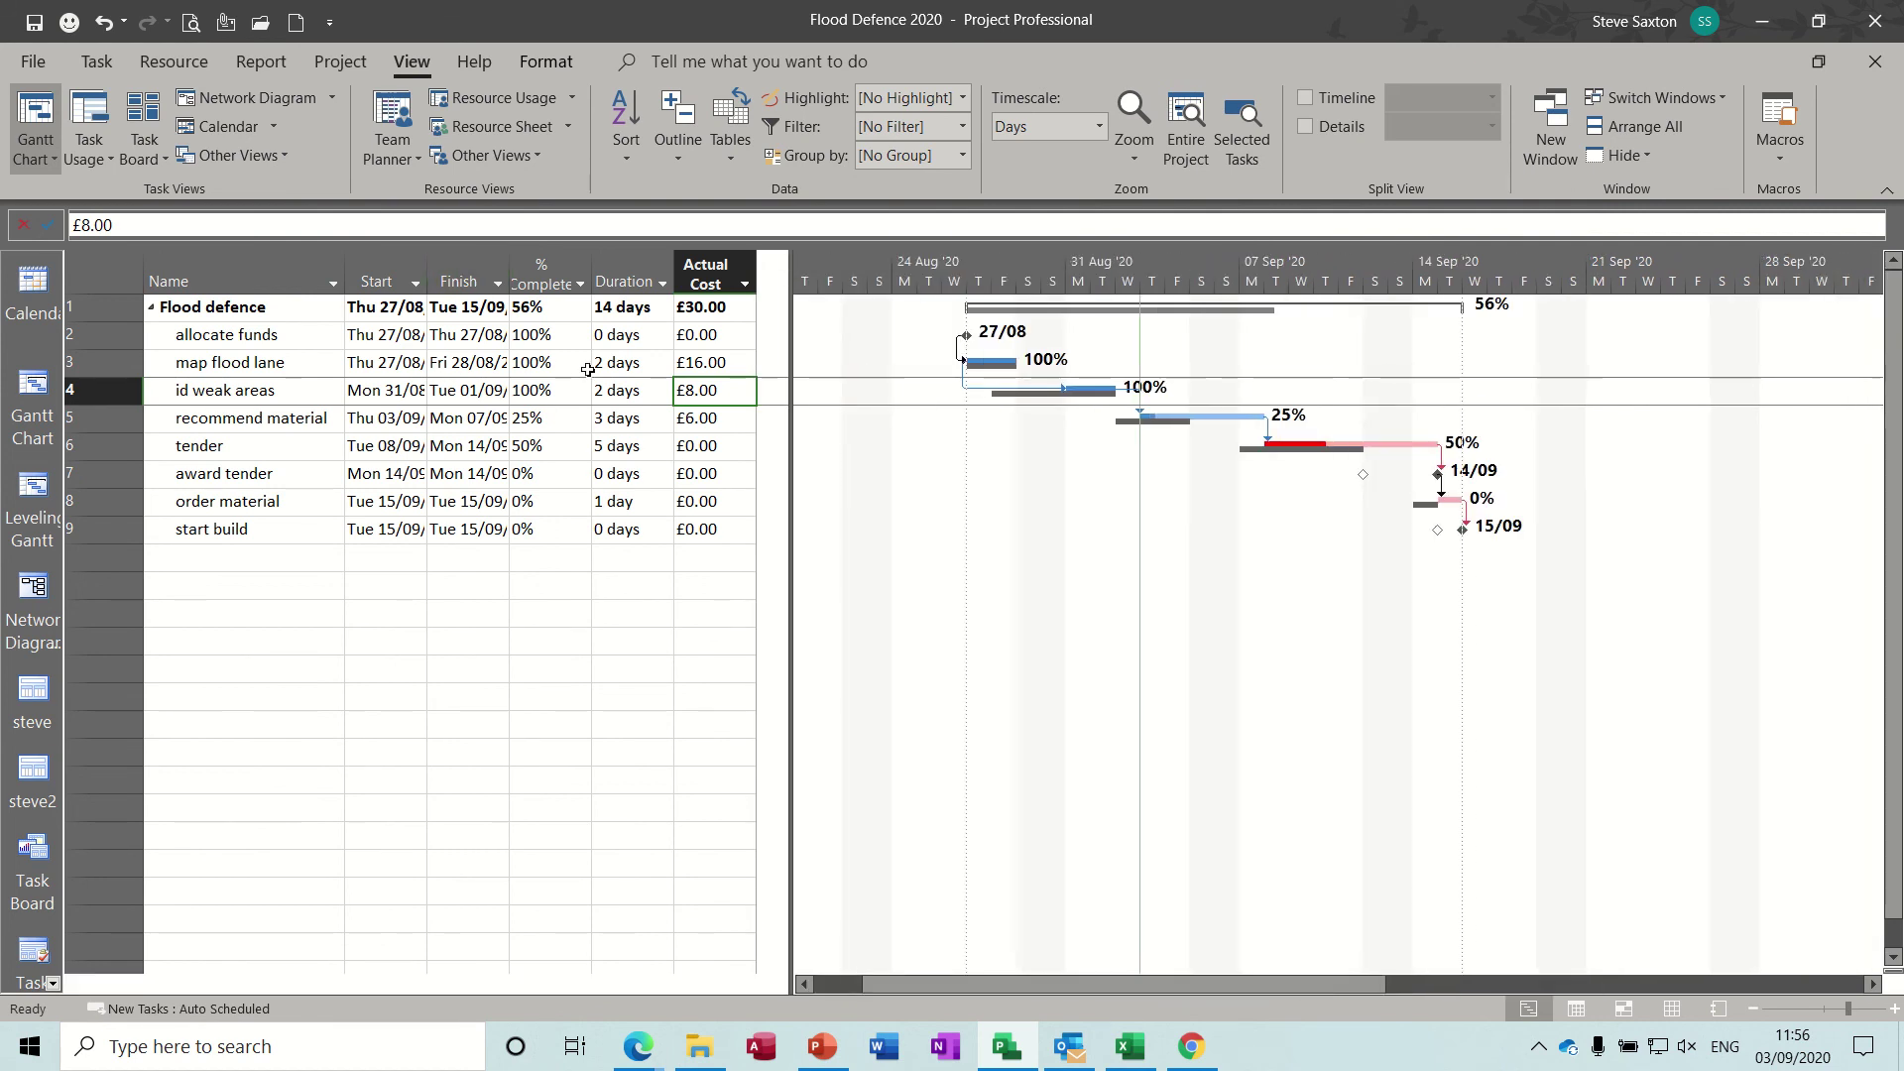
left_click(734, 164)
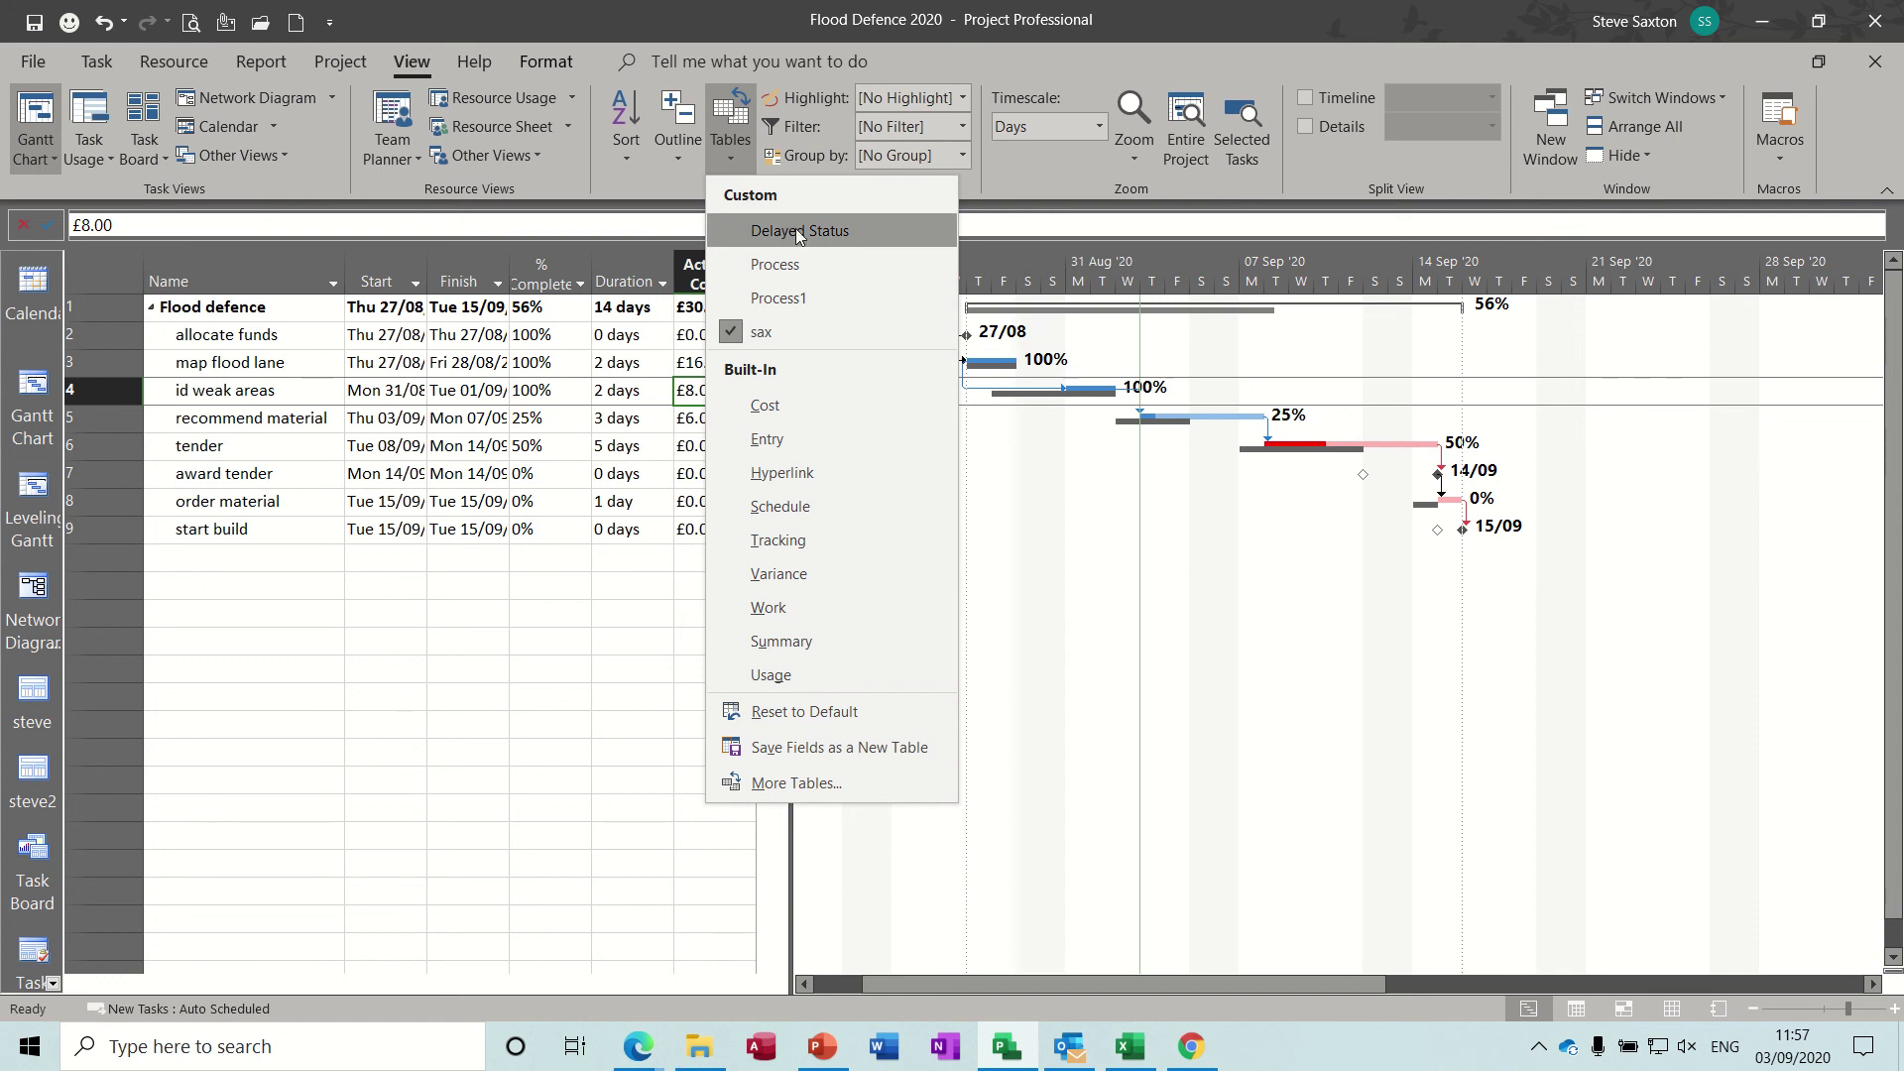
left_click(765, 232)
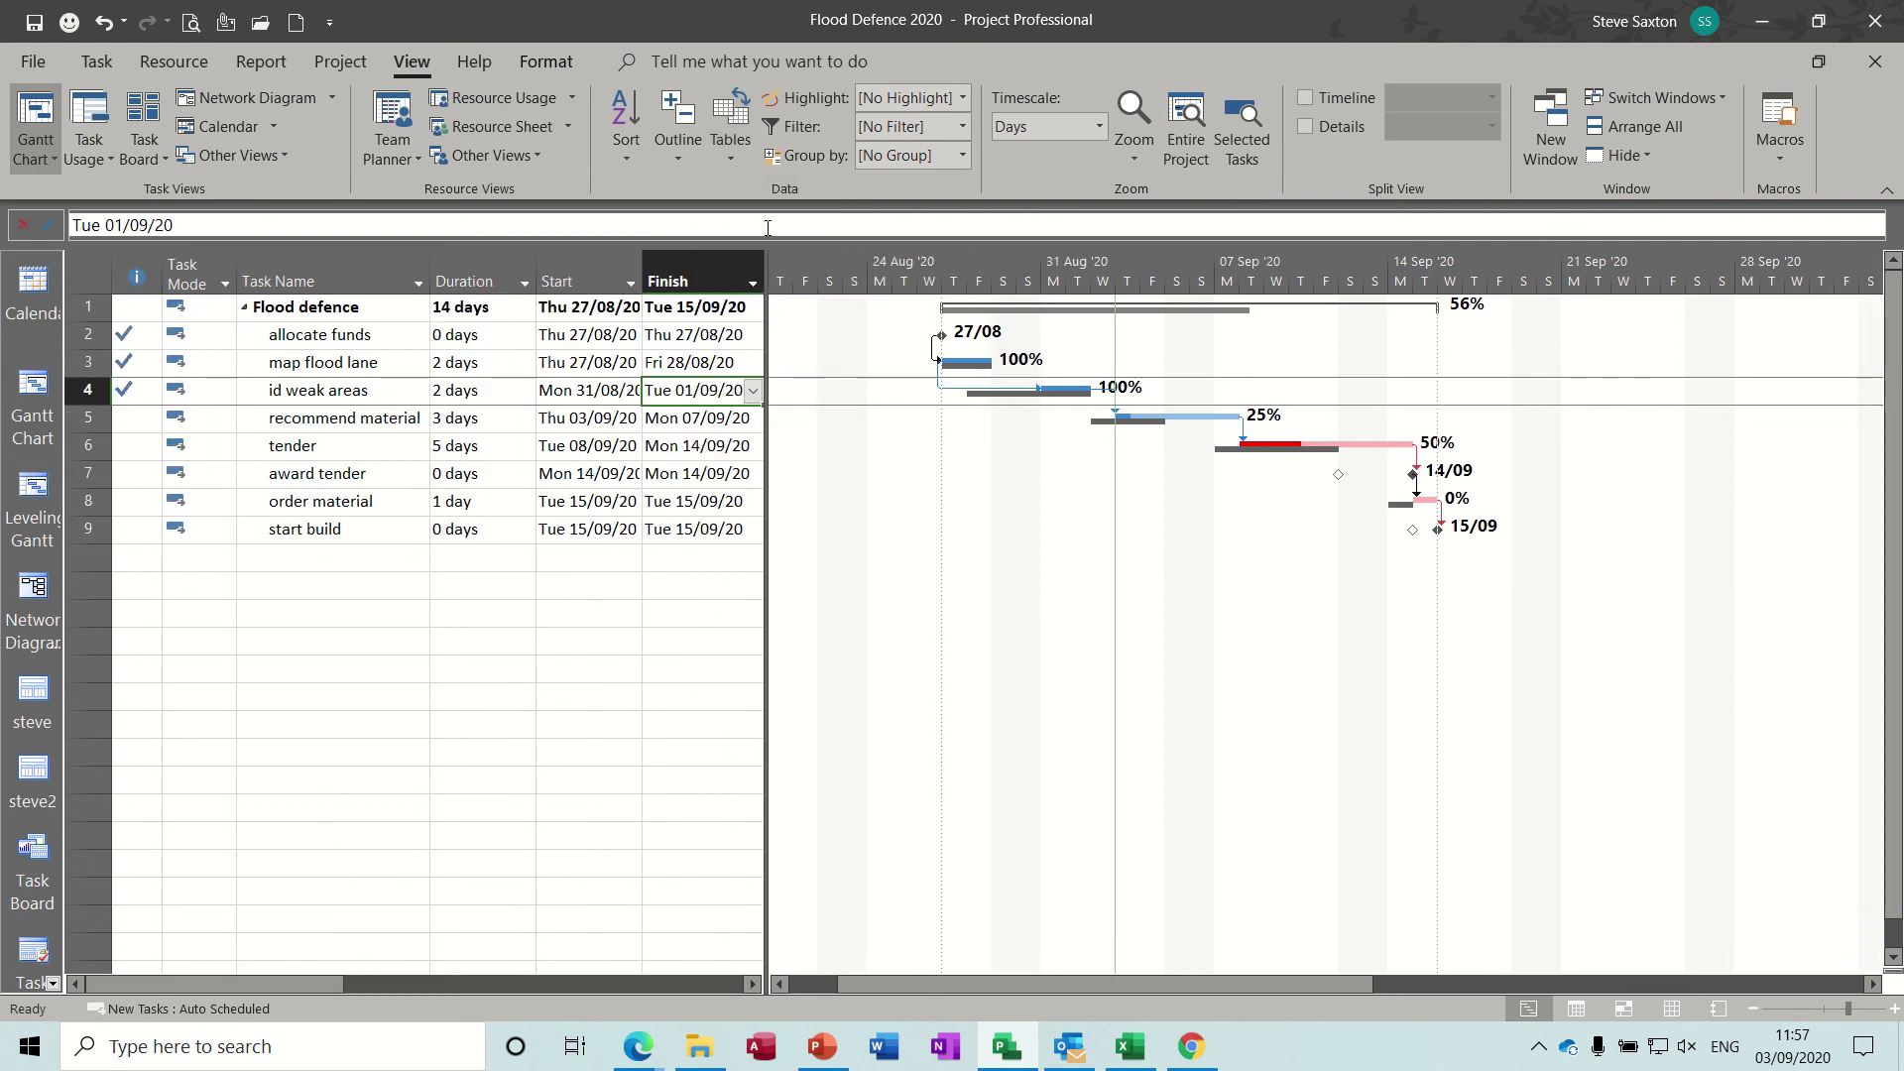
left_click_drag(765, 308, 980, 318)
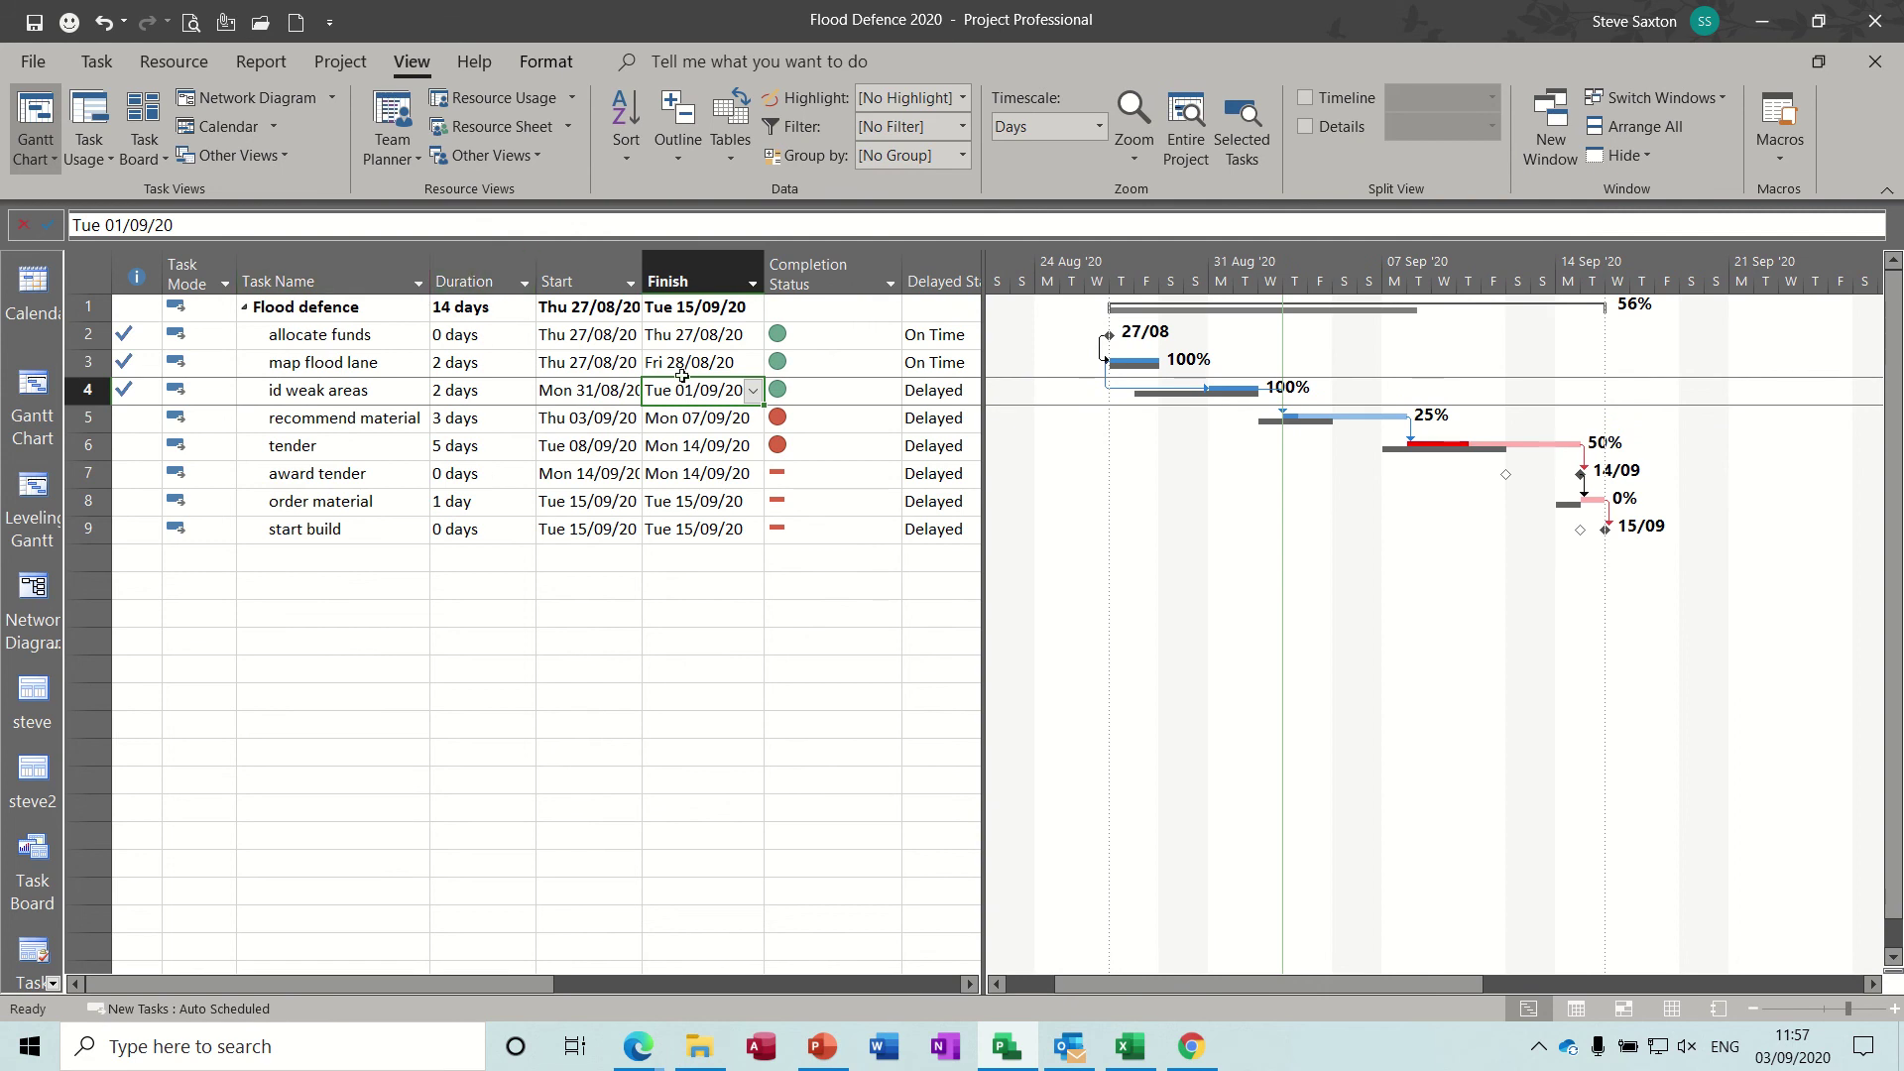
- Look at the full list of task tables containing Delayed Status, and close it without applying a table
left_click(734, 156)
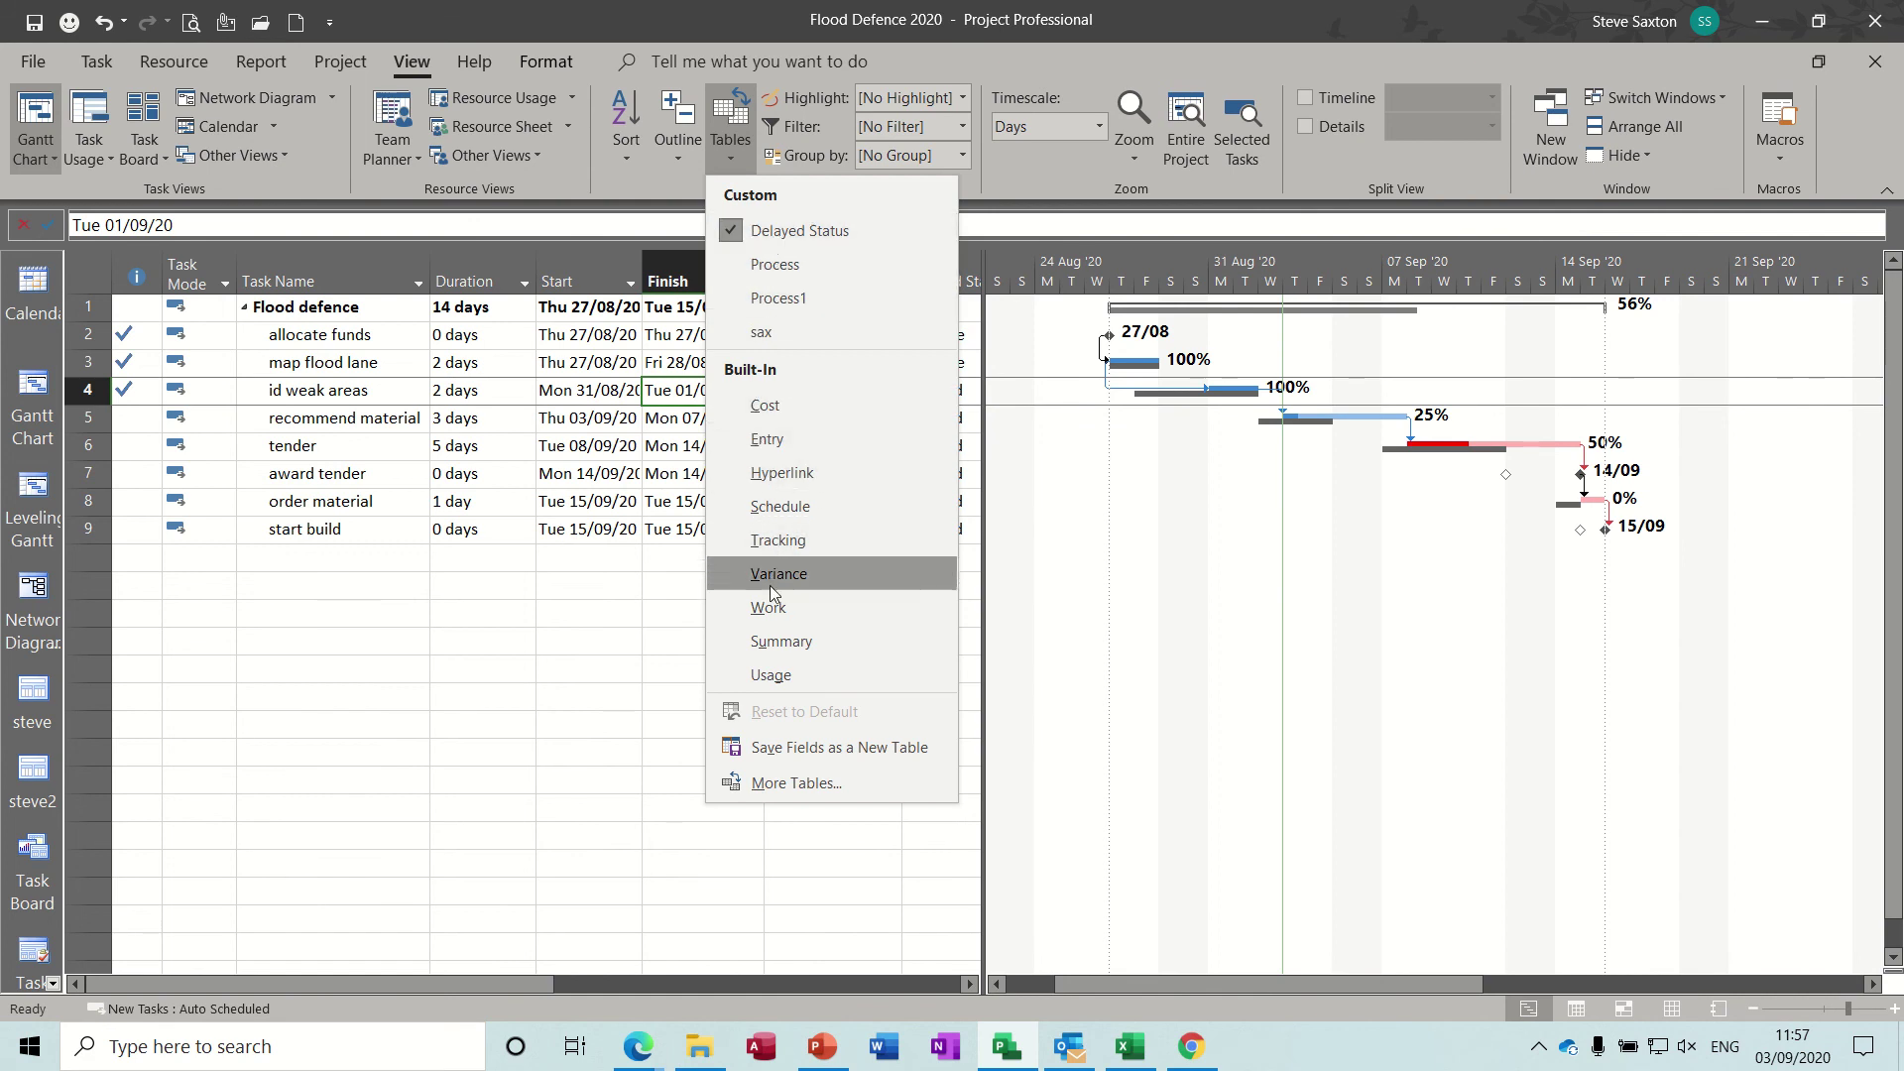
left_click(787, 791)
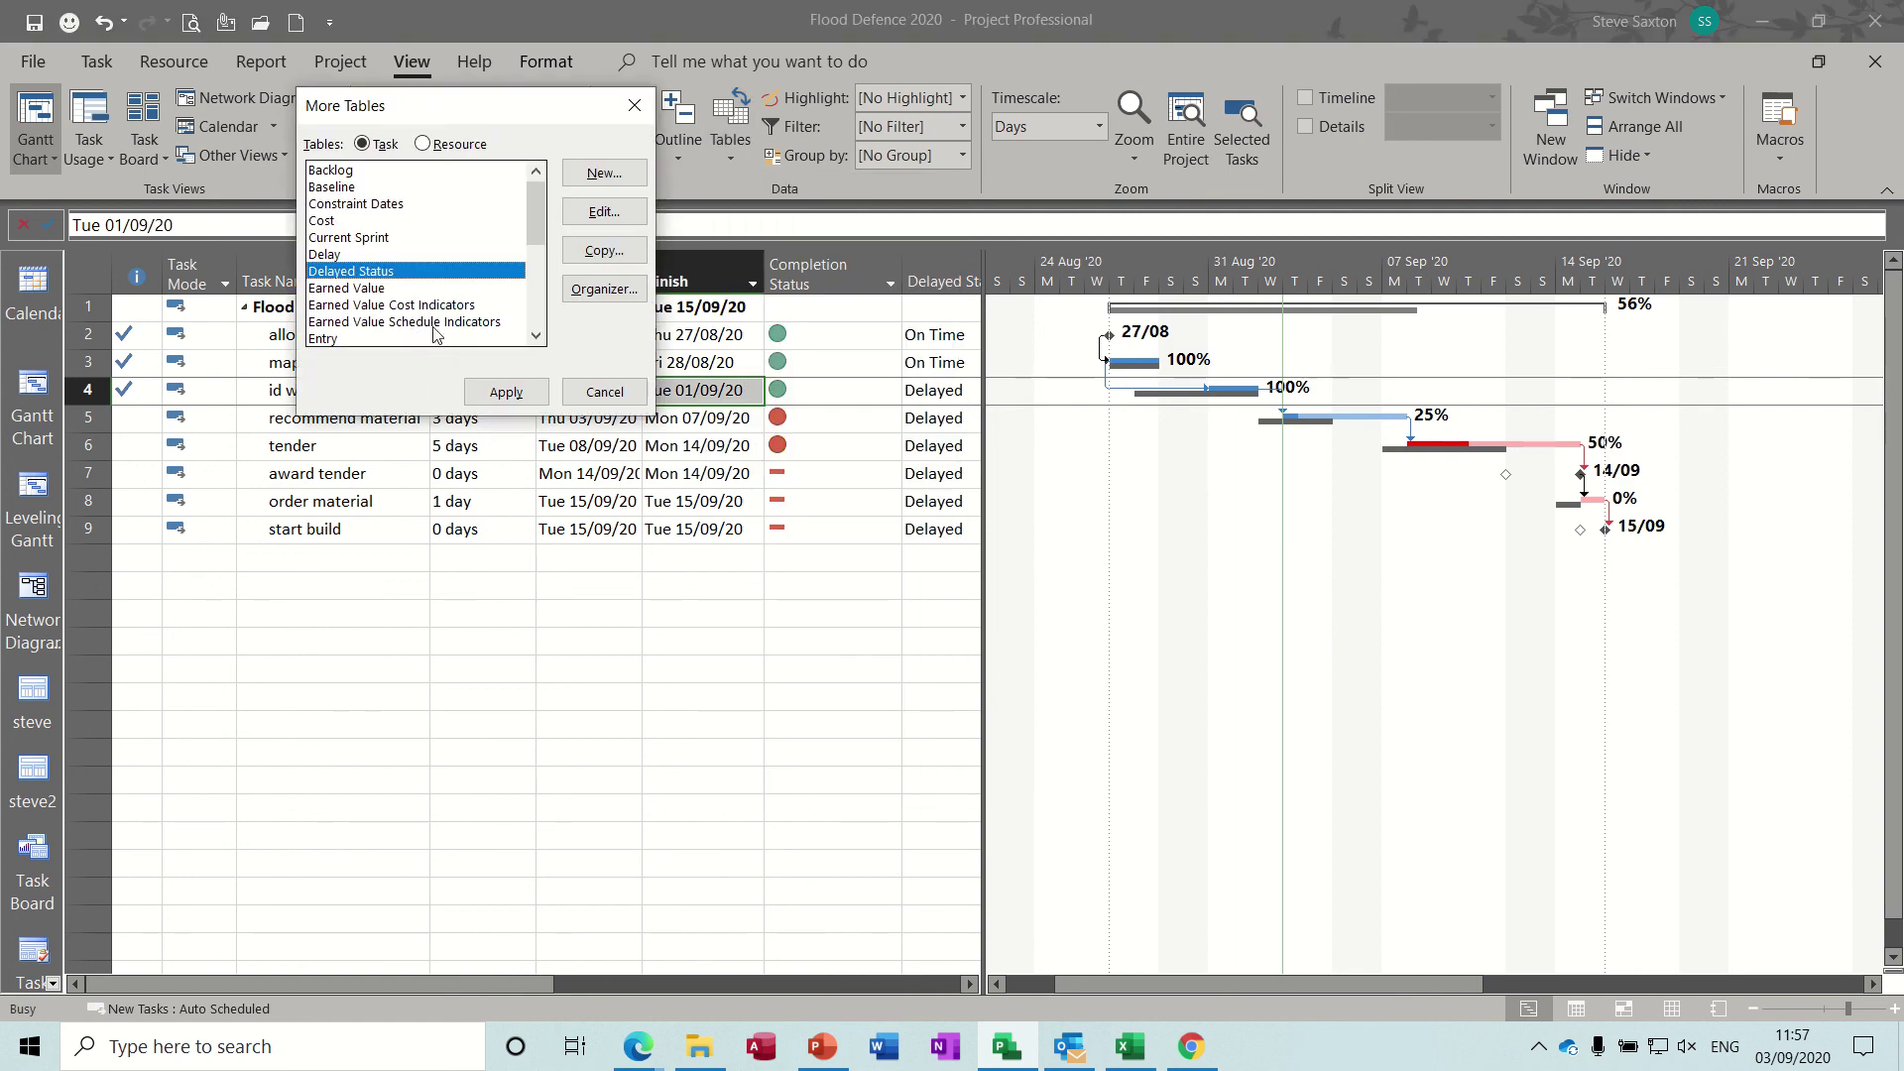
left_click(604, 392)
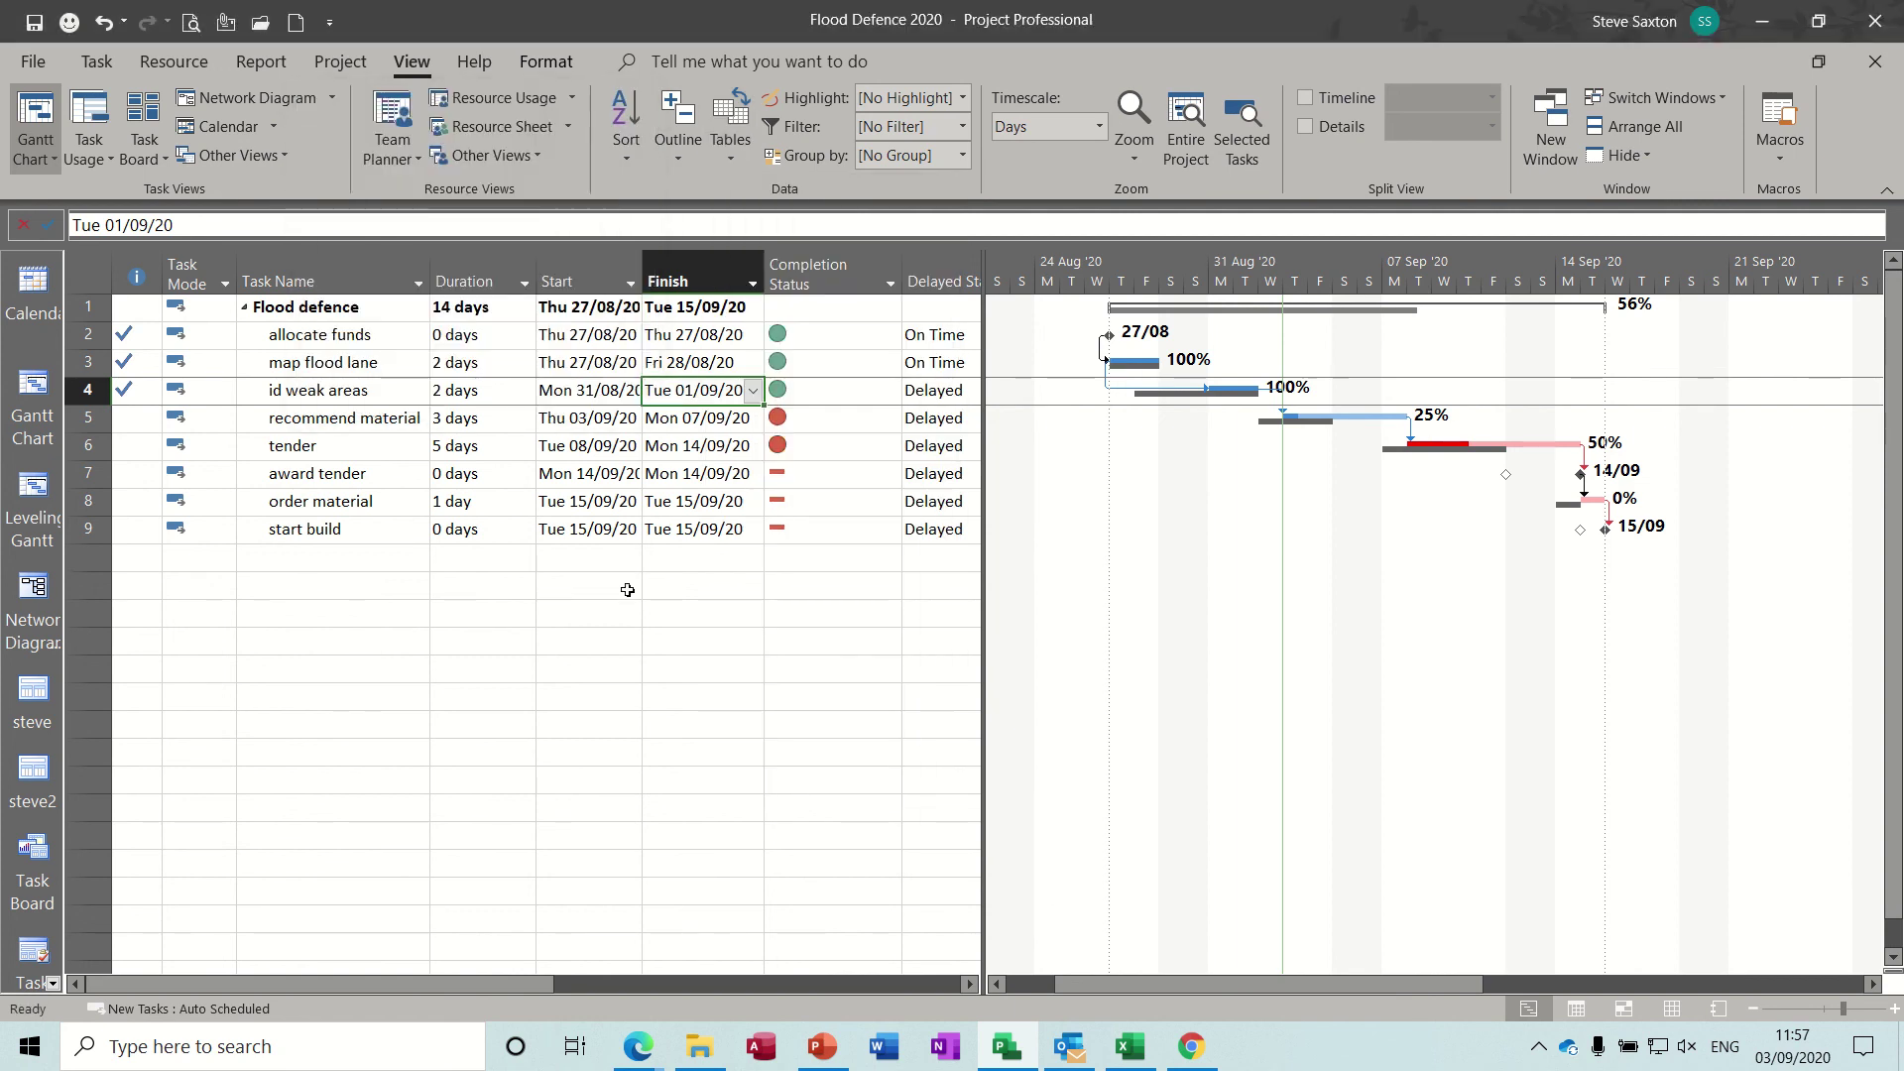